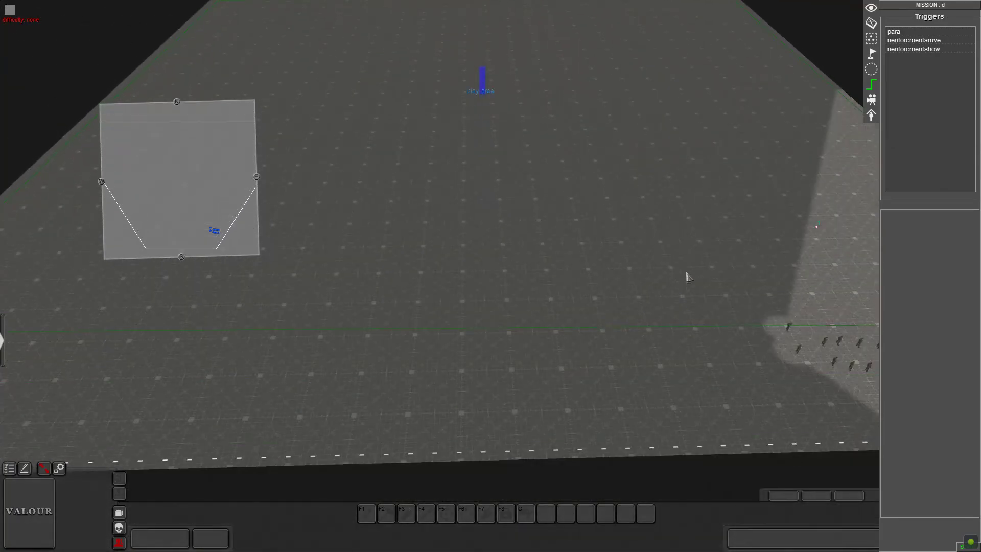
middle_click_drag(689, 276, 684, 294)
scroll(685, 294, "down", 2)
key("Right")
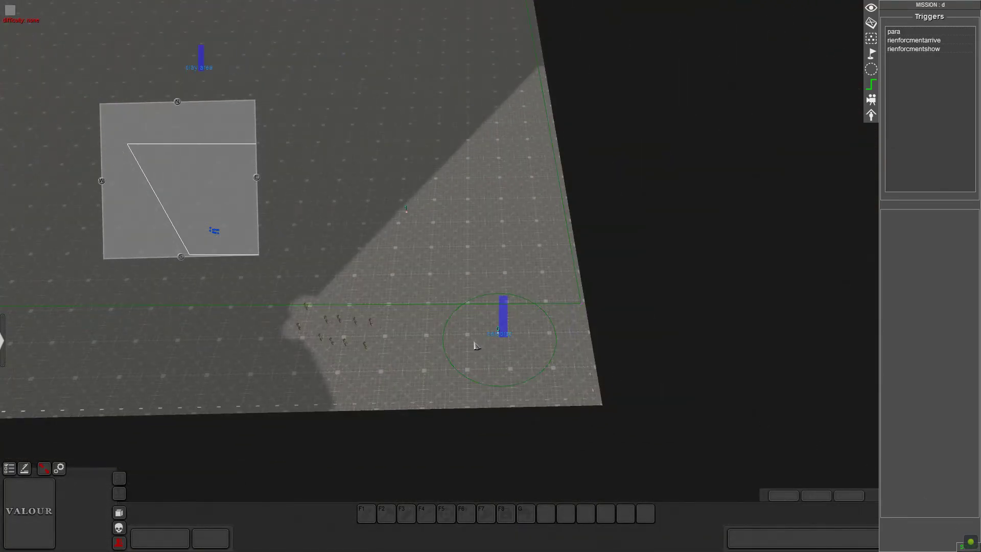
middle_click_drag(475, 346, 458, 344)
scroll(462, 367, "up", 3)
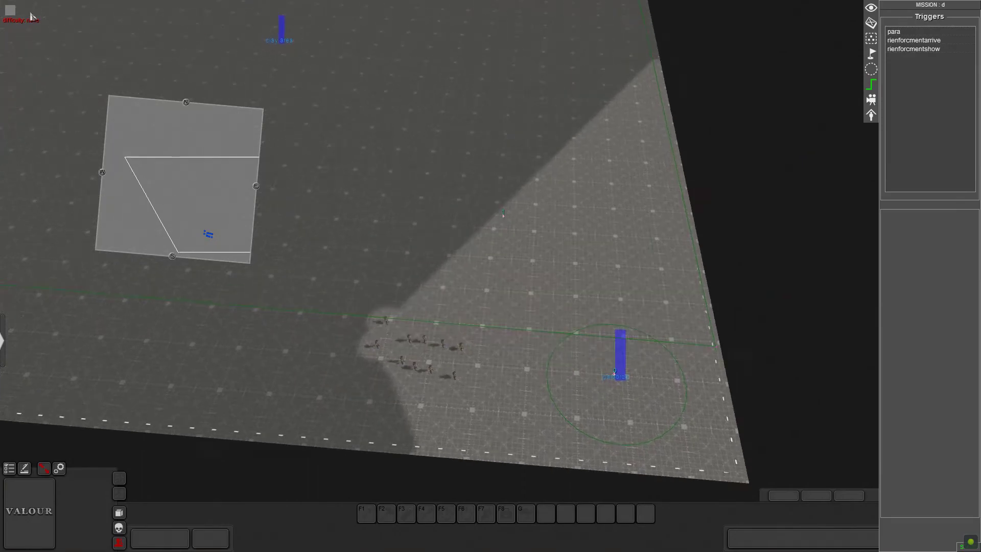
scroll(441, 241, "up", 3)
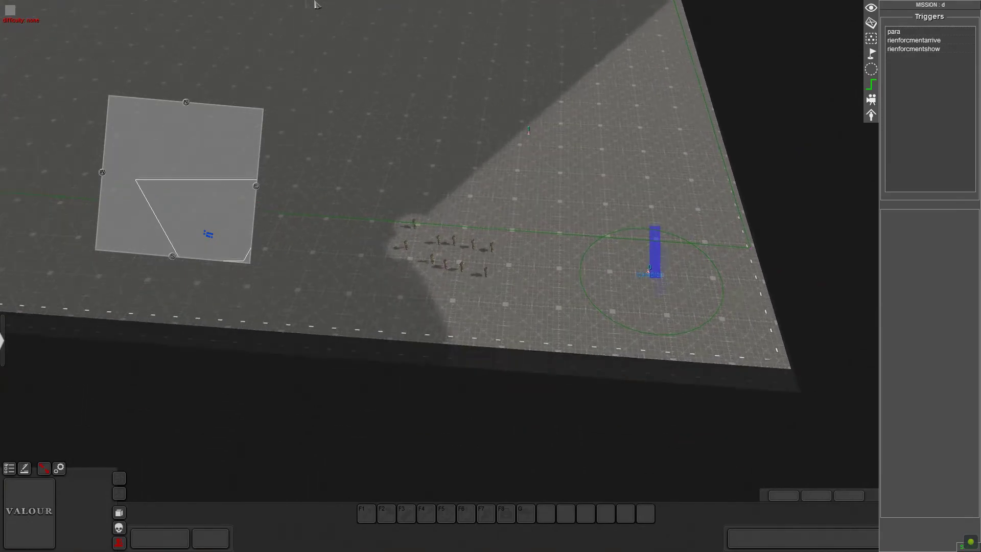
scroll(499, 200, "down", 2)
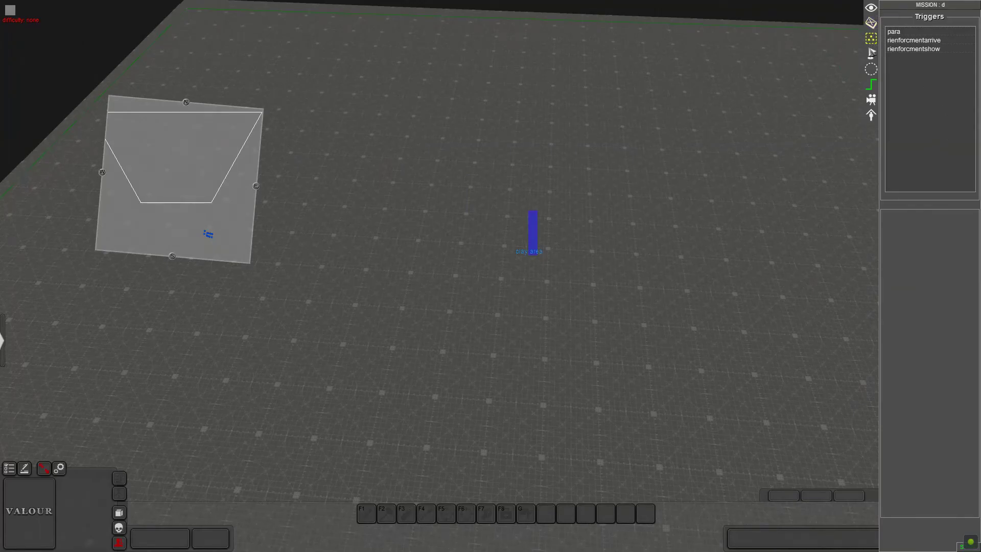
Review the mission's waypoint groups and its list of zones.
left_click(870, 51)
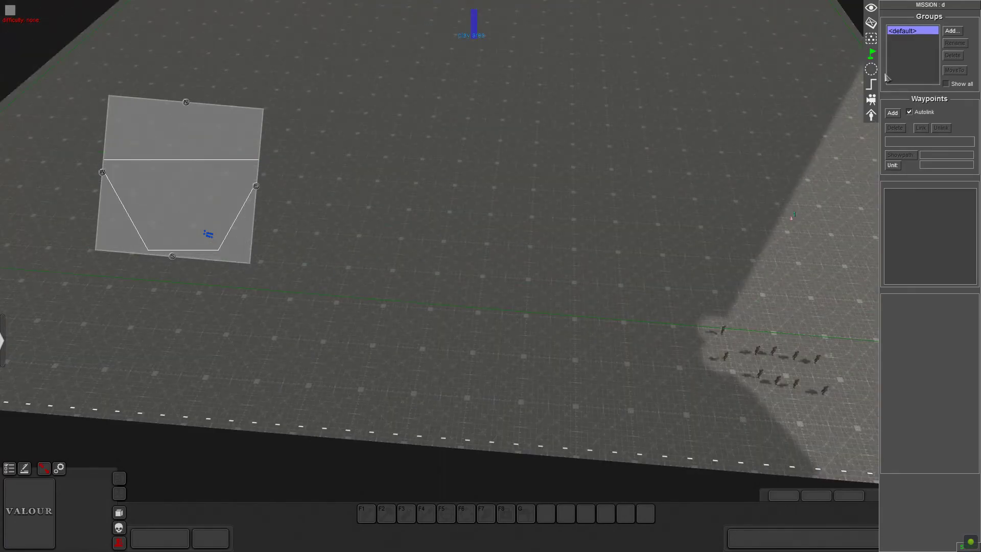
left_click(871, 69)
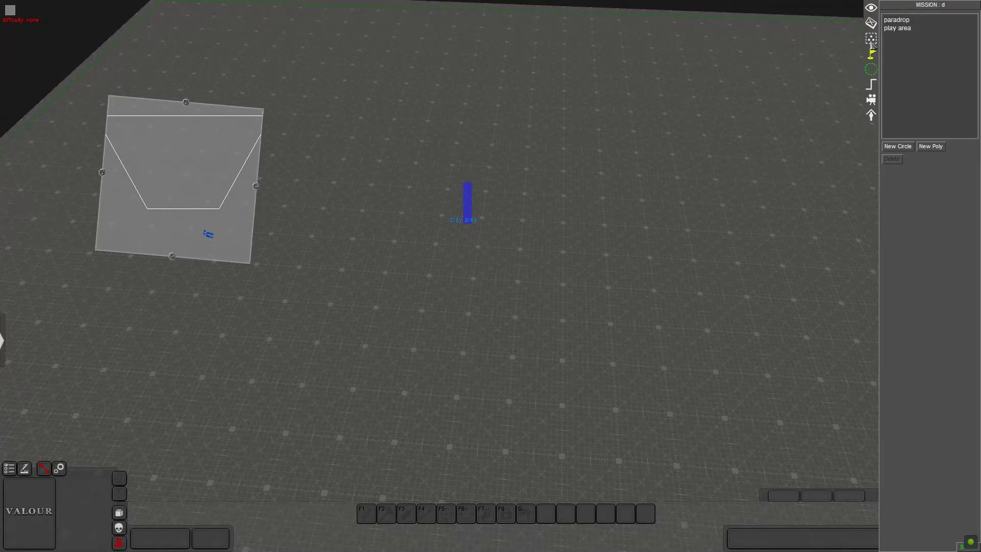
middle_click_drag(611, 208, 611, 163)
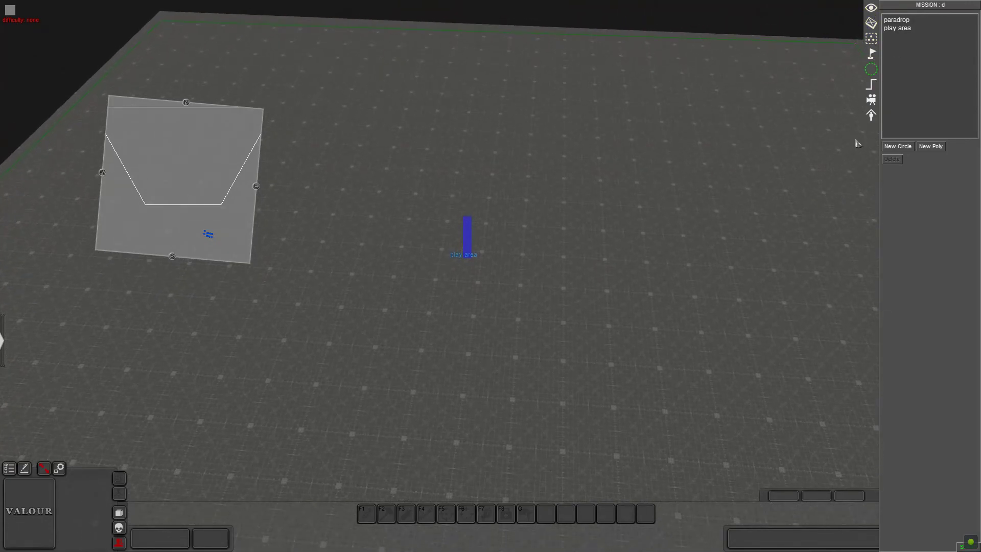
key("Down")
middle_click_drag(517, 209, 531, 250)
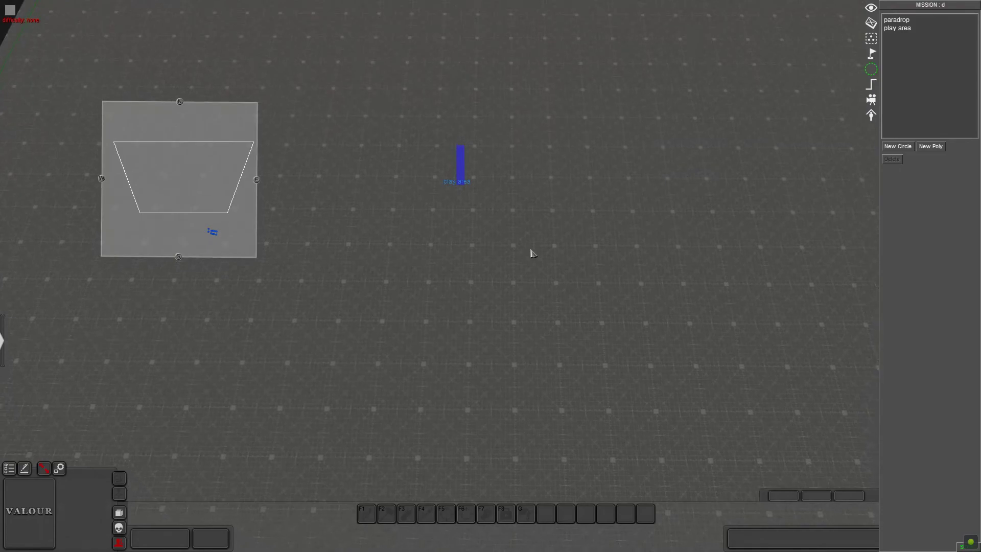
Bring up the mission's triggers and examine the infantry squad and its surroundings near the map corner.
left_click(871, 85)
middle_click_drag(591, 171, 592, 123)
key("Down")
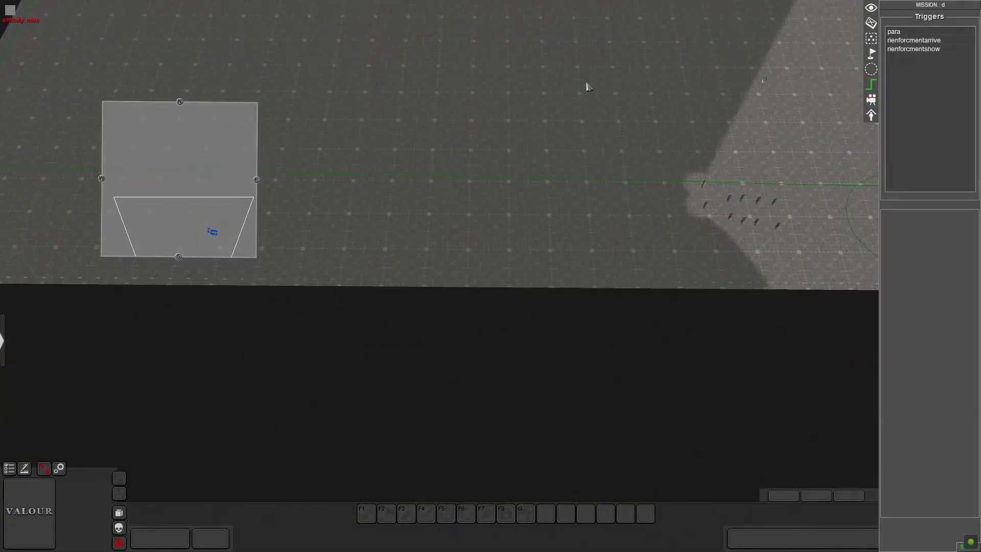
key("Right")
middle_click_drag(570, 190, 574, 226)
key("Up")
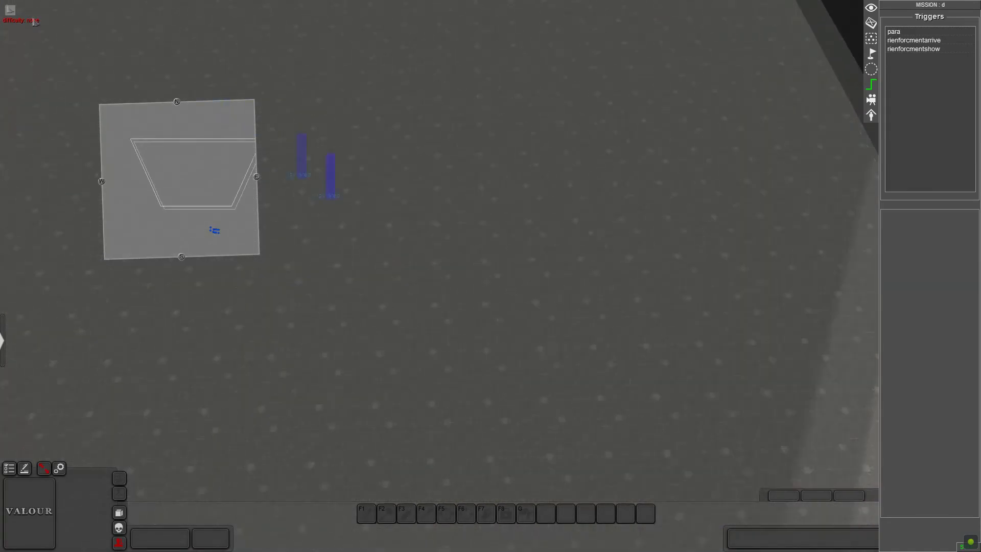
middle_click_drag(476, 256, 467, 233)
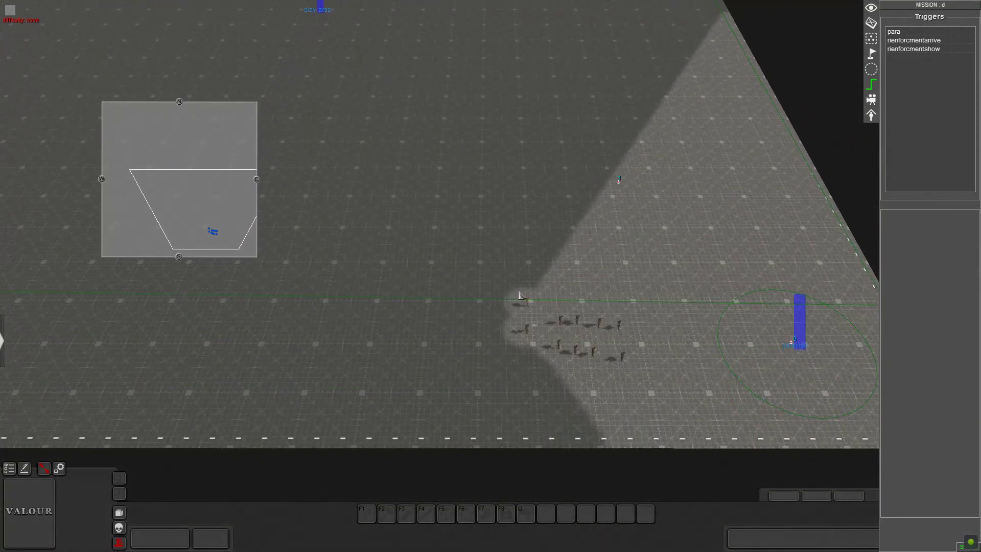
scroll(547, 404, "up", 3)
scroll(547, 403, "down", 3)
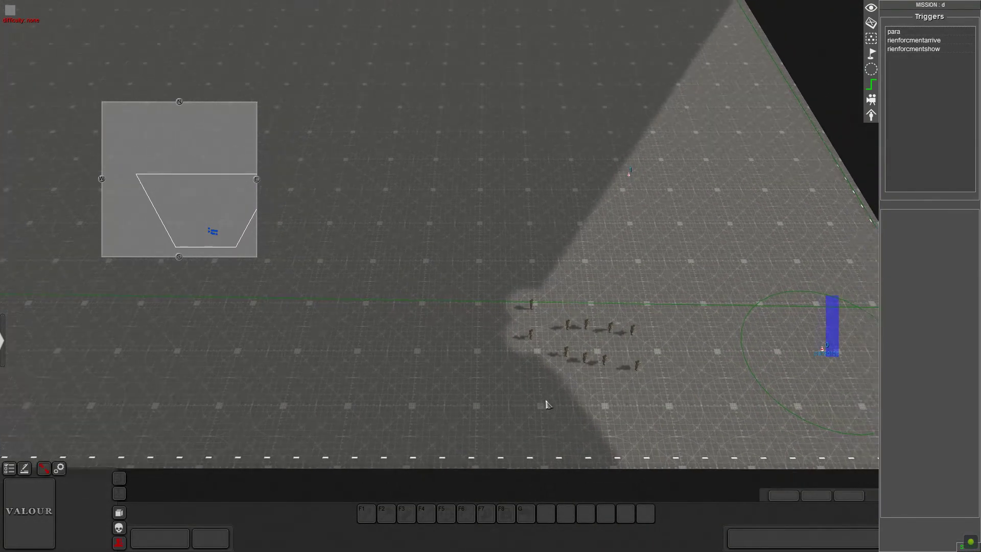
scroll(546, 404, "down", 3)
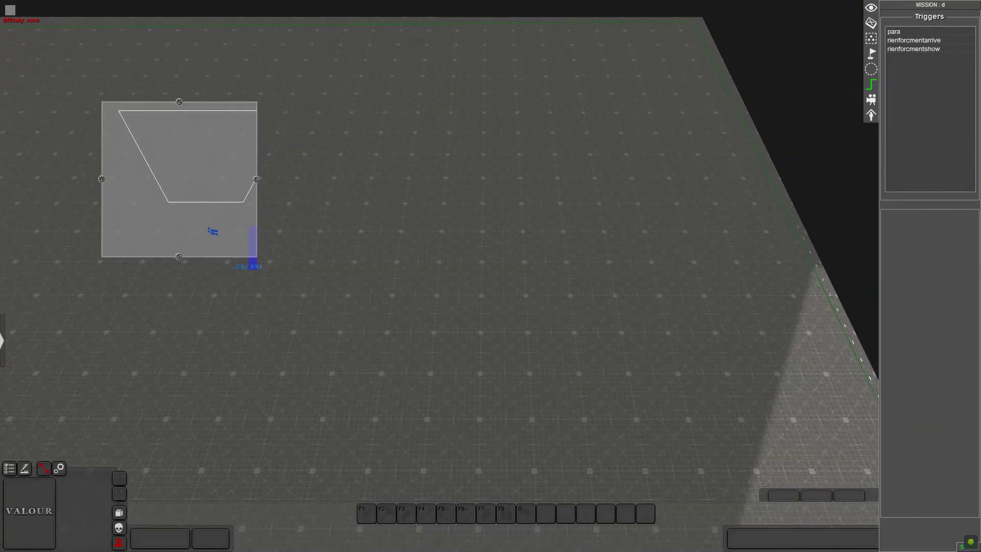
scroll(595, 145, "down", 1)
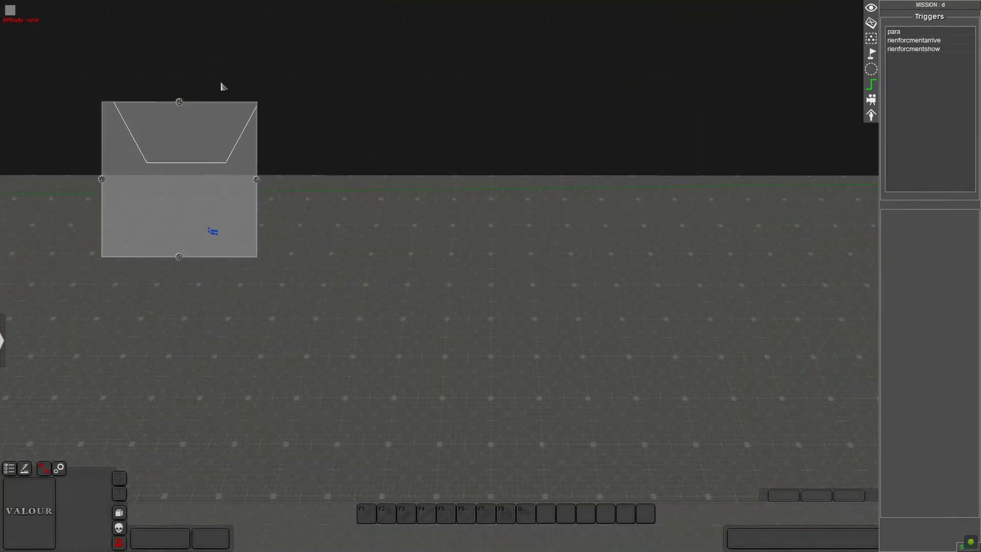
Compare the mission's waypoints, triggers and zones, finishing on the zones with the squad's corner in view.
left_click(871, 53)
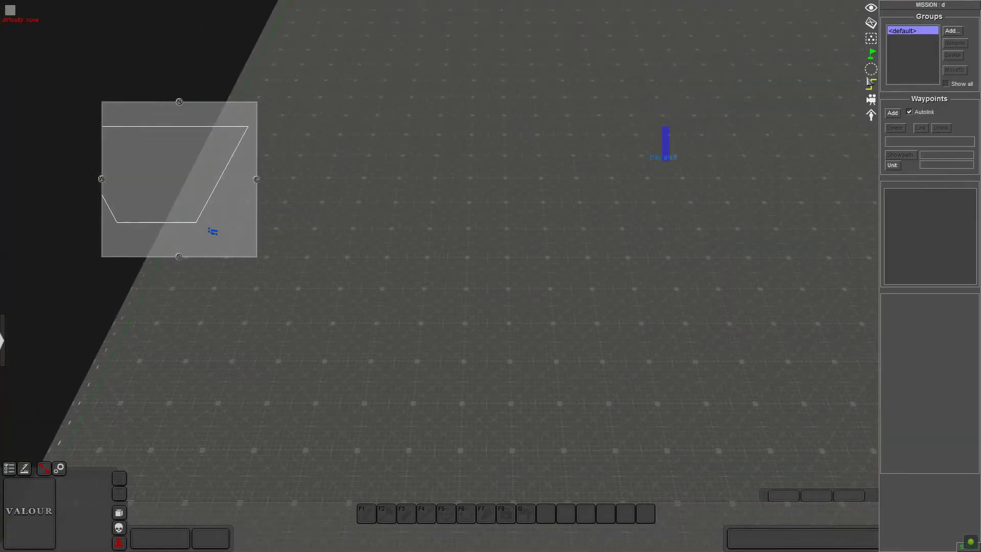
left_click(870, 82)
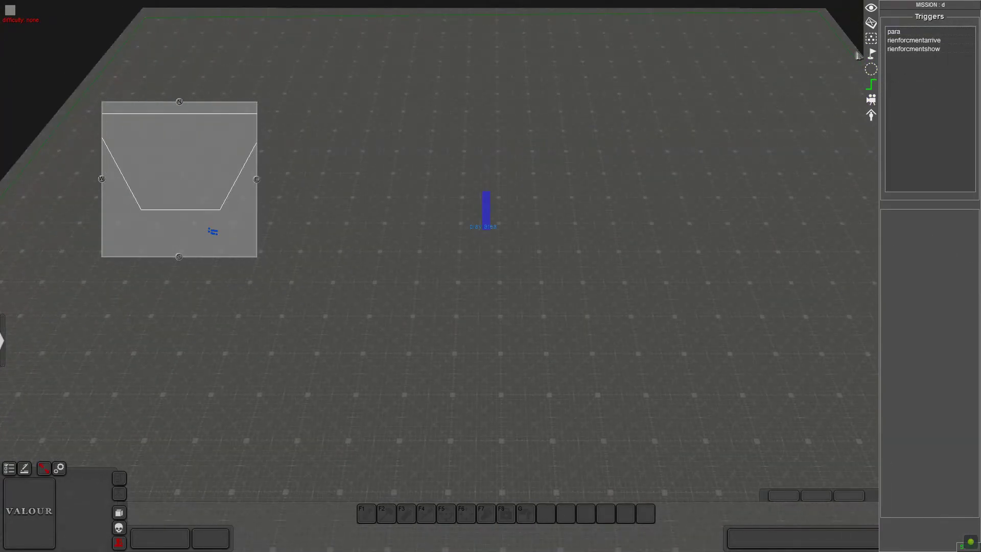
left_click(872, 53)
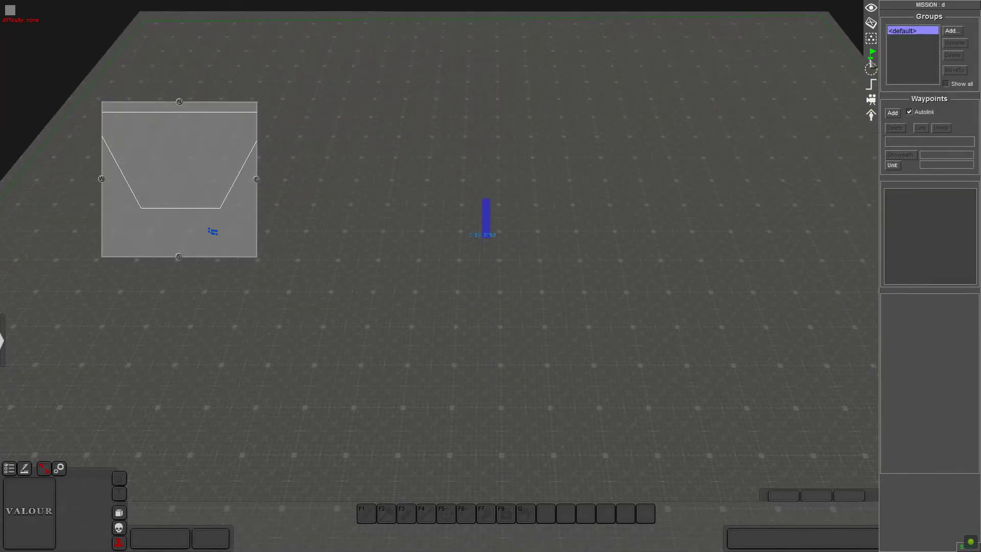
left_click(871, 68)
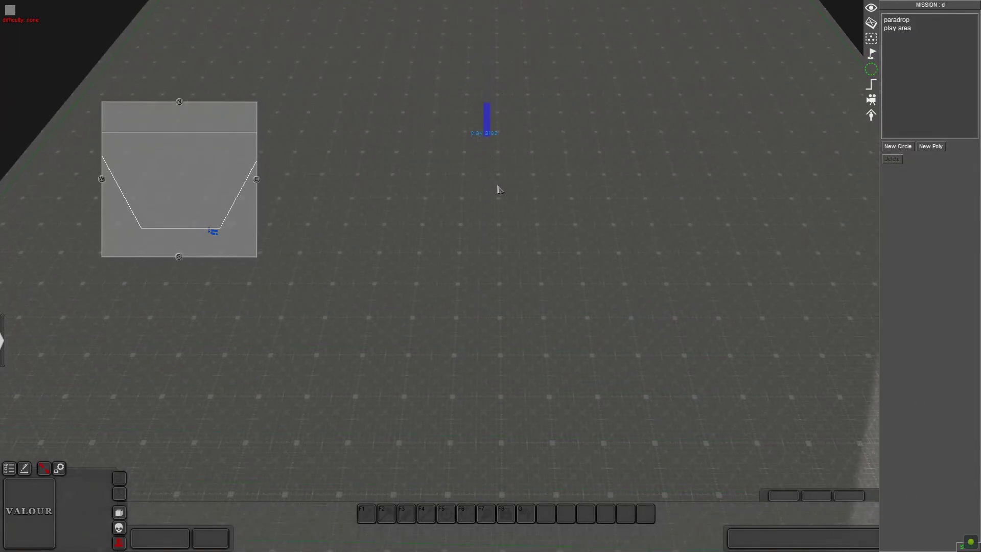
key("Up")
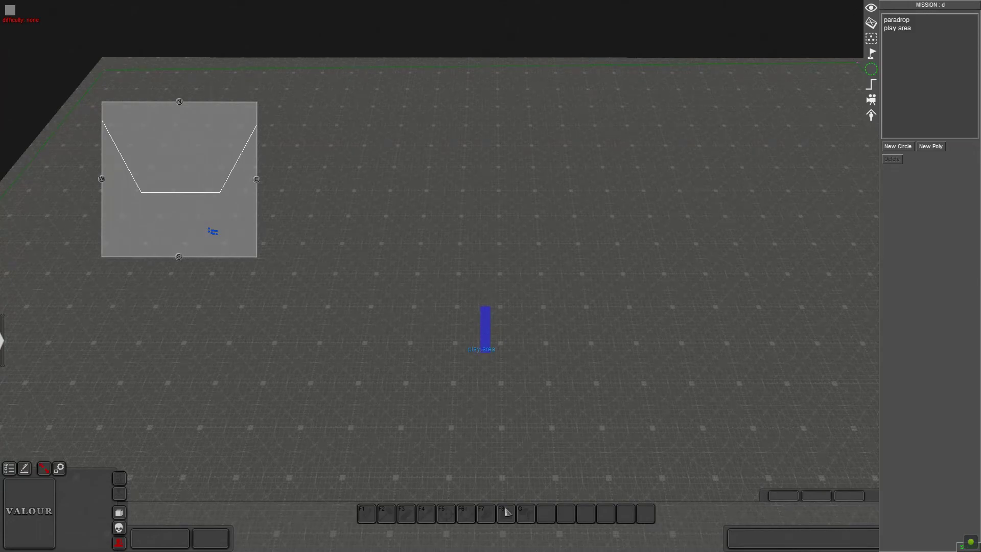
key("Down")
mouse_move(524, 294)
right_mouse_down()
mouse_move(634, 210)
mouse_move(480, 287)
mouse_move(561, 280)
mouse_move(310, 275)
right_mouse_up()
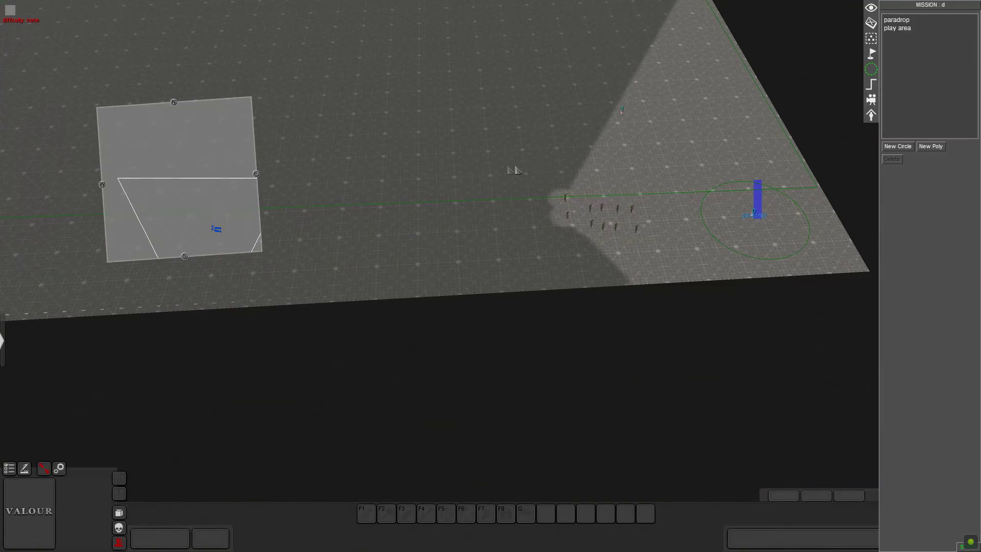
middle_click_drag(516, 169, 494, 167)
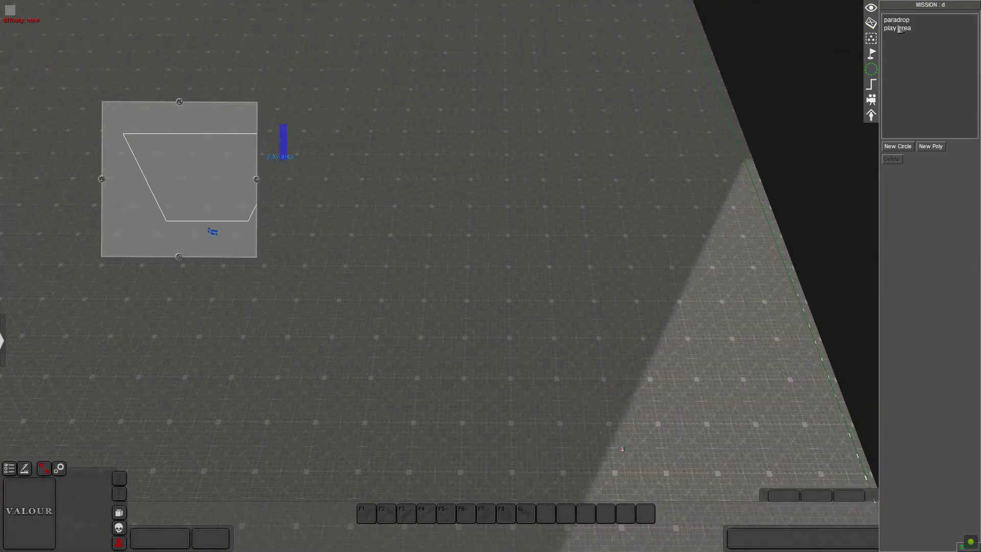
Inspect the play area zone and the circular paradrop zone beside the infantry squad.
left_click(900, 28)
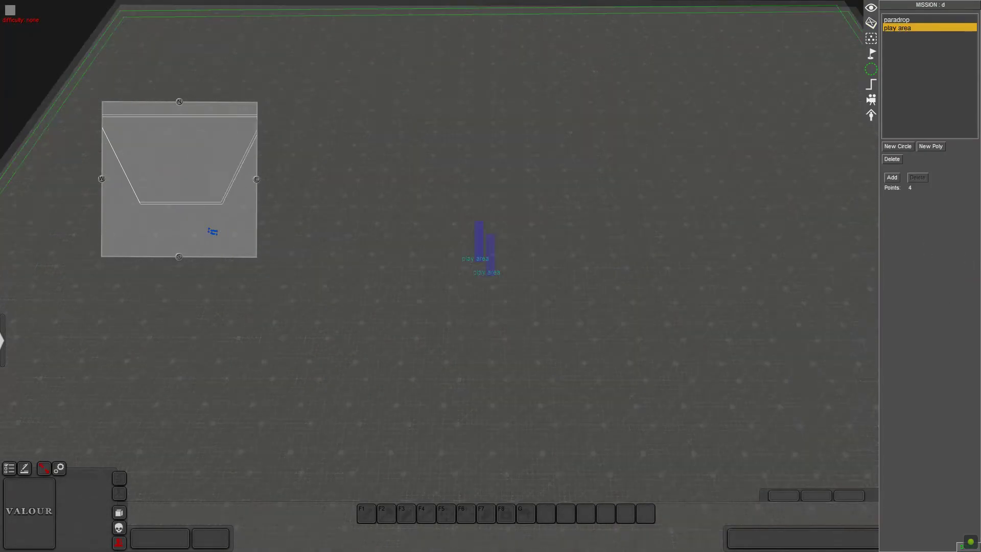
left_click(897, 20)
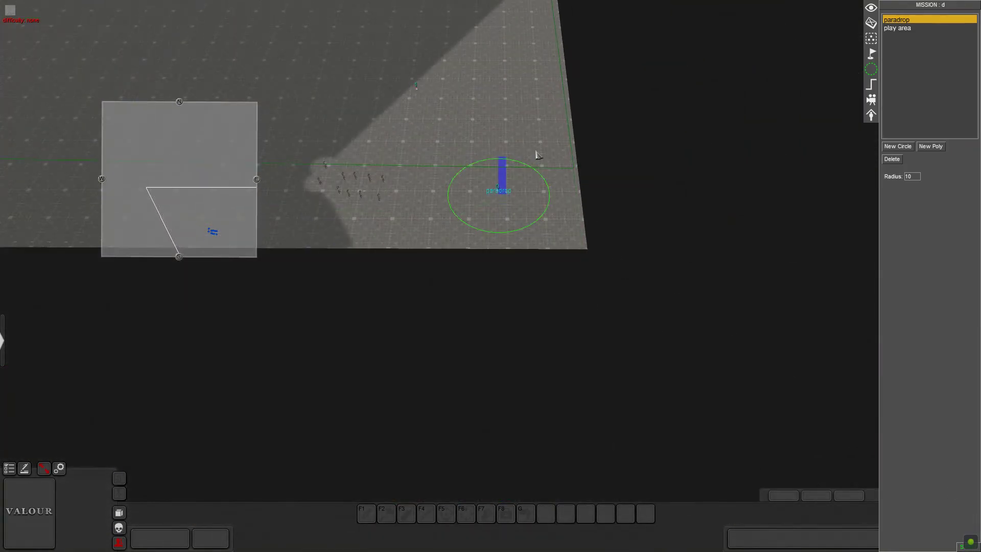
middle_click_drag(539, 156, 545, 199)
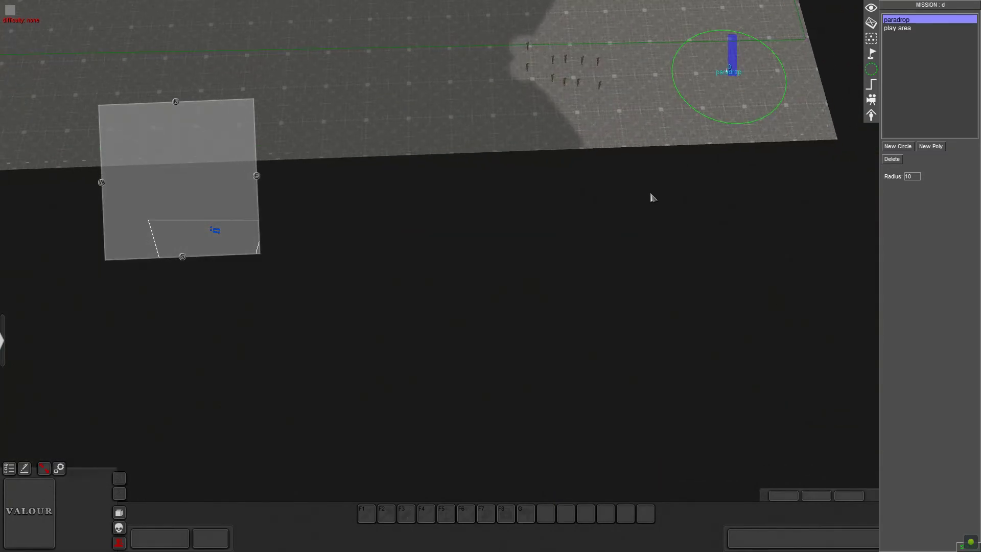
scroll(653, 198, "up", 3)
scroll(609, 272, "up", 2)
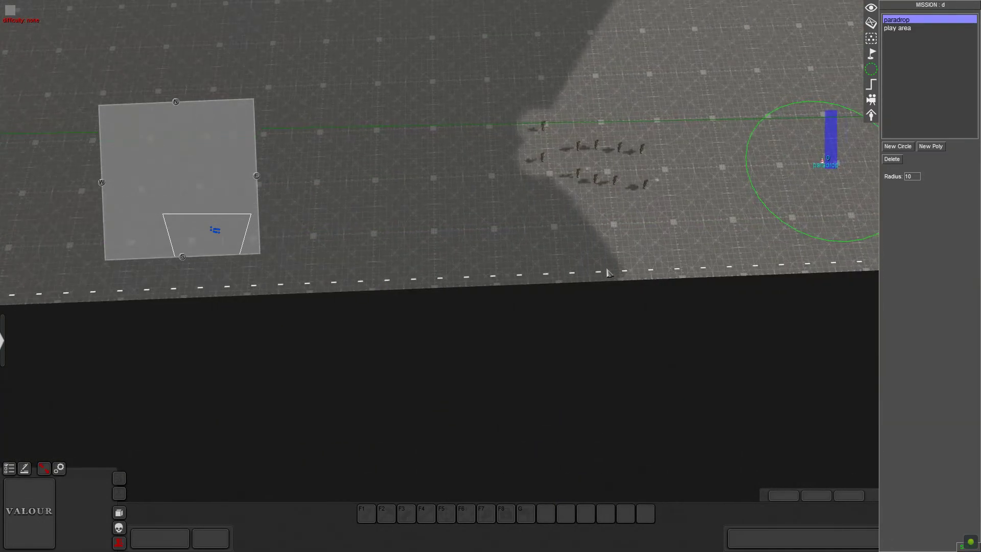
scroll(609, 269, "down", 3)
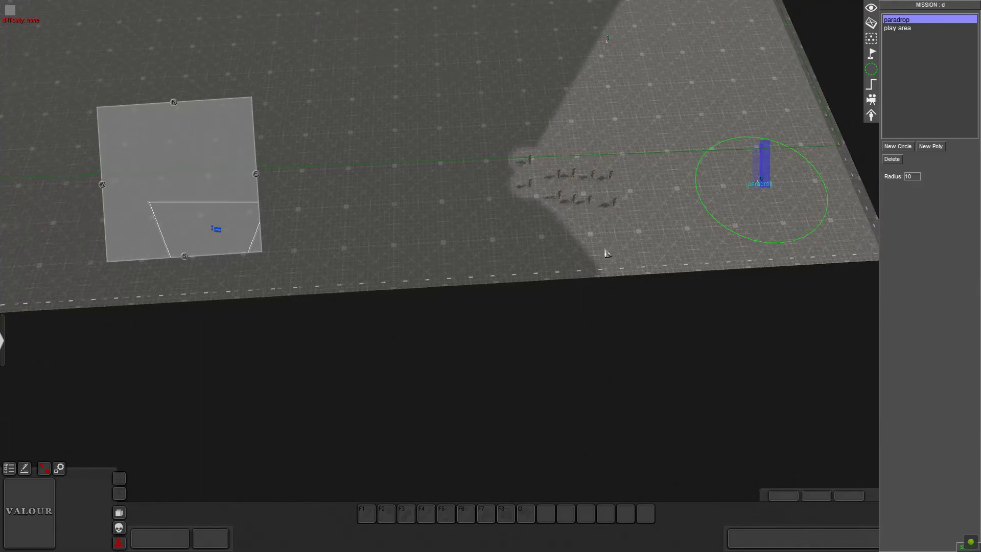
scroll(583, 242, "up", 2)
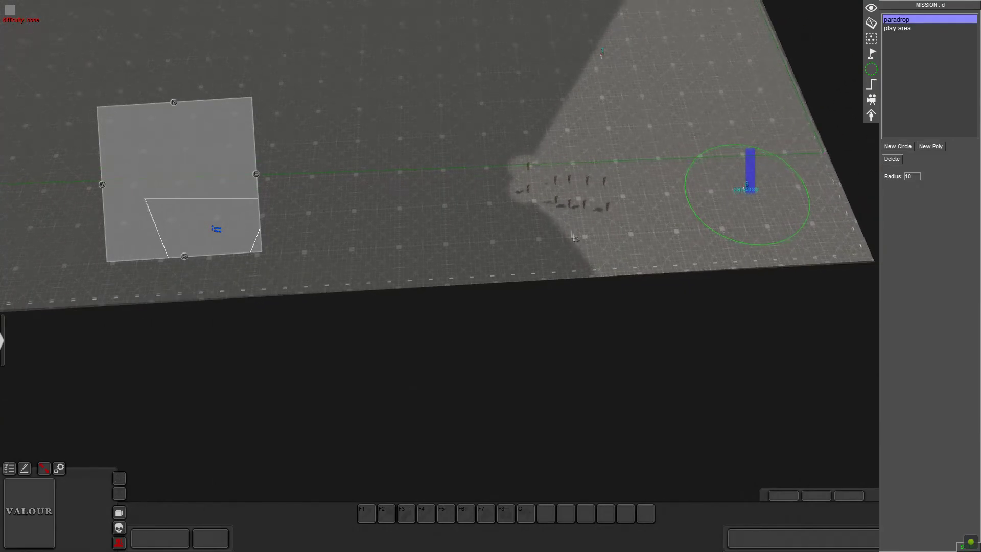
middle_click_drag(564, 220, 553, 216)
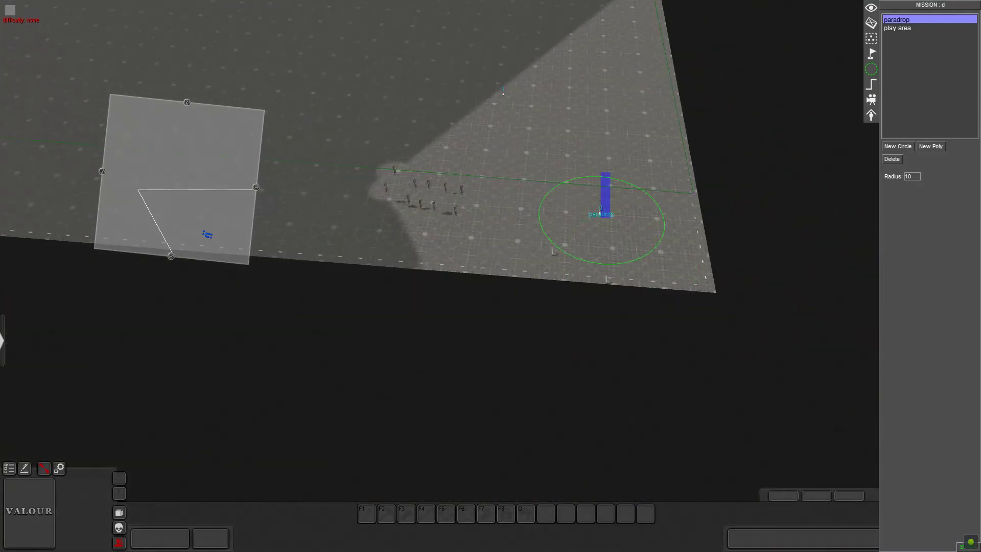
scroll(537, 238, "up", 1)
middle_click_drag(535, 232, 543, 193)
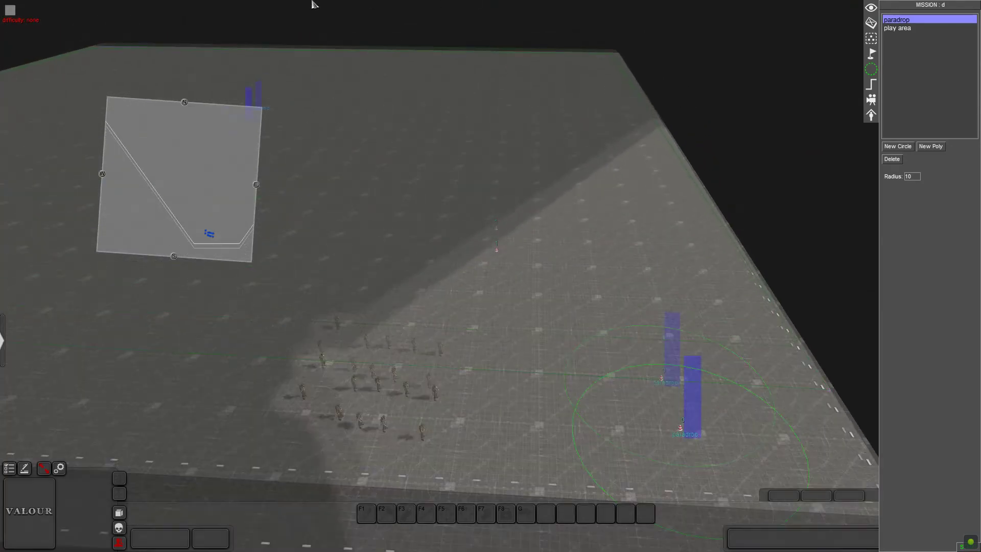
middle_click_drag(449, 224, 467, 291)
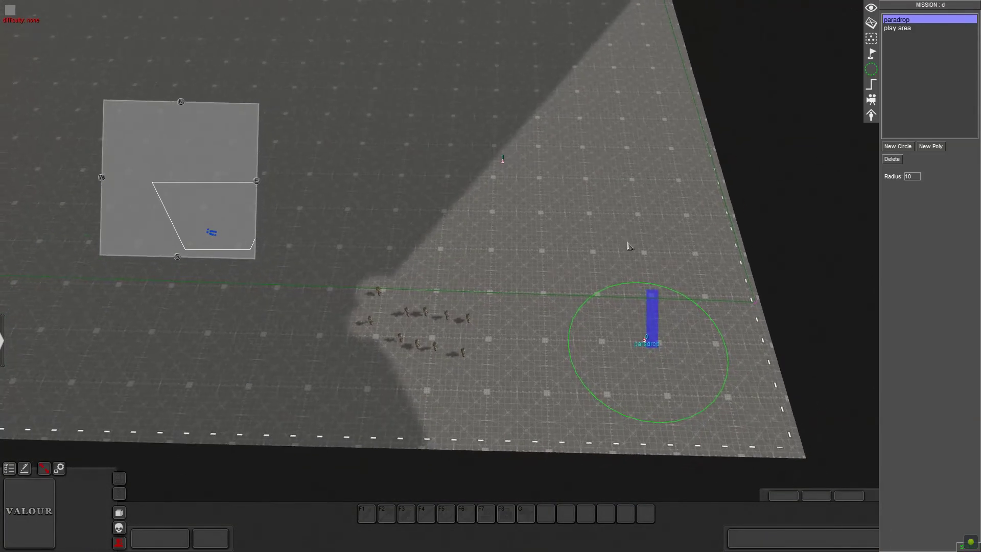
Survey the map between the play area marker and the infantry squad's corner with the paradrop zone selected.
middle_click_drag(629, 245, 591, 5)
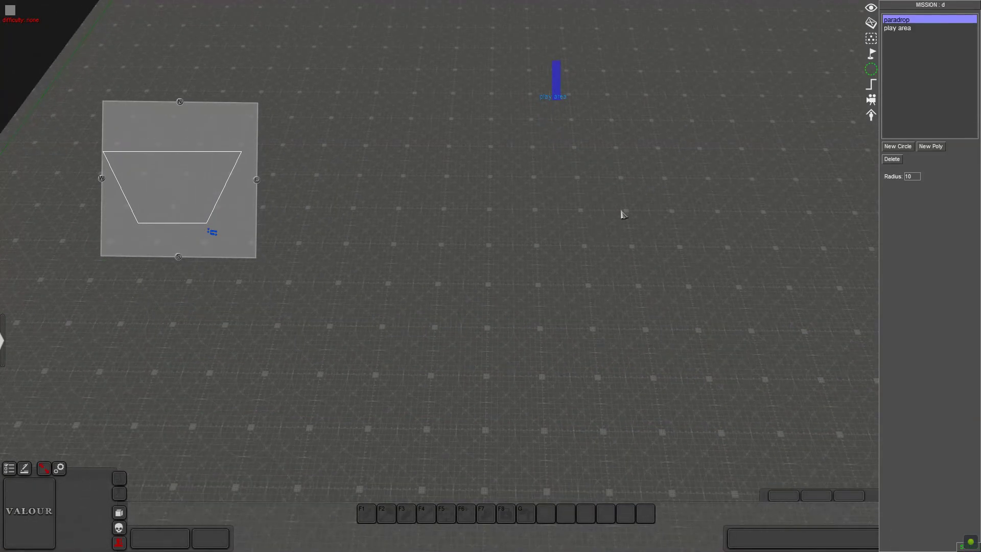
left_click(215, 230)
mouse_move(613, 286)
middle_mouse_down()
mouse_move(617, 326)
mouse_move(586, 278)
mouse_move(623, 295)
middle_mouse_up()
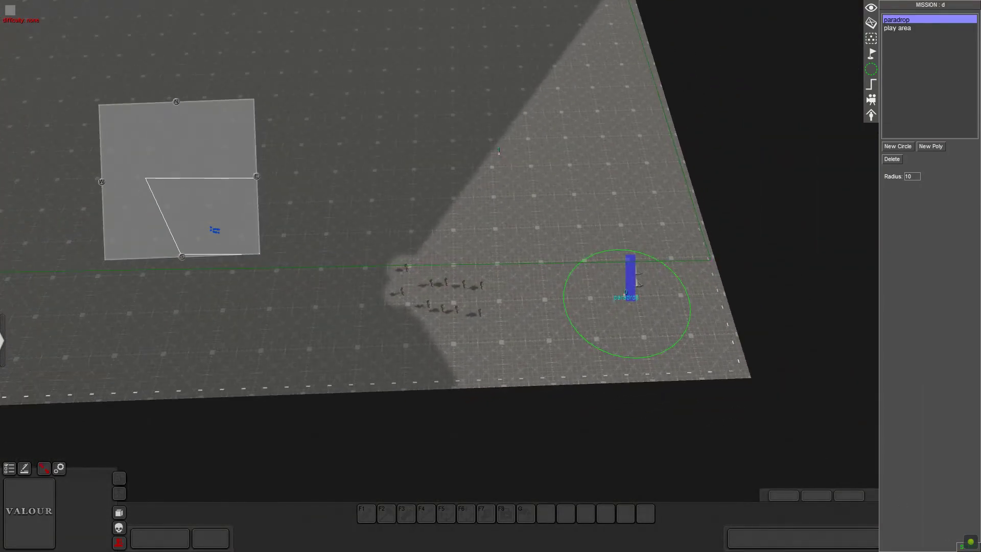
left_click(178, 197)
left_click(211, 241)
left_click(176, 210)
left_click(200, 201)
left_click(200, 188)
middle_click_drag(603, 268, 549, 233)
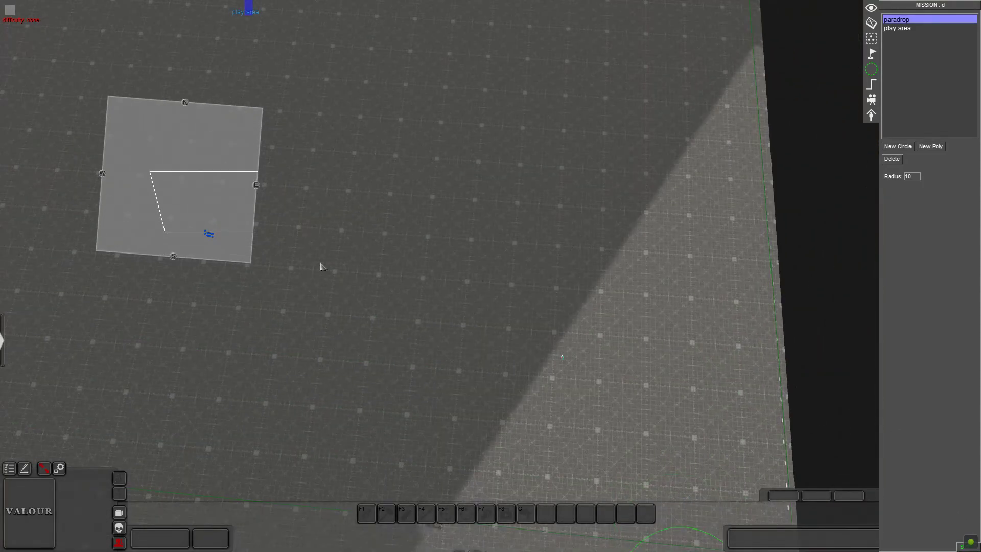
middle_click_drag(412, 235, 410, 213)
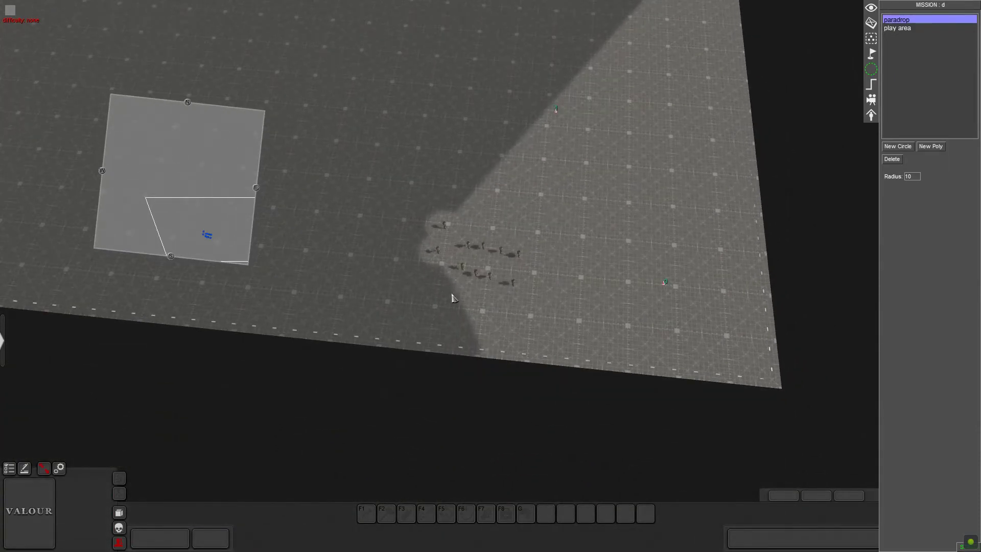
middle_click_drag(453, 295, 465, 276)
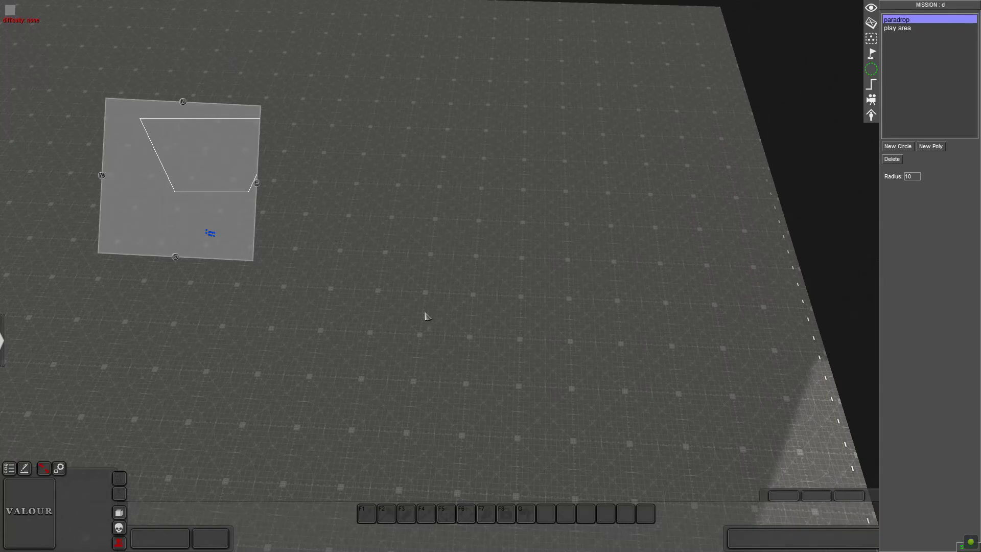
Turn off the fog in the mission properties.
middle_click_drag(480, 280, 837, 375)
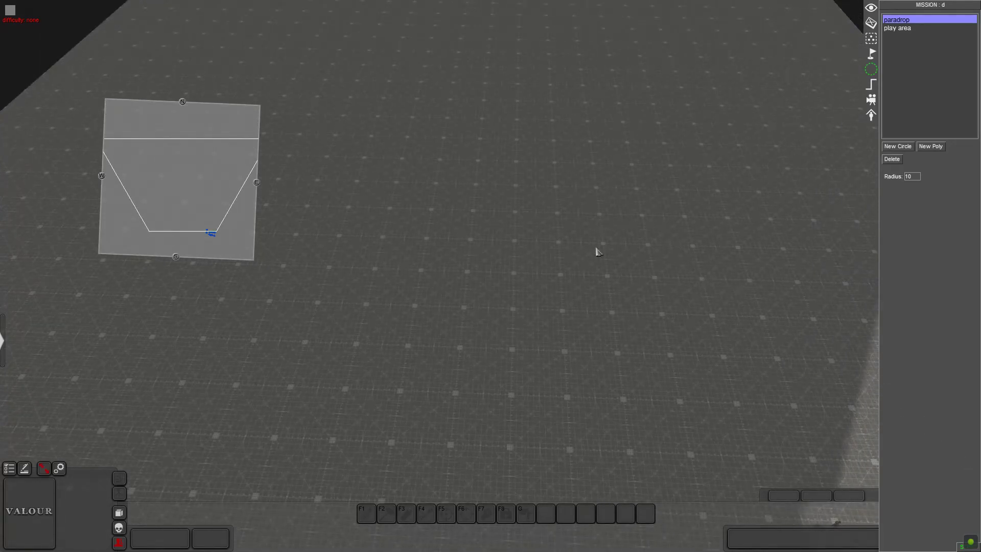
middle_click_drag(634, 224, 607, 361)
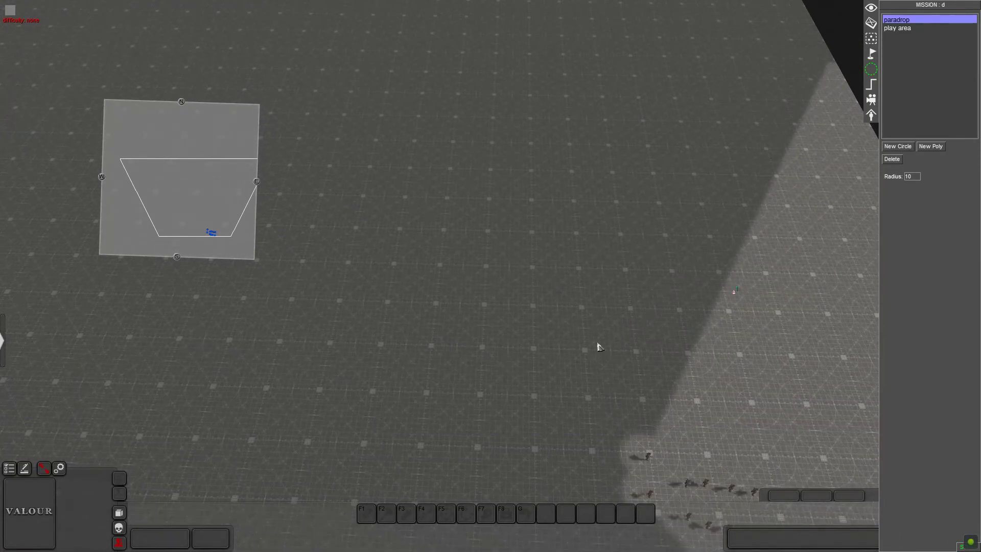
key("ctrl+e")
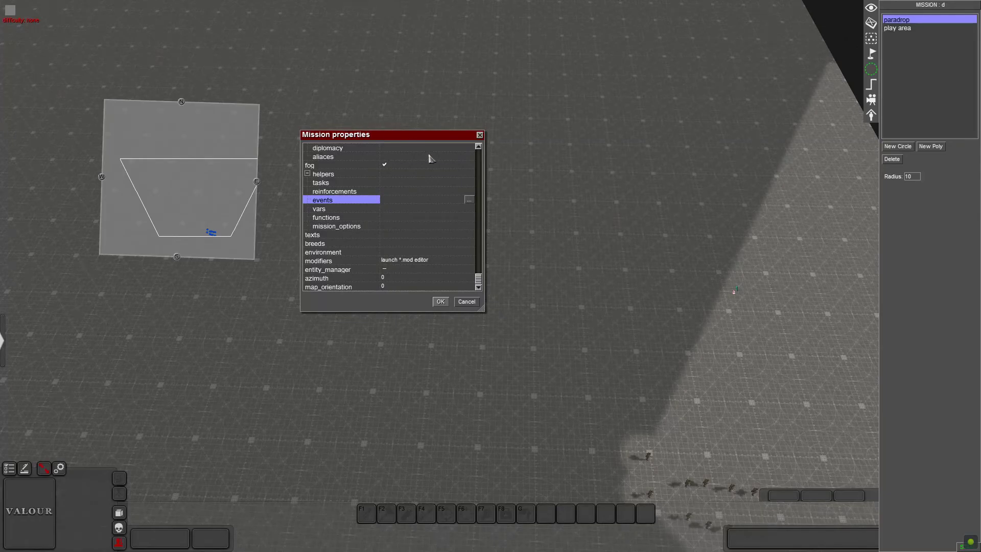
left_click_drag(400, 142, 521, 215)
scroll(521, 236, "up", 2)
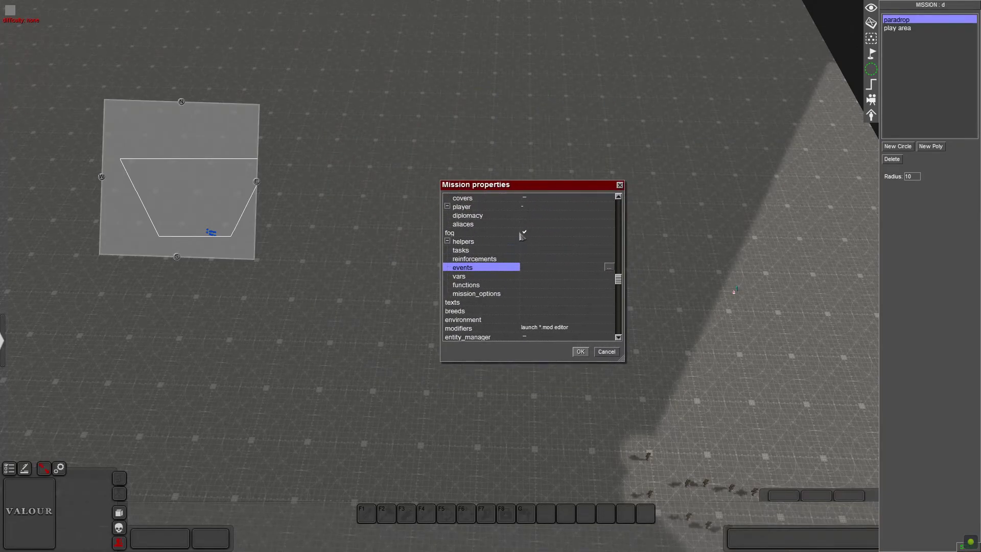
left_click(525, 236)
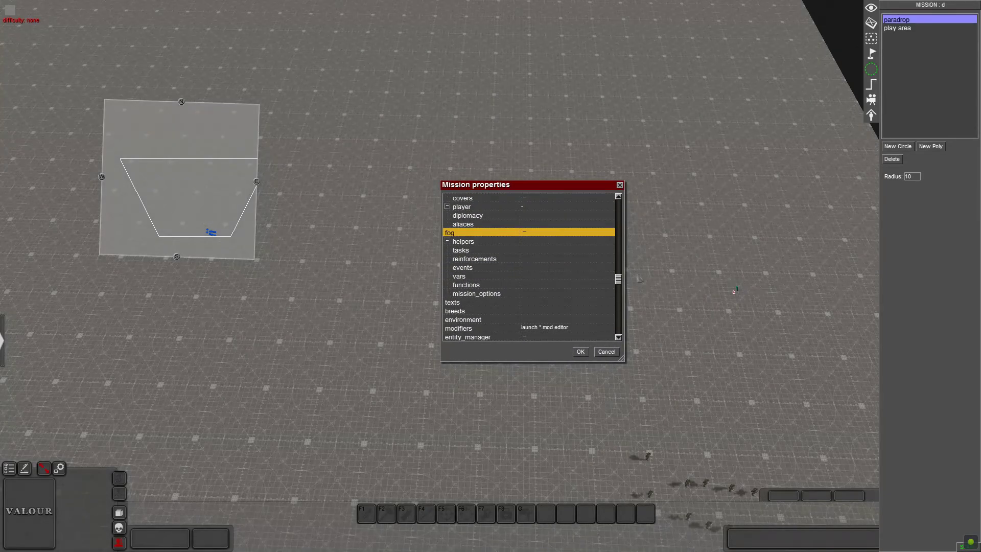
Review the paratrooper and reinf_arrive helper events in the mission properties, and open the mission reinforcements.
left_click_drag(620, 280, 608, 202)
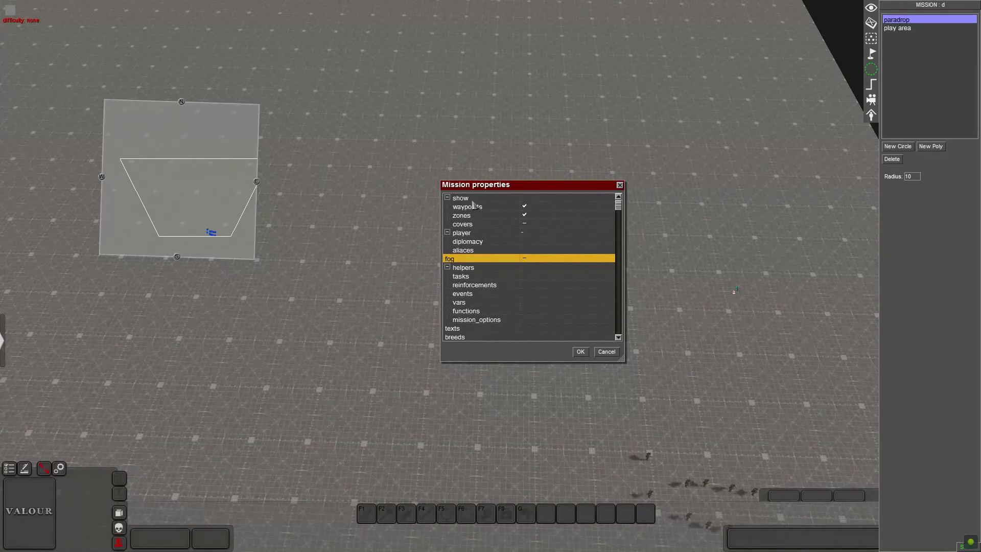
left_click(497, 217)
scroll(570, 266, "down", 4)
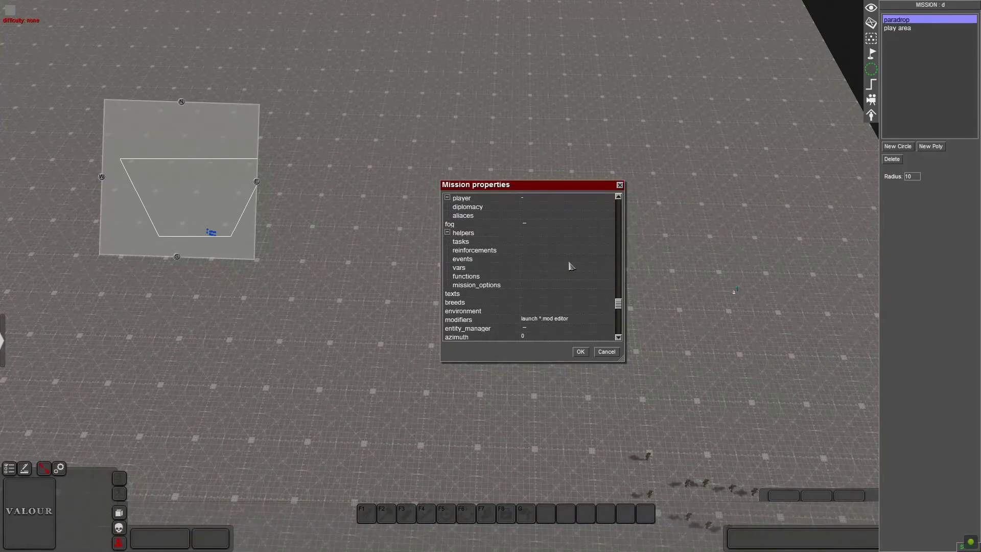
double_click(530, 262)
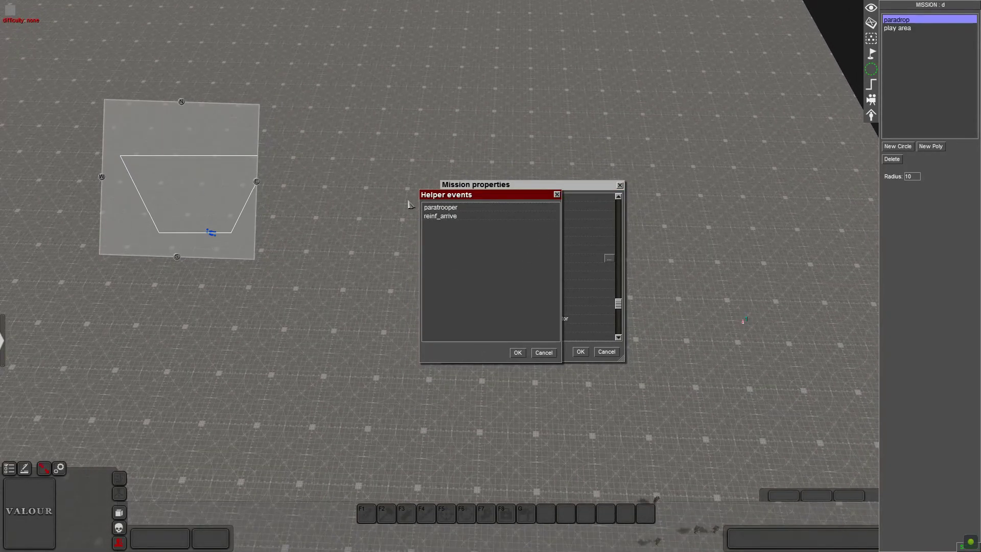
left_click(469, 211)
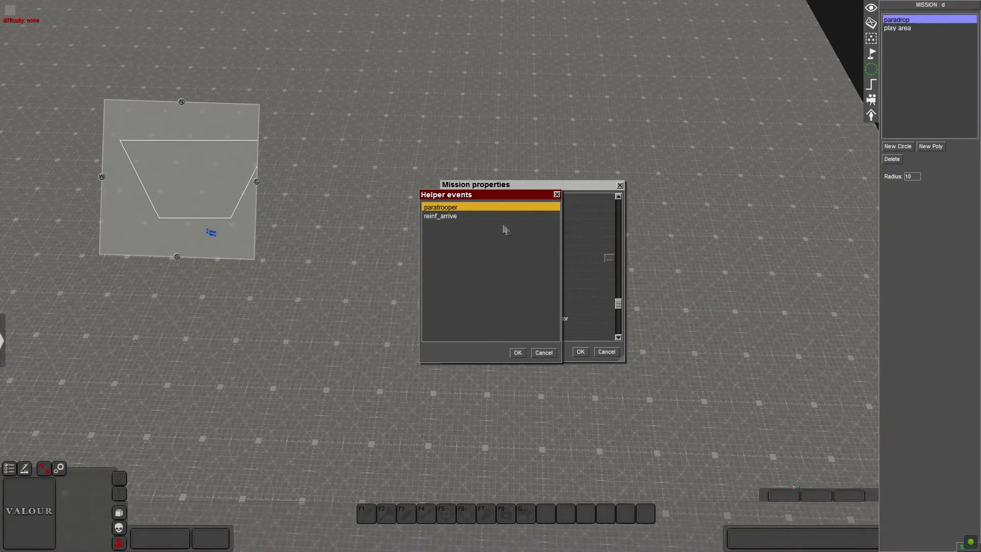
left_click(477, 217)
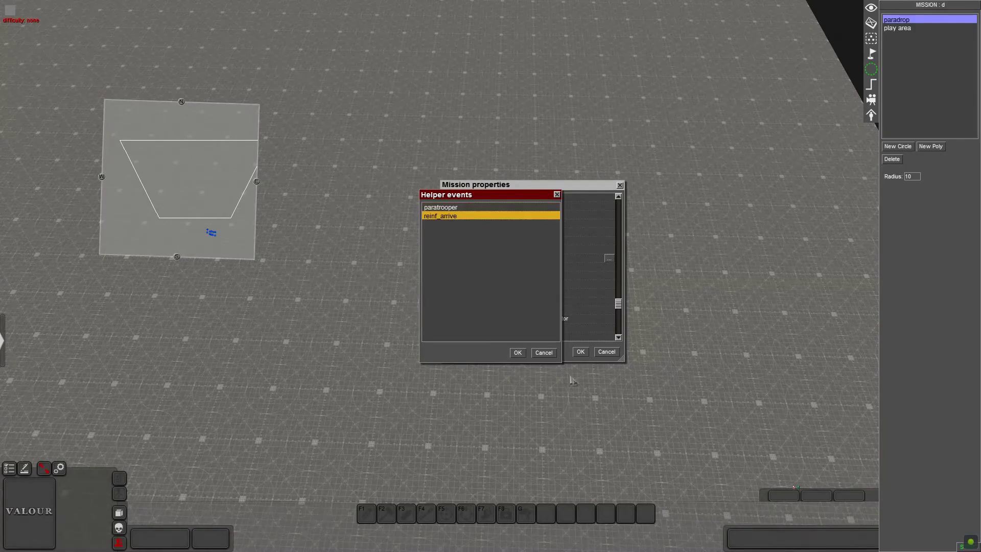
left_click(518, 352)
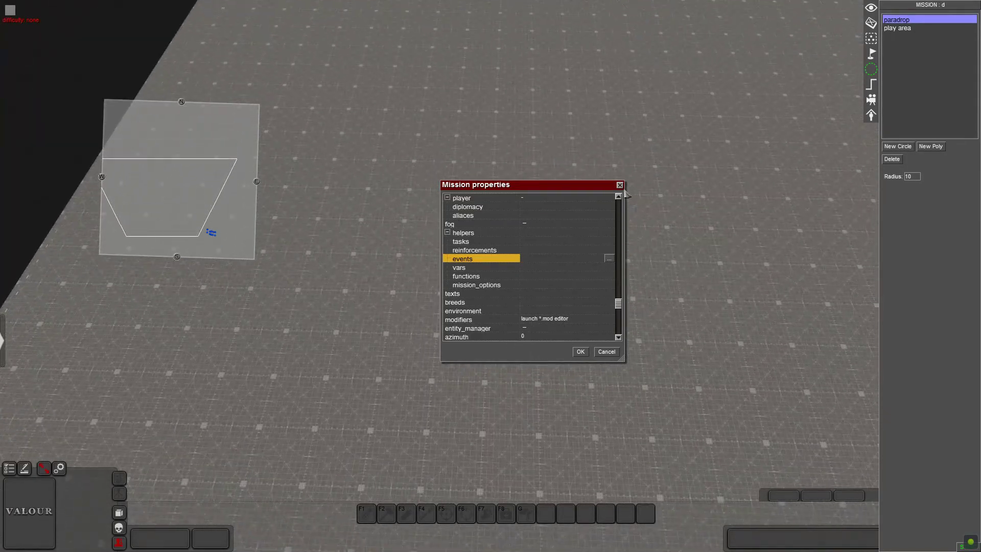
double_click(535, 250)
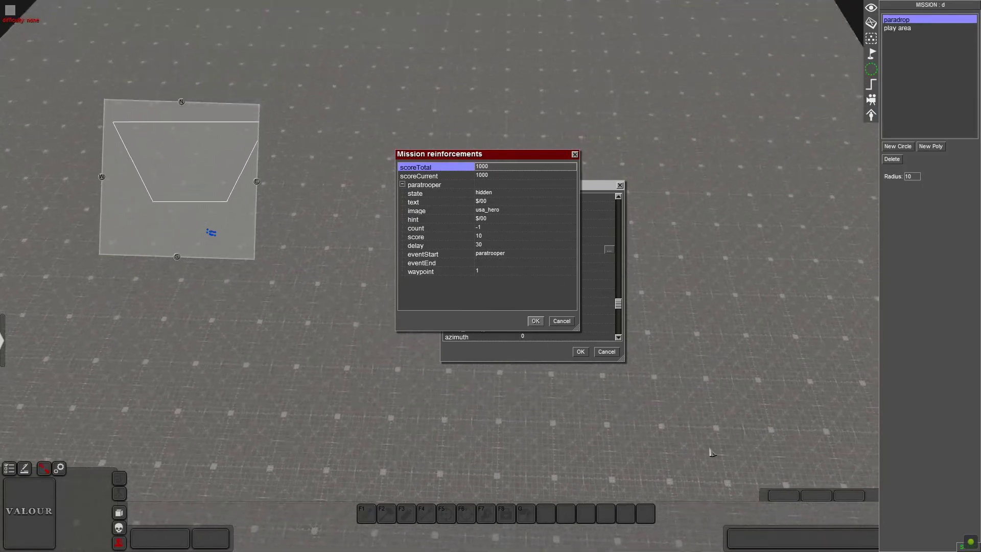
left_click(402, 185)
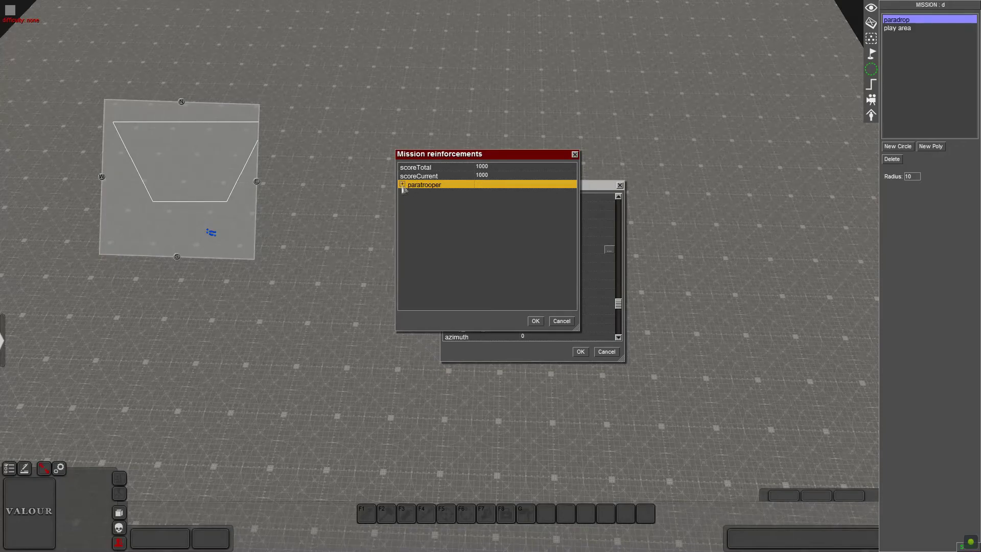
right_click(433, 211)
left_click(438, 215)
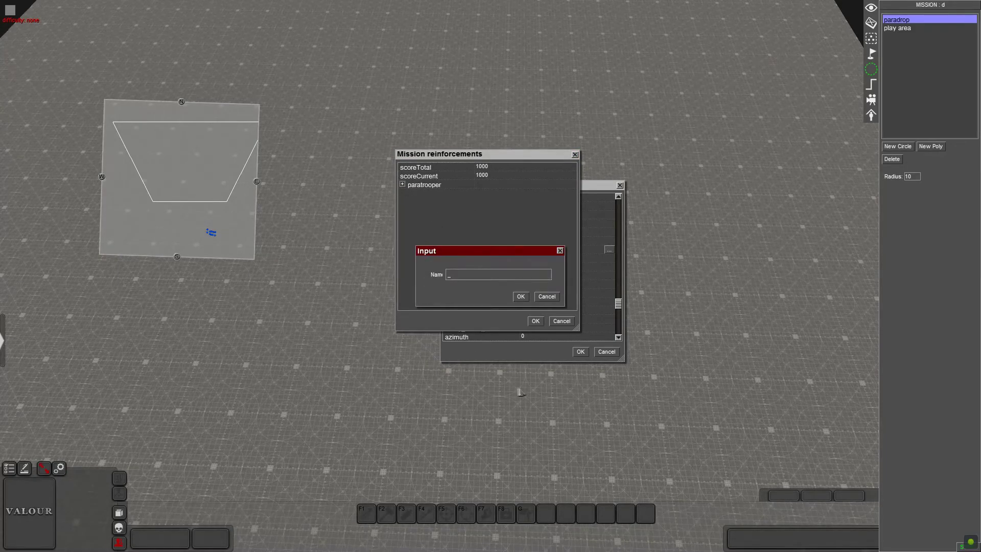
left_click(547, 297)
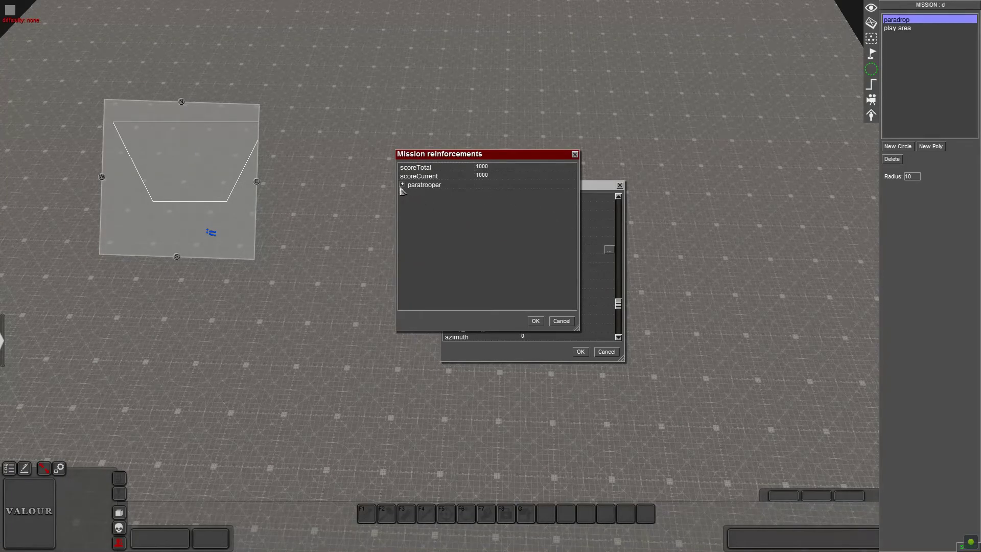
left_click(402, 185)
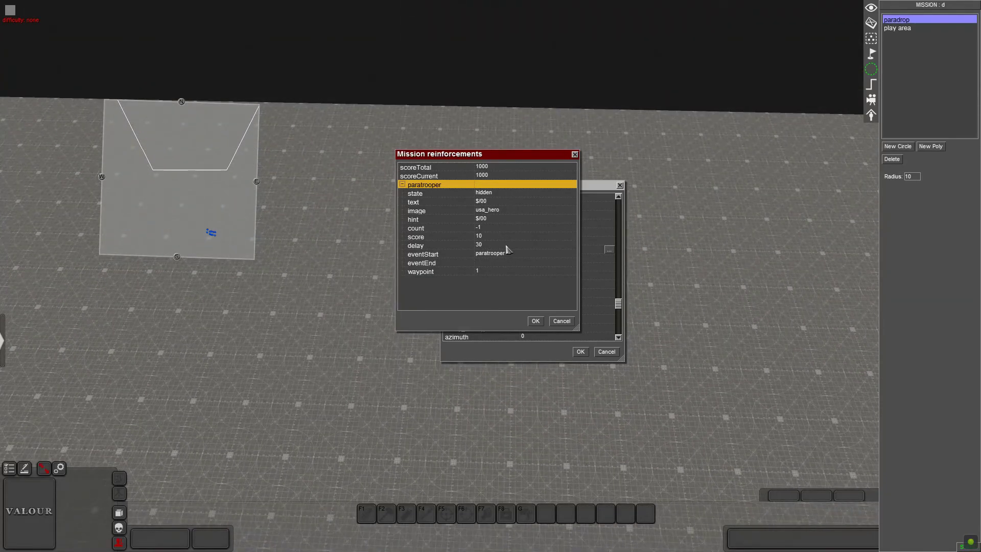
Set the paratrooper reinforcement's state to hidden and assign text entry 00 as its text.
left_click(501, 197)
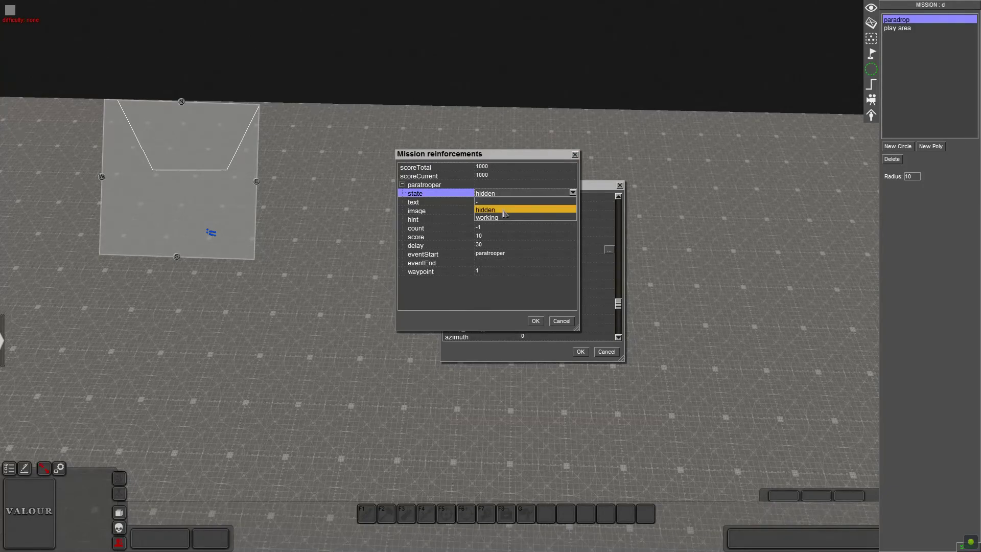
left_click(504, 210)
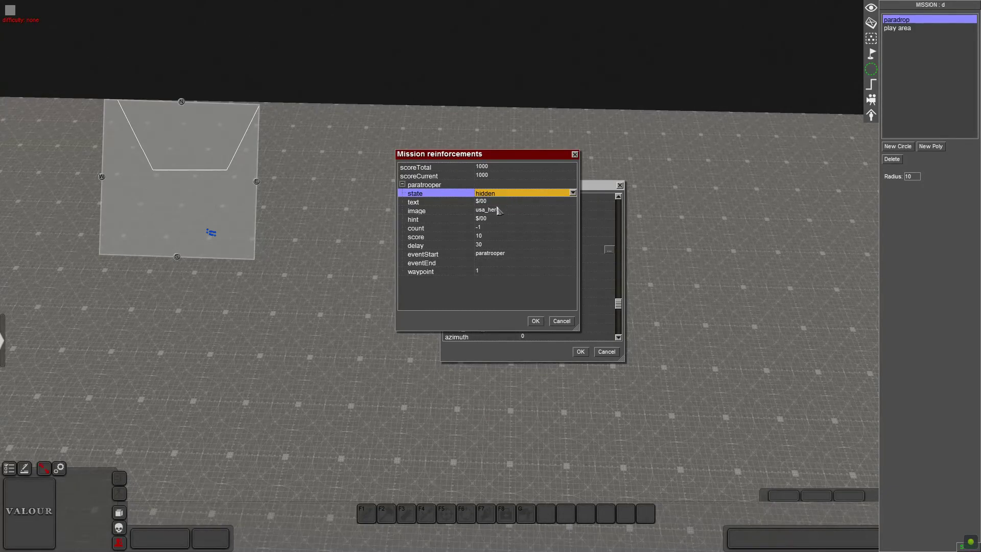
double_click(504, 203)
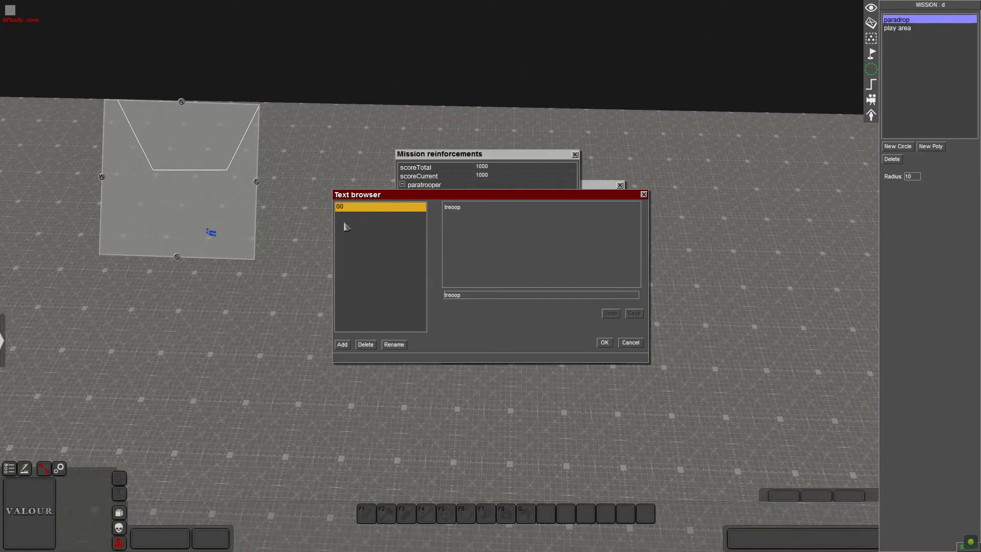
left_click(343, 344)
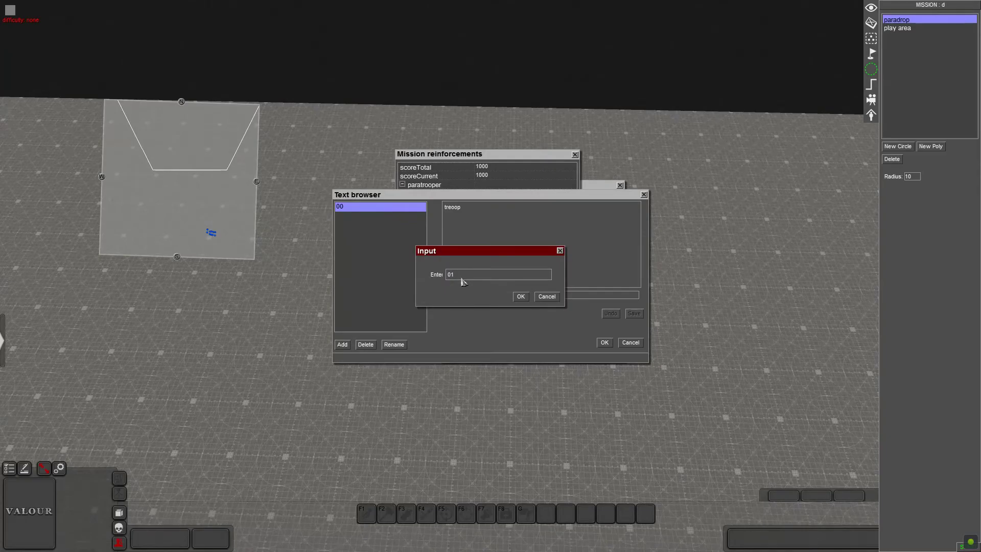
left_click(547, 296)
left_click(482, 296)
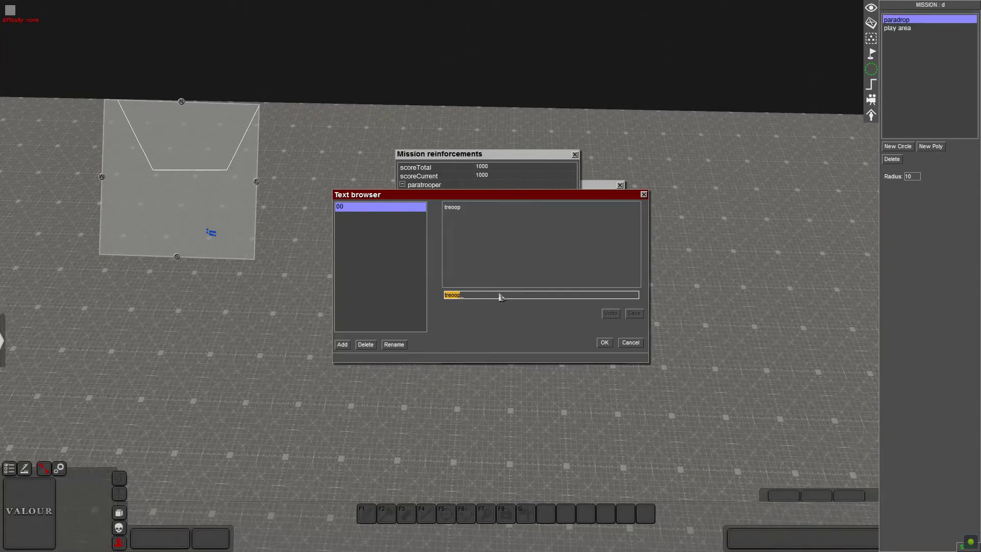
type("parat")
left_click(605, 342)
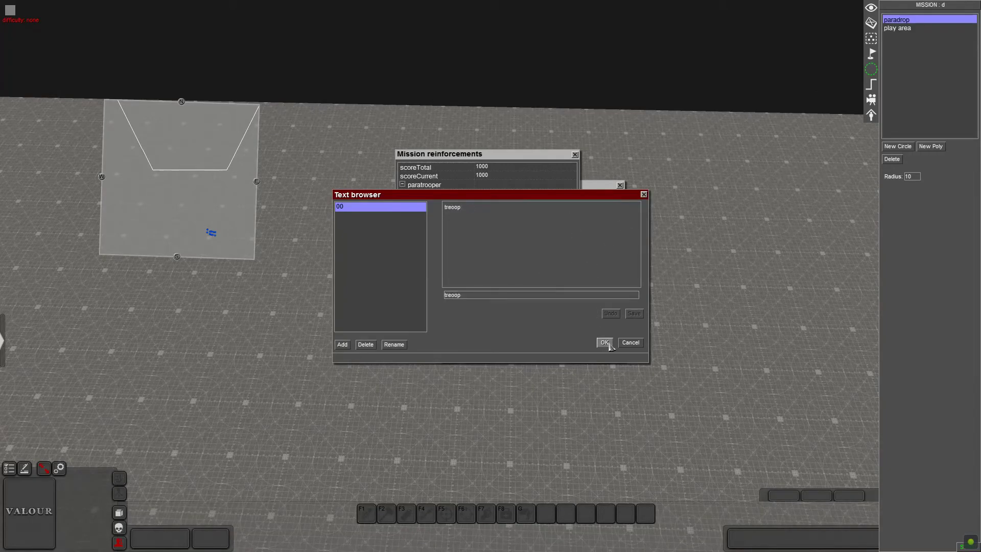
left_click(605, 342)
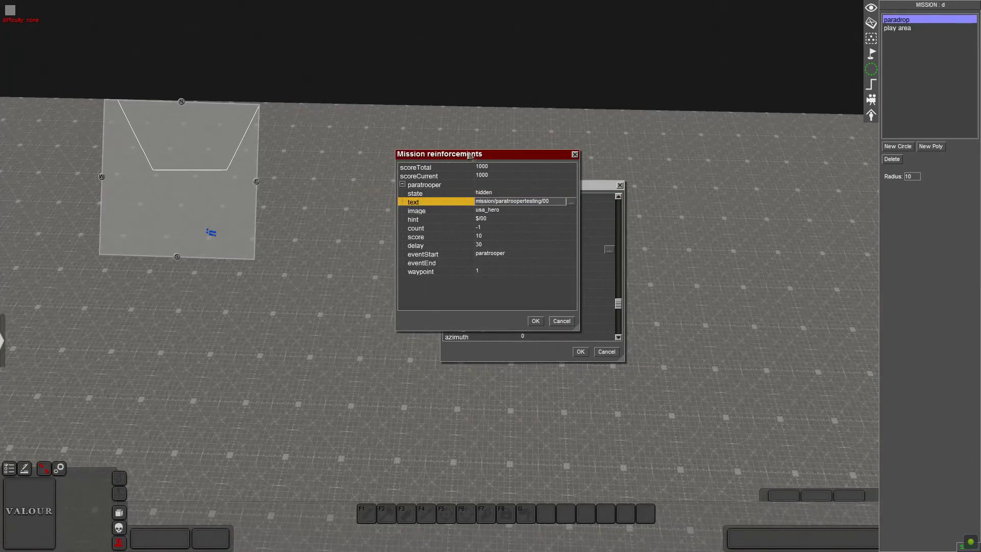
Check the paratrooper reinforcement's image field and the text entries used by its hint and text fields.
left_click(513, 210)
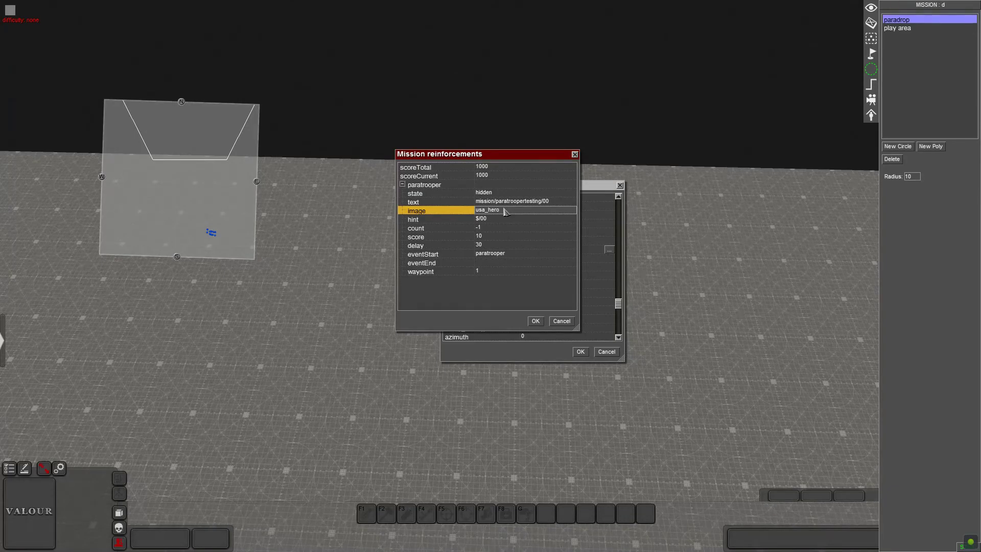
double_click(506, 221)
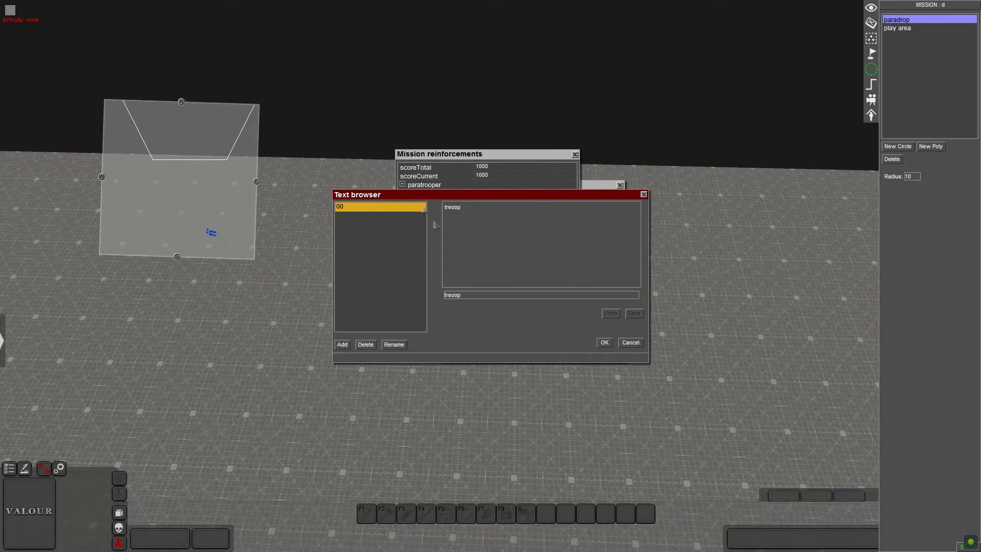
left_click(394, 344)
left_click(548, 296)
left_click(630, 342)
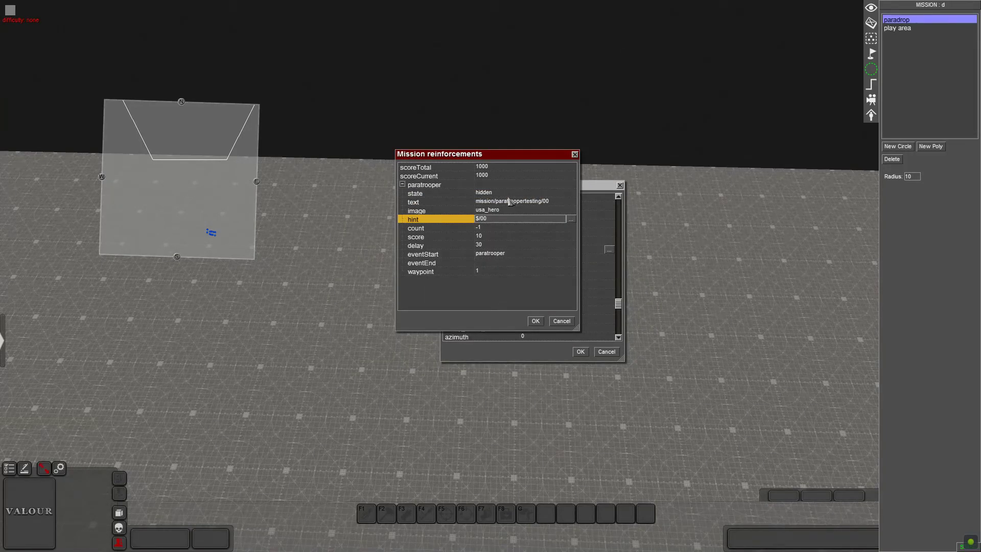
double_click(510, 201)
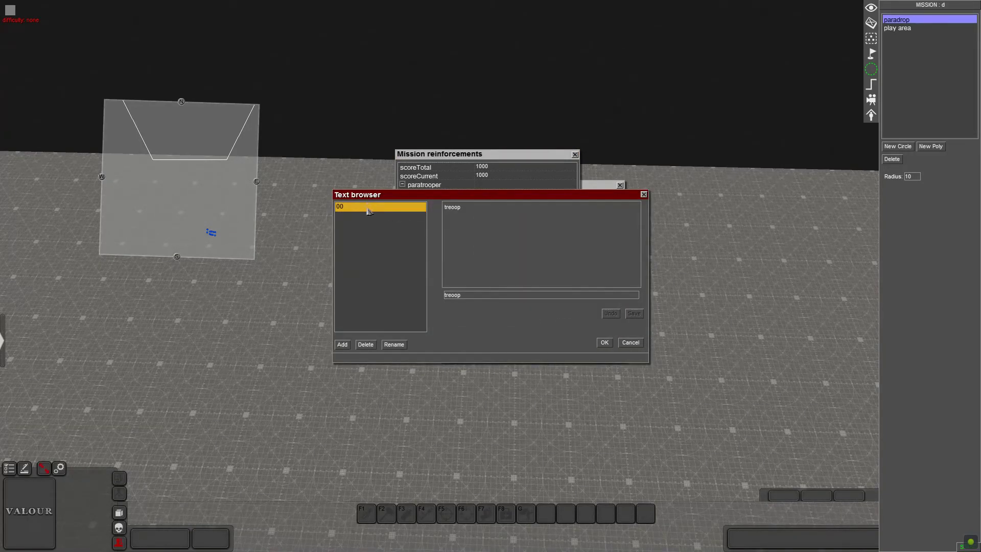
left_click(630, 342)
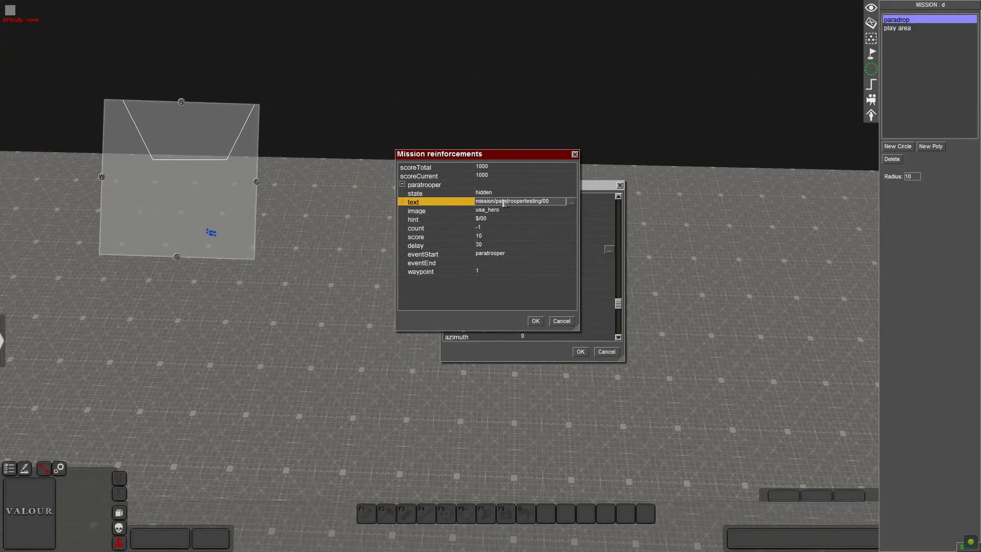
Delete entry 00 from the text browser of the paratrooper reinforcement's text field.
double_click(504, 202)
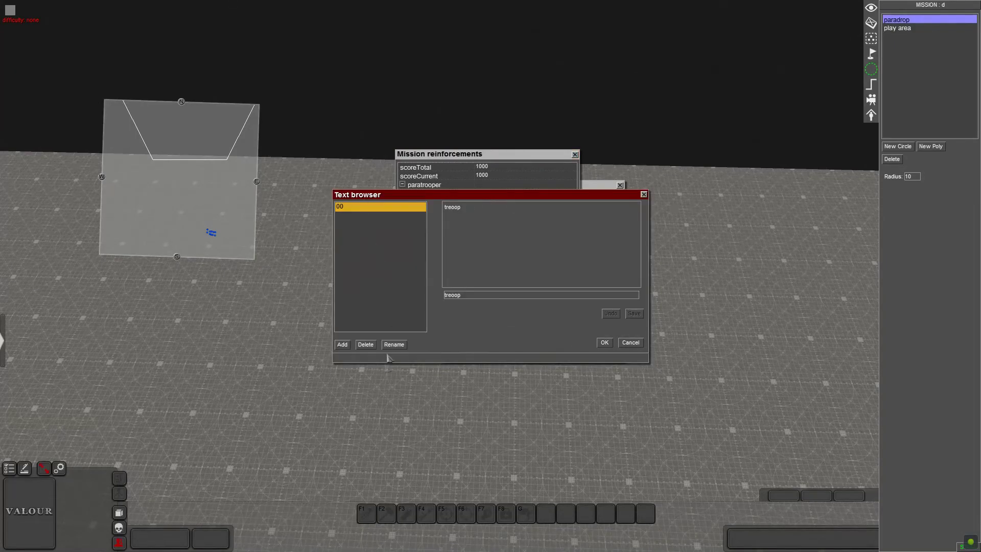
left_click(366, 345)
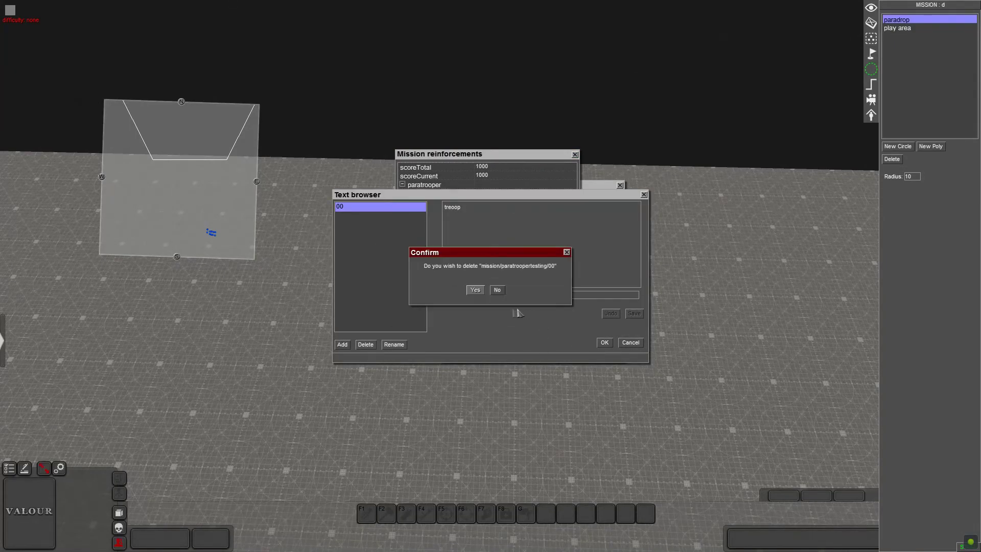
left_click(475, 290)
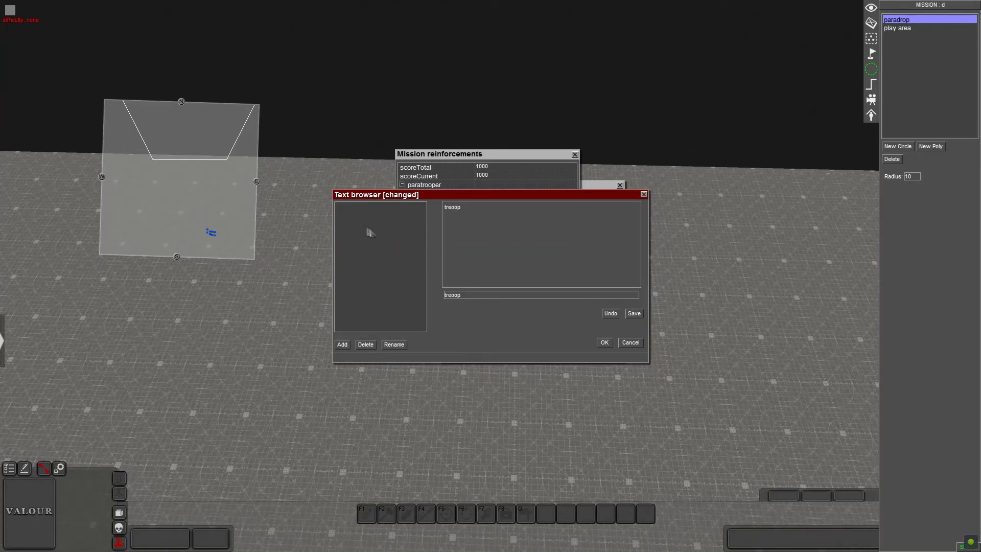
Add a text entry named "paratrooper" with the content "paratrooper", save it, and assign it as the reinforcement's text.
left_click(342, 345)
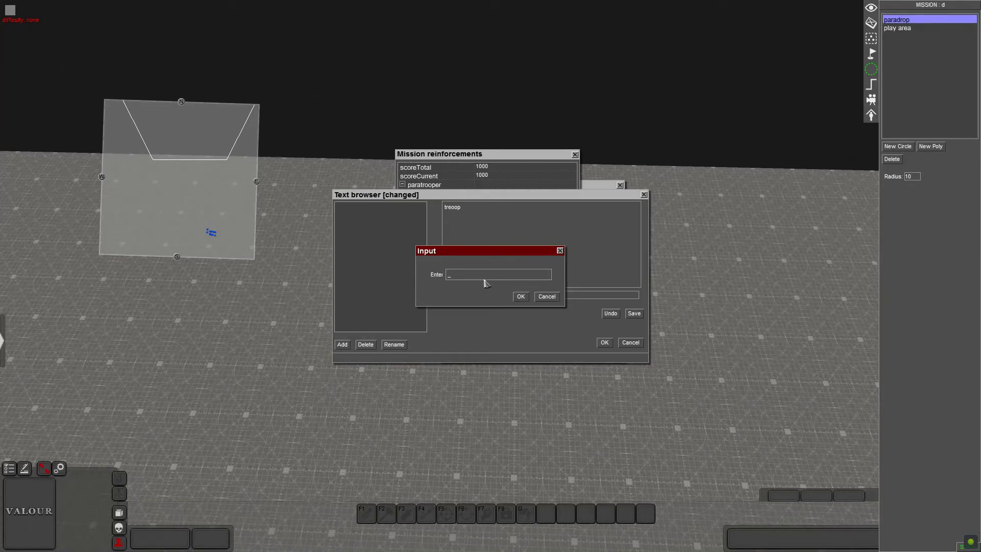
type("paratrooper")
key("Return")
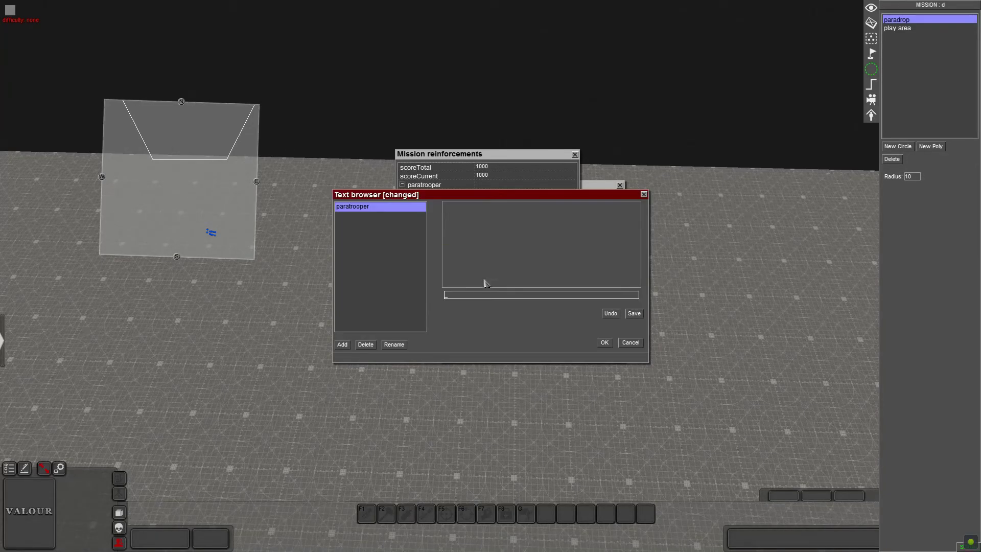
left_click(487, 298)
type("paratrooper")
key("Return")
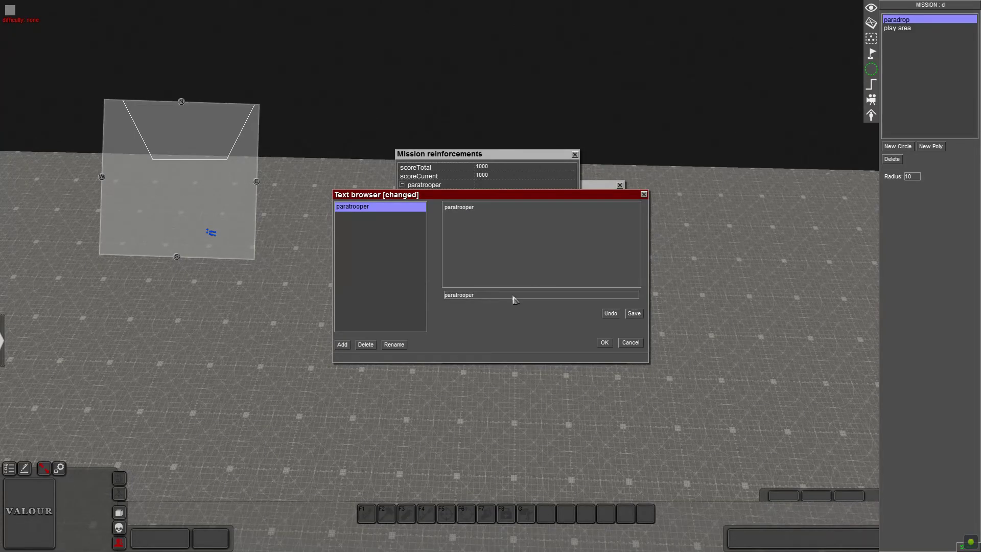
left_click(633, 313)
left_click(604, 342)
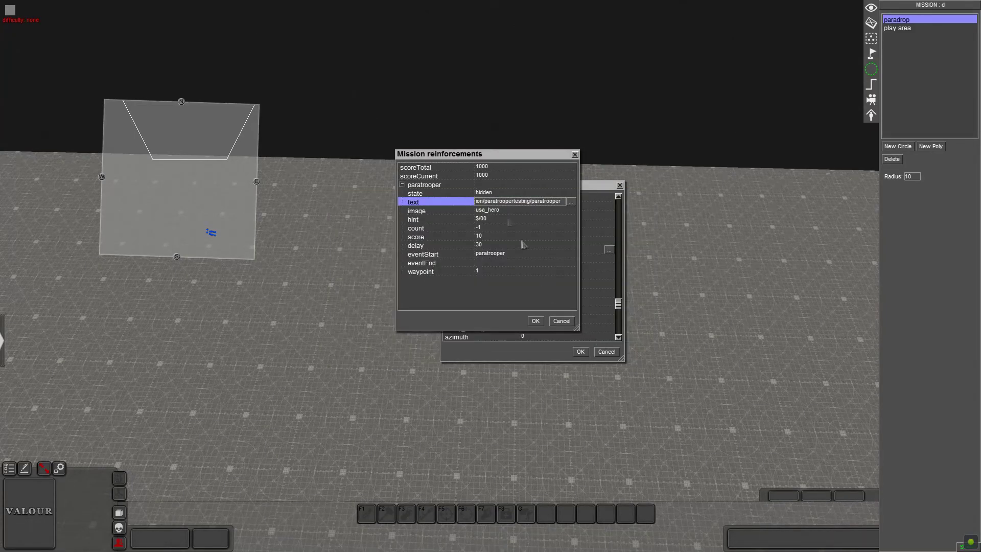
Assign the "paratrooper" text entry as the paratrooper reinforcement's hint.
left_click(505, 220)
left_click(506, 220)
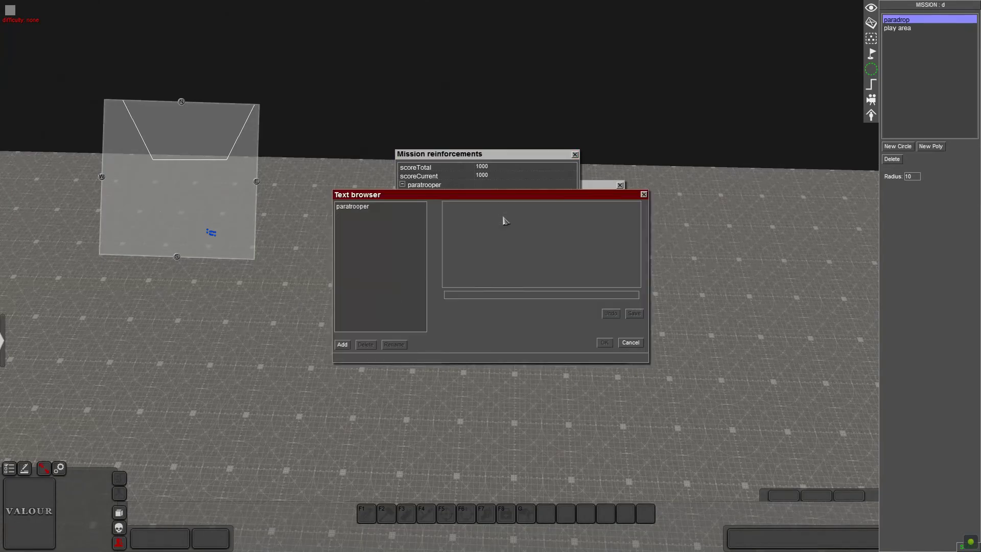
double_click(386, 212)
left_click(520, 220)
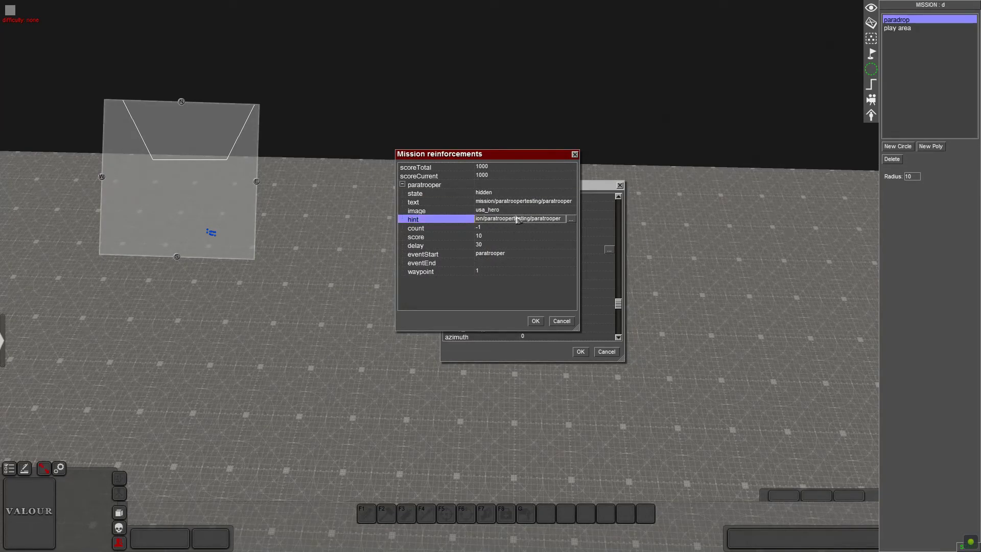
left_click(519, 220)
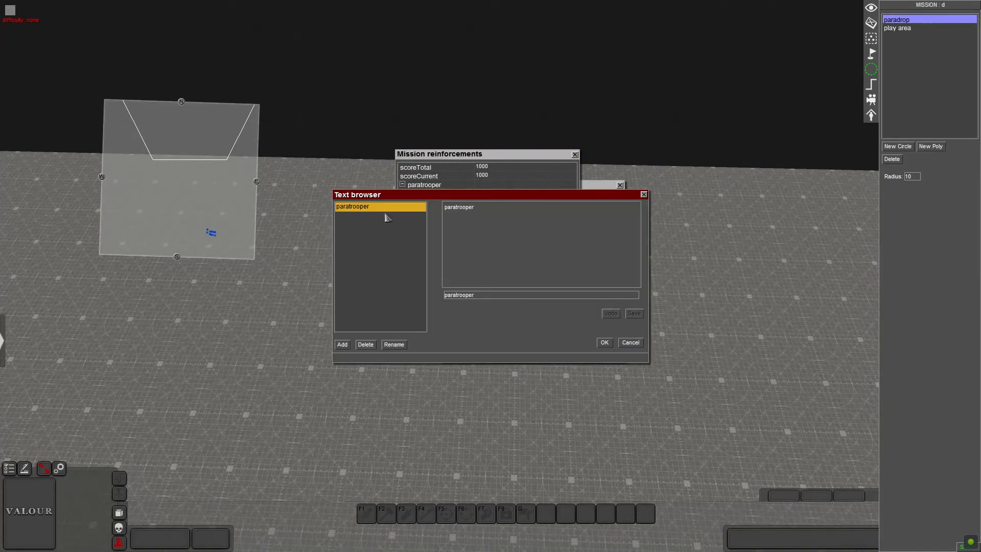
left_click(604, 343)
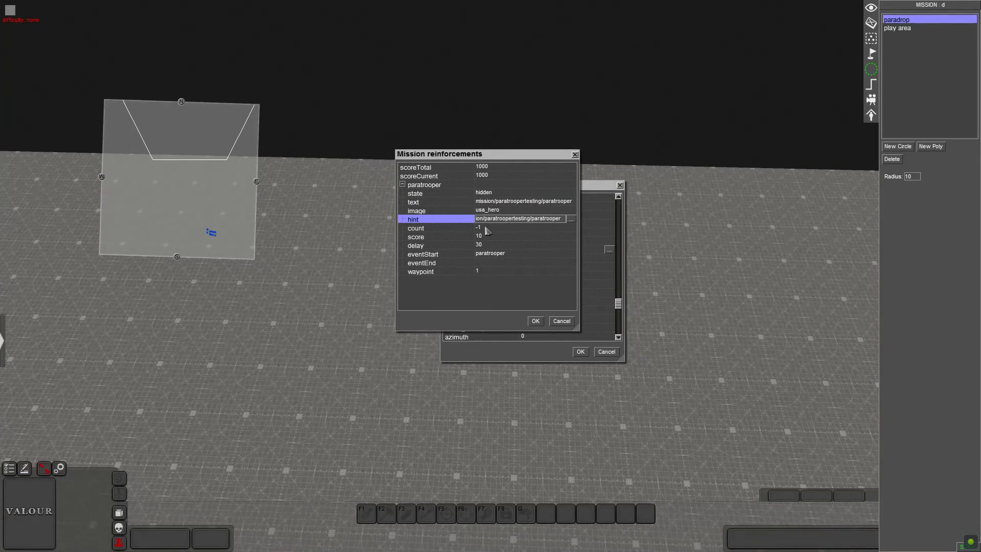
Review the paratrooper reinforcement's count, score and delay fields.
left_click(486, 228)
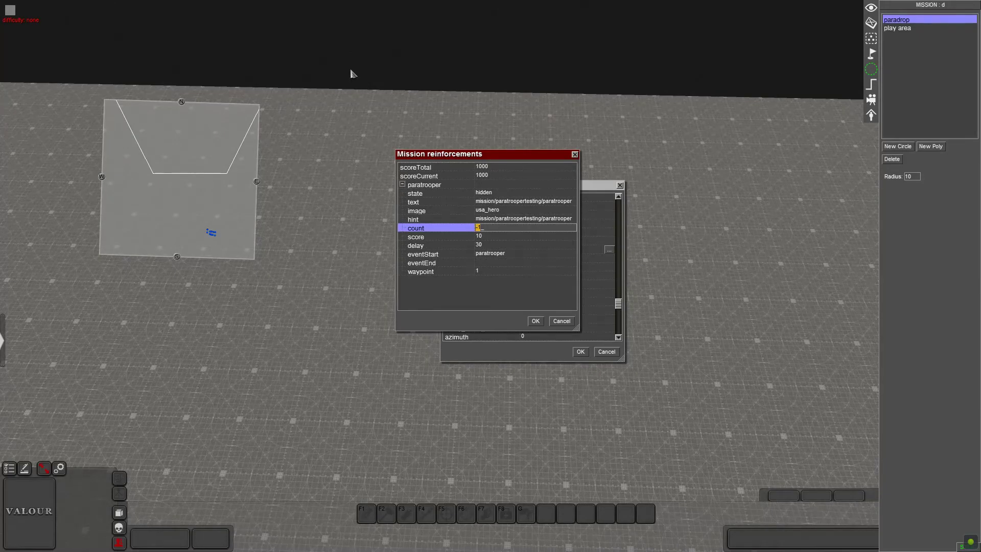
left_click(495, 237)
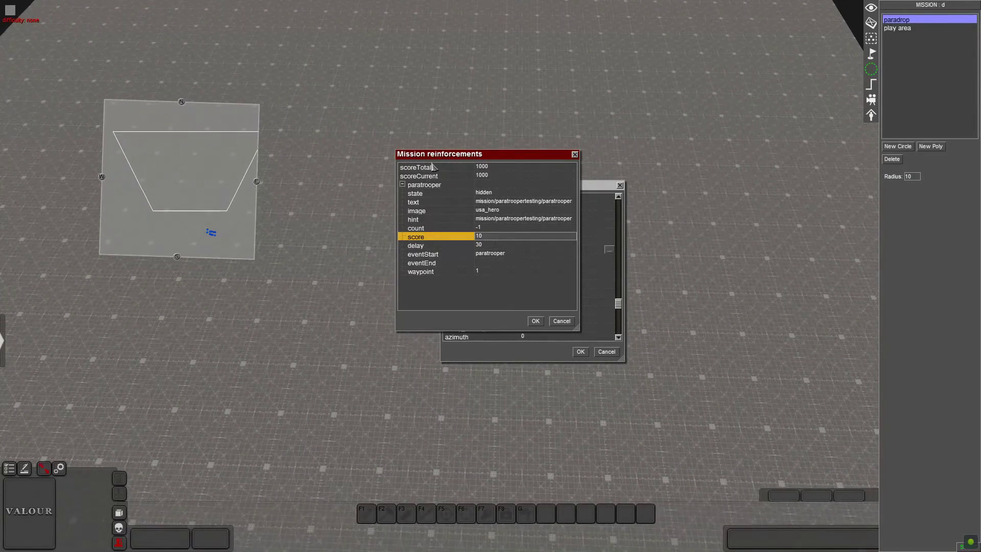
left_click(491, 246)
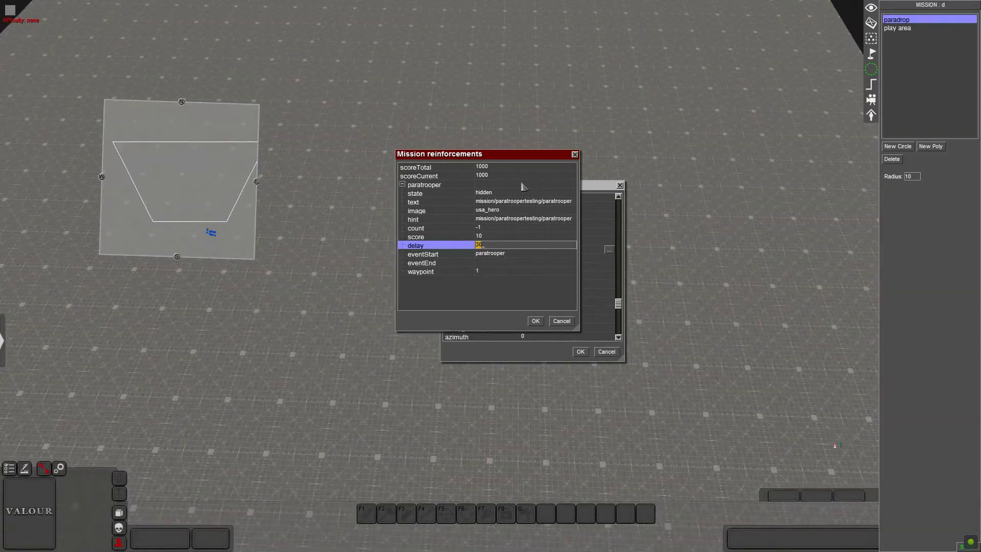
Choose the paratrooper helper event as the reinforcement's eventStart.
left_click(524, 255)
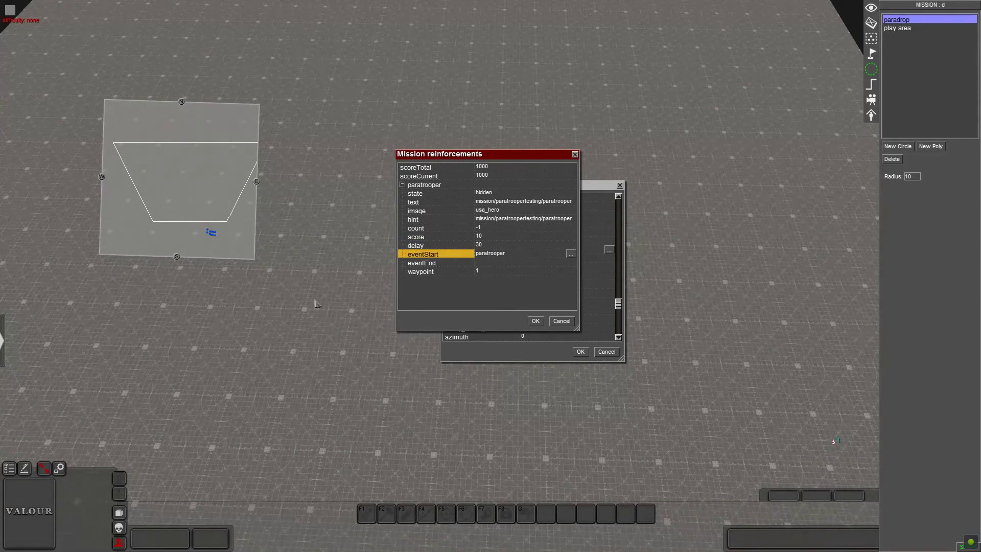
left_click(535, 257)
left_click(448, 217)
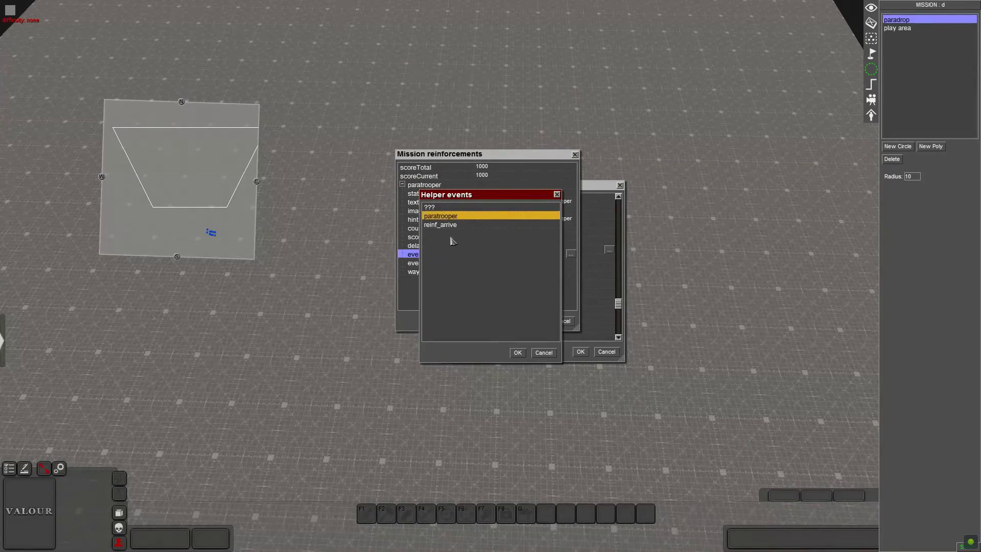
left_click(517, 353)
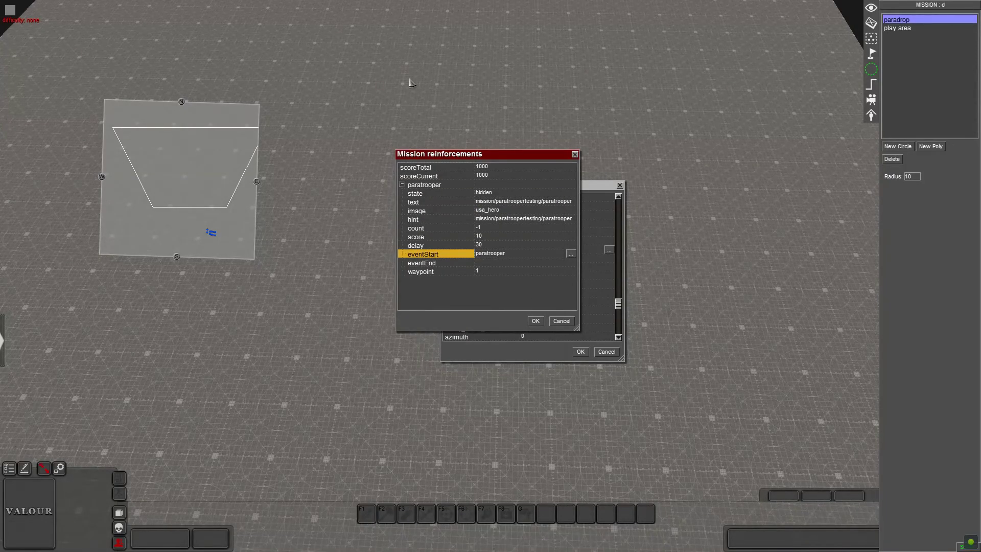
Check the reinforcement's waypoint field, and accept the reinforcement settings and the mission properties.
left_click(493, 273)
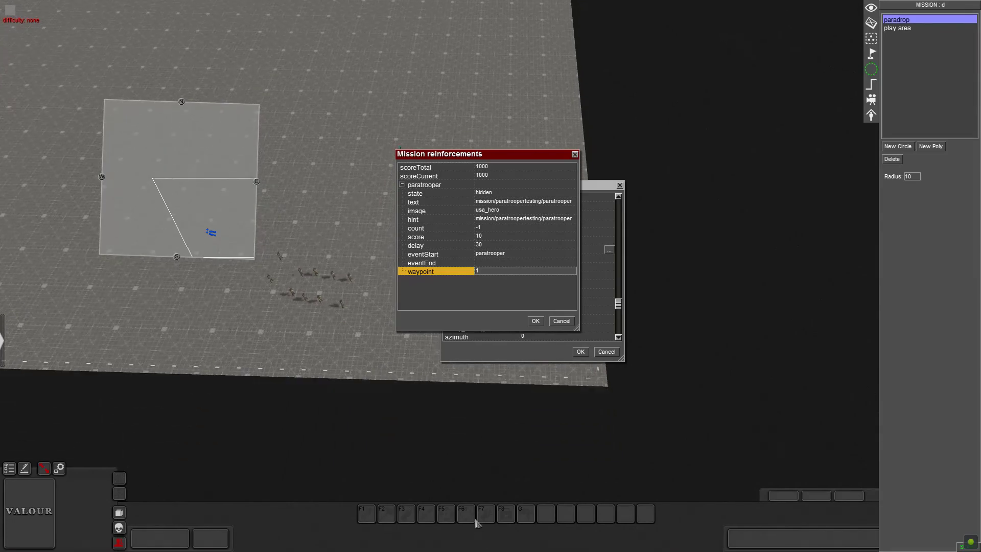
left_click(535, 321)
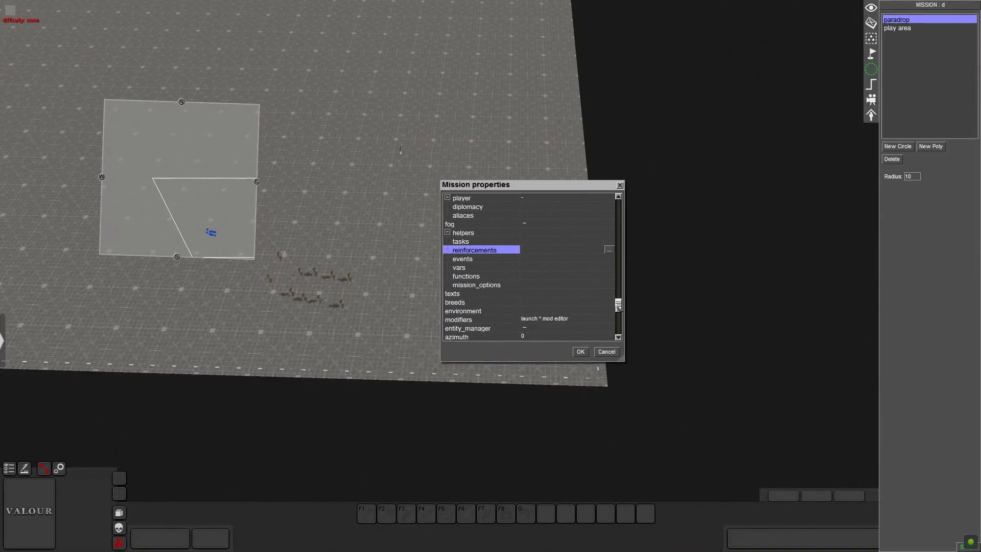
left_click_drag(620, 306, 618, 257)
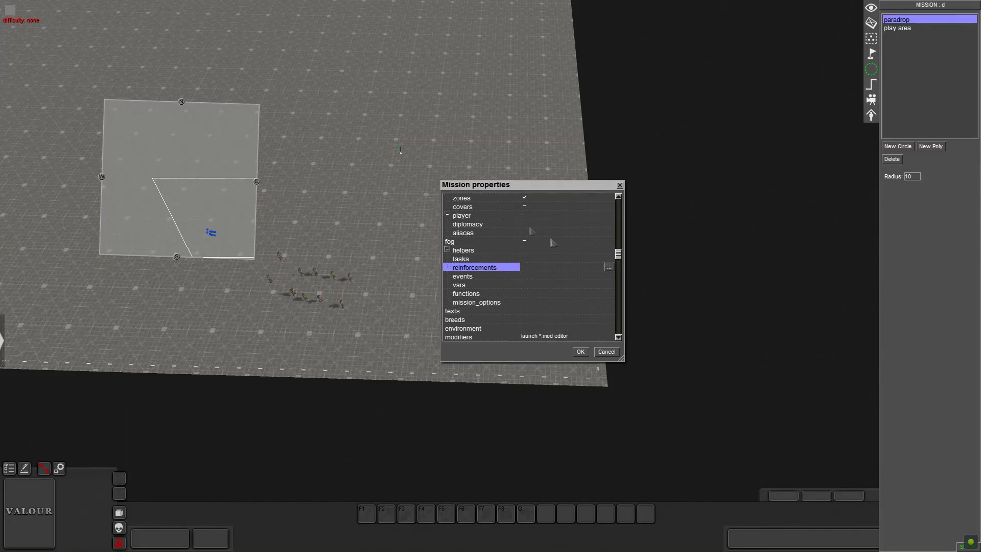
left_click(581, 352)
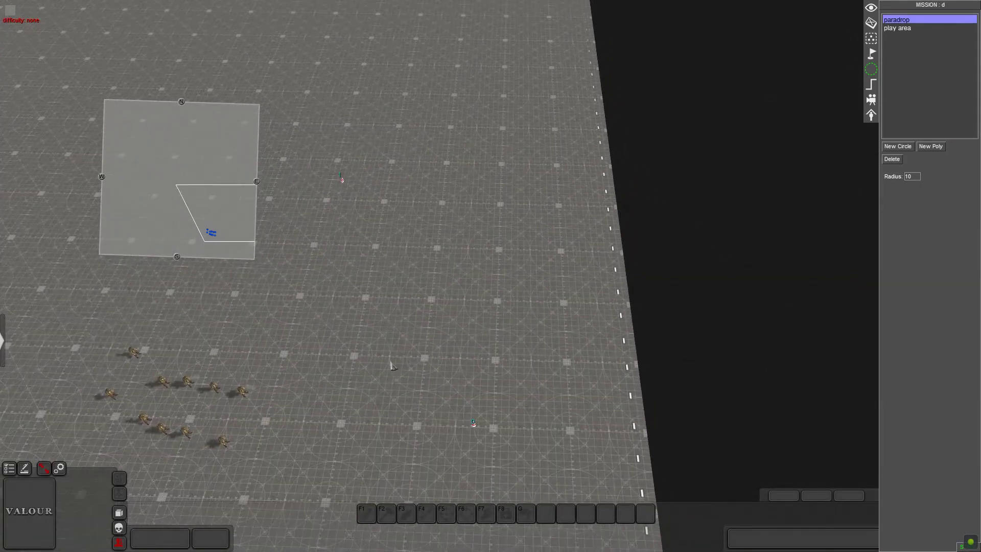
Show the mission's waypoints and select waypoint 1 on the map to inspect its position and radius.
scroll(397, 374, "down", 1)
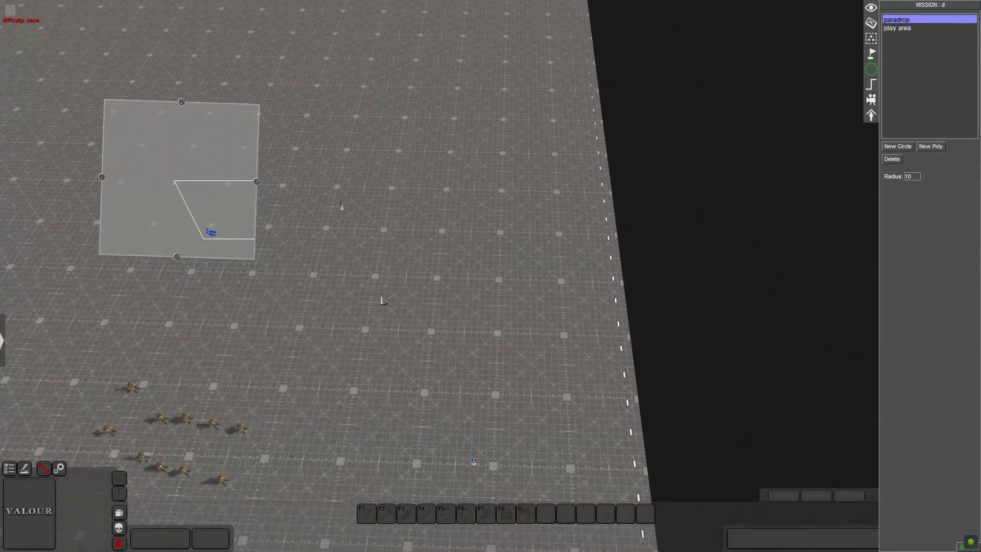
left_click(872, 53)
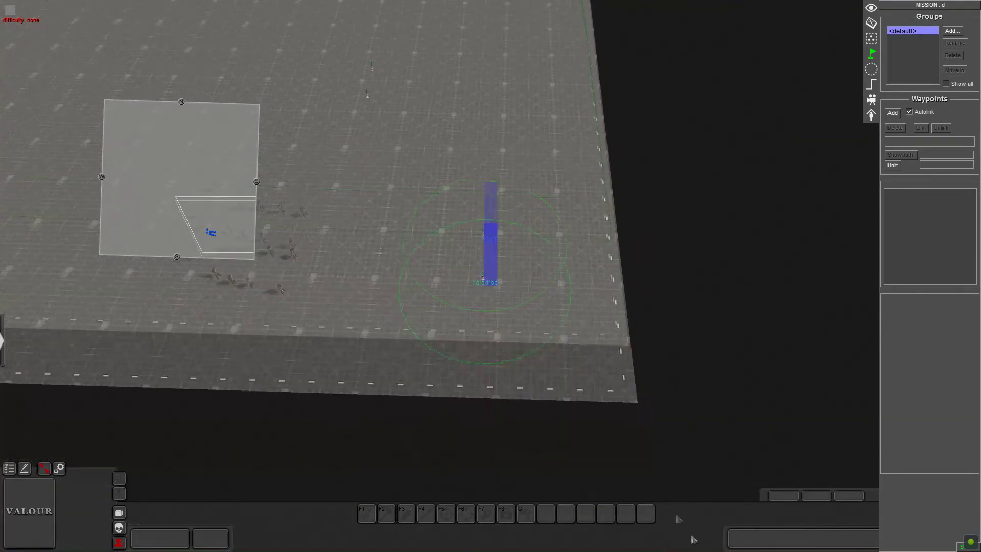
scroll(489, 285, "up", 2)
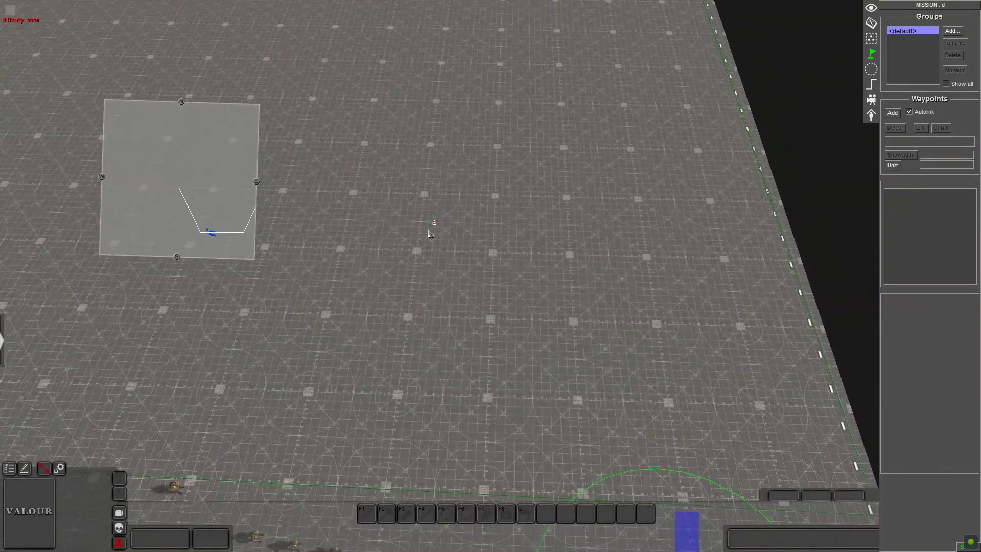
left_click(434, 225)
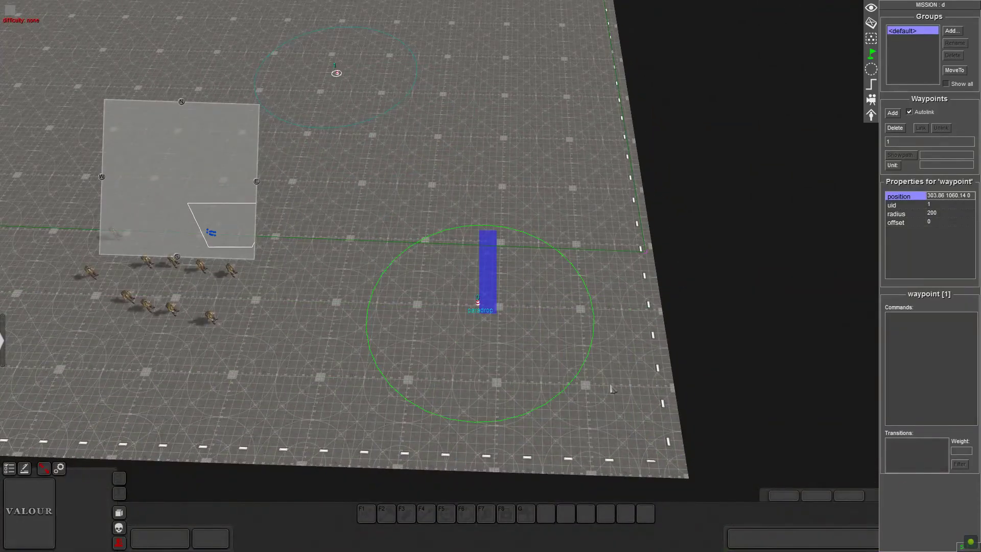
right_click(641, 438)
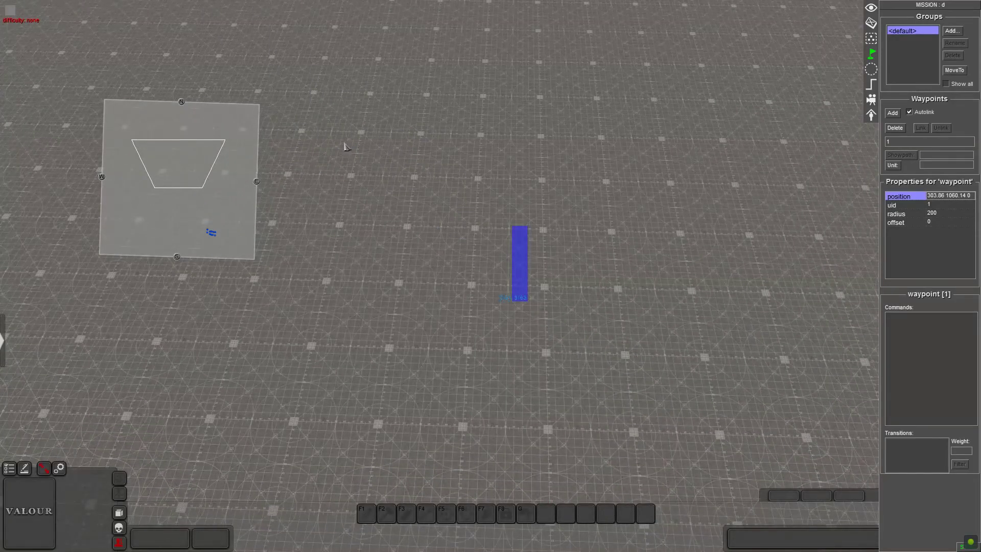
Save the mission.
key("Down")
key("Right")
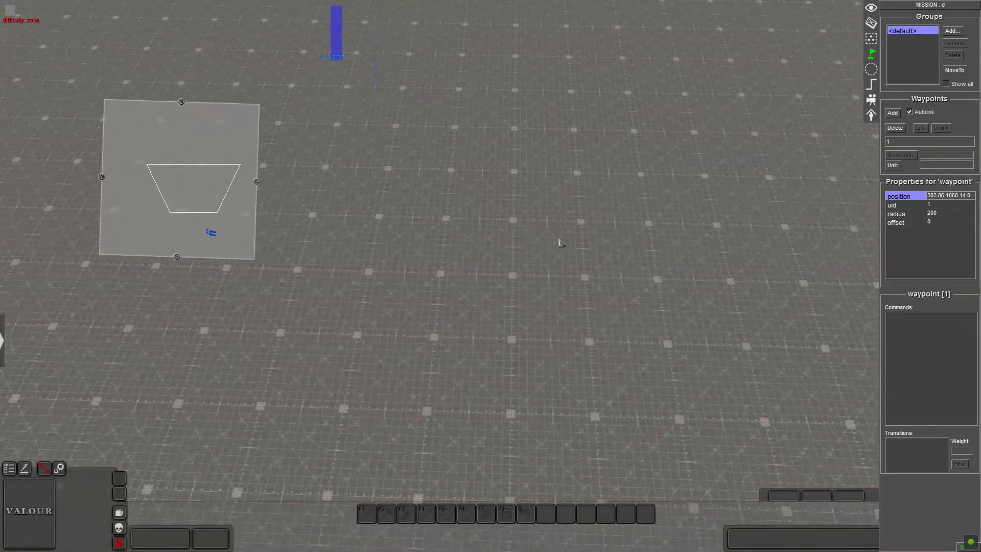
key("Down")
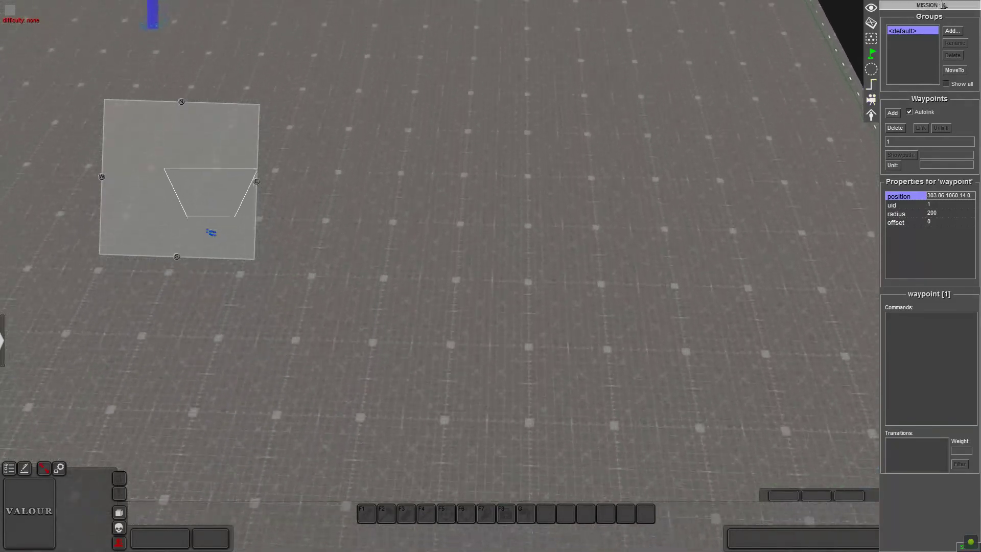
left_click(943, 4)
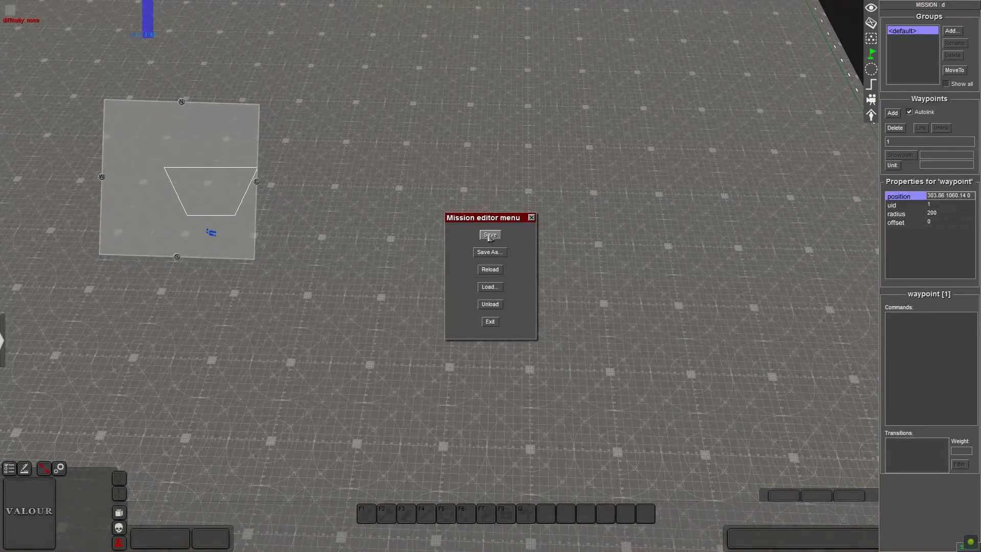
left_click(490, 236)
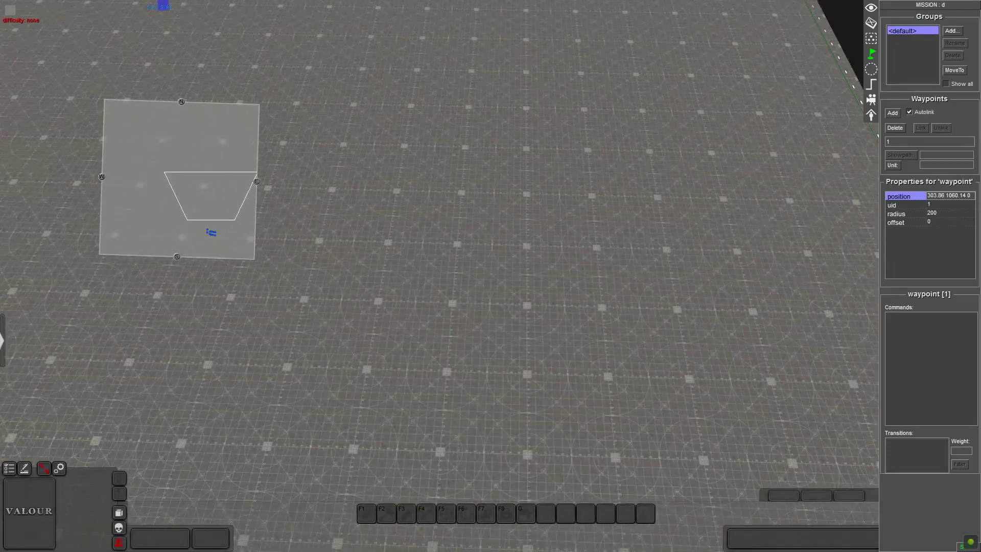
Show the mission's trigger list and examine the placed soldiers and the paradrop zone on the map.
scroll(533, 207, "down", 3)
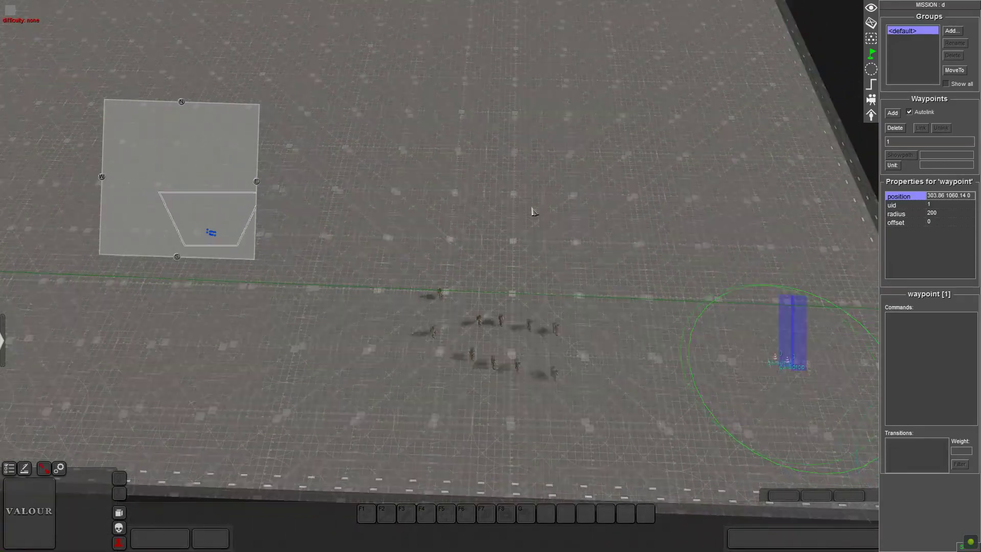
left_click(875, 90)
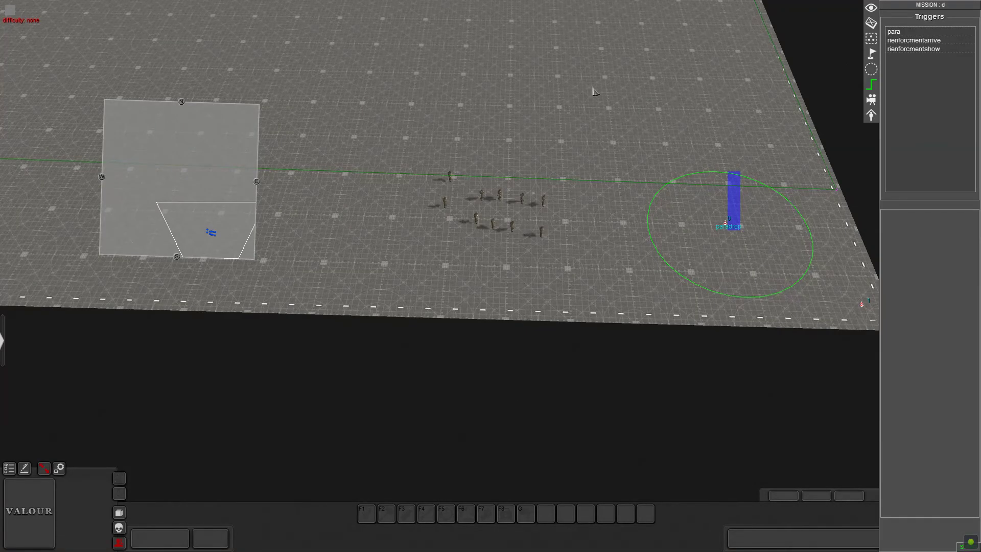
key("Up")
key("Down")
key("Up")
middle_click_drag(586, 268, 588, 303)
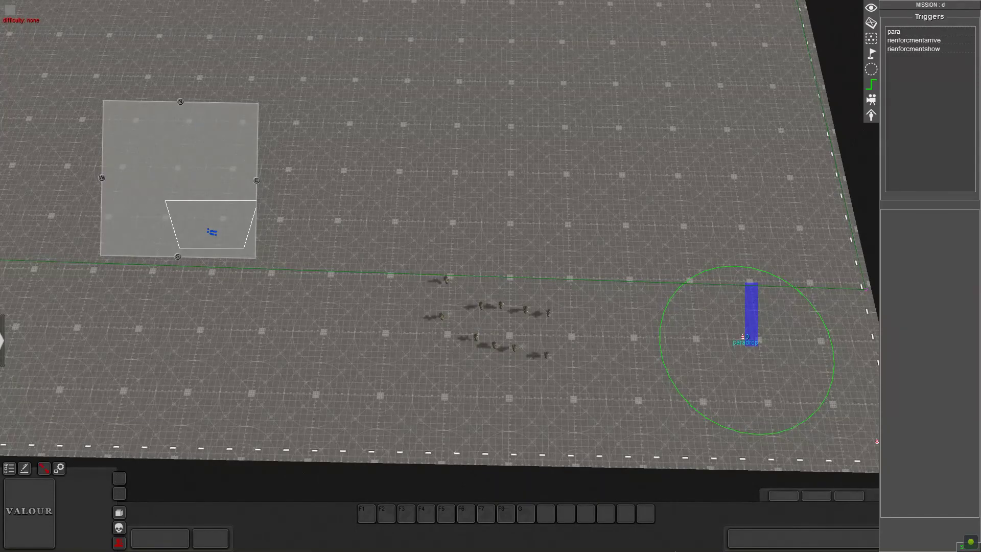
scroll(415, 185, "up", 3)
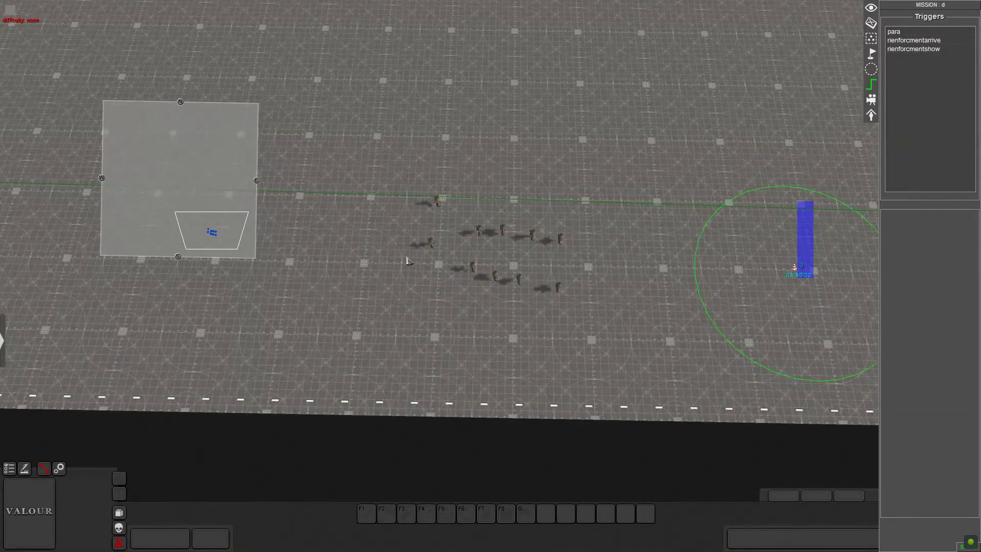
scroll(413, 286, "up", 2)
scroll(423, 131, "down", 1)
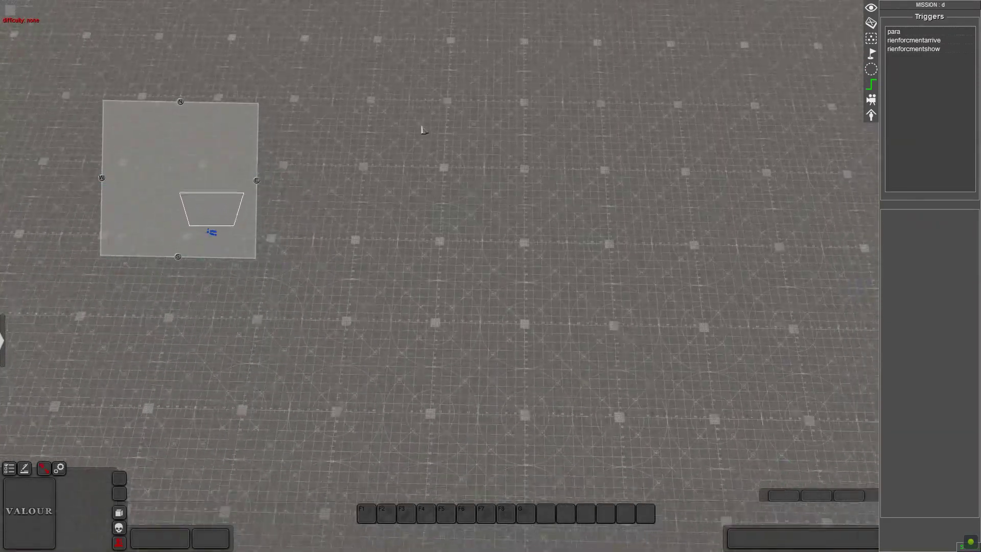
scroll(585, 364, "down", 3)
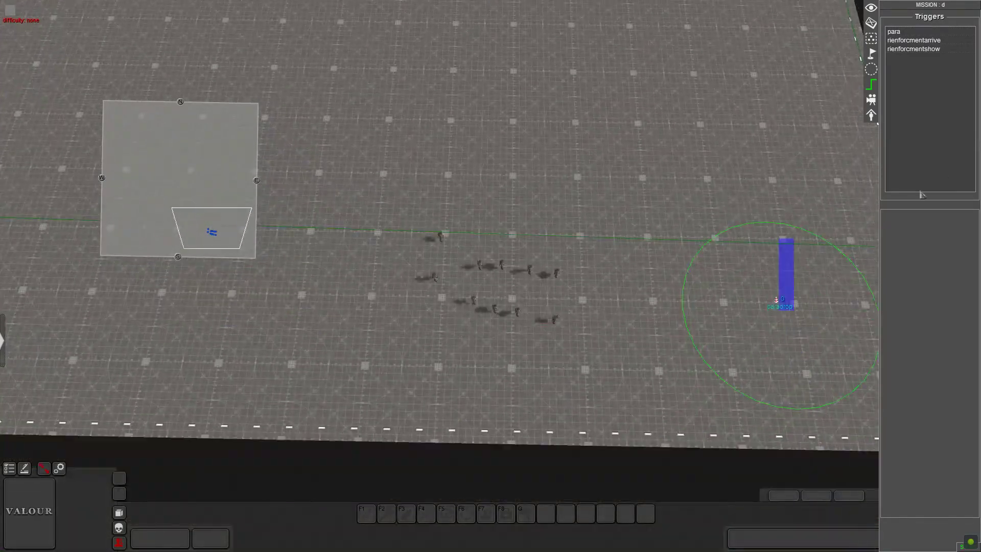
mouse_move(858, 5)
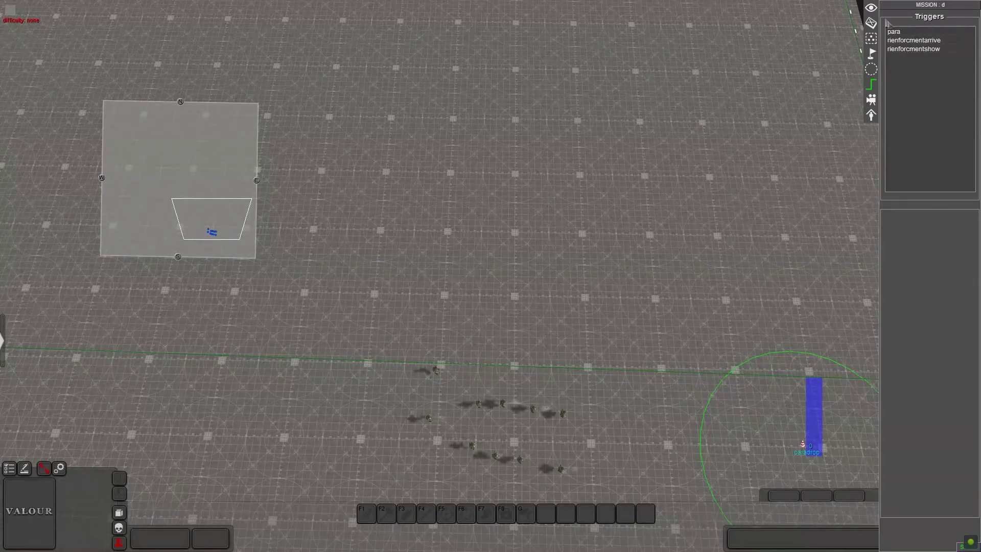
mouse_move(930, 541)
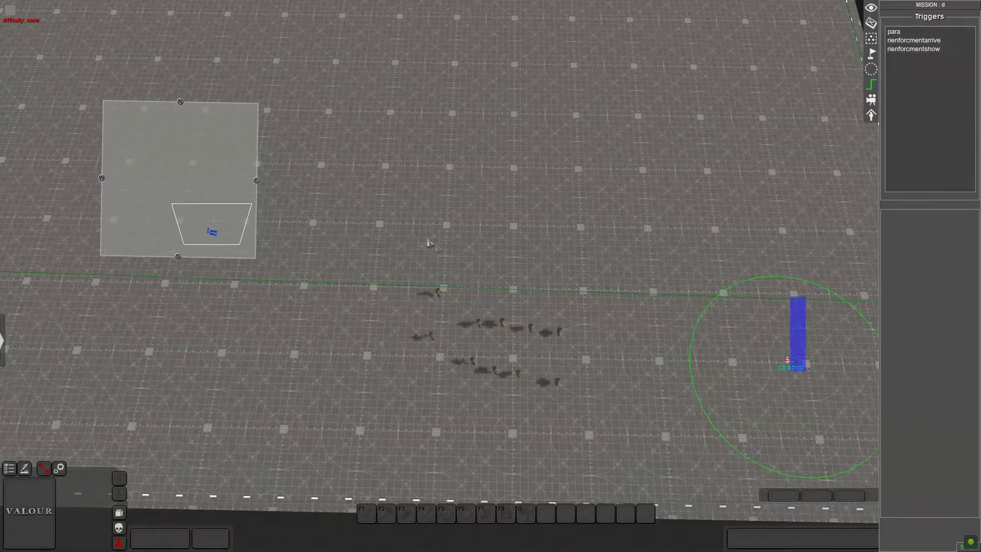
Select the ten placed soldiers in entity editing and view their assigned tags, keeping the tag list clear of the units.
left_click_drag(377, 174, 610, 394)
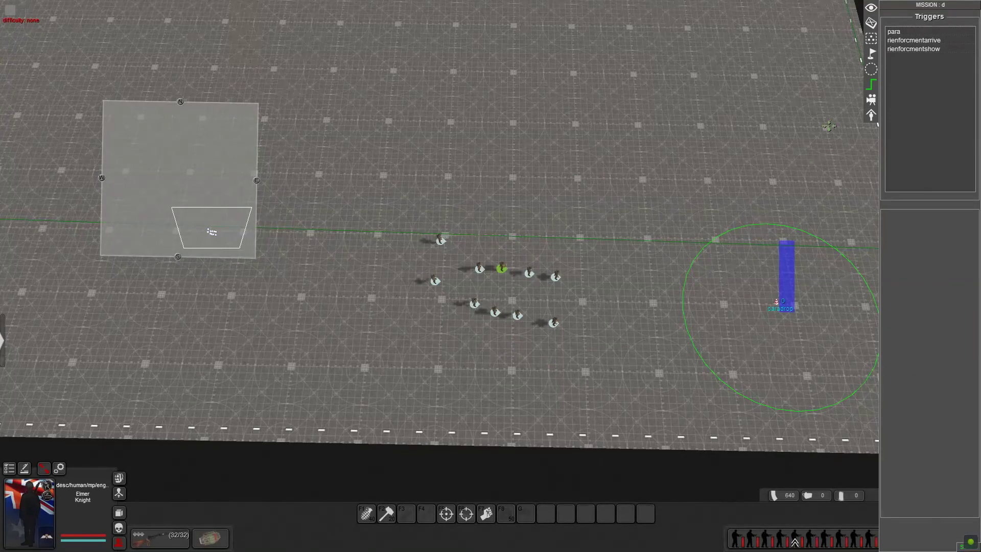
left_click(871, 23)
left_click_drag(403, 173, 601, 391)
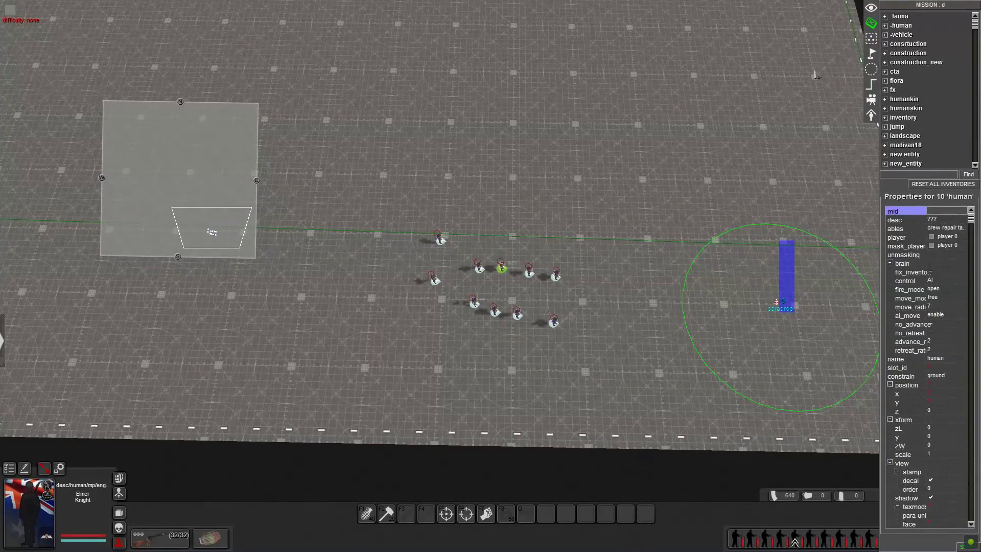
right_click(502, 162)
left_click(506, 164)
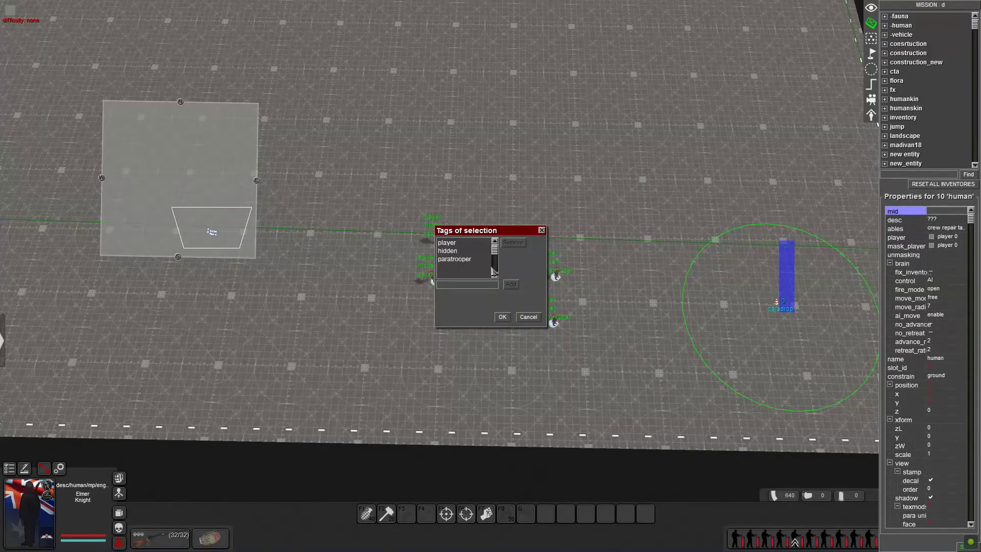
left_click_drag(502, 231, 659, 173)
key("Down")
key("Up")
key("Down")
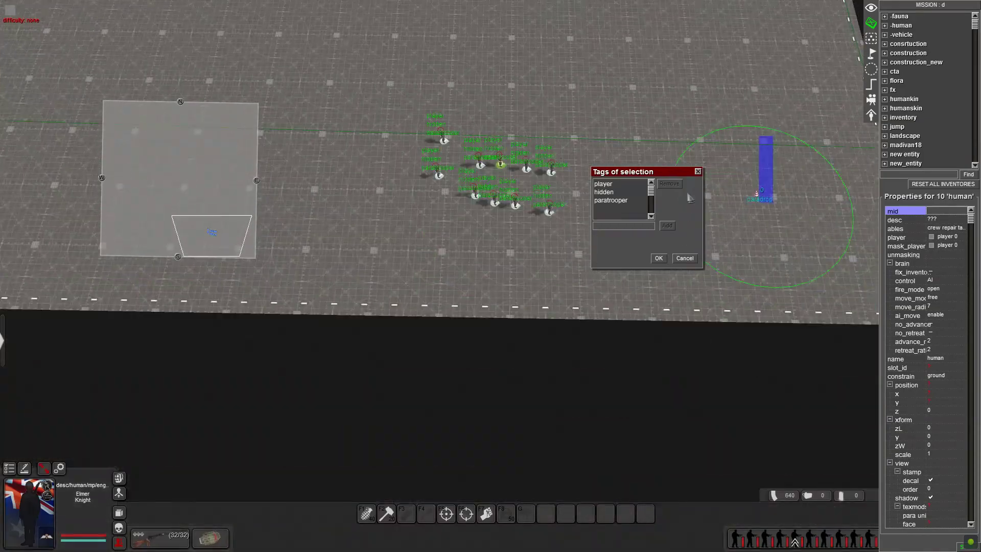
Review the player, hidden and paratrooper tags assigned to the ten selected soldiers and close the tag list.
left_click(609, 200)
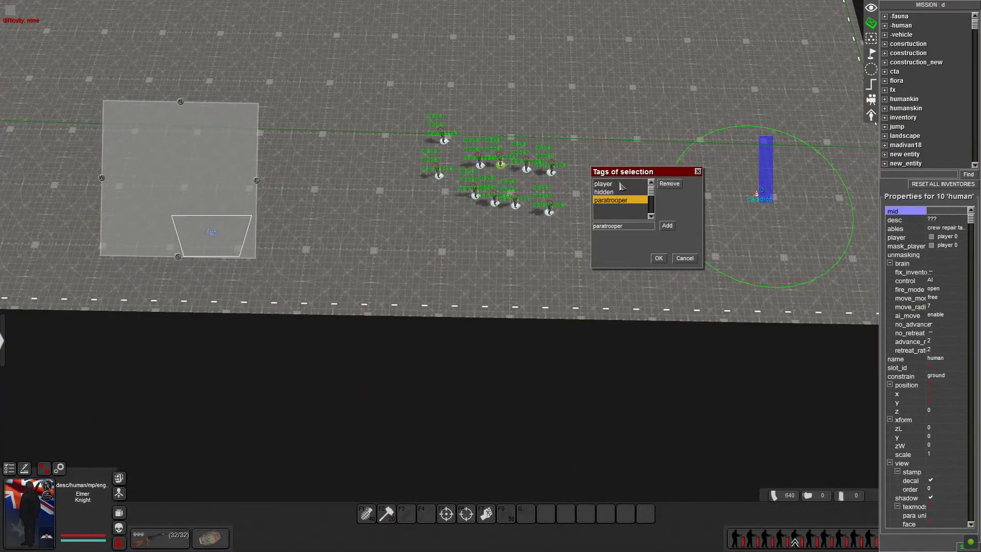
left_click(621, 185)
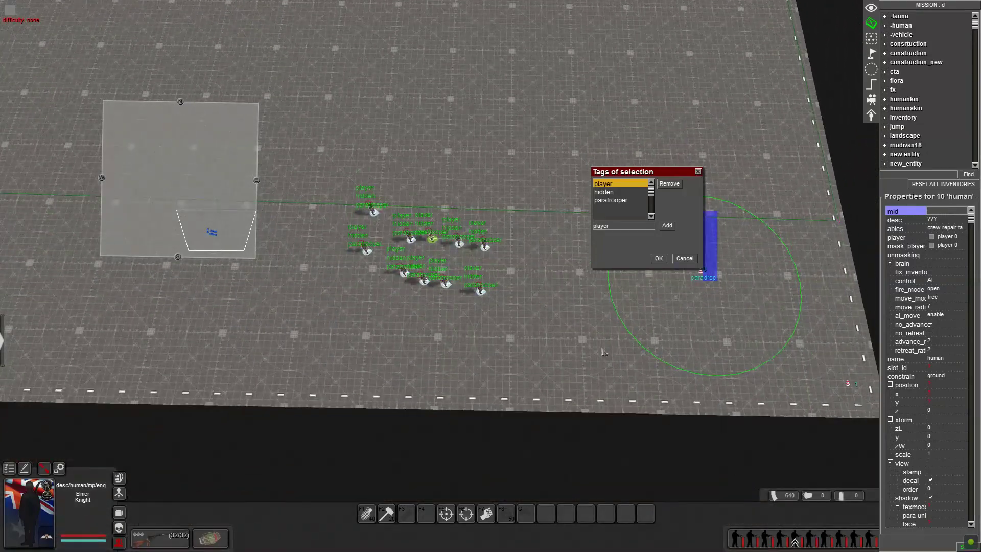
left_click(630, 201)
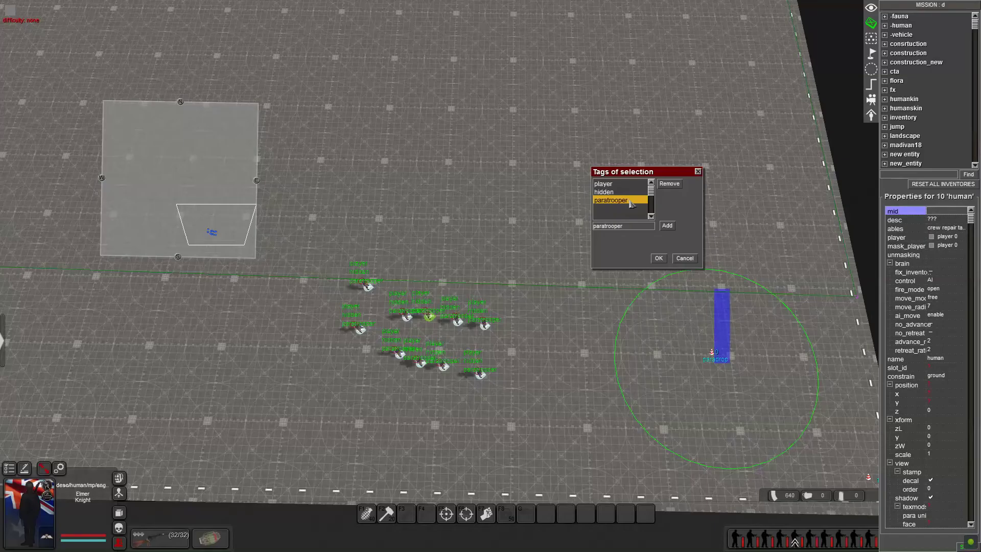
left_click(622, 193)
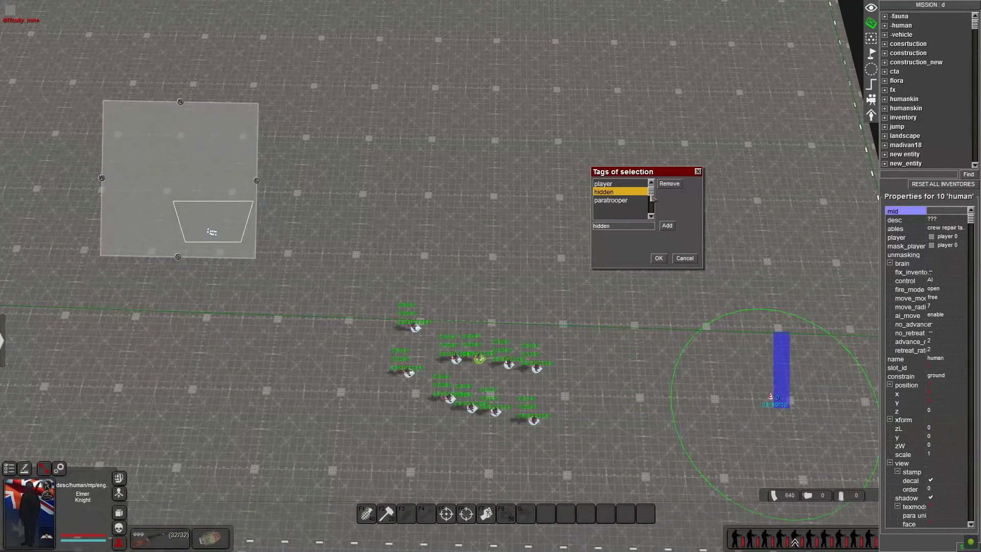
left_click(608, 201)
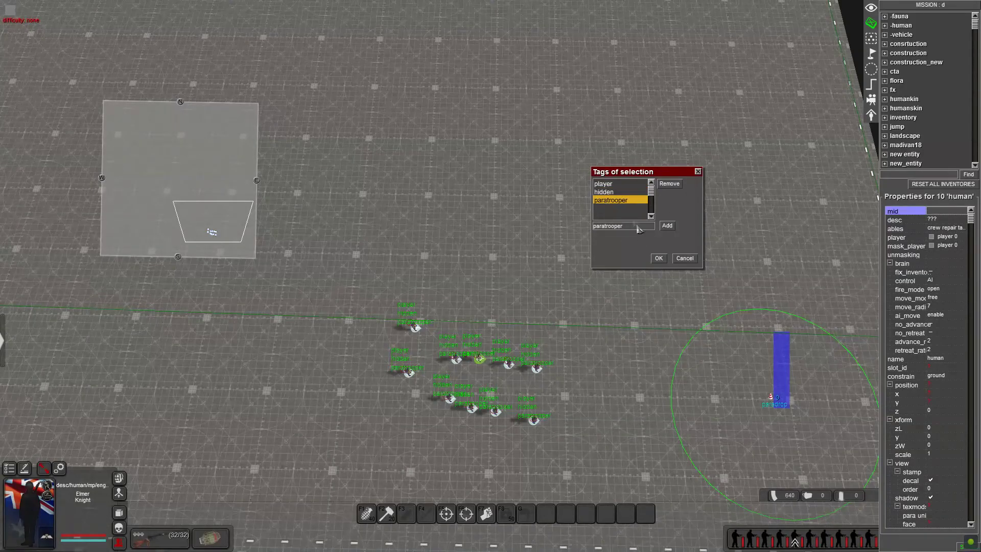
left_click(623, 184)
left_click(618, 192)
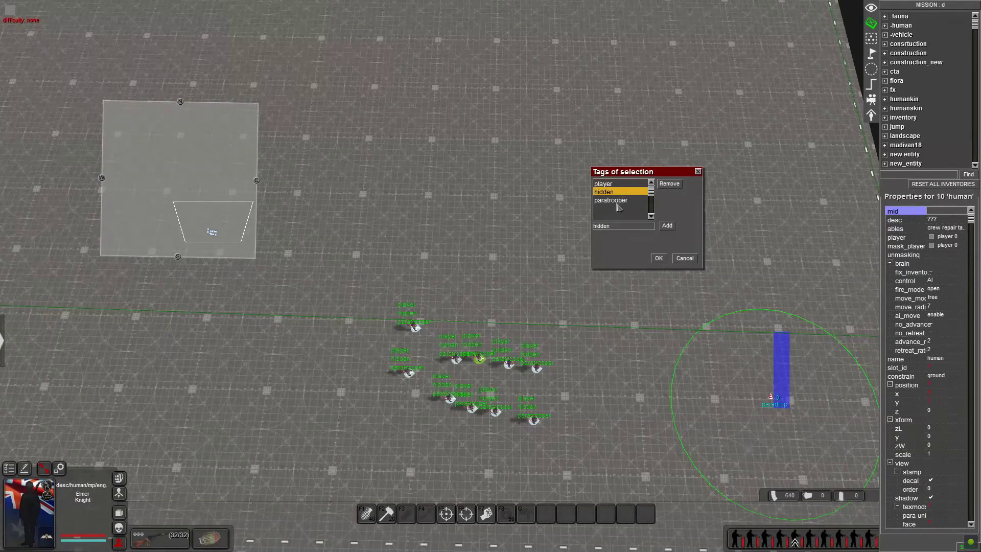
left_click(620, 200)
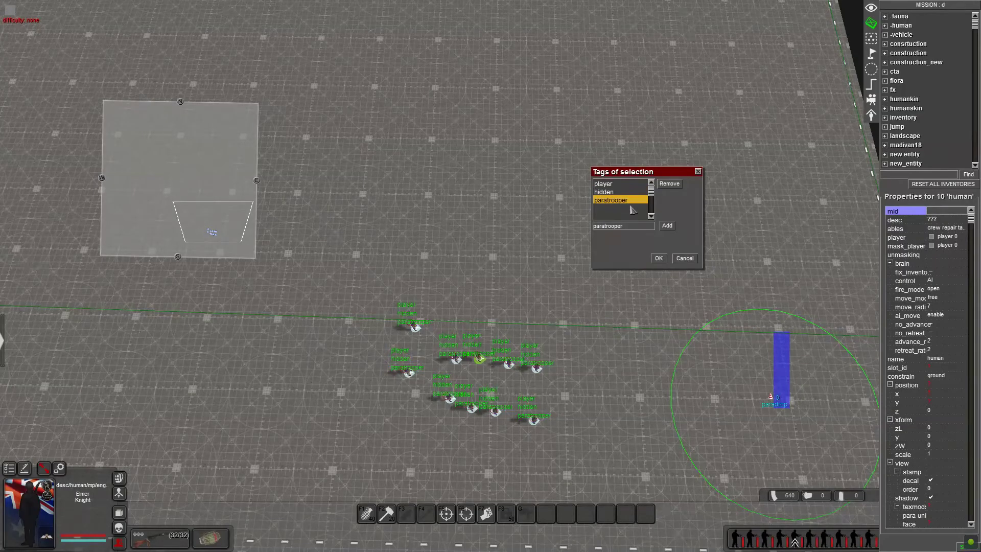
left_click(621, 192)
left_click(622, 184)
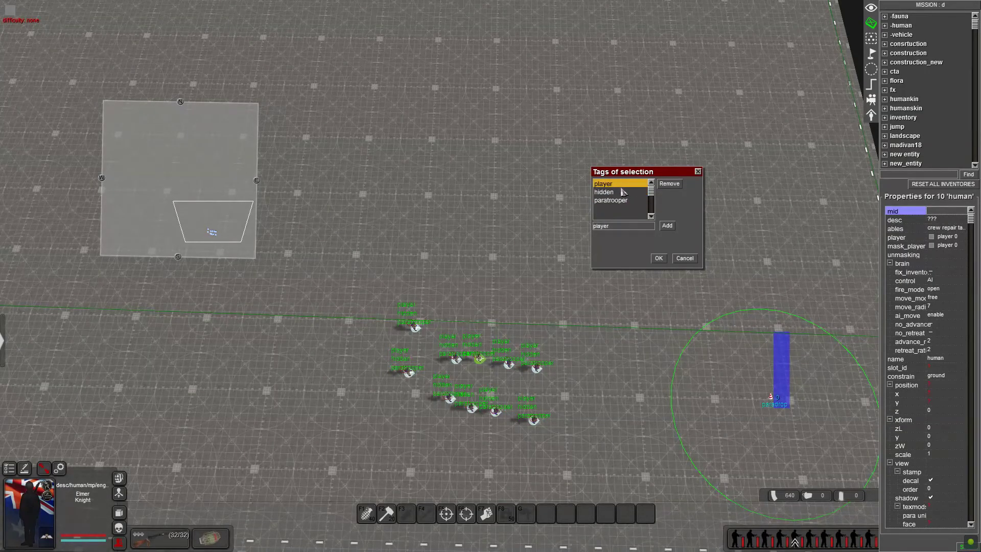
left_click(619, 193)
left_click(620, 184)
left_click(621, 201)
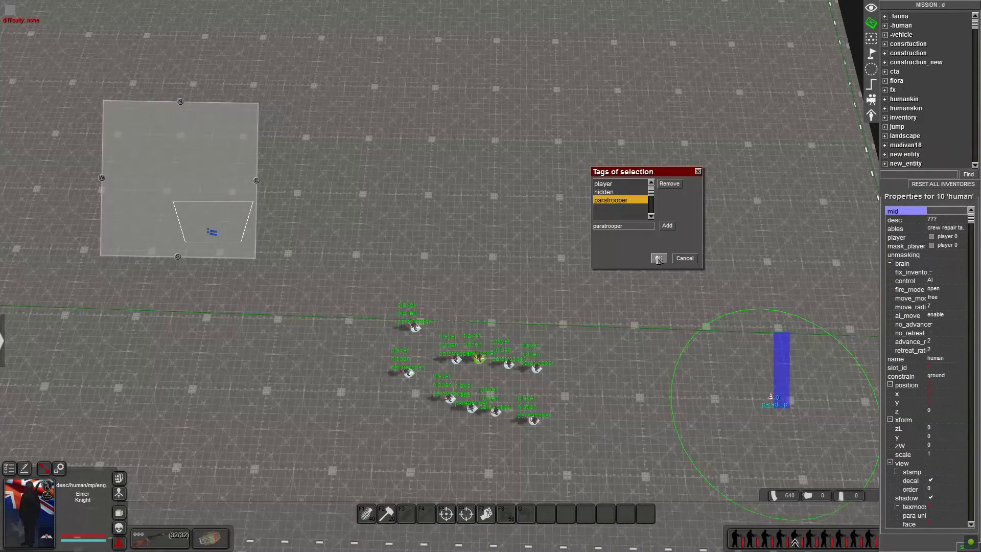
left_click(659, 260)
middle_click_drag(669, 286, 677, 310)
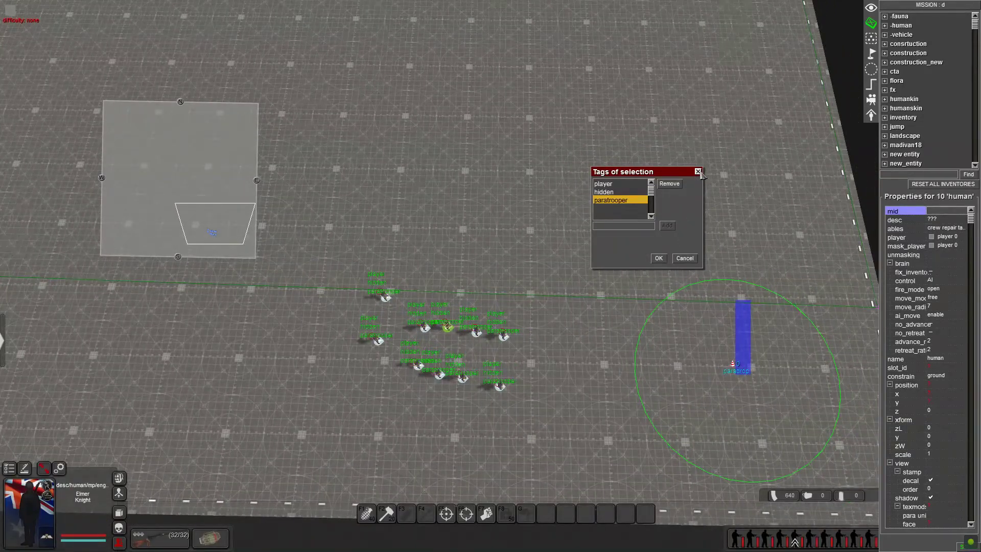
left_click(699, 173)
mouse_move(699, 172)
middle_mouse_down()
mouse_move(696, 153)
mouse_move(695, 169)
middle_mouse_up()
Open the rienforcmentshow trigger and inspect the properties of its reinforcement command.
left_click_drag(340, 184, 545, 346)
middle_click_drag(545, 346, 701, 503)
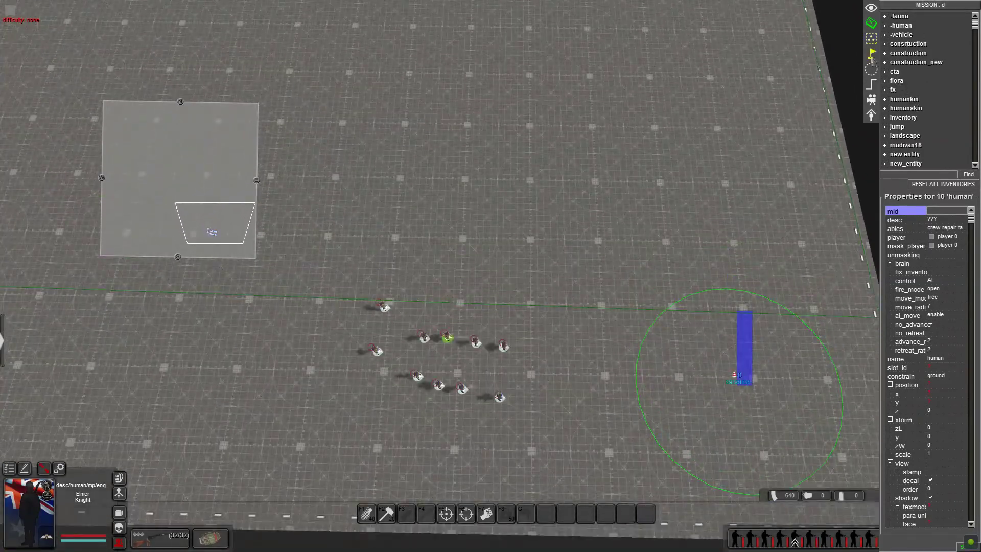
left_click(872, 70)
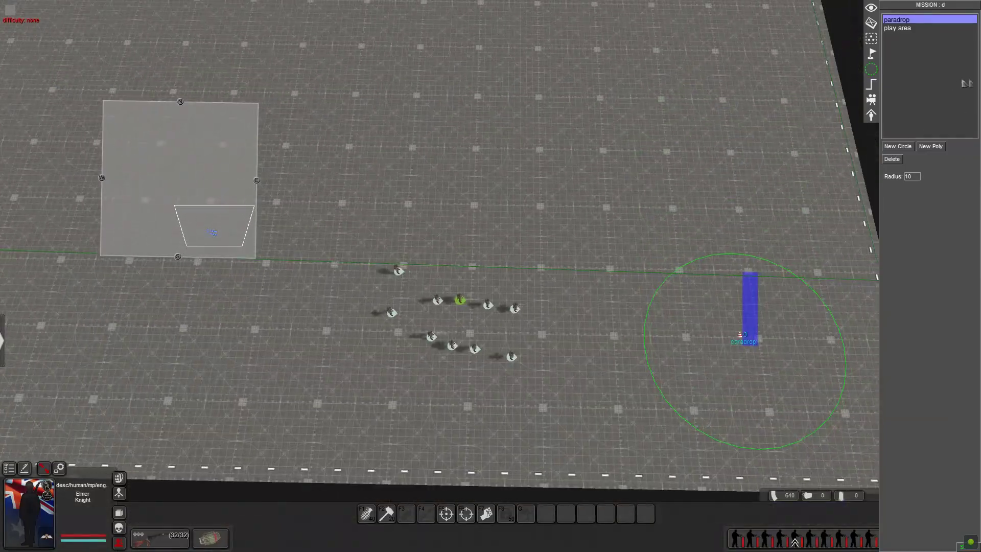
left_click(872, 85)
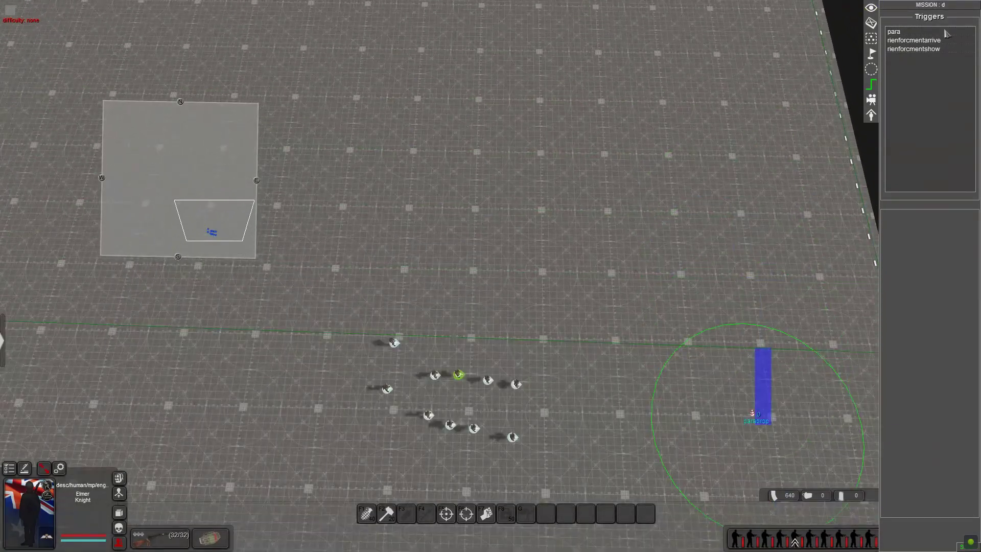
left_click(923, 51)
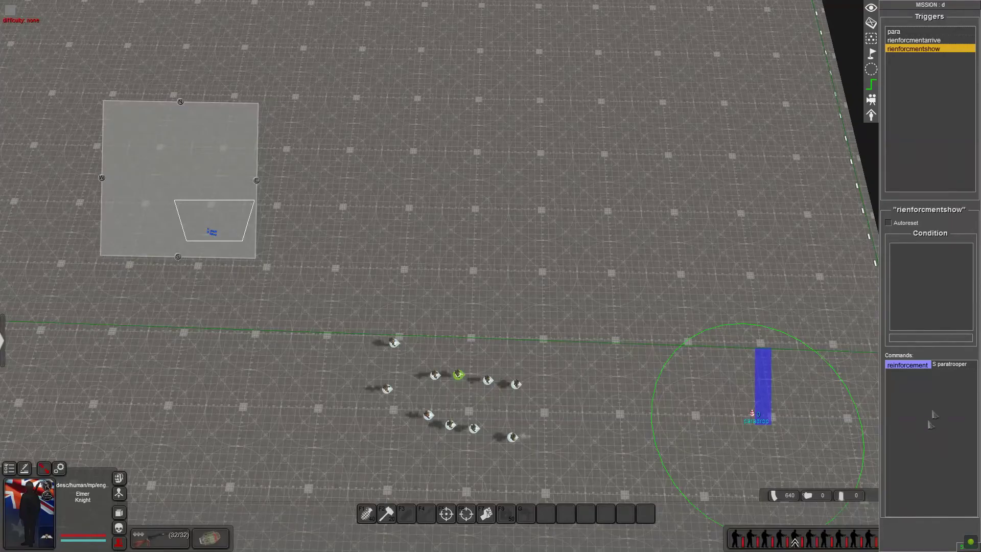
double_click(908, 365)
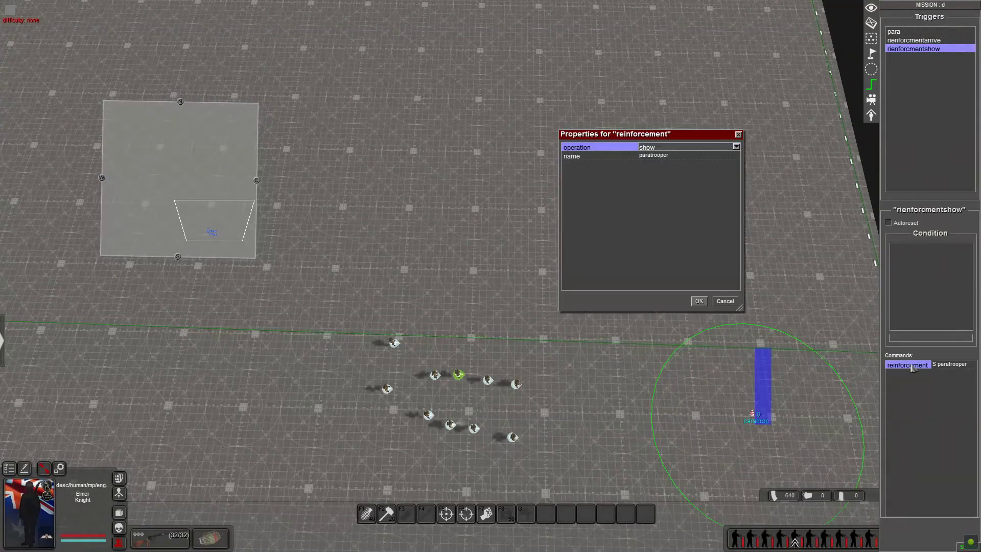
left_click(725, 301)
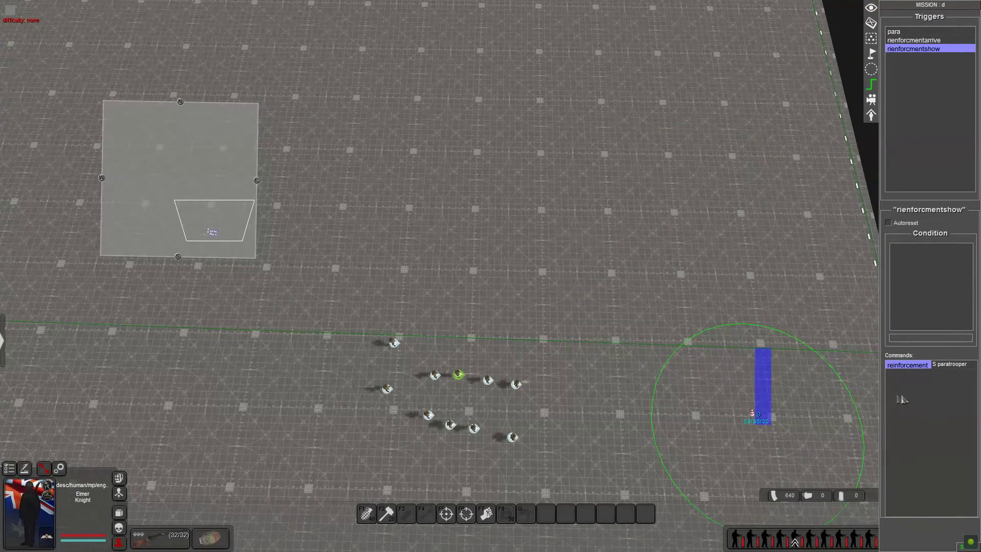
Browse the commands that can be added to the rienforcmentshow trigger and leave the list without adding one.
right_click(915, 401)
left_click(934, 405)
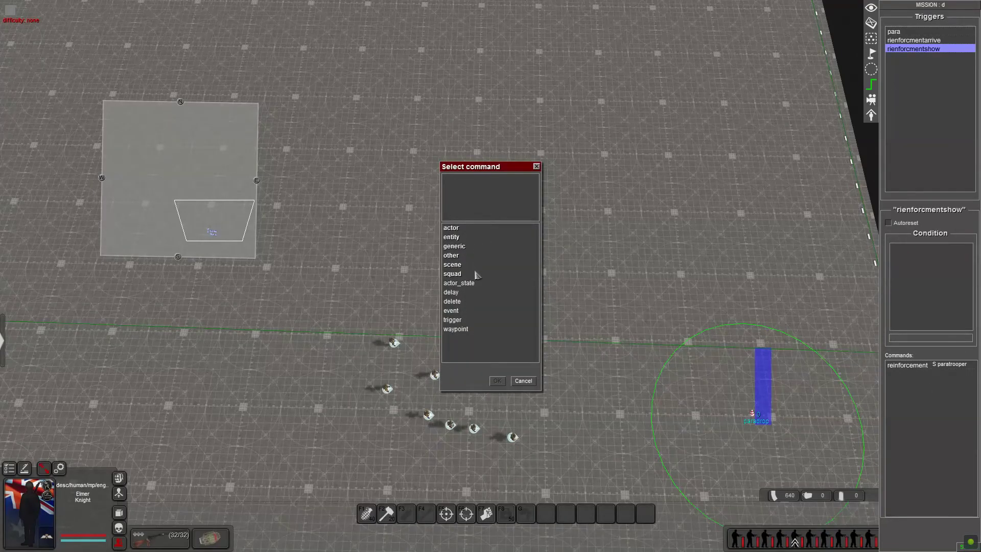
scroll(479, 281, "down", 1)
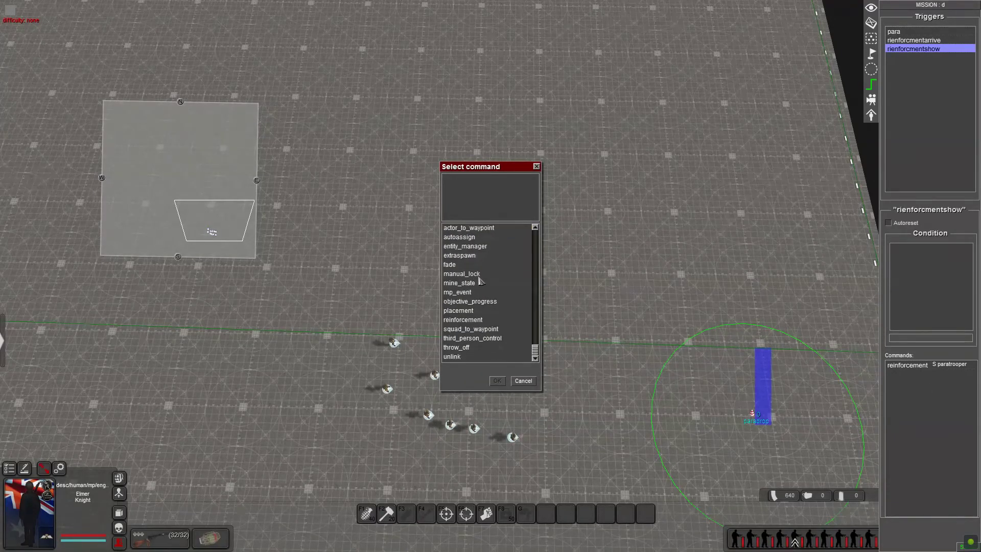
left_click(521, 380)
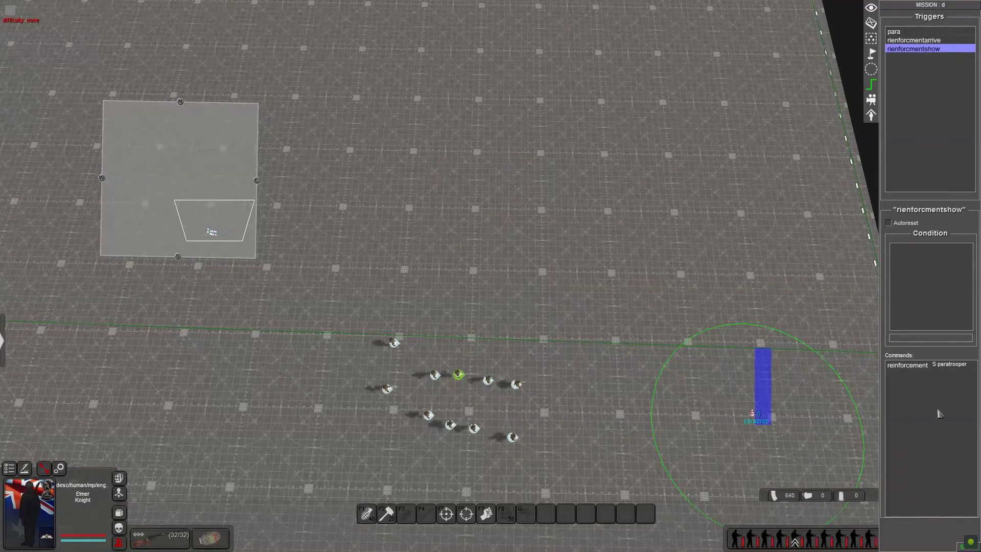
Check the name choices of the rienforcmentshow trigger's reinforcement command, keeping operation show and name paratrooper.
double_click(959, 366)
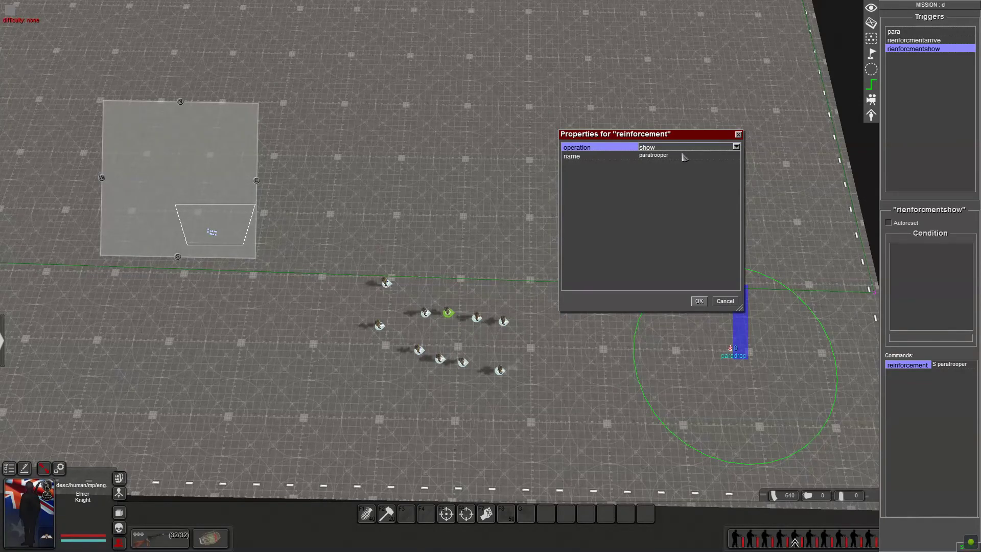
left_click(685, 155)
left_click(736, 155)
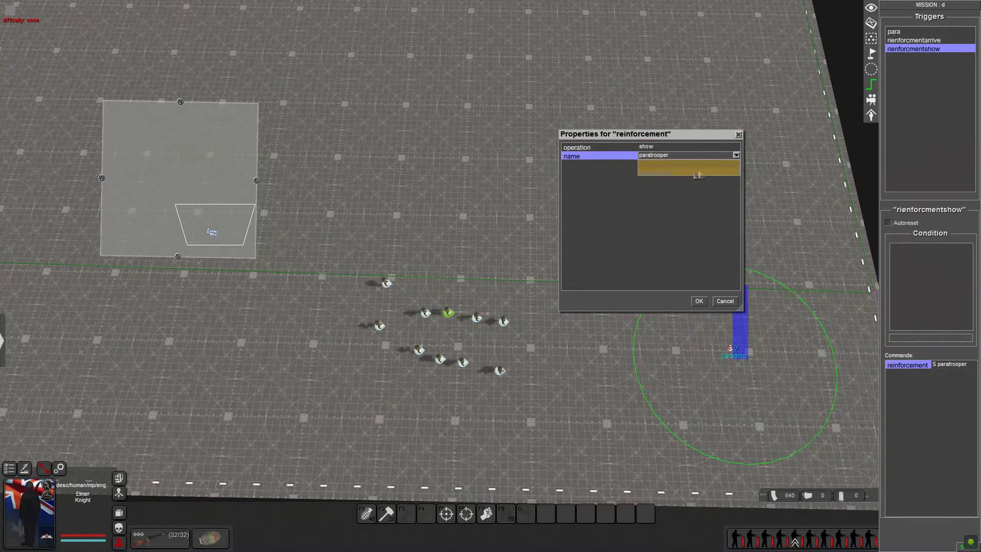
left_click(676, 173)
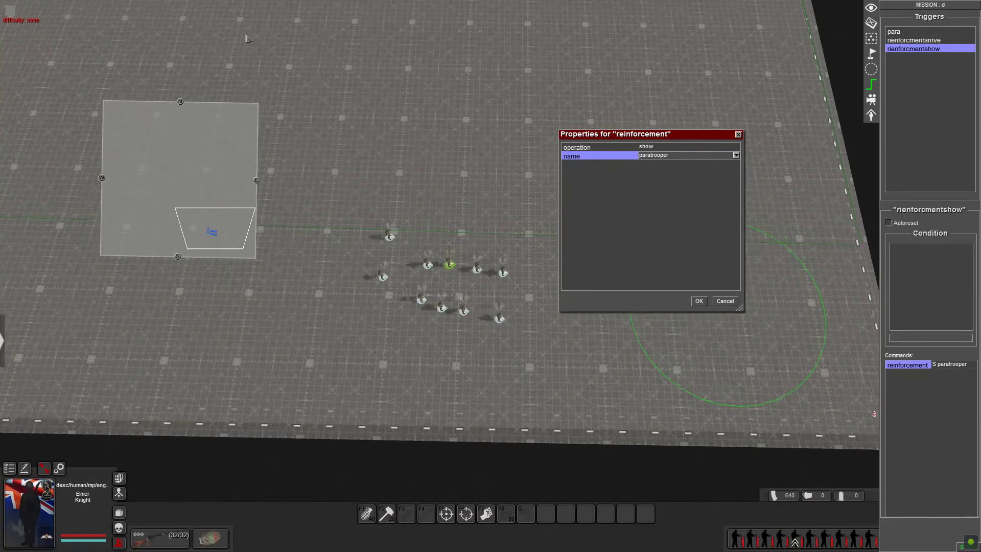
left_click(699, 301)
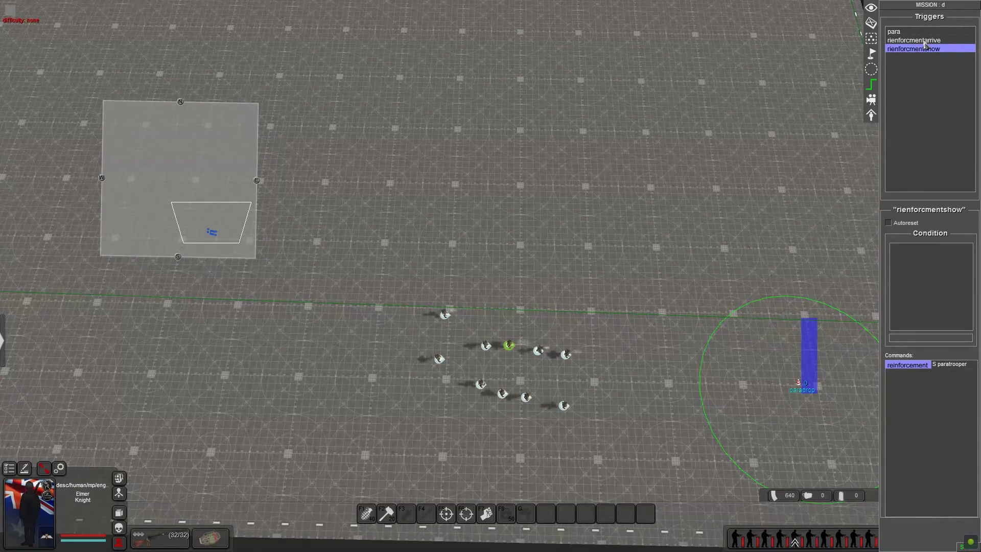
Open the rienforcmentarrive trigger and examine its condition and commands alongside the soldiers and paradrop zone.
left_click(926, 41)
key("Down")
key("Up")
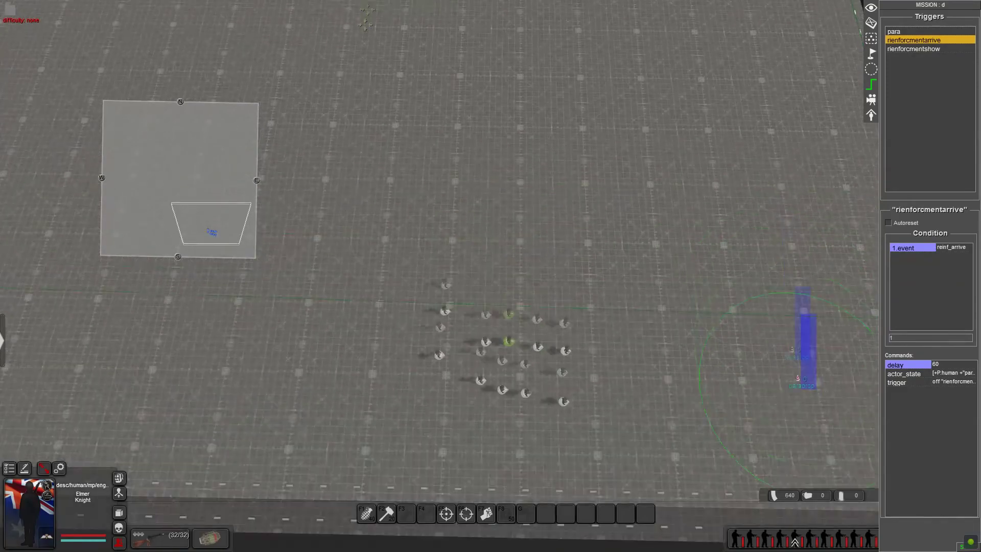
key("Down")
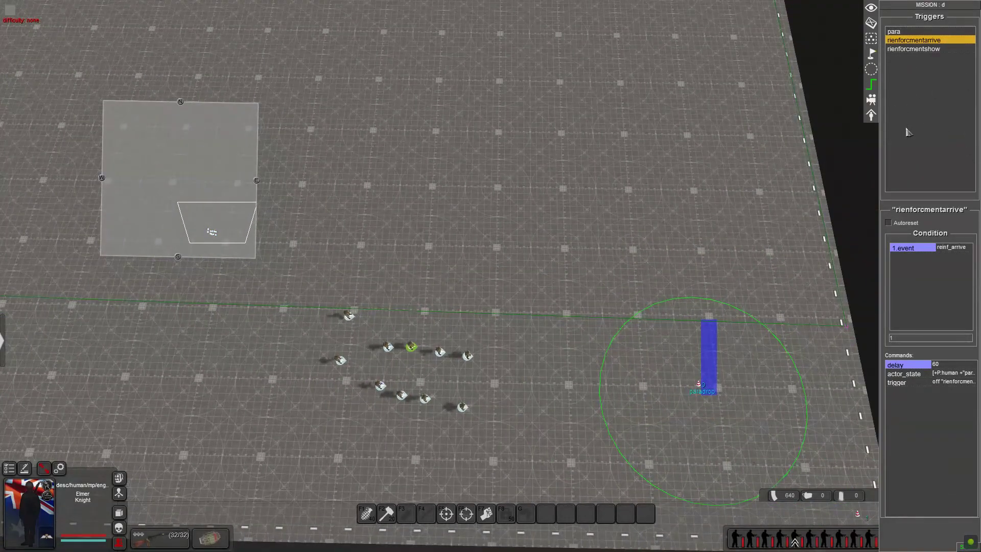
scroll(439, 276, "up", 2)
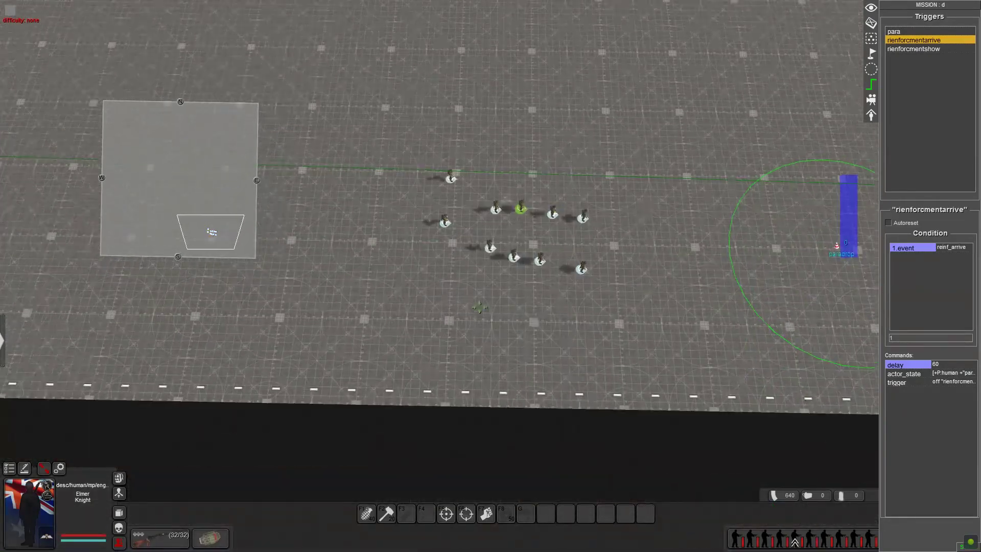
scroll(476, 302, "up", 1)
right_click(475, 302)
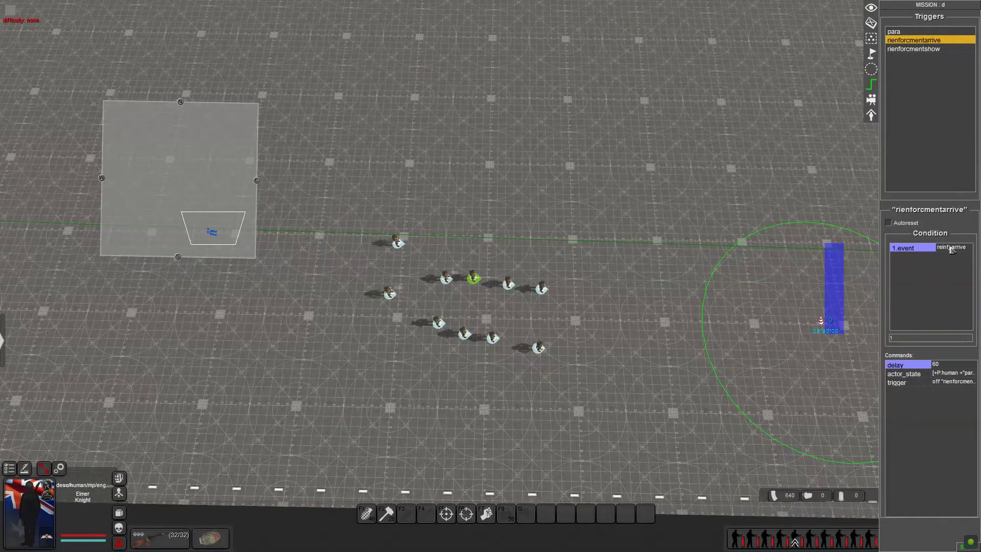
Inspect the event condition of the rienforcmentarrive trigger, keeping mode work and id reinf_arrive.
left_click(914, 254)
right_click(908, 279)
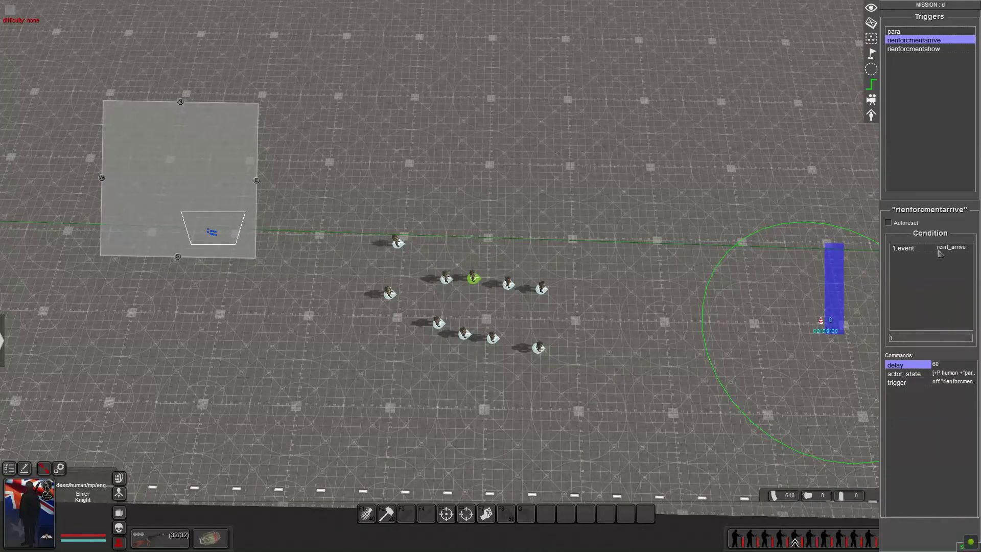
double_click(919, 250)
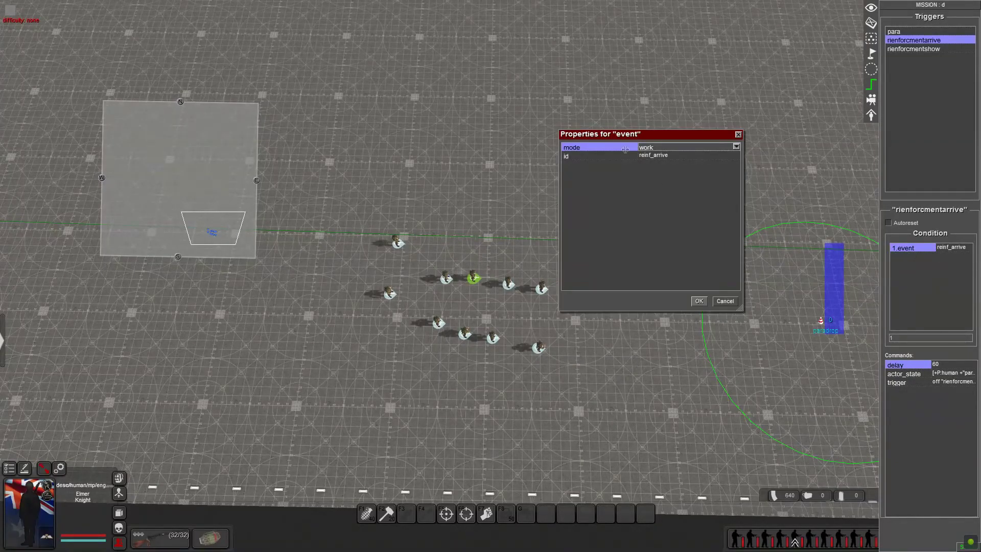
double_click(686, 155)
left_click(468, 228)
left_click(544, 355)
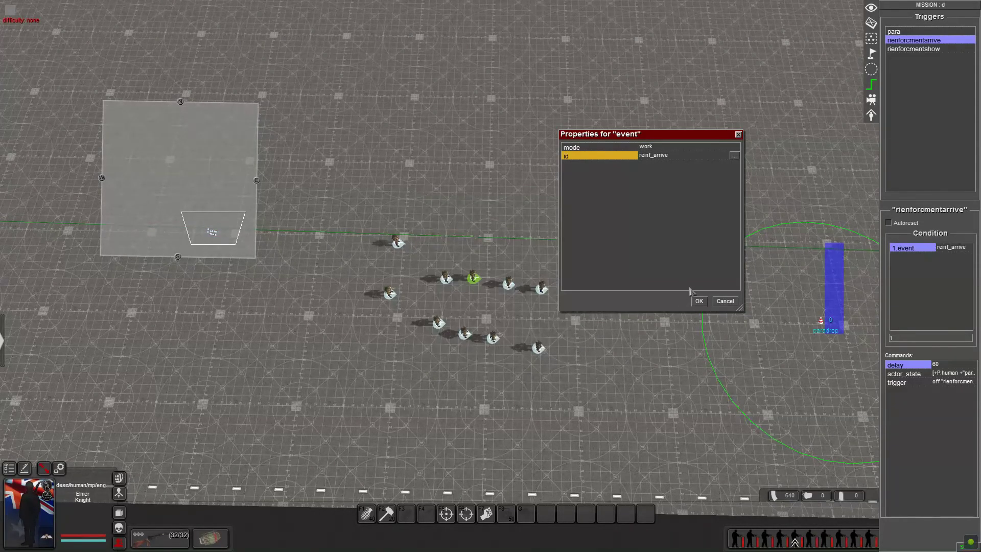
left_click(699, 301)
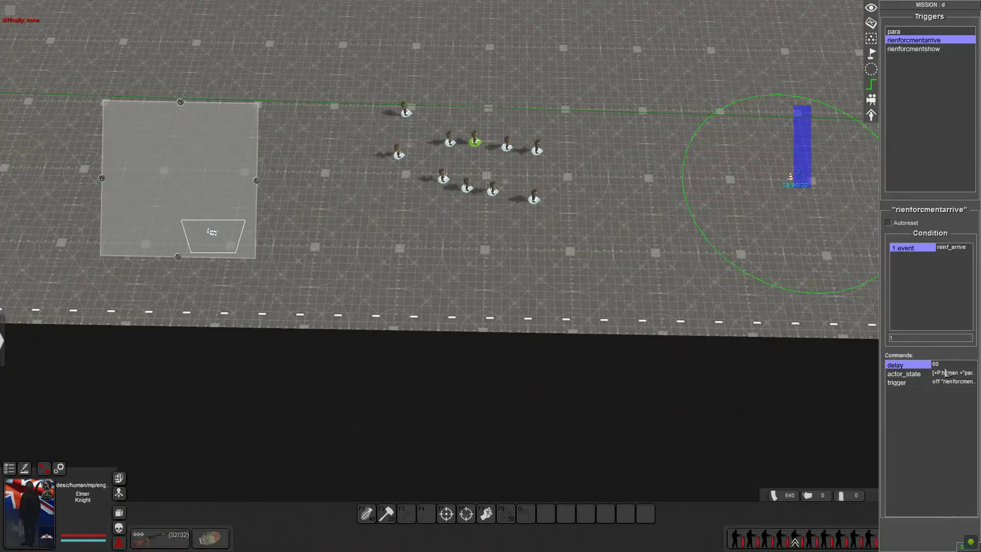
Review the rienforcmentarrive trigger's command list and look at the commands available to add, without adding one.
left_click(903, 374)
key("Up")
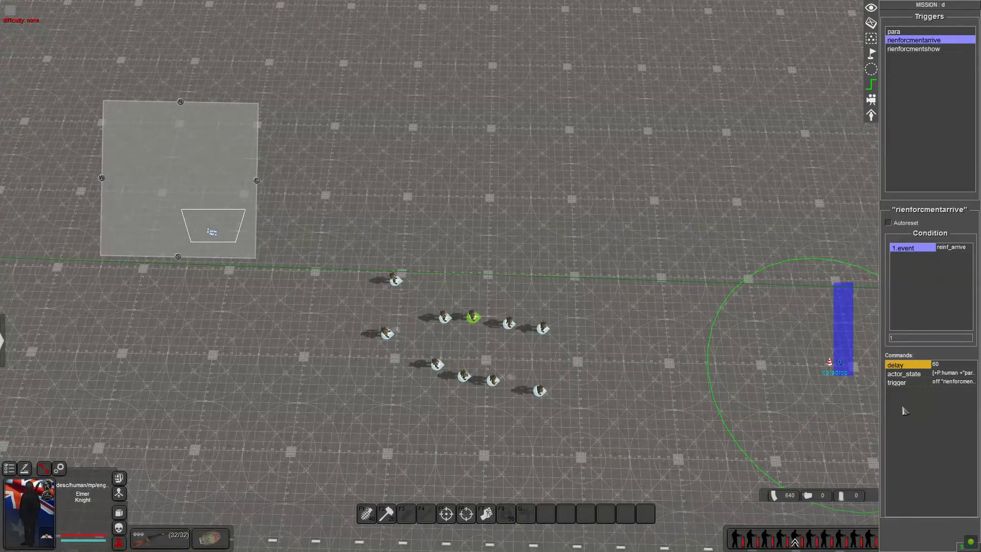
key("Down")
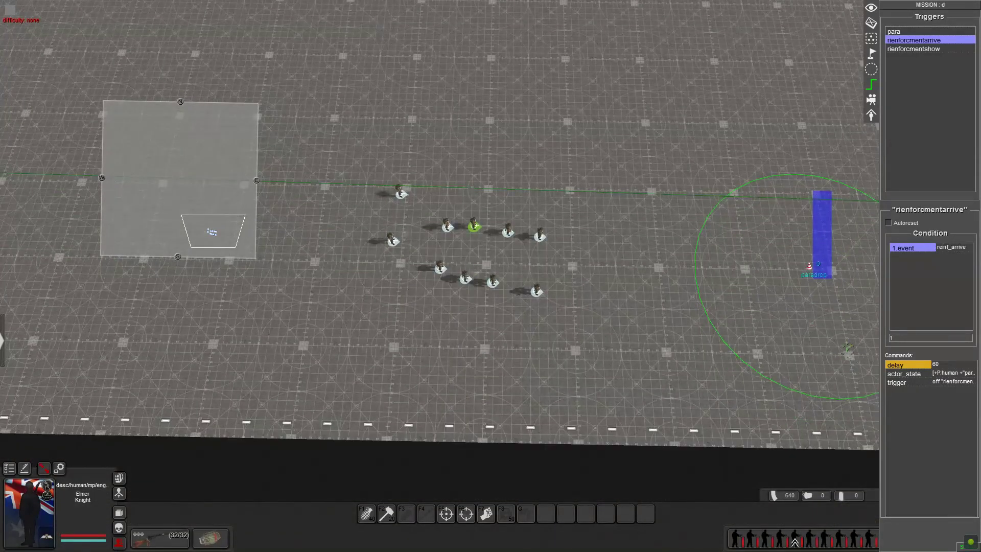
right_click(901, 414)
left_click(915, 417)
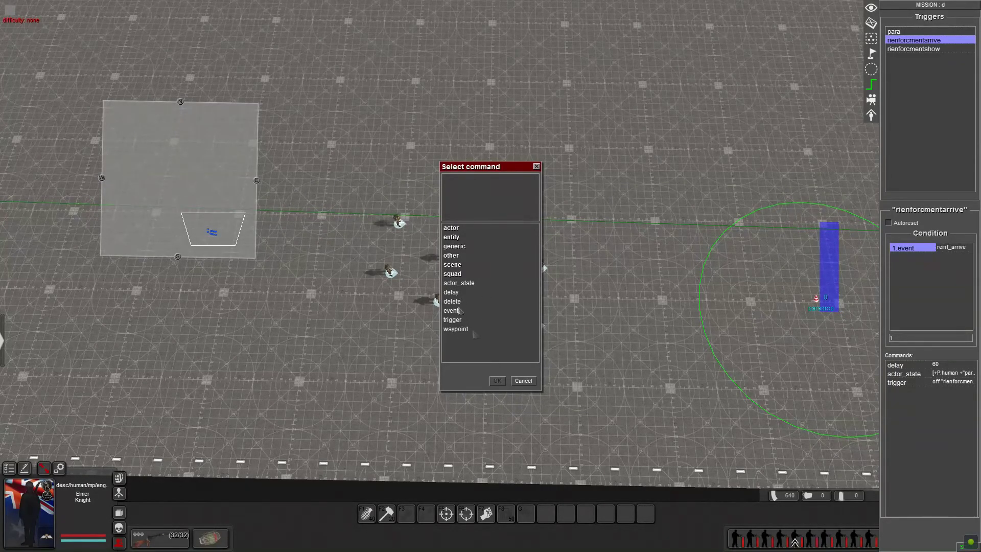
left_click(524, 381)
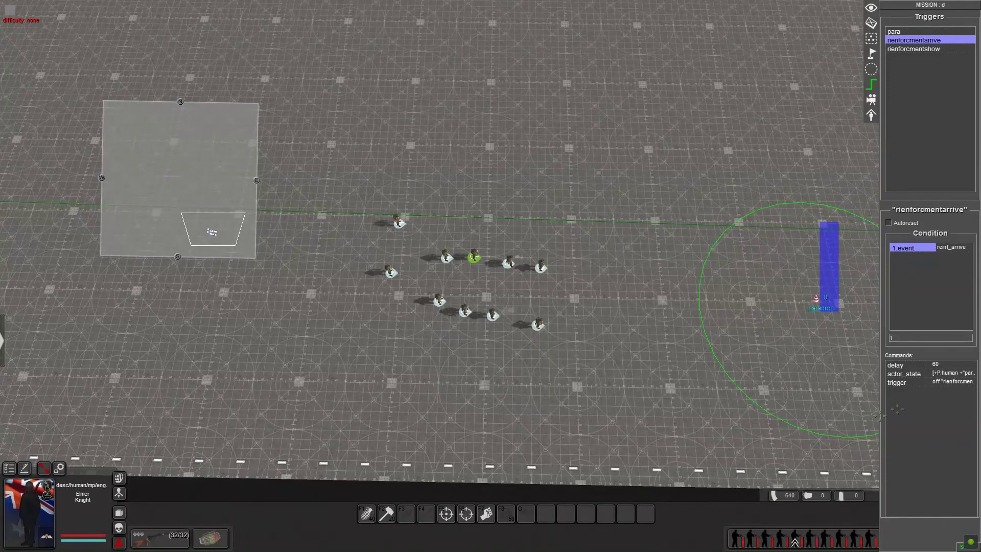
Look up actor_state among the commands that can be added to the rienforcmentarrive trigger, and cancel without adding it.
left_click(904, 374)
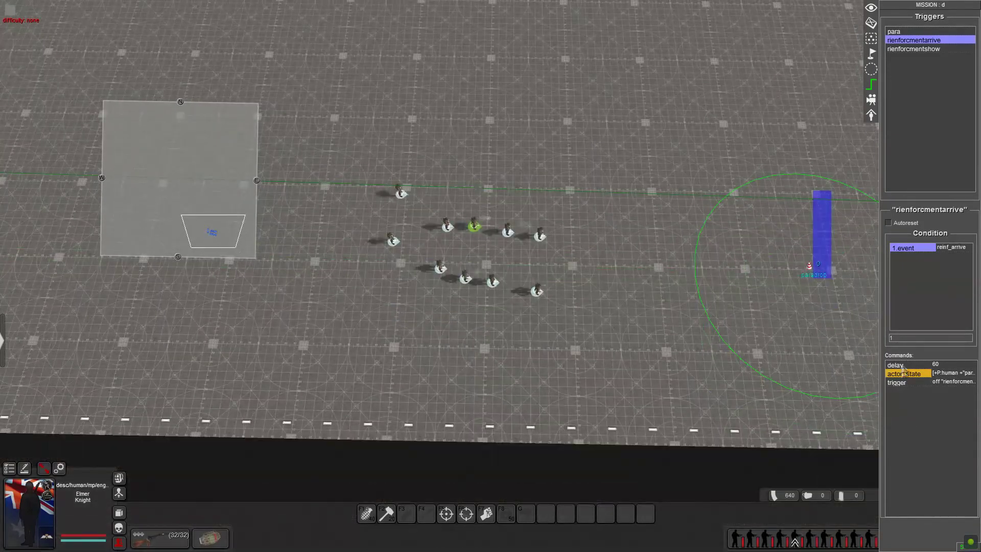
right_click(899, 391)
left_click(916, 377)
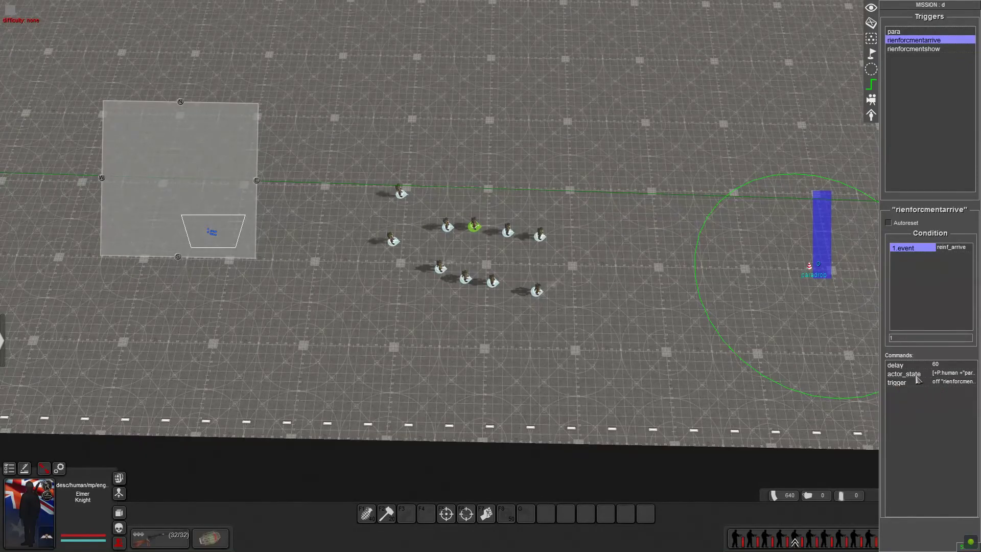
right_click(916, 403)
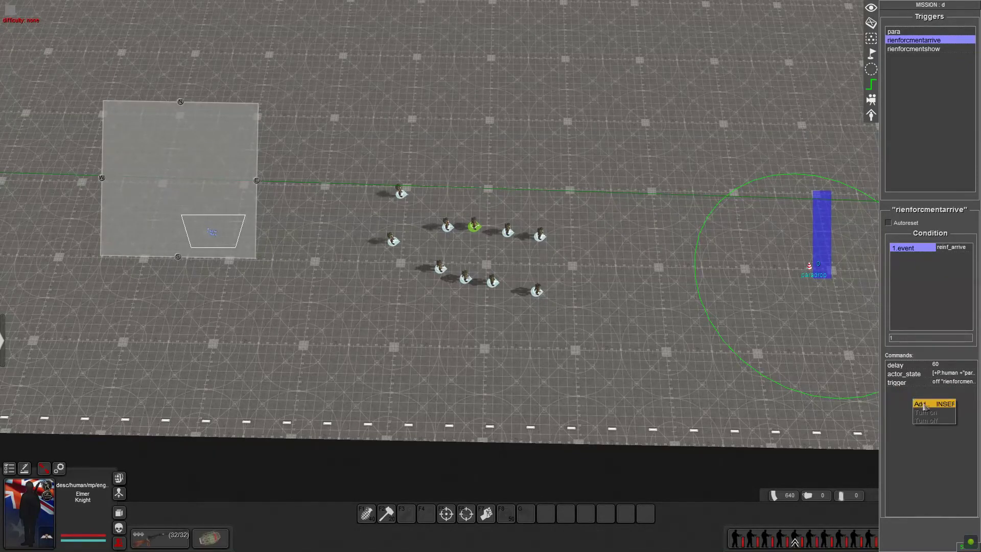
left_click(923, 404)
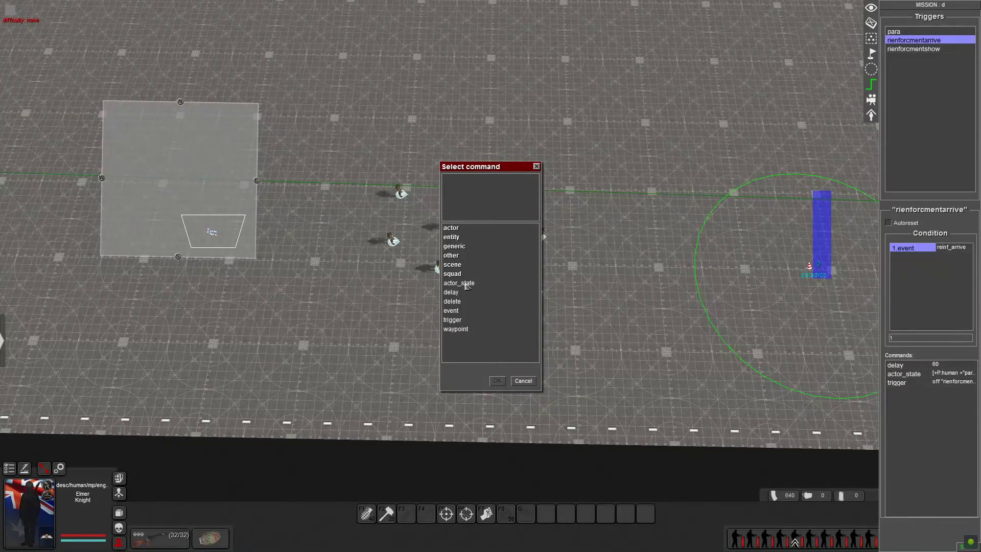
left_click(524, 380)
Open the selector of the existing actor_state command and check its source choices, keeping advanced.
double_click(903, 374)
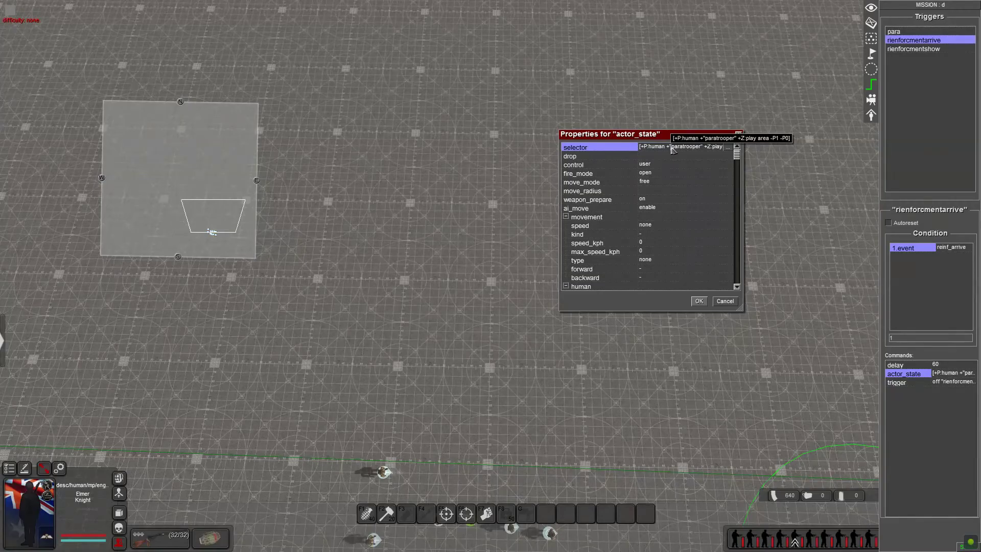
left_click_drag(737, 156, 670, 156)
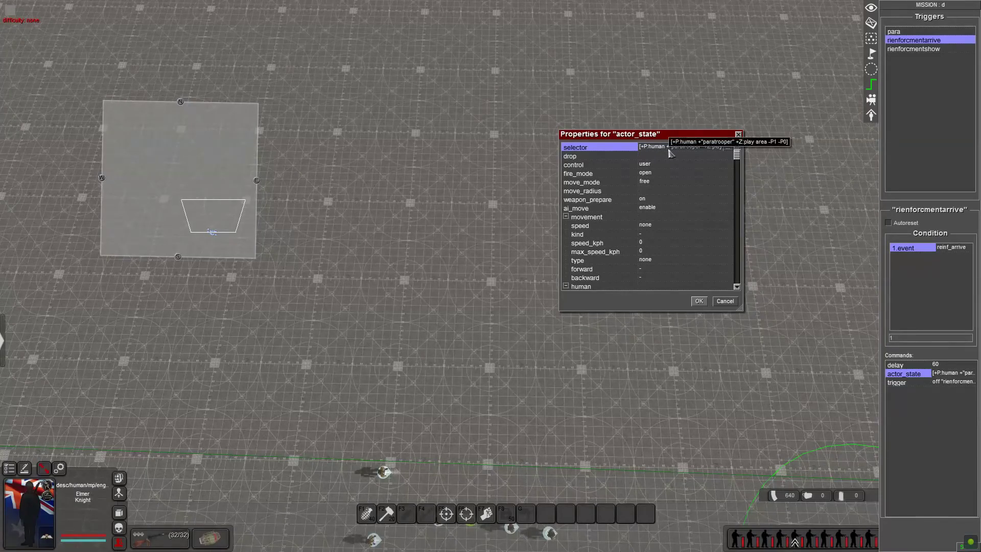
left_click(675, 148)
double_click(676, 148)
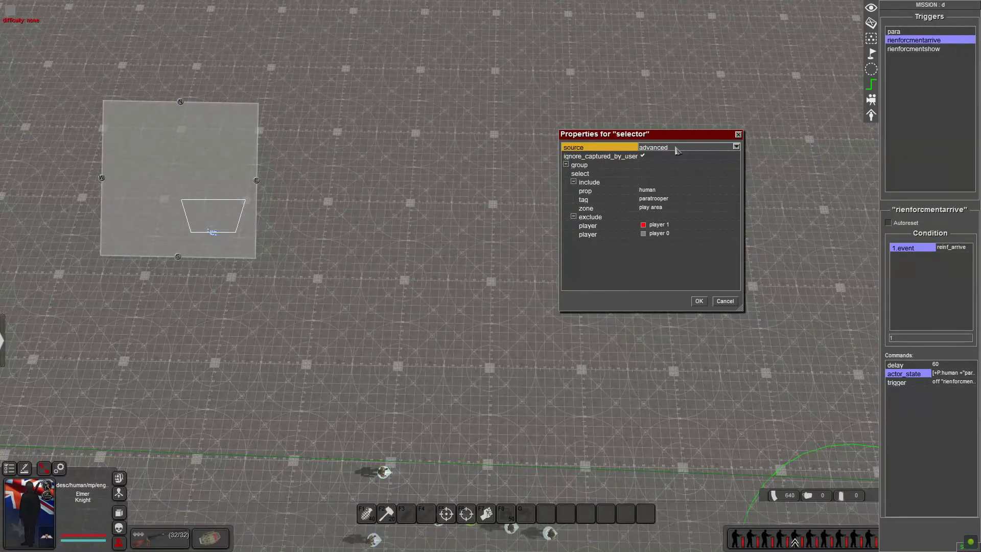
left_click(677, 148)
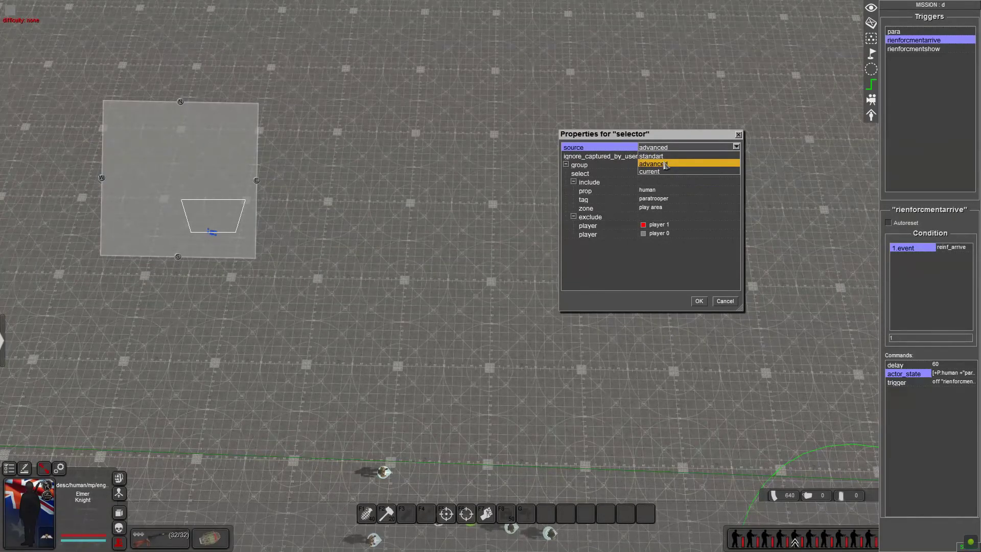
left_click(620, 284)
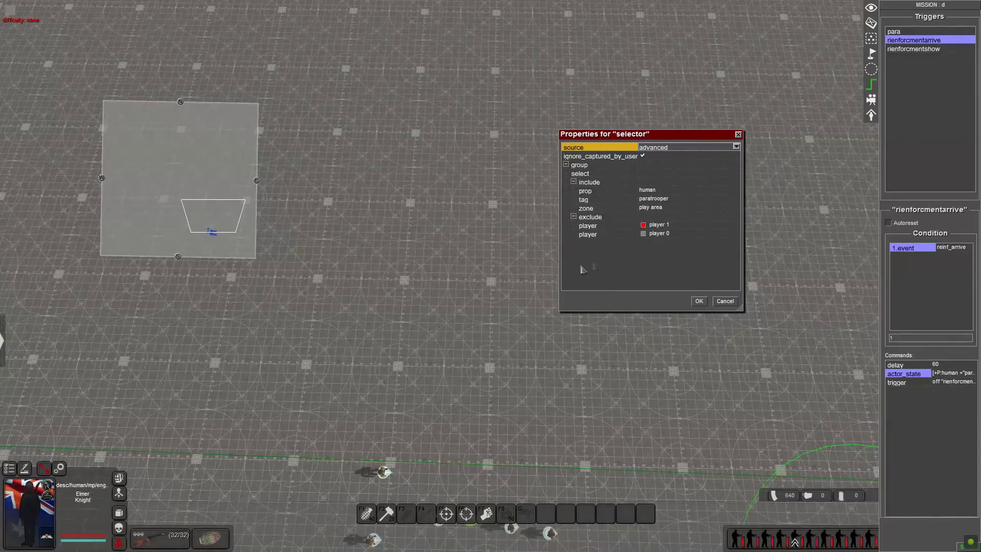
Inspect the selector's group entry and the elements that can be added to the selector, without adding any.
left_click(565, 165)
left_click(565, 165)
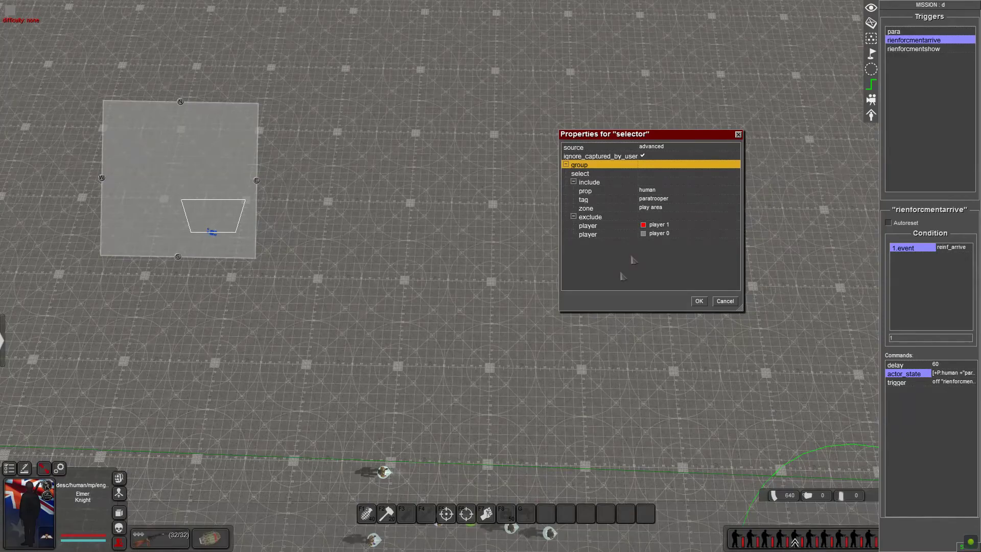
right_click(607, 260)
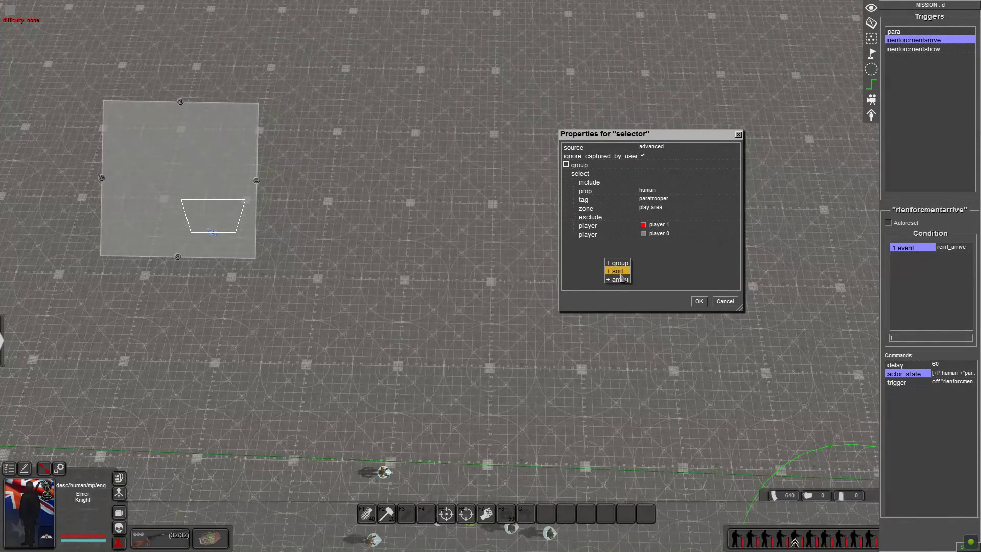
left_click(675, 274)
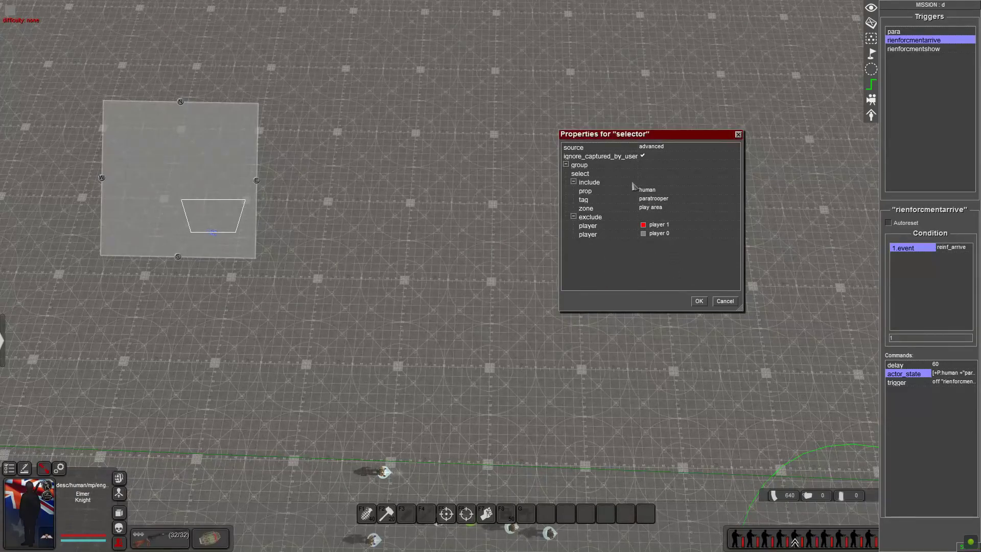
Collapse the selector's include and exclude sections, then expand include again to examine its filters.
left_click(574, 182)
left_click(574, 191)
left_click(606, 174)
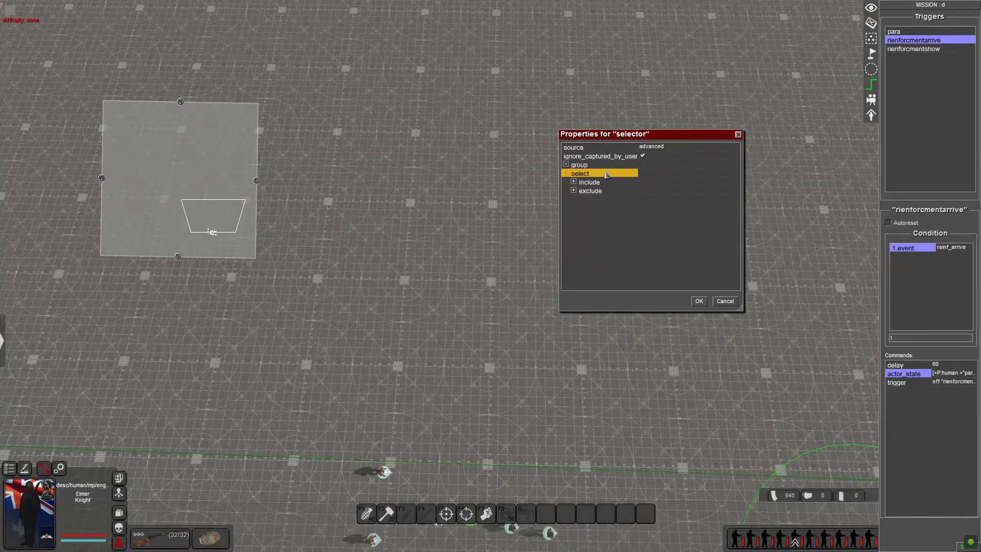
left_click(605, 183)
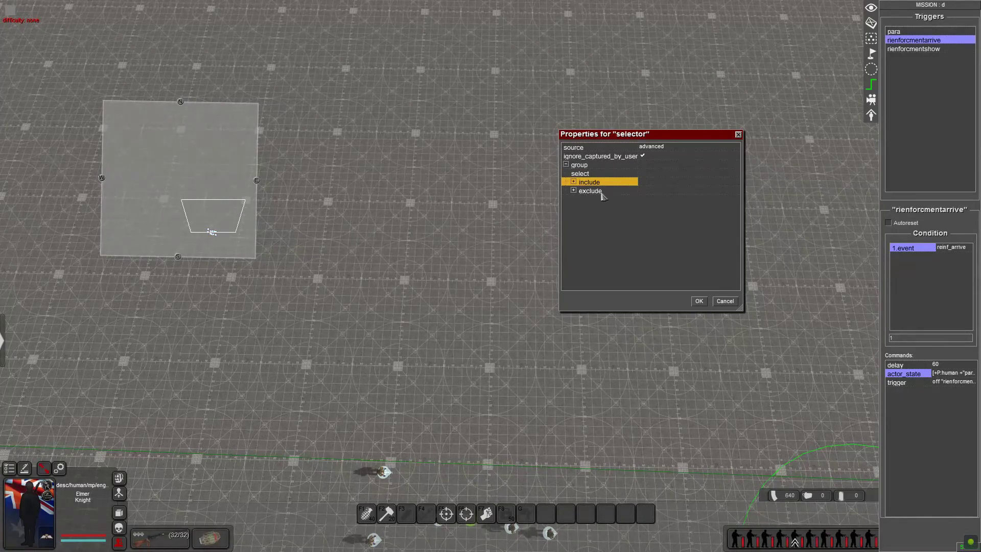
left_click(574, 182)
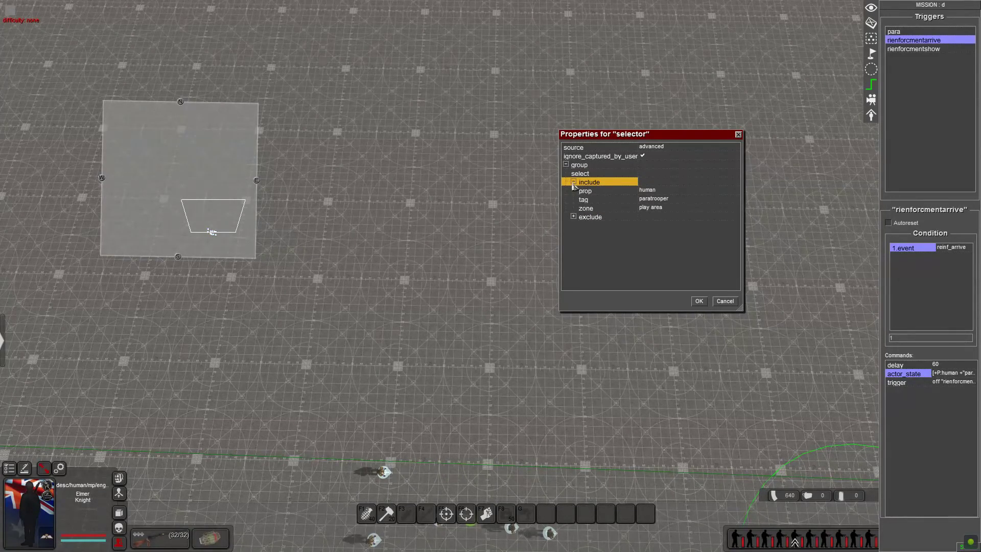
Examine the filters that can be added to the include section from its heading, prop and zone entries, without adding one.
right_click(602, 184)
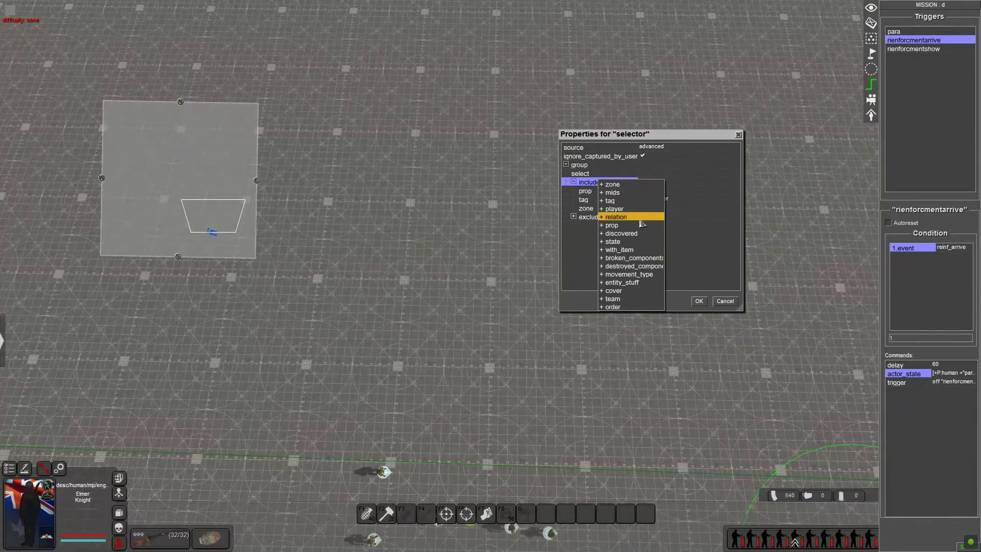
left_click(575, 241)
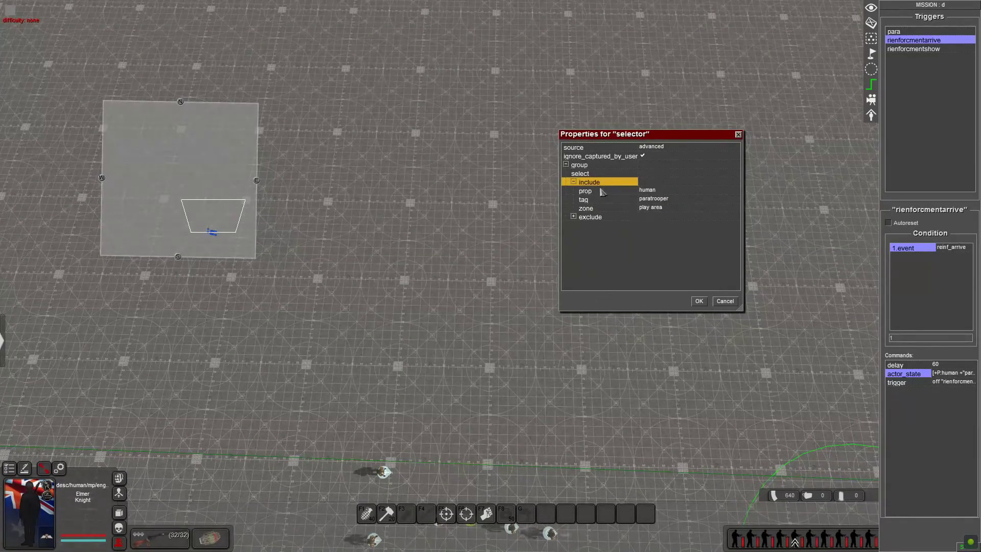
right_click(605, 191)
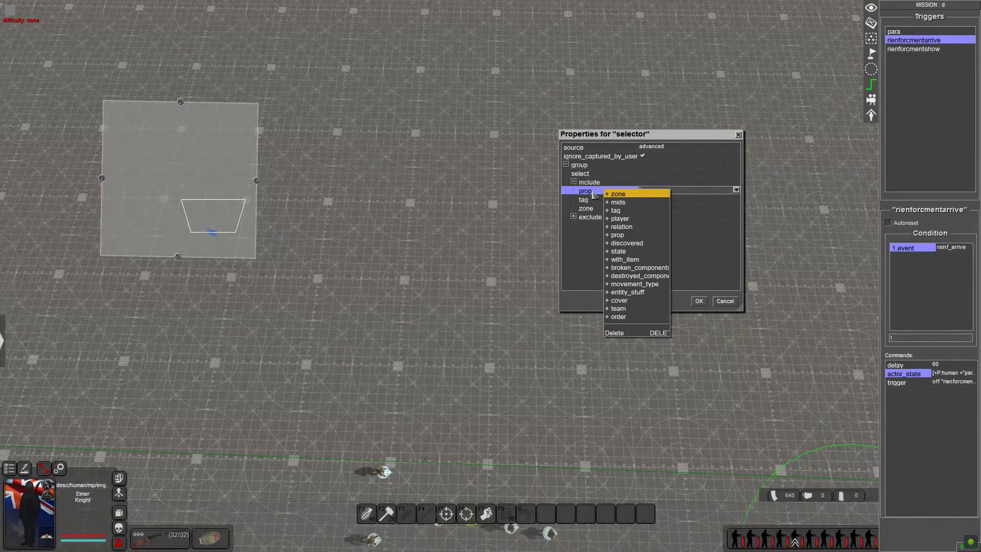
left_click(573, 254)
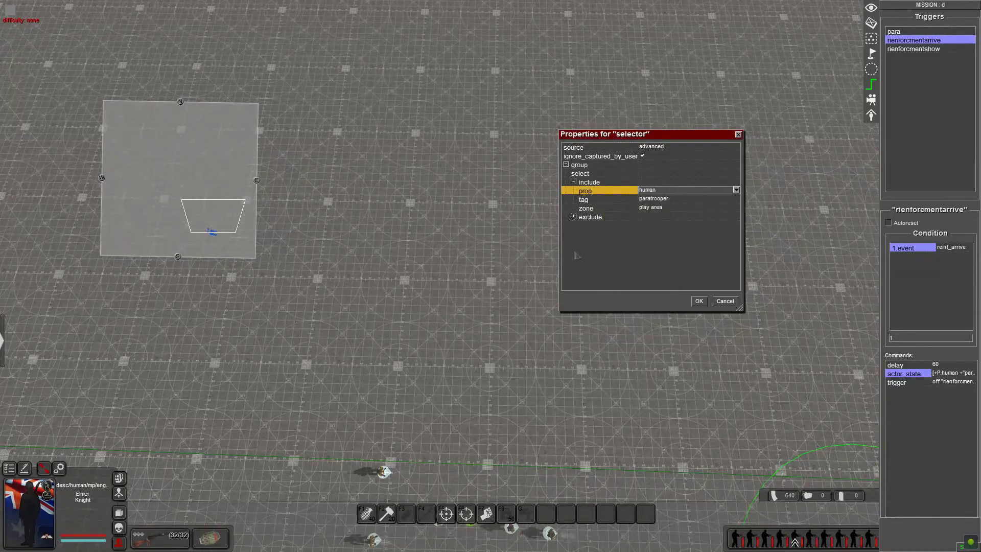
right_click(601, 209)
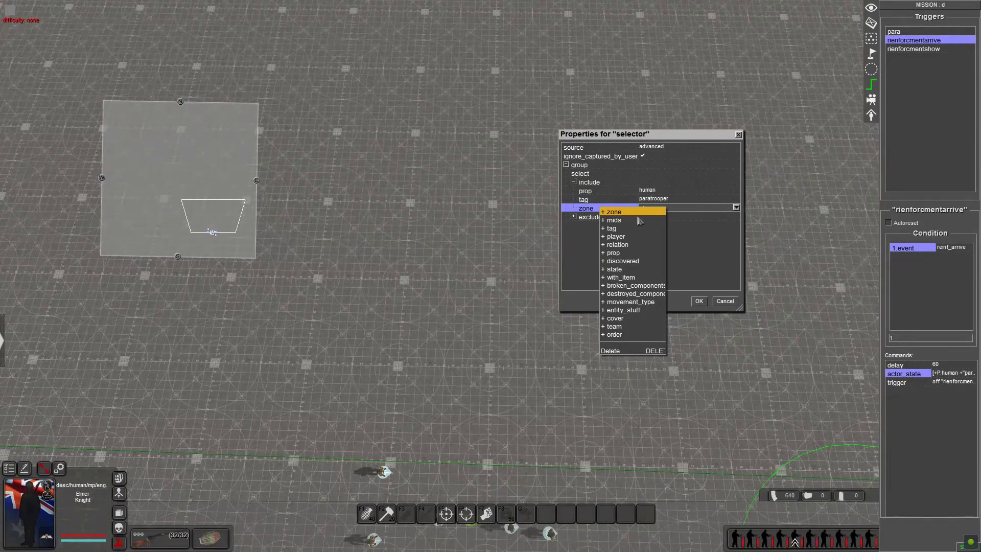
left_click(715, 259)
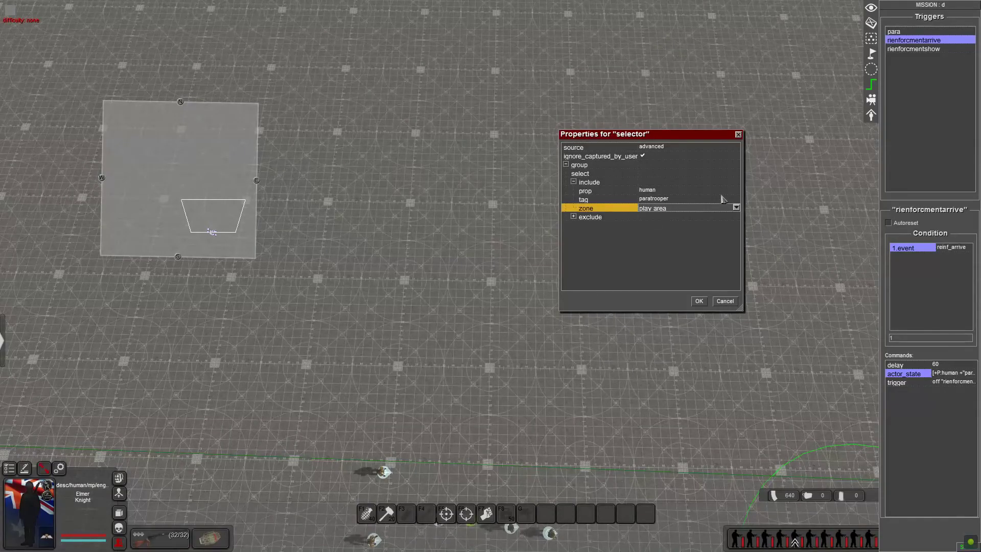
Expand the exclude section and check the filters available to add from its two player entries, without adding one.
left_click(574, 217)
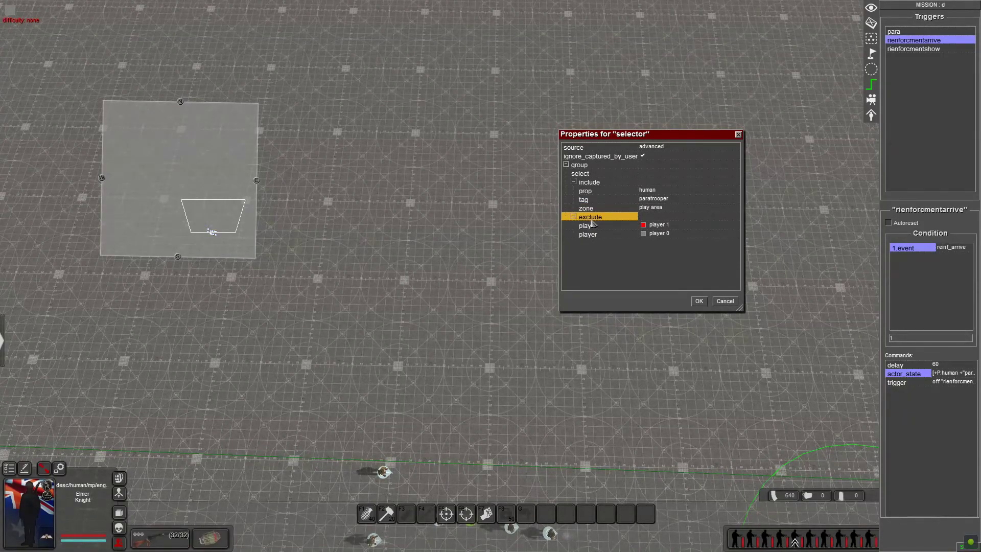
left_click(596, 226)
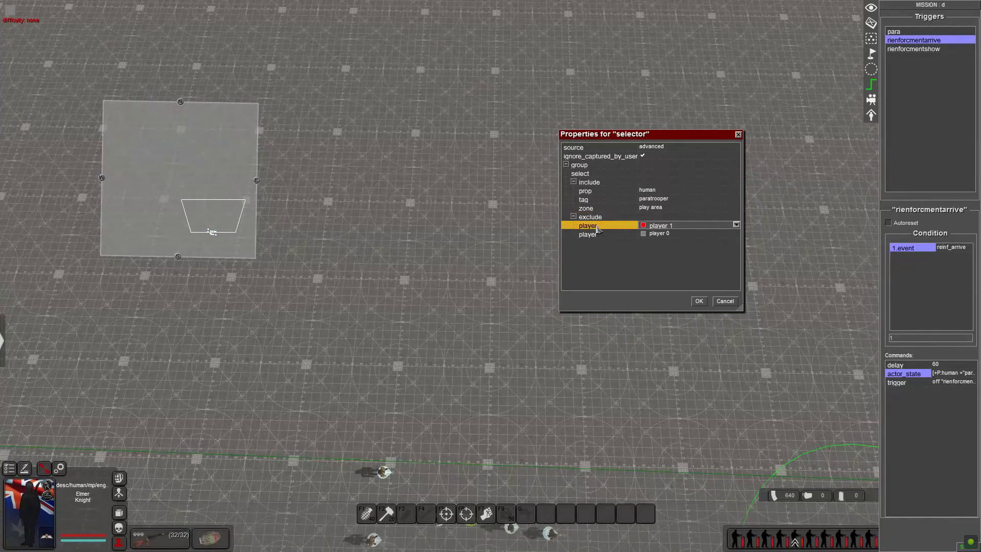
right_click(596, 228)
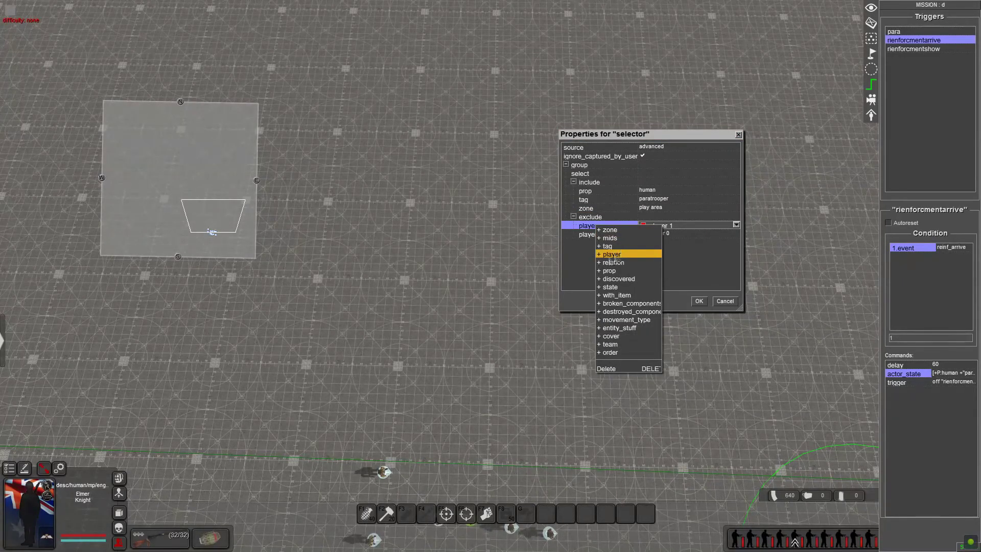
left_click(584, 263)
left_click(605, 234)
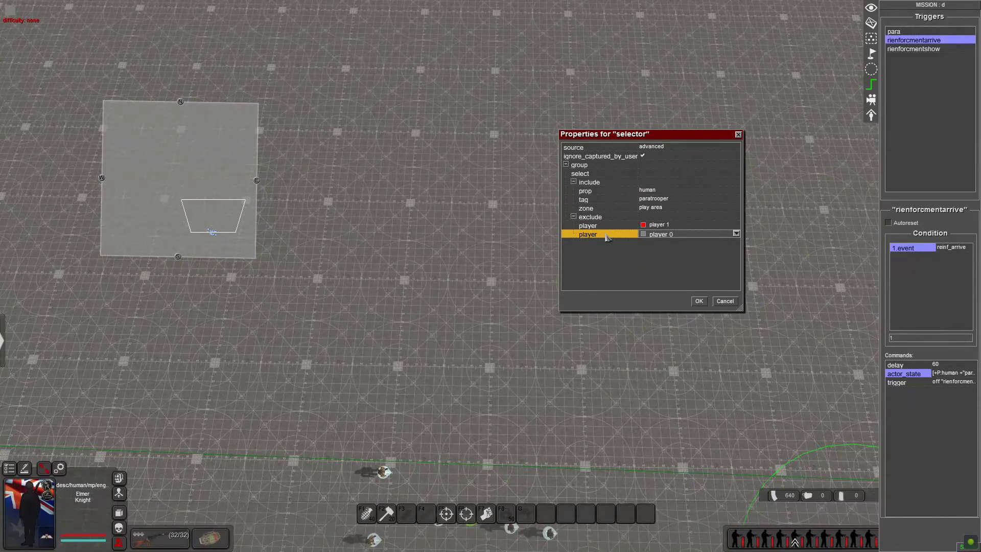
right_click(607, 237)
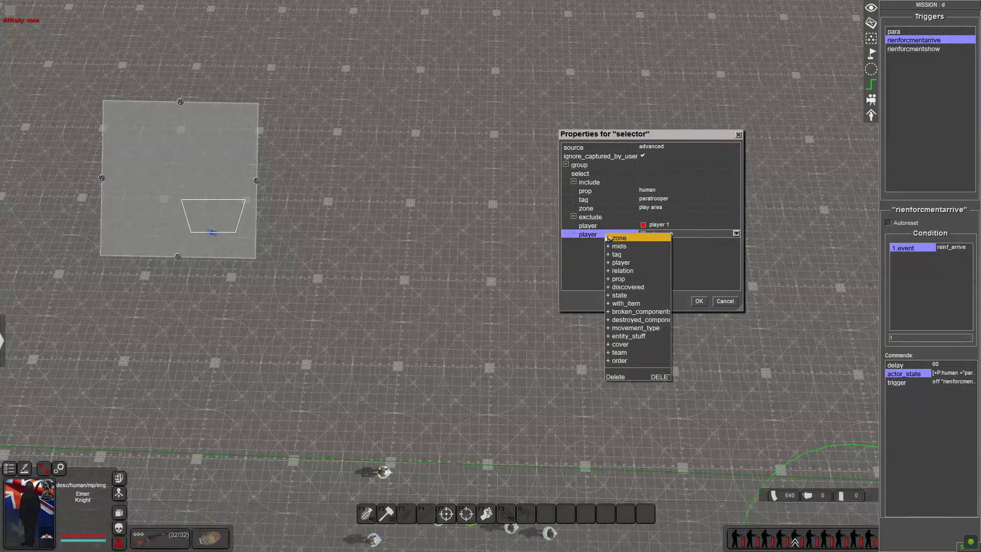
left_click(705, 265)
Check the value choices of the include filters, keeping prop human, tag paratrooper and zone play area.
left_click(605, 191)
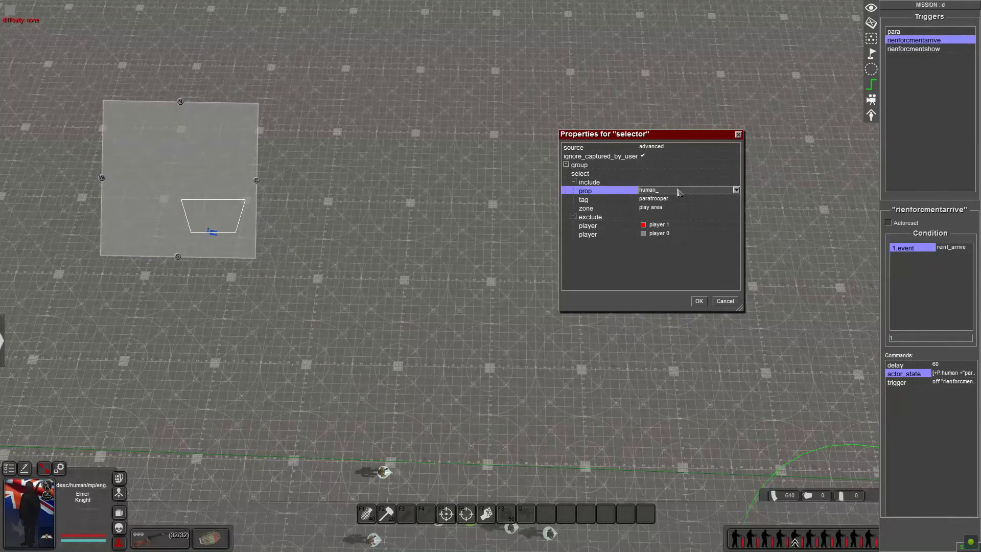
left_click(737, 190)
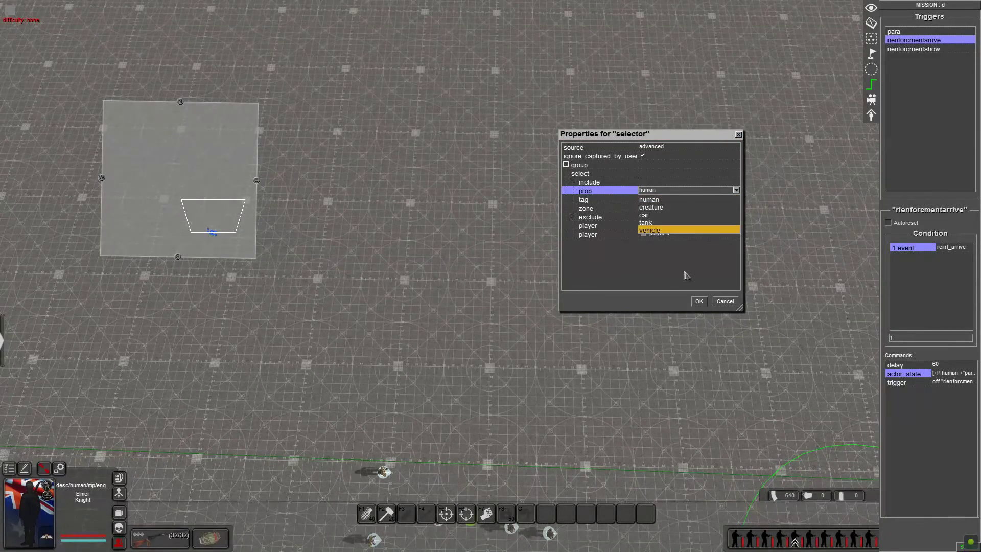
left_click(669, 191)
left_click(694, 199)
left_click(696, 201)
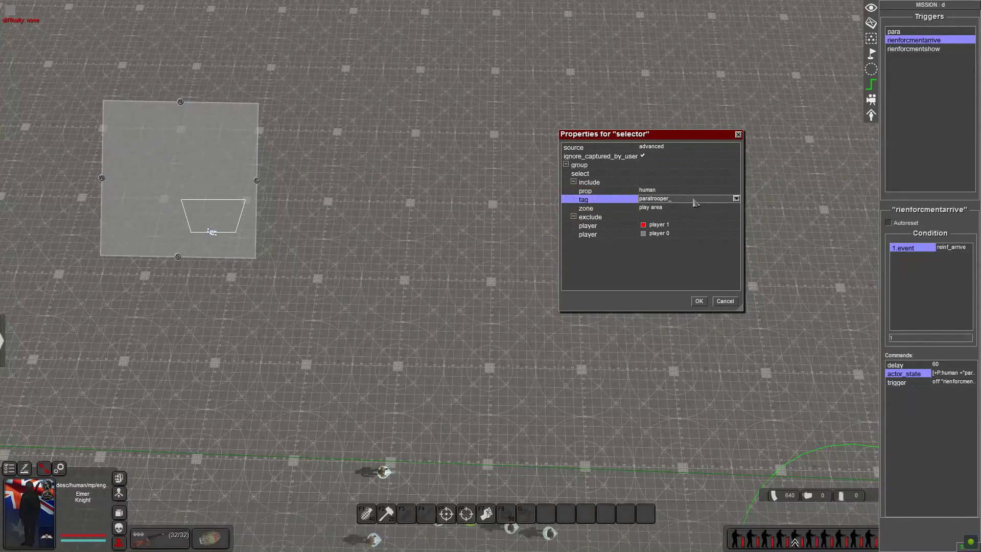
left_click(737, 199)
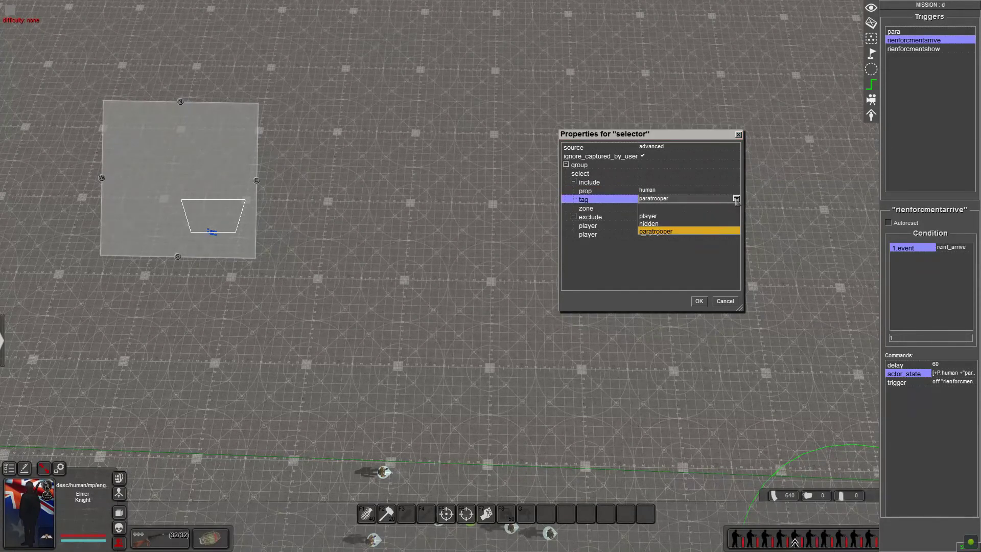
left_click(650, 266)
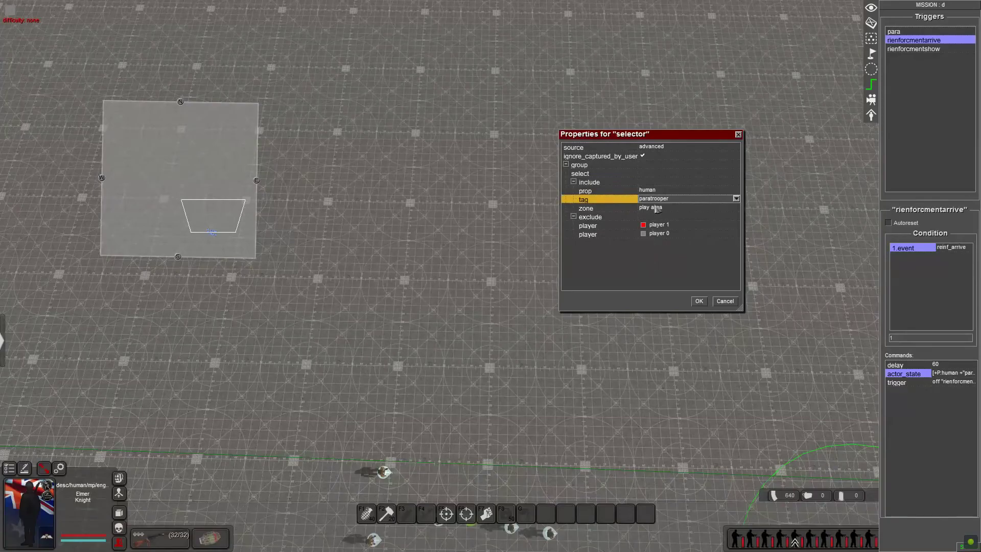
left_click(691, 208)
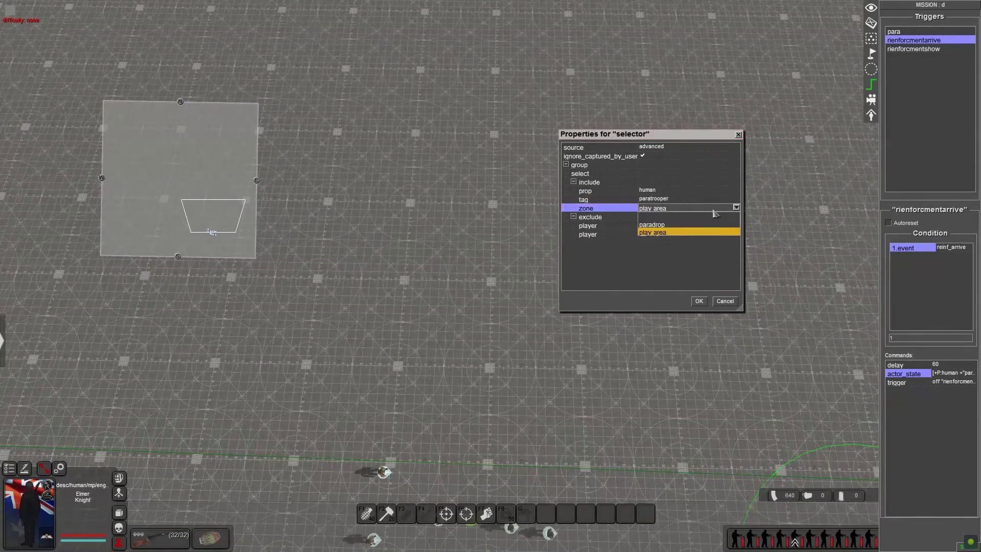
left_click(644, 268)
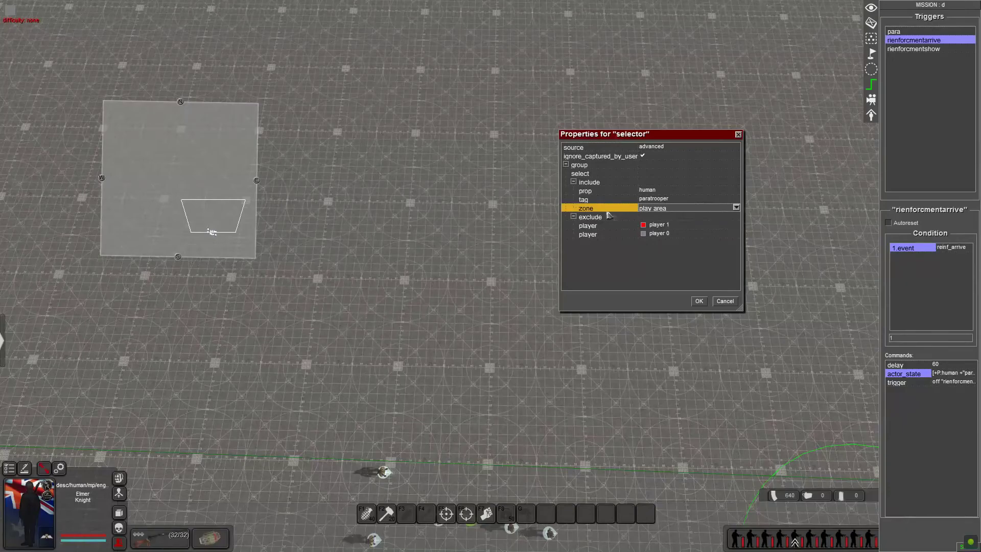
Check the value choices of the exclude filters, keep player 1 and player 0, and confirm the selector.
left_click(596, 226)
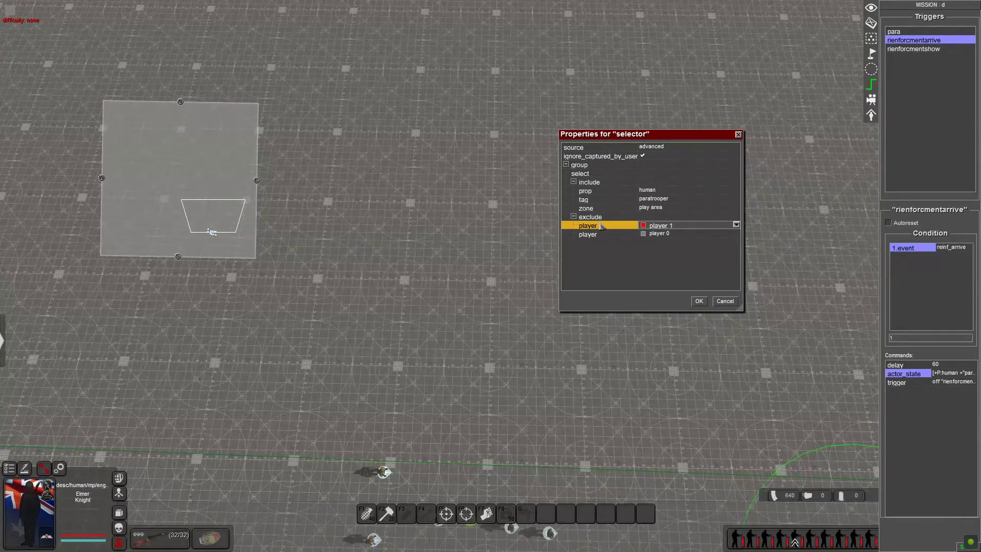
left_click(686, 227)
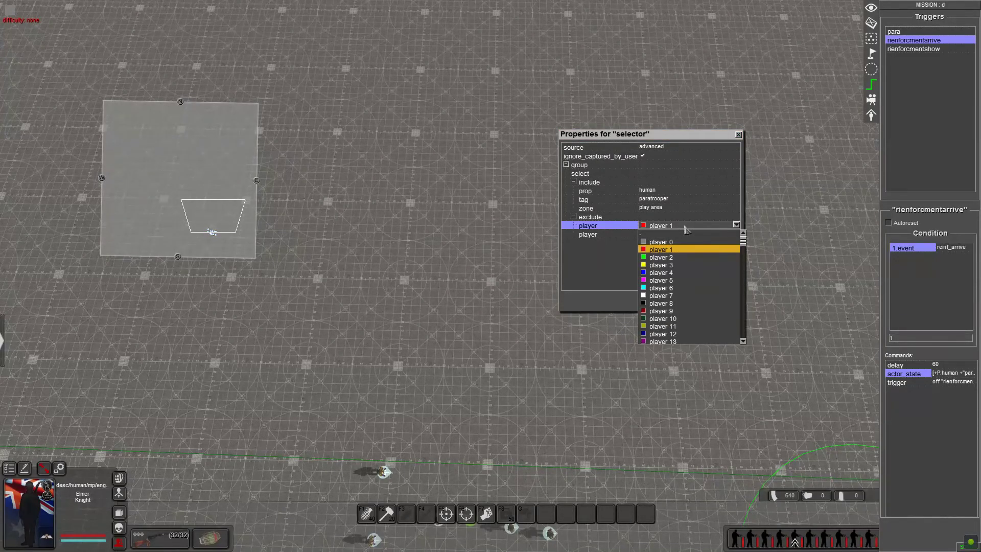
left_click(680, 251)
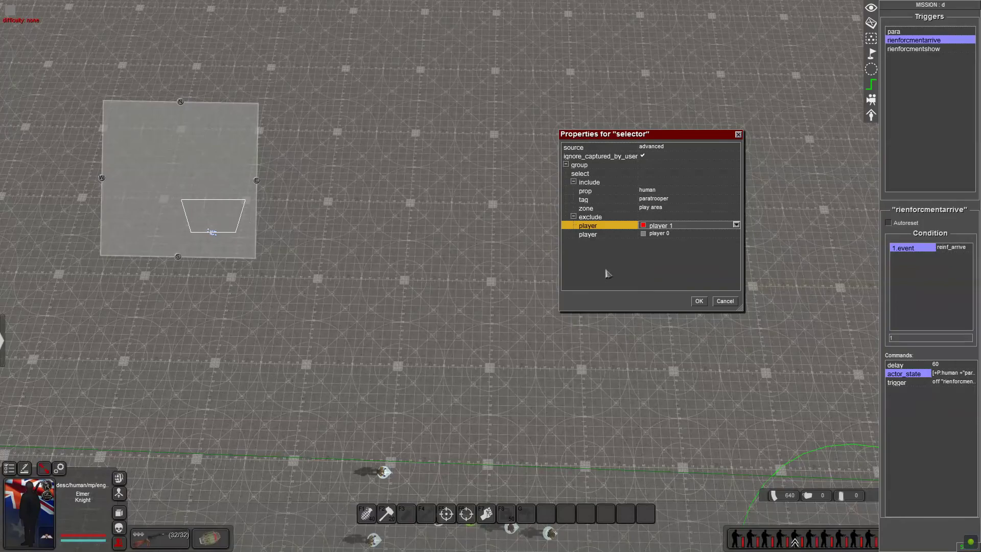
left_click(677, 236)
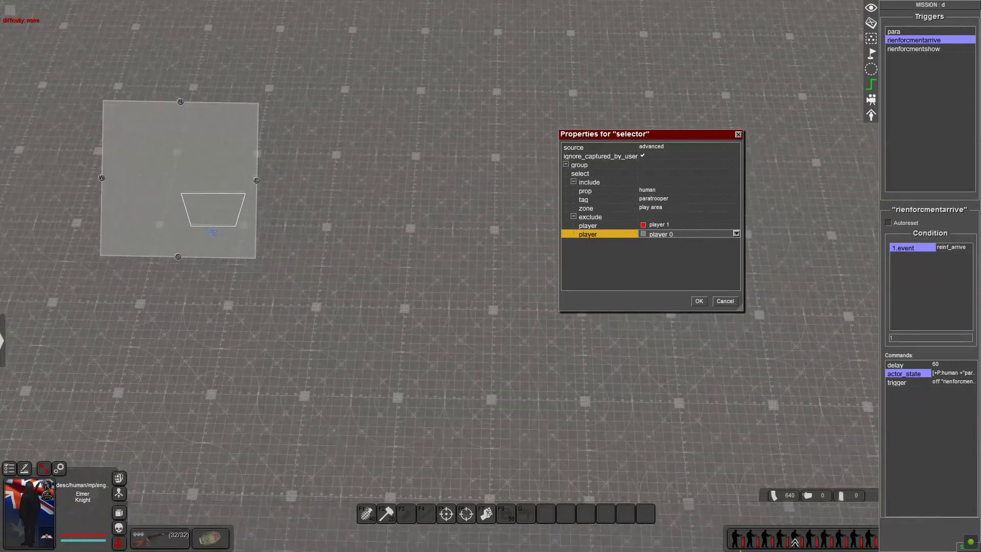
left_click(698, 302)
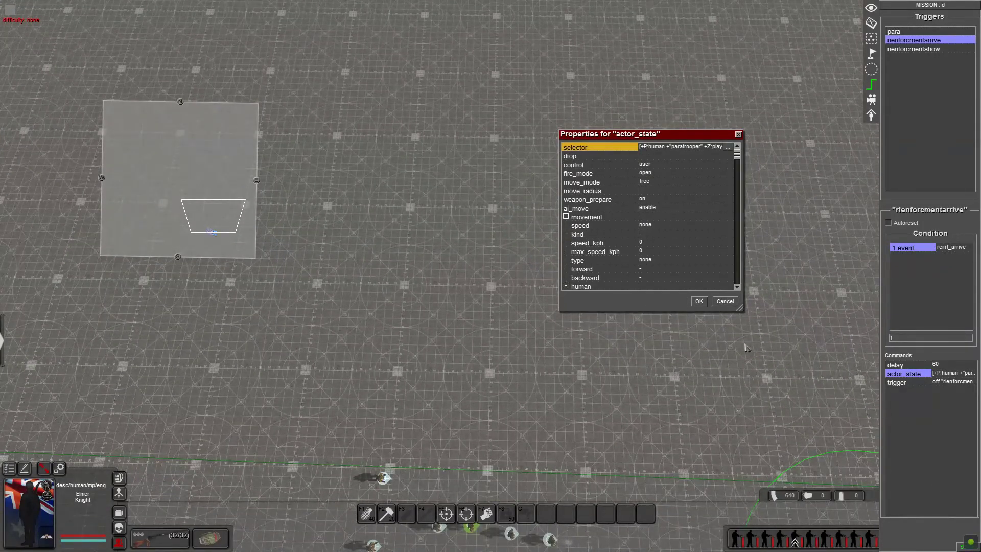
Review the actor_state command's control, fire_mode and move_mode settings, keeping user, open and free.
left_click(587, 167)
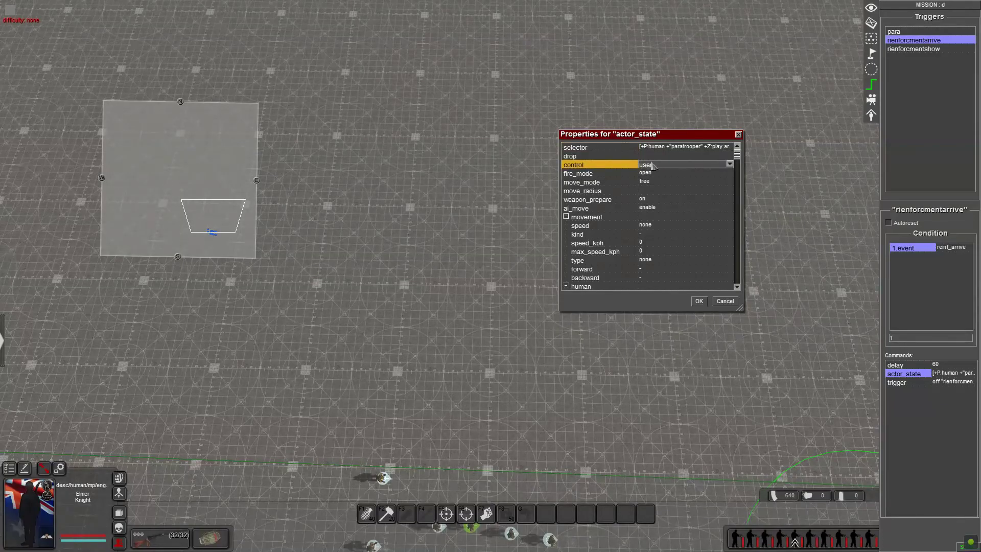
left_click(669, 166)
left_click(642, 133)
left_click(670, 173)
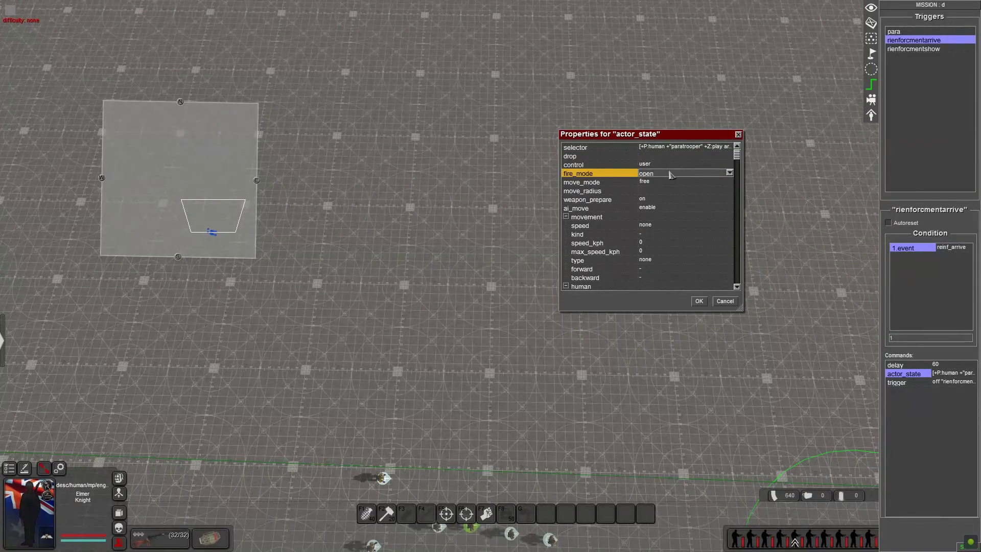
left_click(666, 183)
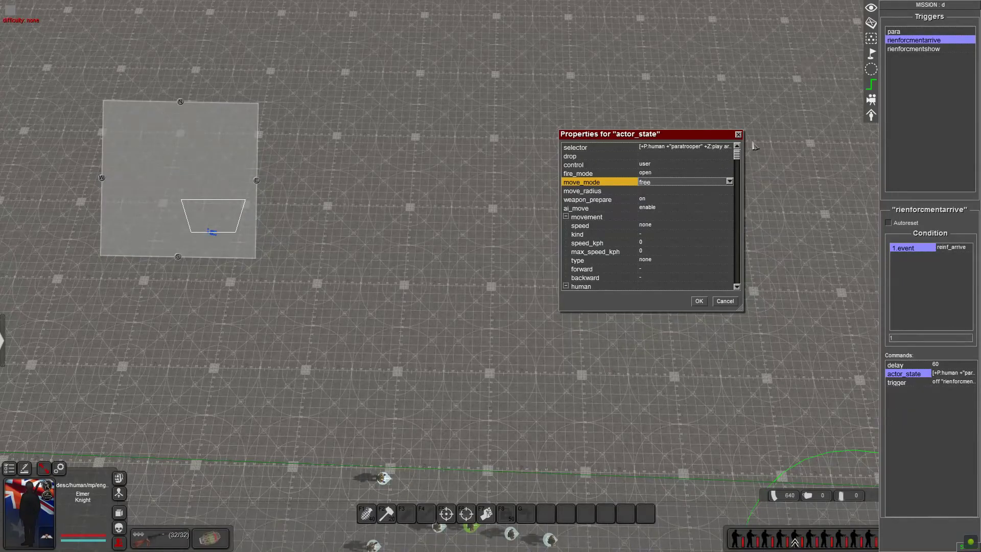
Set the actor_state command's movement speed to assault and confirm its properties.
mouse_move(738, 167)
left_mouse_down()
mouse_move(738, 301)
mouse_move(721, 177)
left_mouse_up()
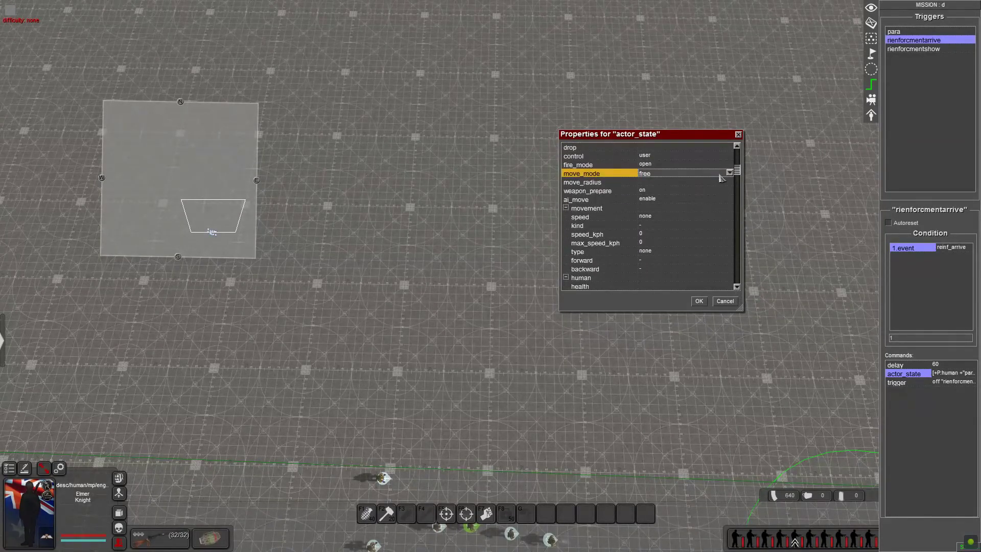
left_click(666, 217)
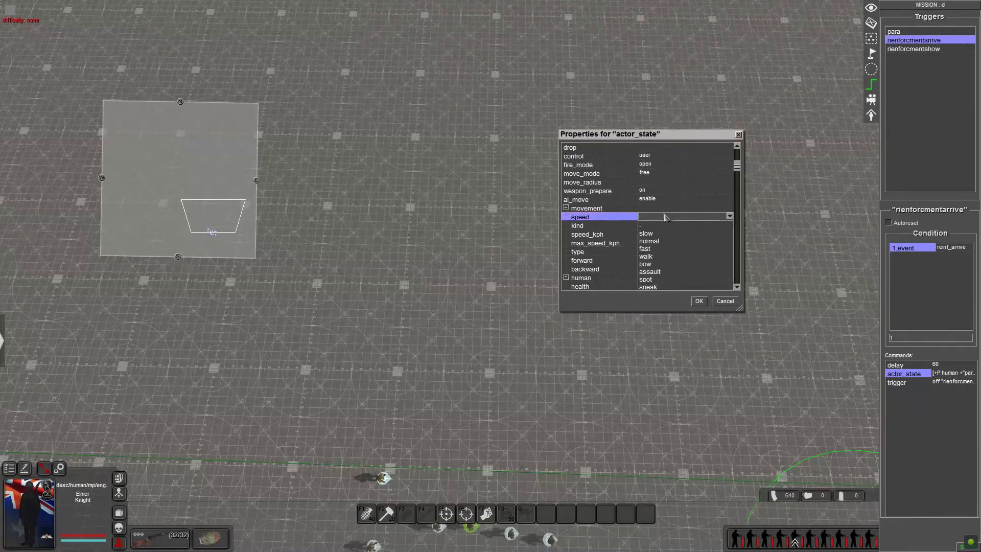
left_click(678, 272)
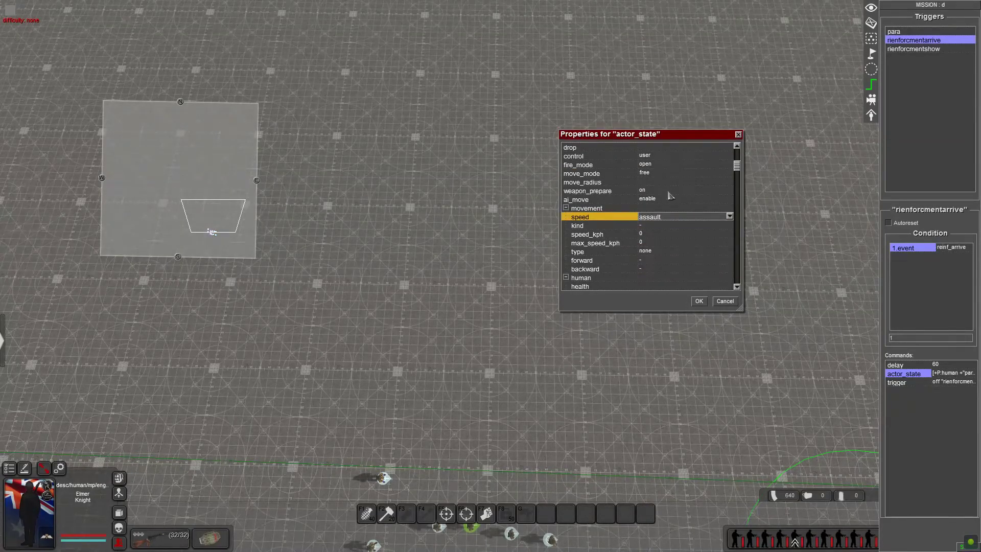
left_click(700, 302)
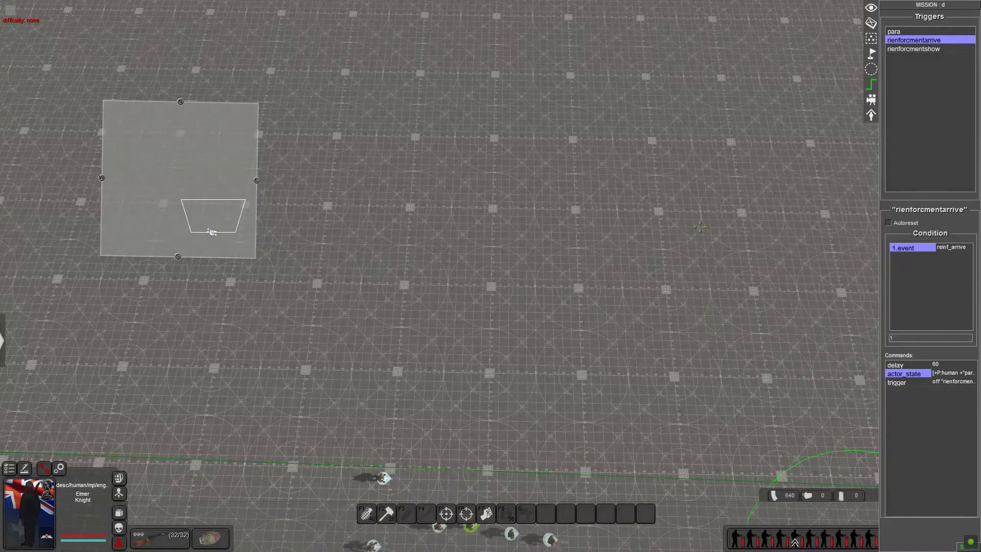
Review the trigger command that ends rienforcmentarrive, keeping rienforcmentarrive as its target name and checking its on setting.
left_click(903, 384)
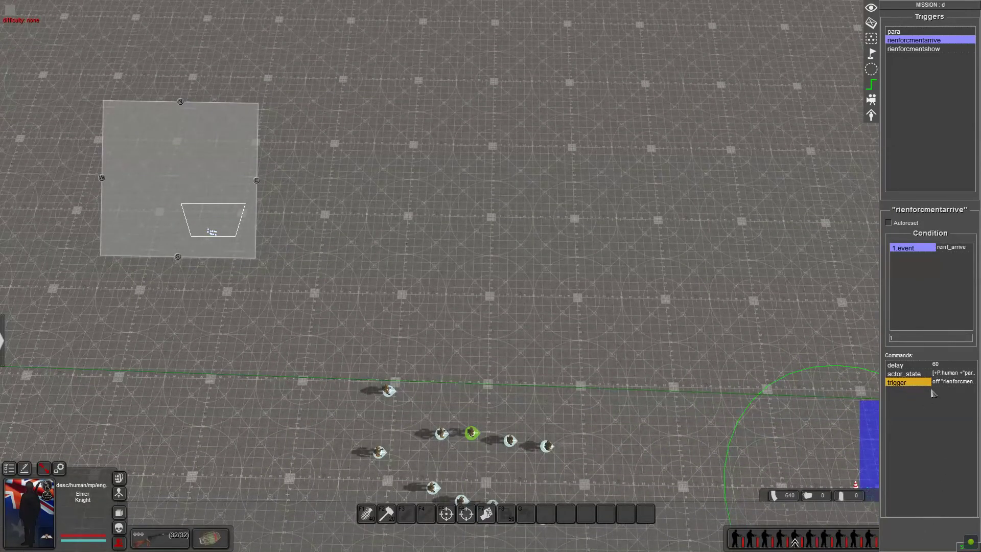
right_click(898, 394)
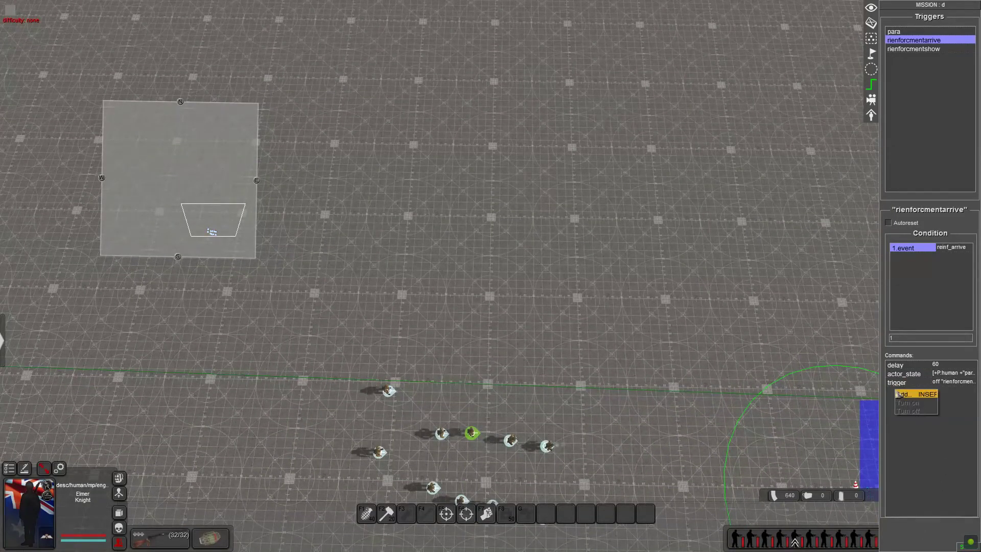
left_click(965, 402)
double_click(913, 386)
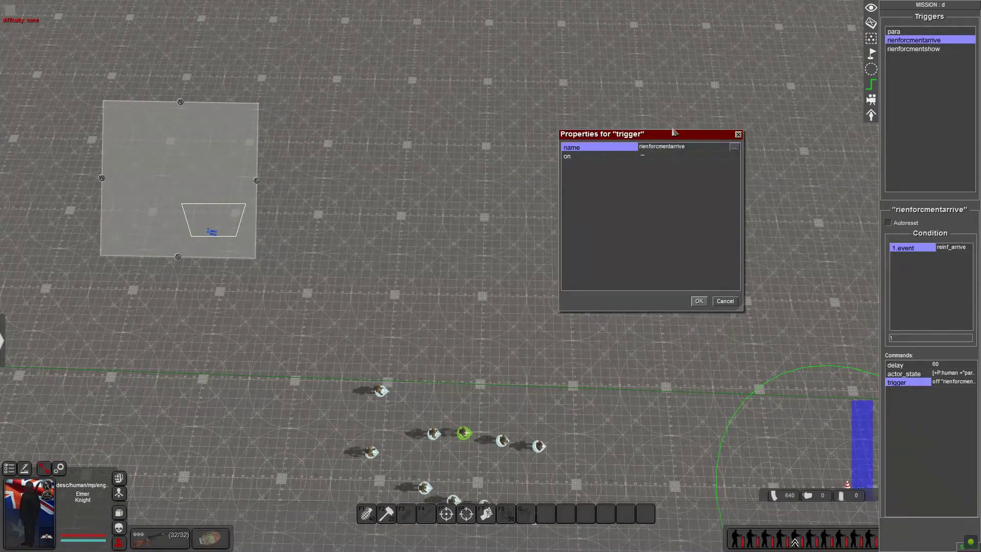
double_click(718, 147)
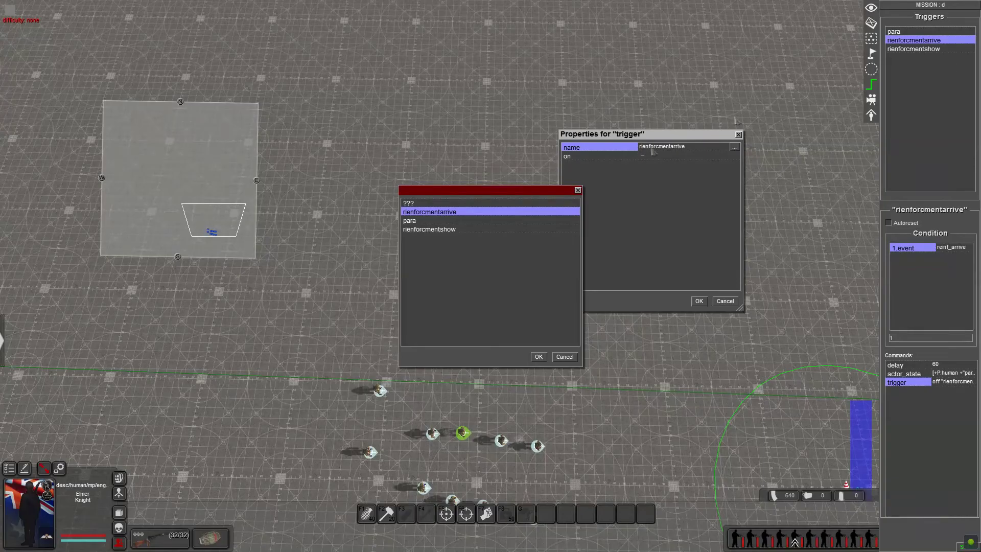
left_click(425, 216)
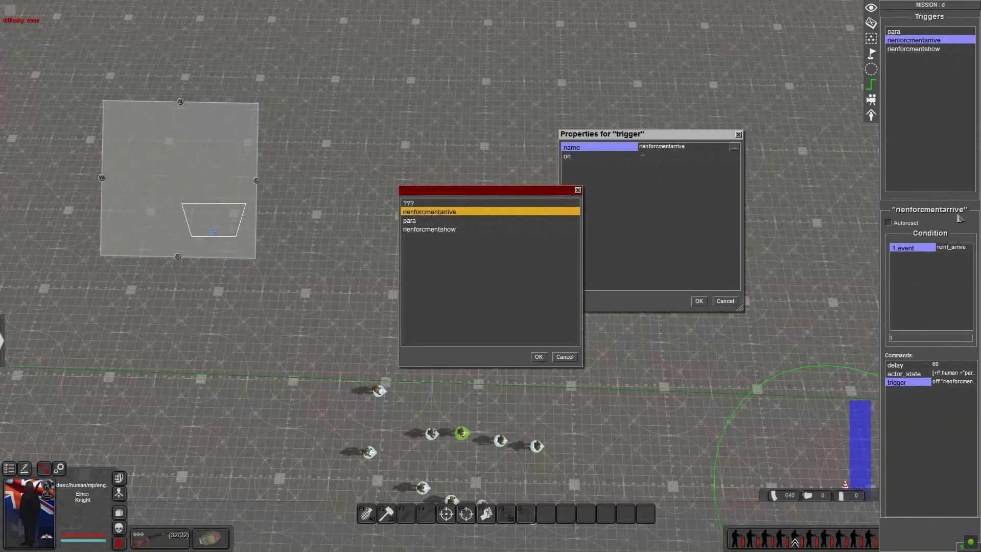
left_click(539, 356)
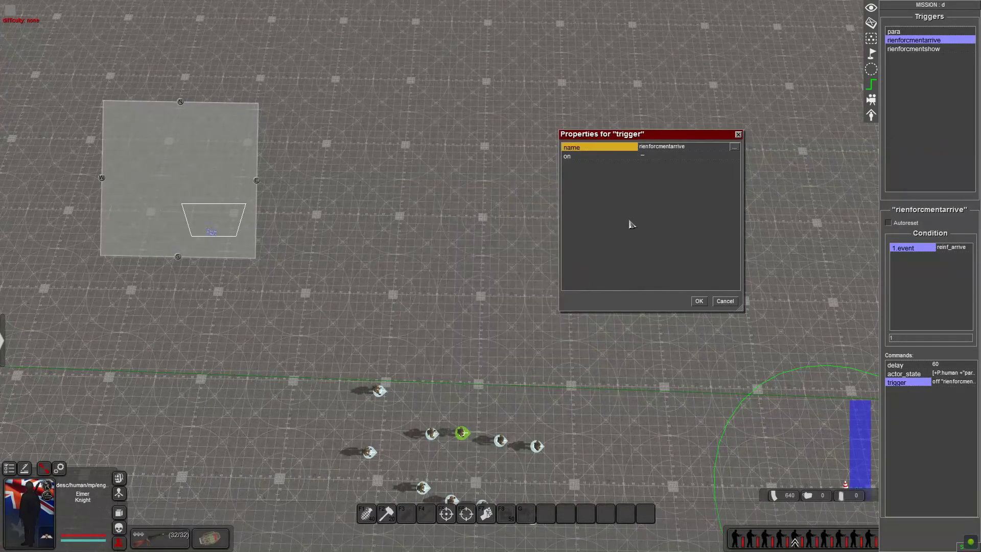
left_click(644, 157)
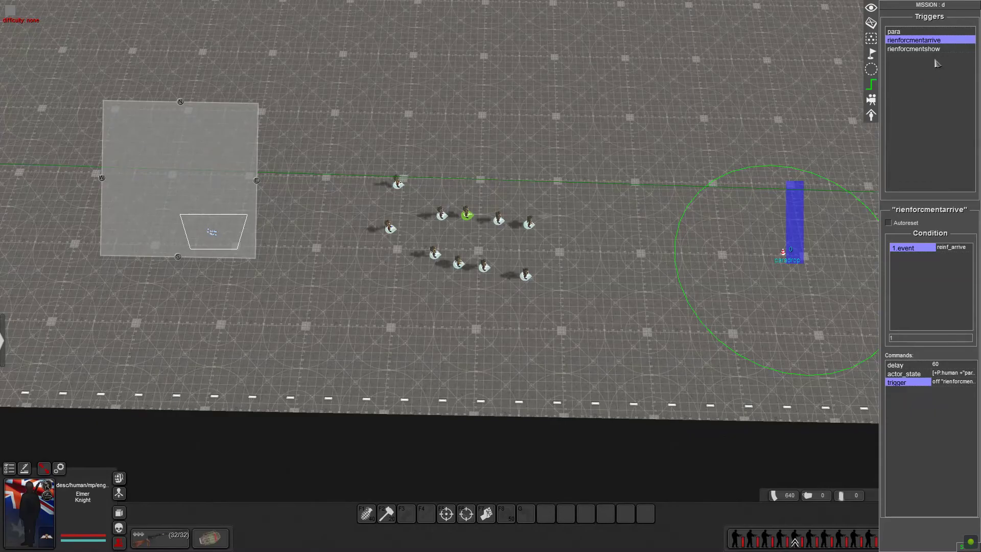
Open the para trigger and check its event condition, keeping the event id paratrooper.
left_click(895, 32)
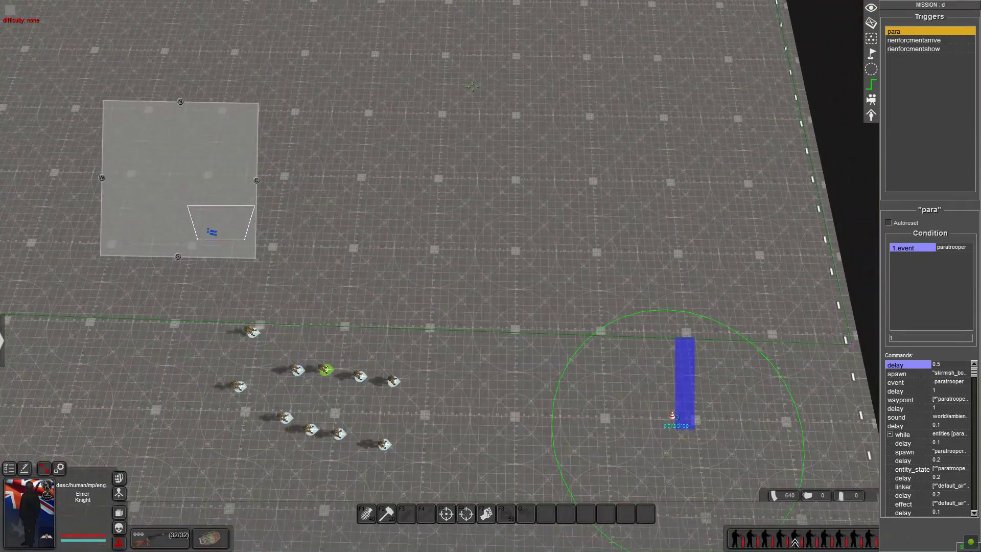
middle_click_drag(472, 87, 656, 74)
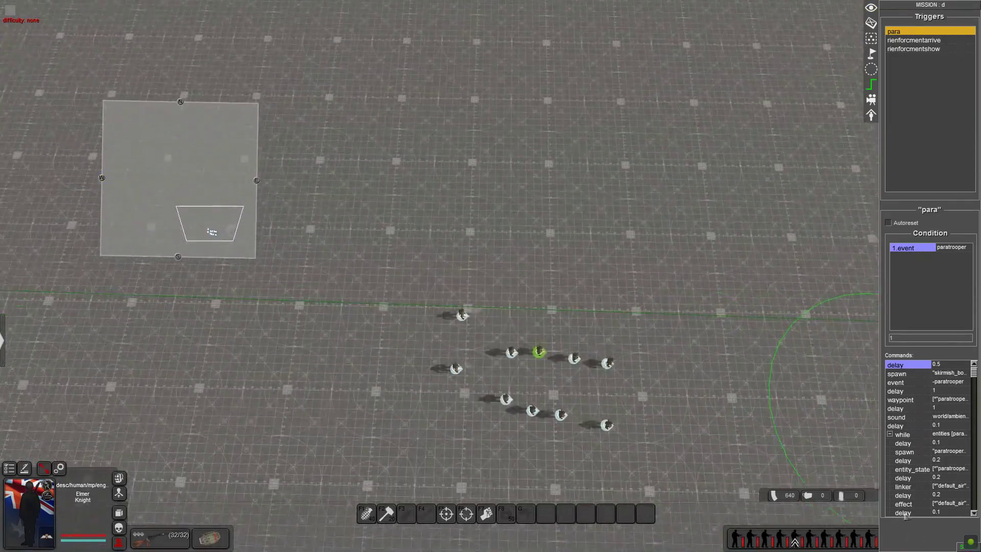
left_click(929, 249)
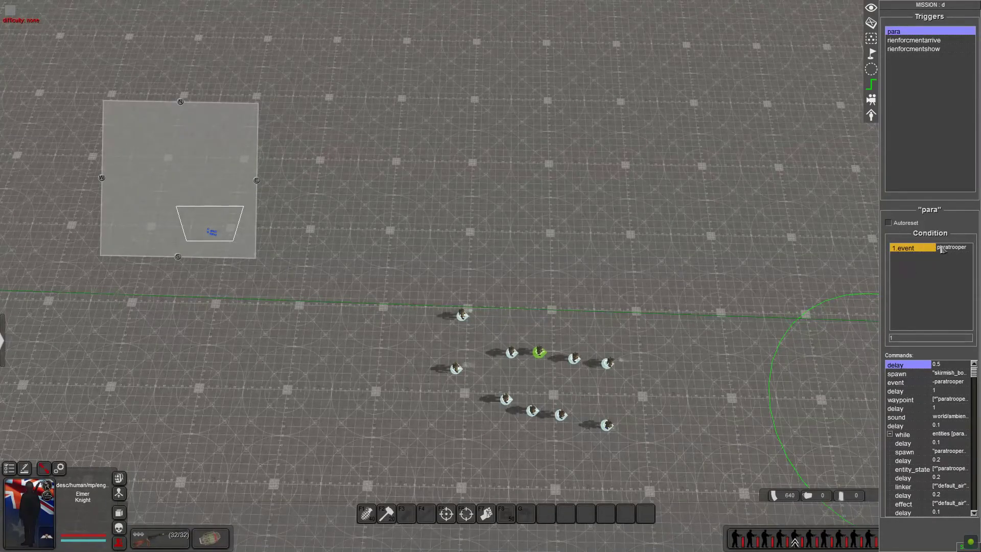
double_click(943, 249)
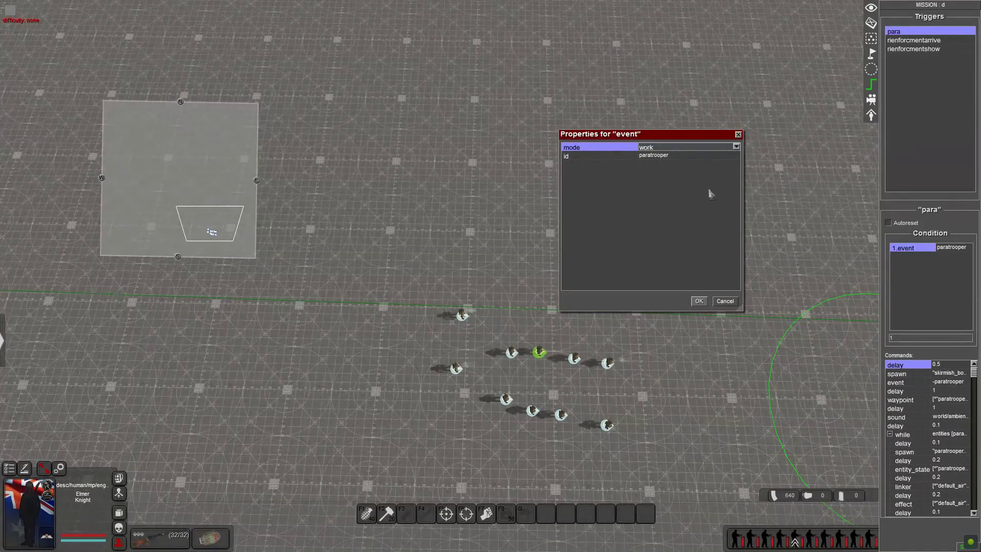
double_click(699, 160)
left_click(461, 216)
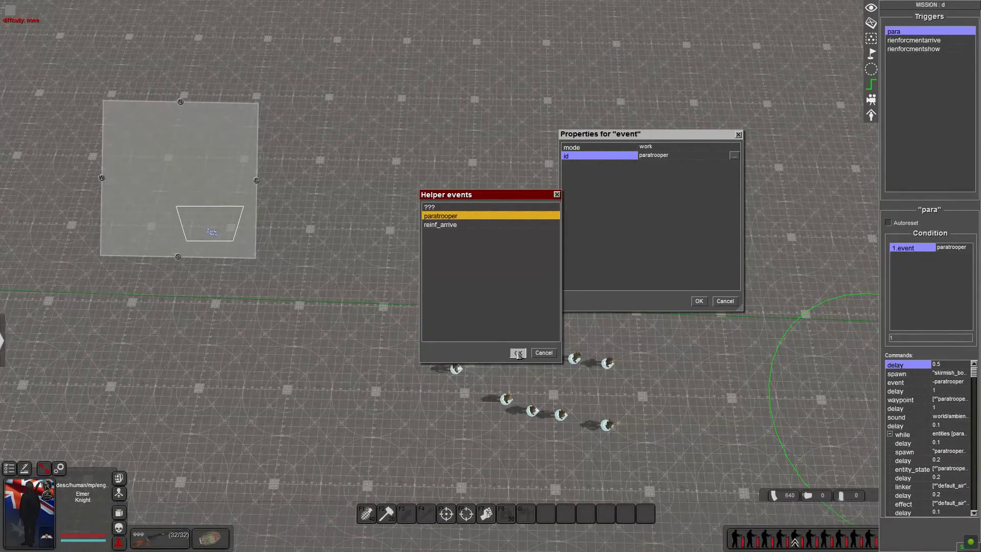
left_click(517, 352)
left_click(699, 301)
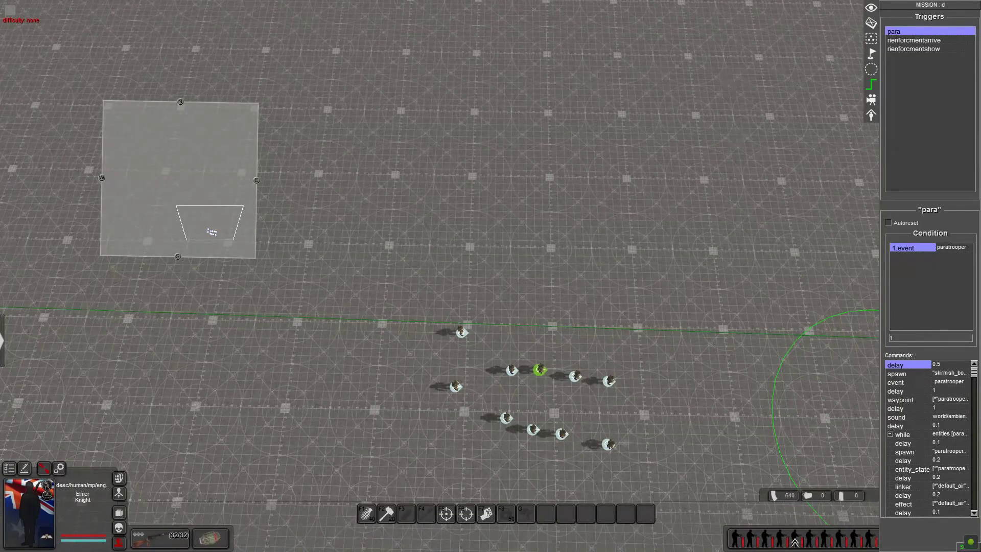
Collapse the while block in the para trigger's commands and save the mission.
left_click(891, 434)
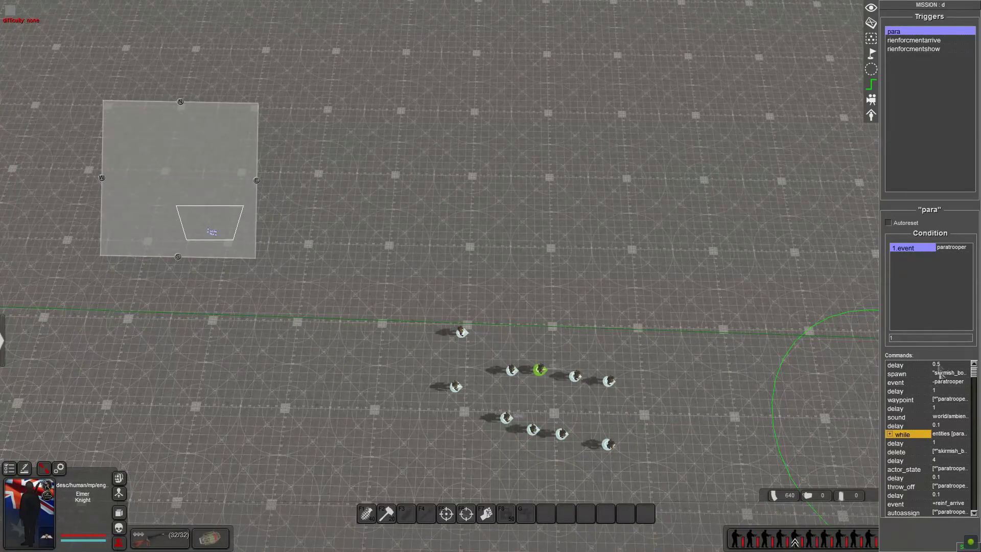
scroll(942, 460, "down", 3)
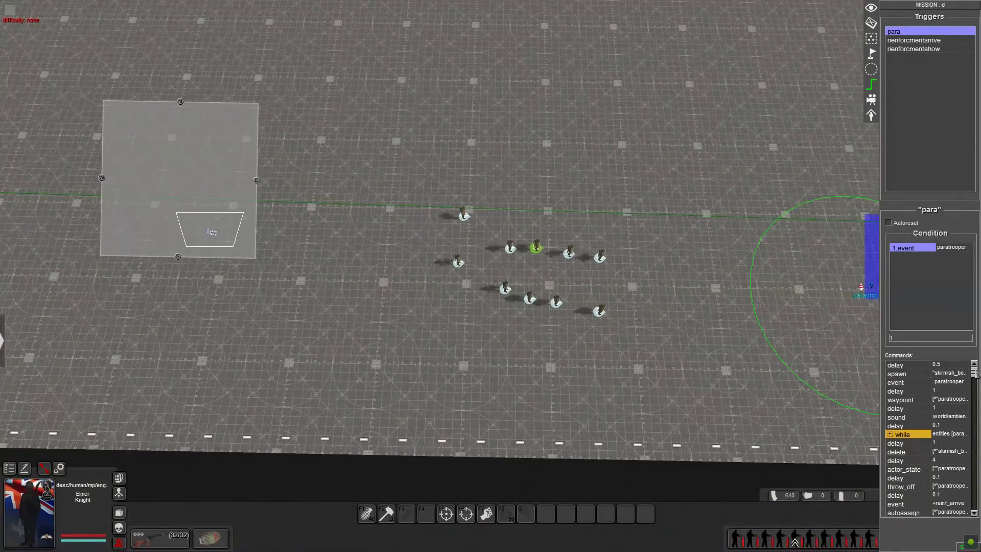
left_click(895, 6)
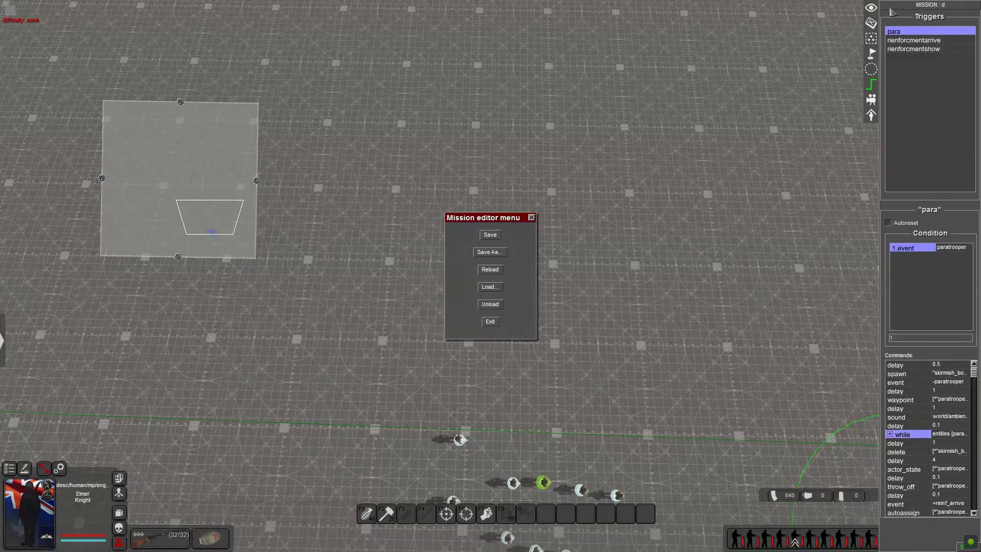
left_click(490, 234)
Look through the commands available for the para trigger and locate spawn in the scene category without adding it.
left_click_drag(974, 373, 949, 357)
middle_click_drag(715, 337, 613, 409)
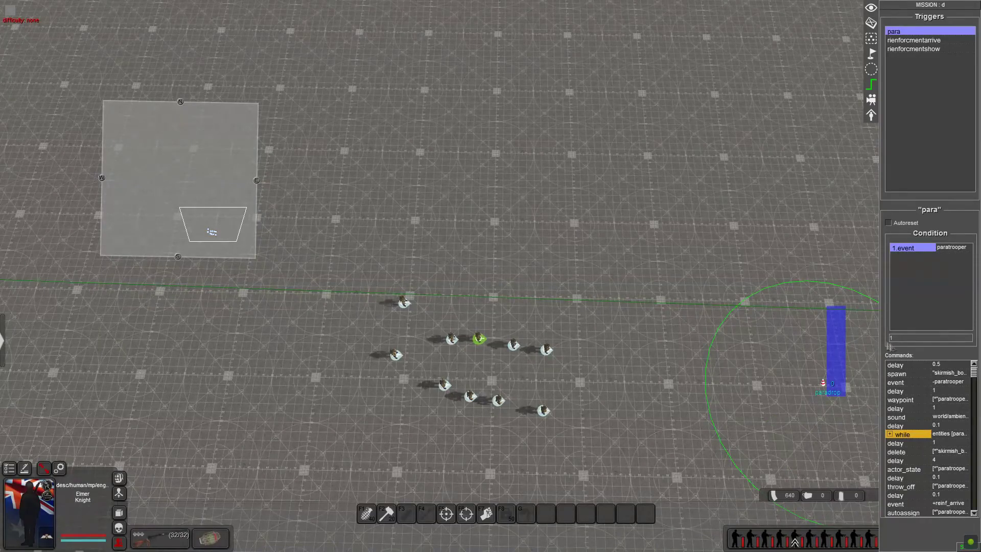
left_click(910, 365)
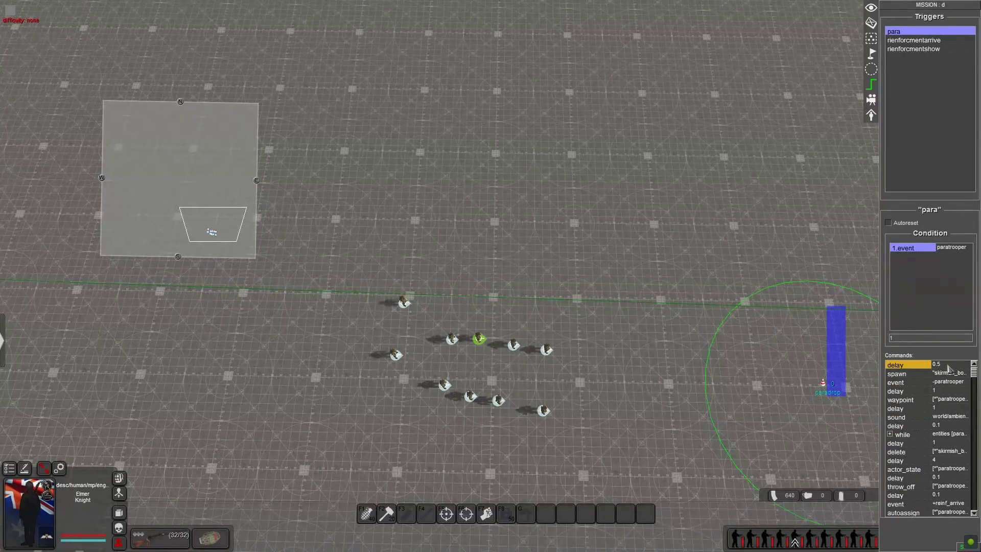
left_click(915, 375)
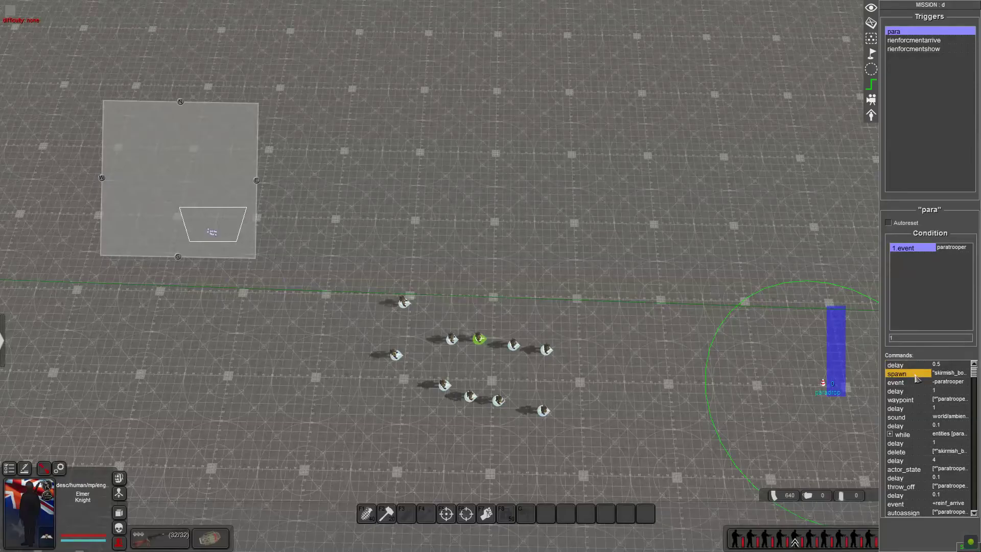
right_click(918, 377)
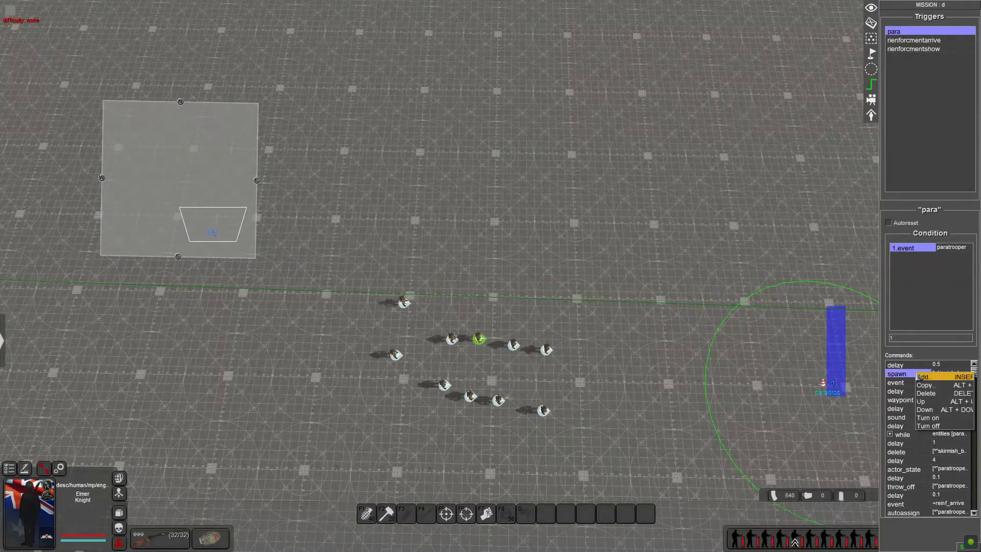
left_click(939, 380)
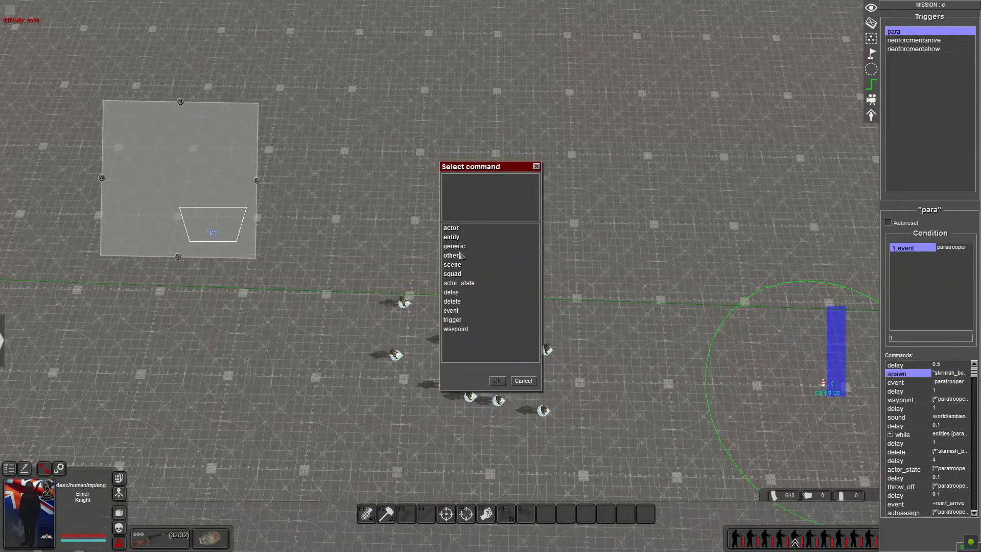
double_click(464, 228)
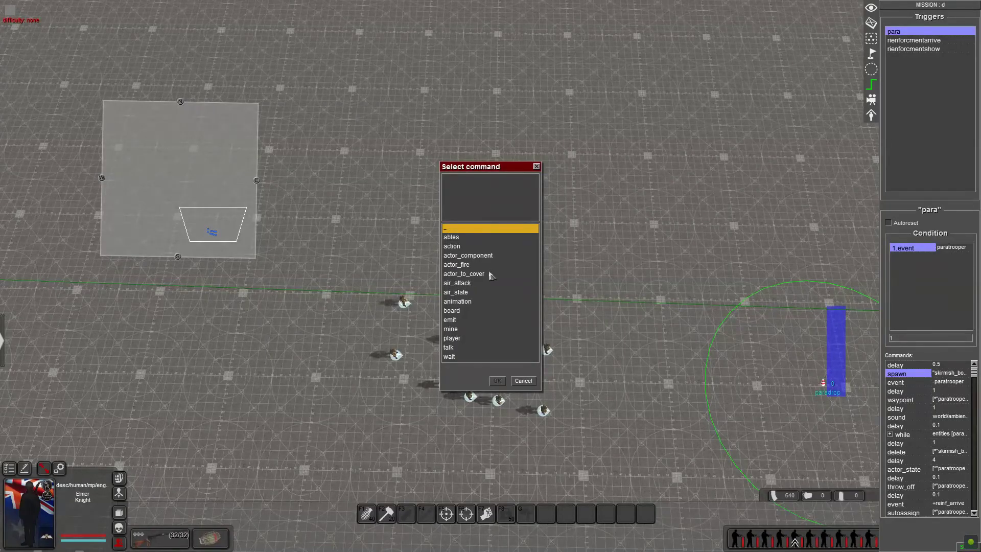
double_click(465, 230)
double_click(460, 231)
double_click(467, 231)
double_click(460, 237)
double_click(470, 239)
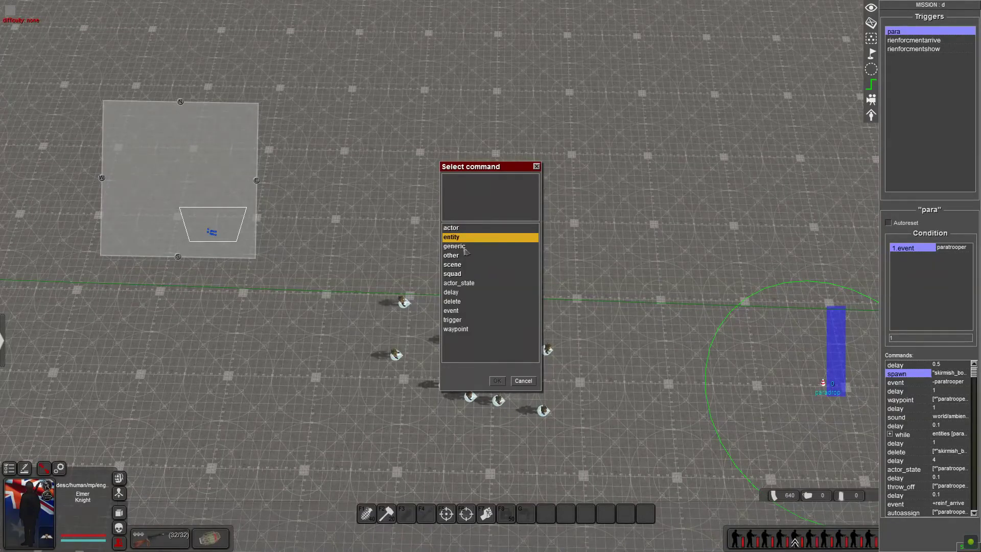
double_click(465, 250)
double_click(469, 237)
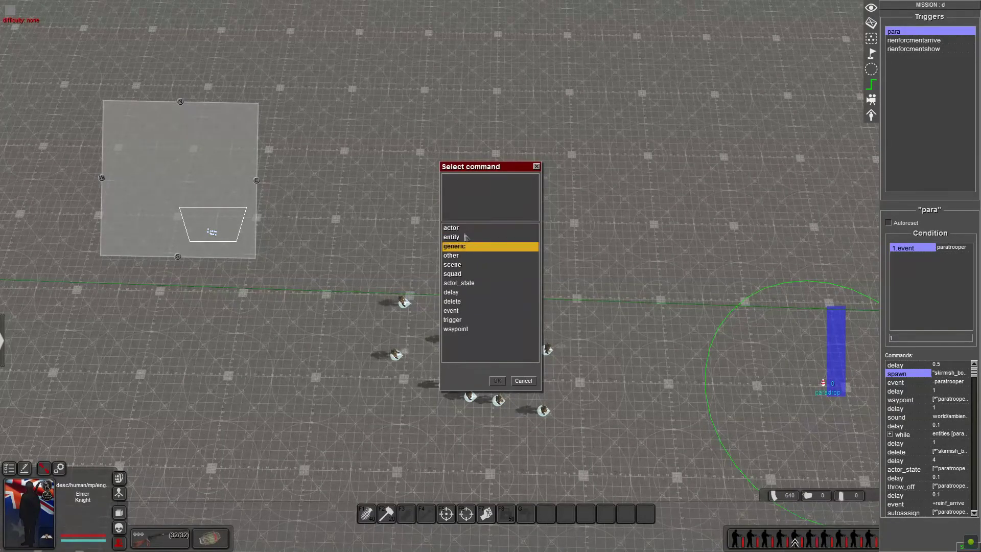
double_click(452, 265)
scroll(478, 297, "down", 5)
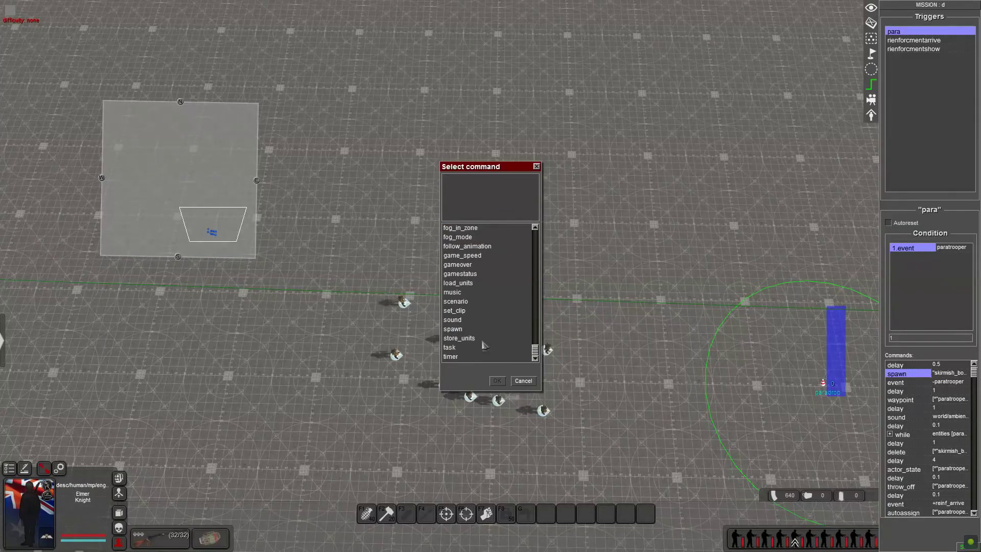
left_click(460, 329)
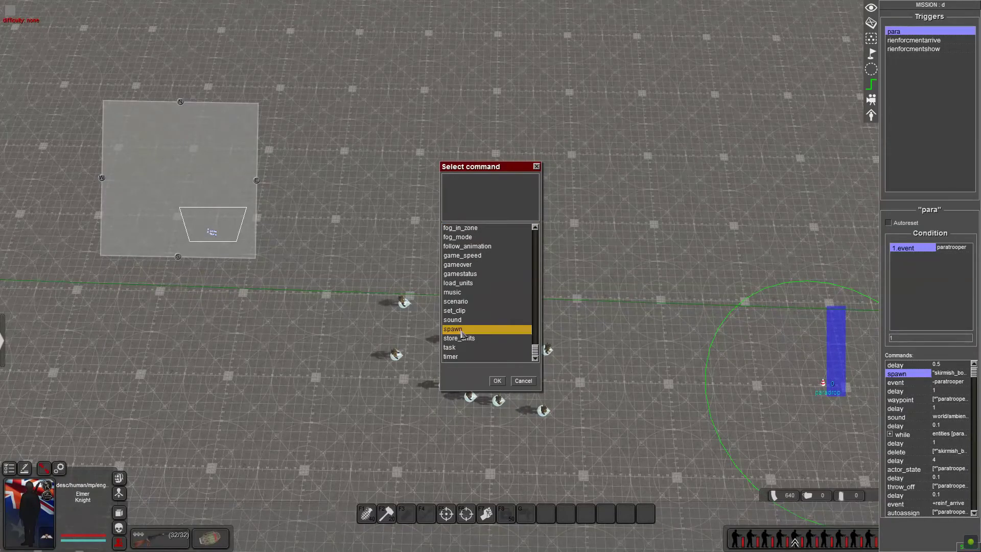
left_click(527, 380)
Open the properties of the para trigger's spawn command and check its waypoint against the drop area on the map.
double_click(949, 376)
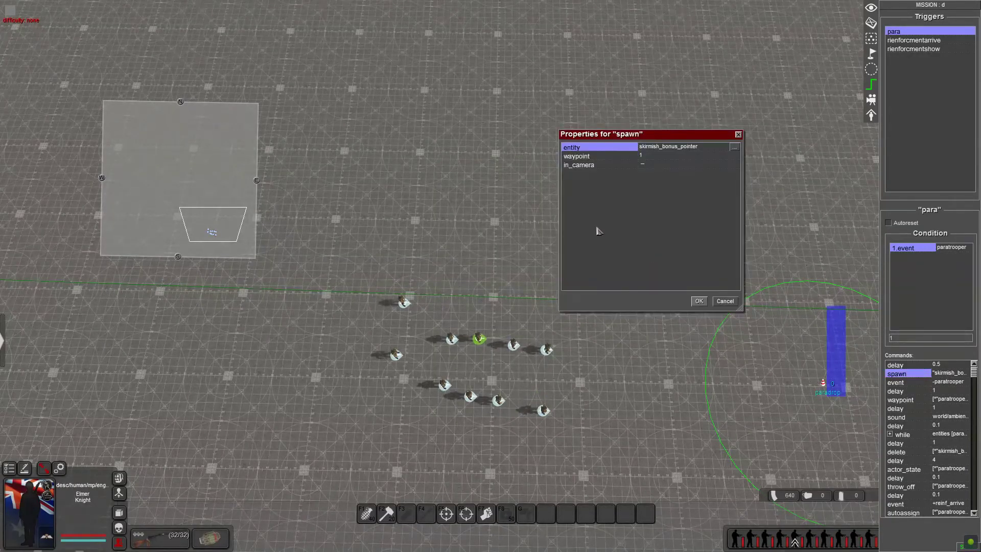
left_click(648, 158)
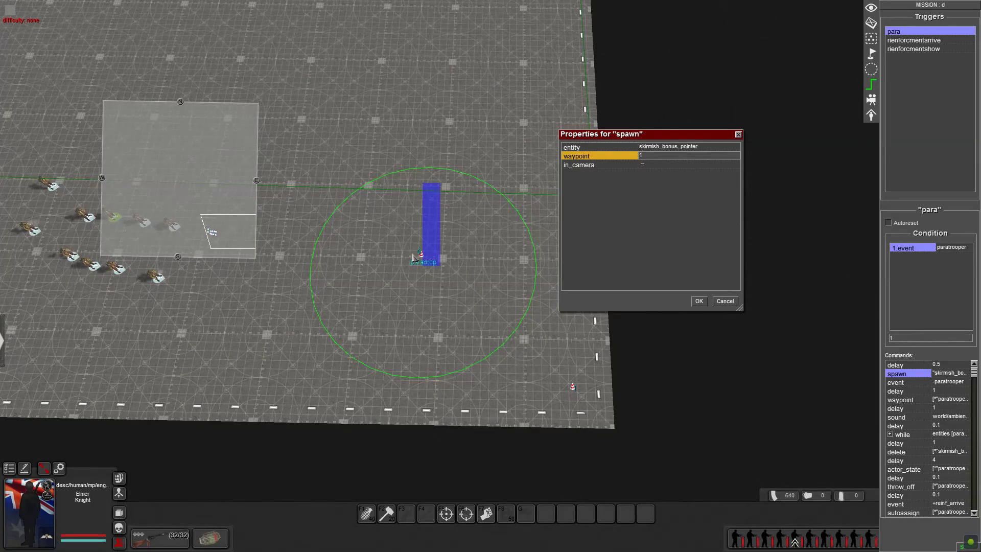
key("Left")
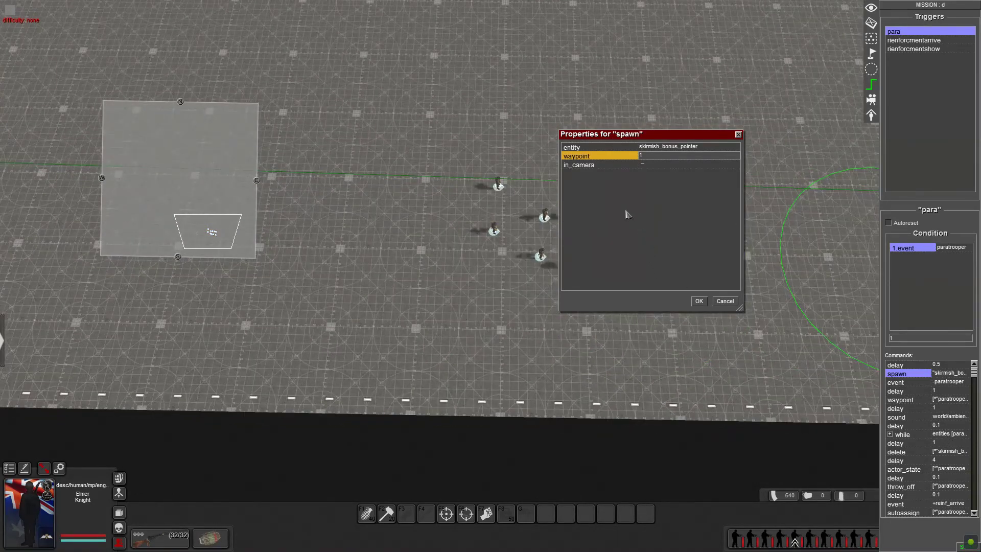
key("Right")
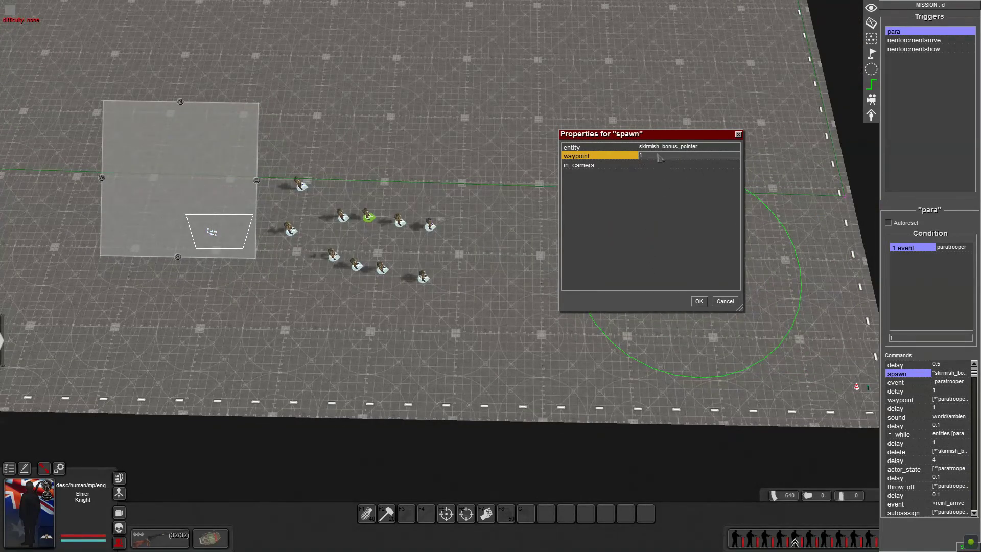
Search the spawn command's entity list for skirmish_bon_, discard the selection, and close the spawn properties.
left_click(712, 148)
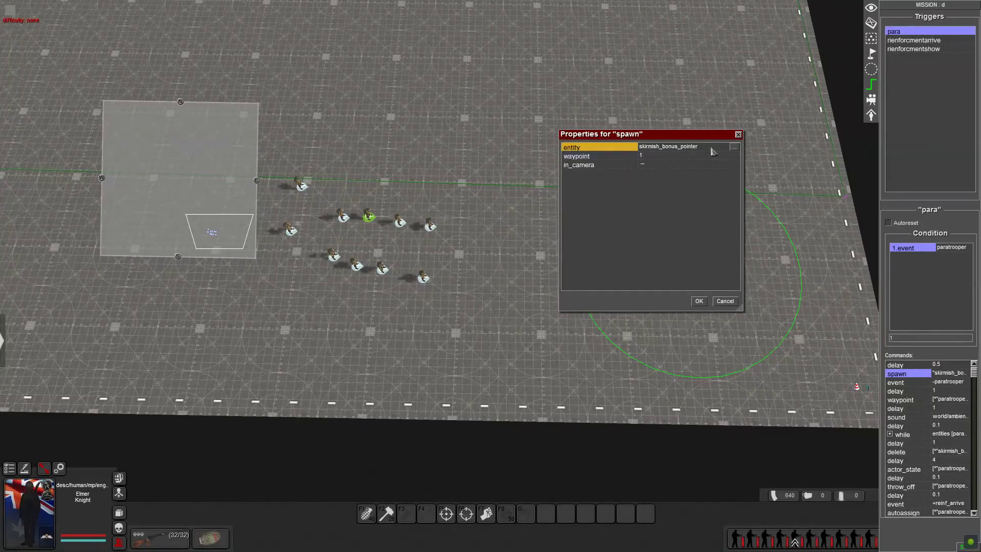
left_click(714, 151)
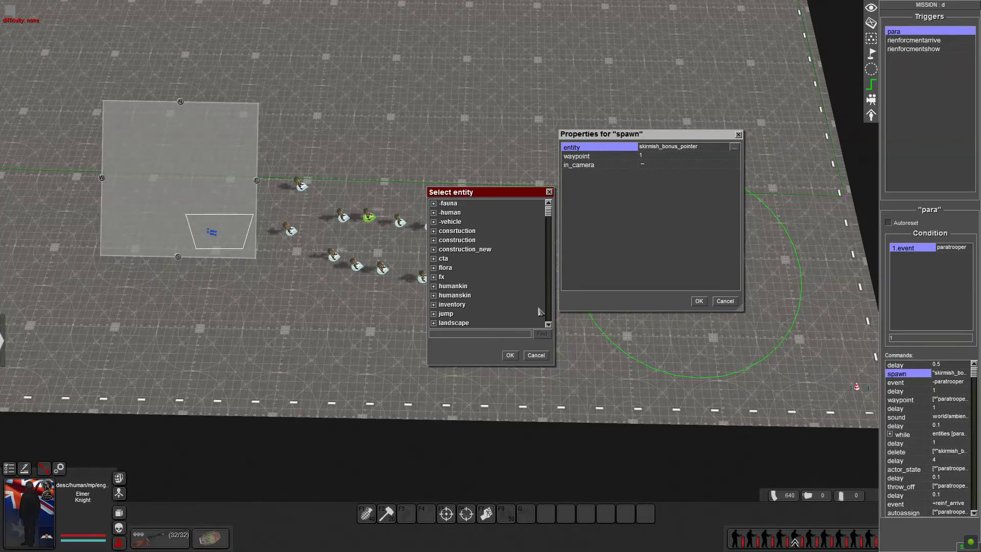
type("s")
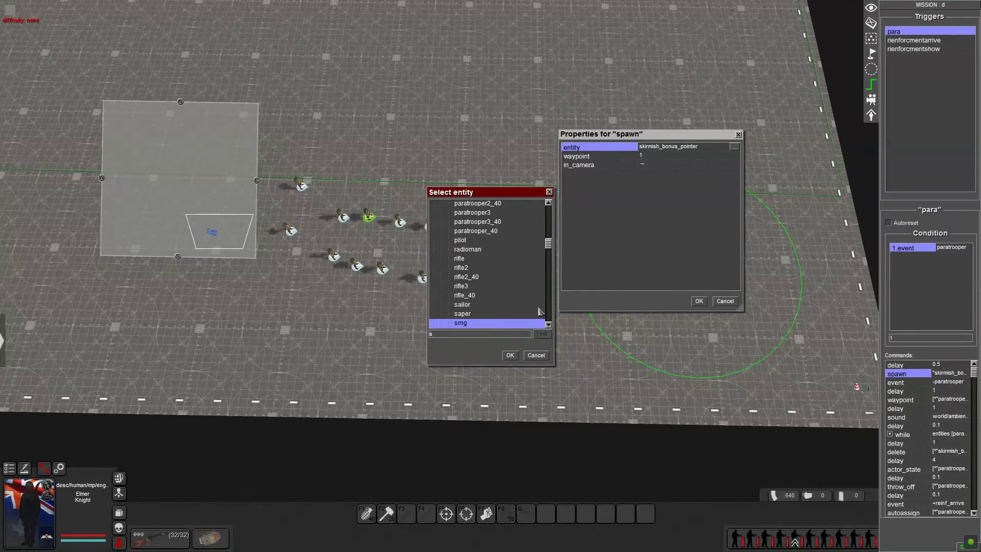
type("k")
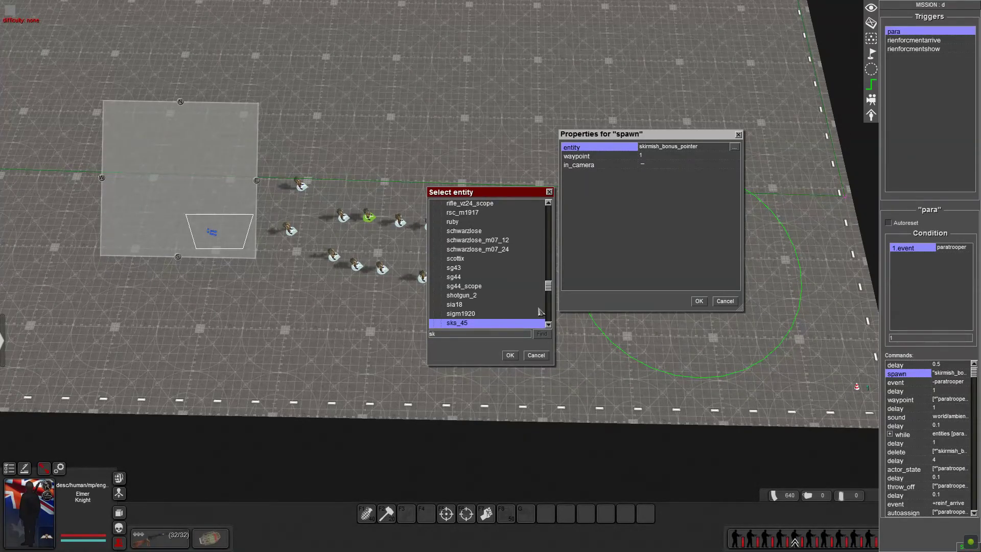
type("_irmish_bon_")
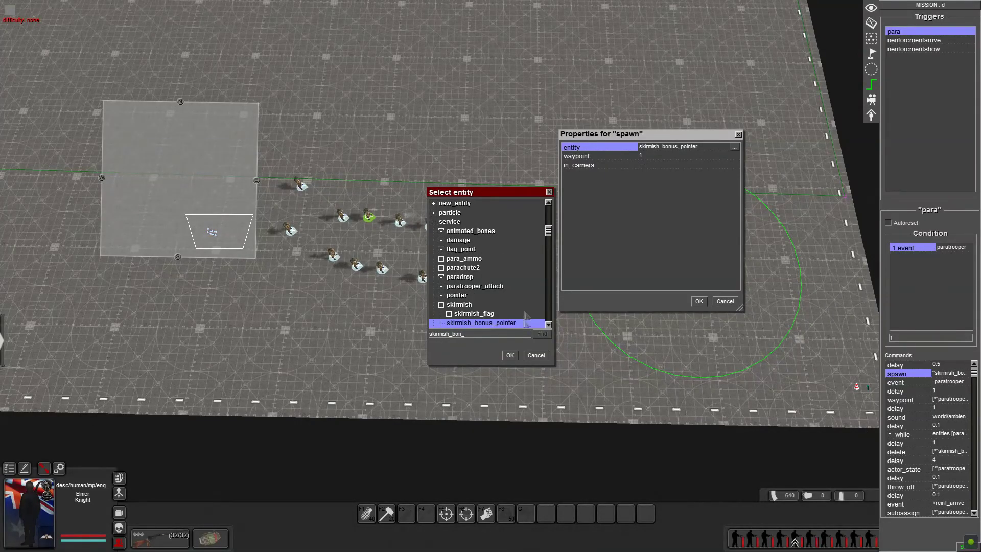
left_click(536, 355)
left_click(699, 301)
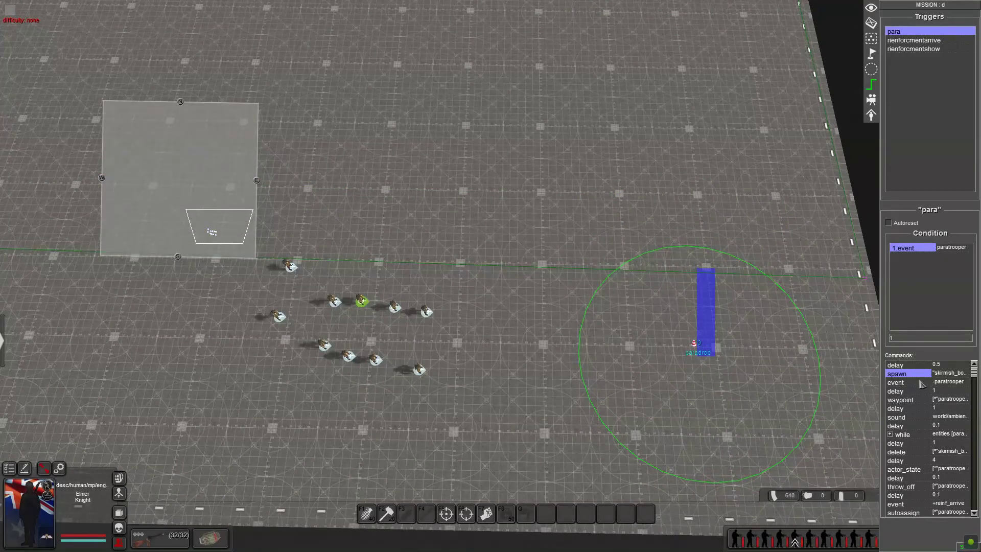
Review the event command after spawn, keeping paratrooper as its event, and check its mode and delay.
left_click(923, 383)
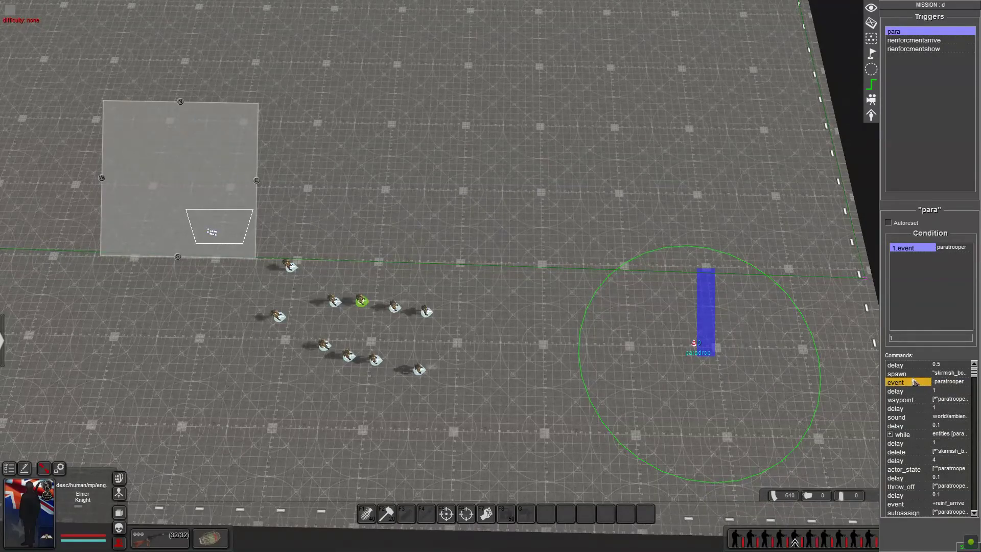
double_click(915, 384)
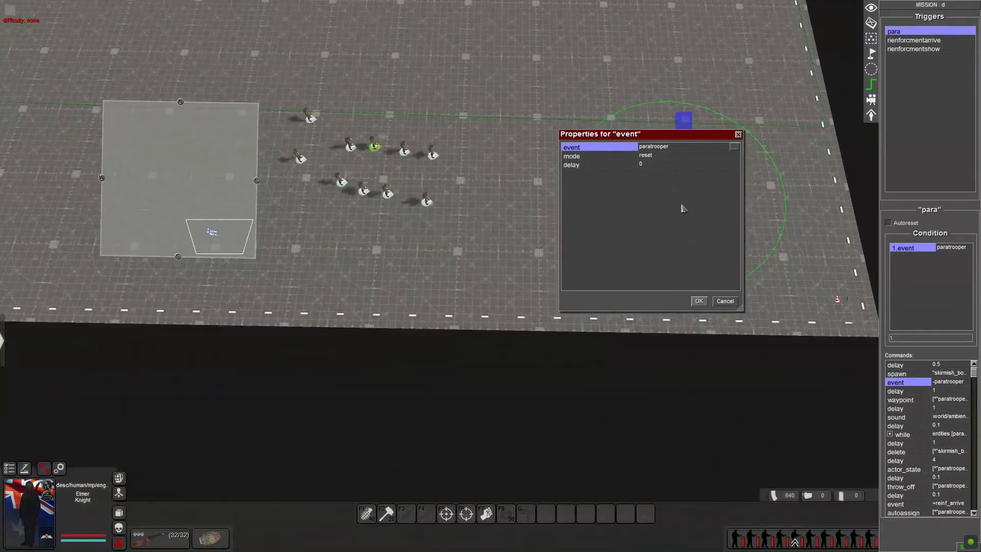
double_click(681, 148)
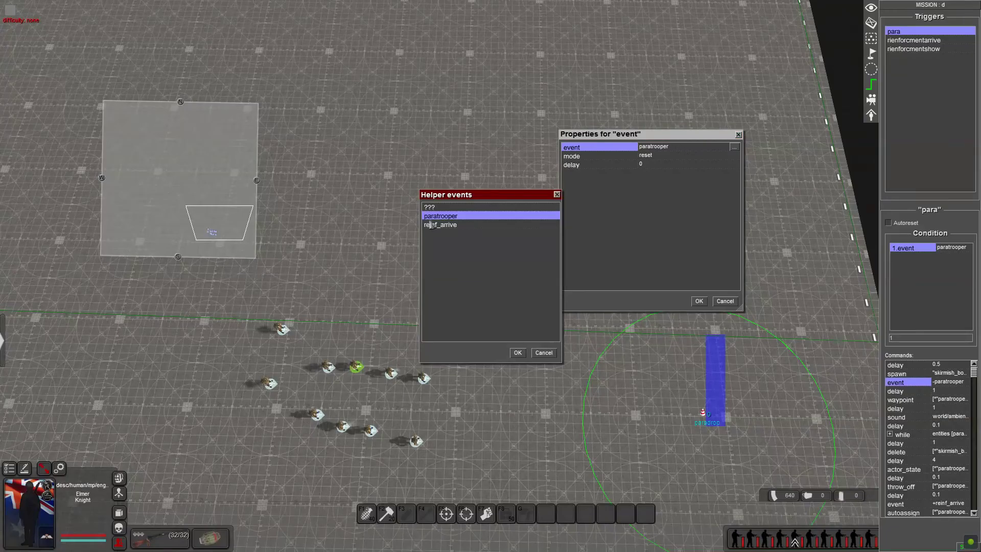
left_click(518, 353)
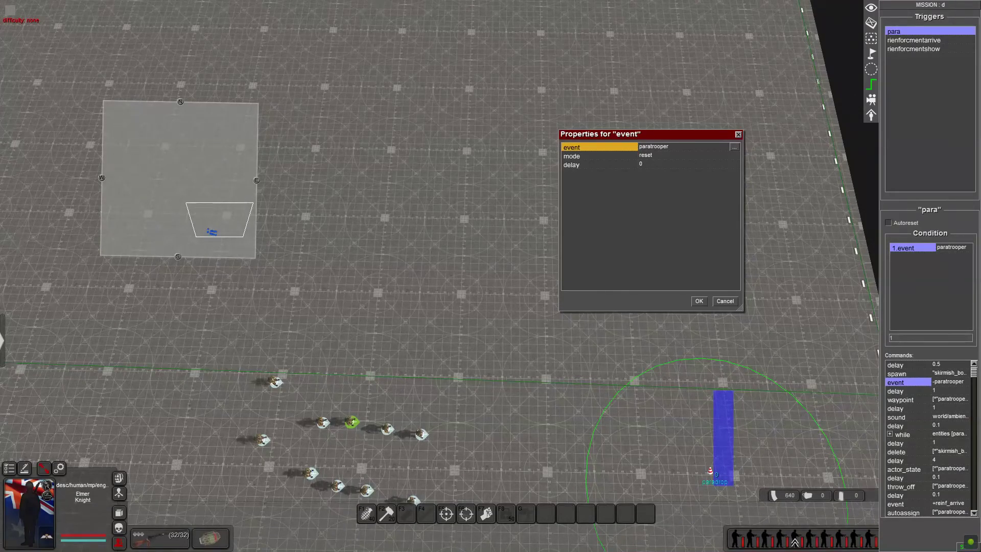
left_click(677, 156)
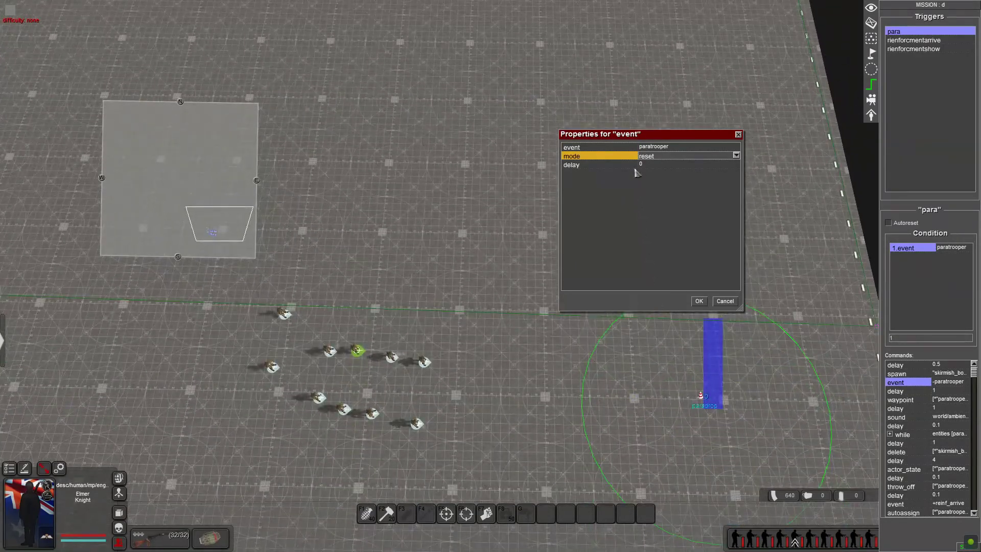
left_click(656, 165)
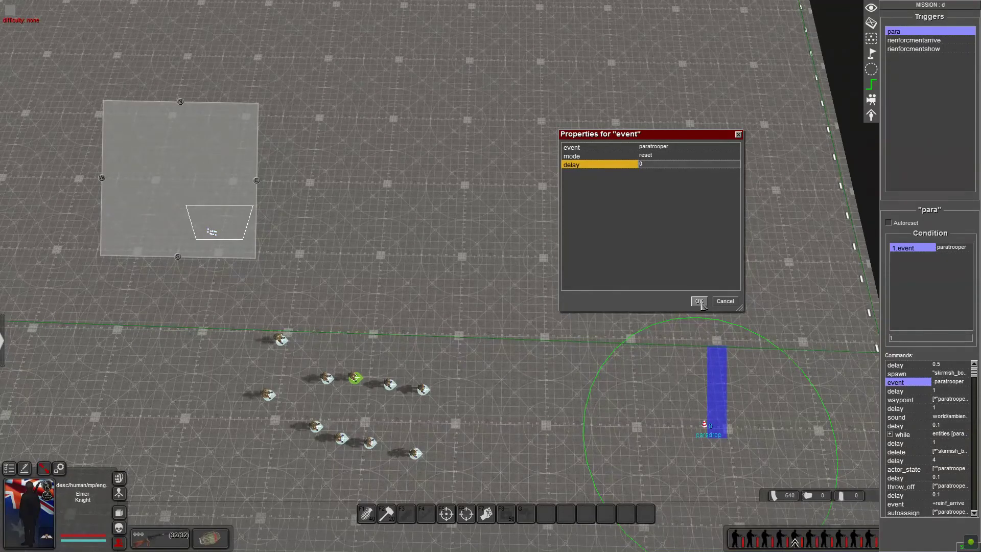
left_click(699, 301)
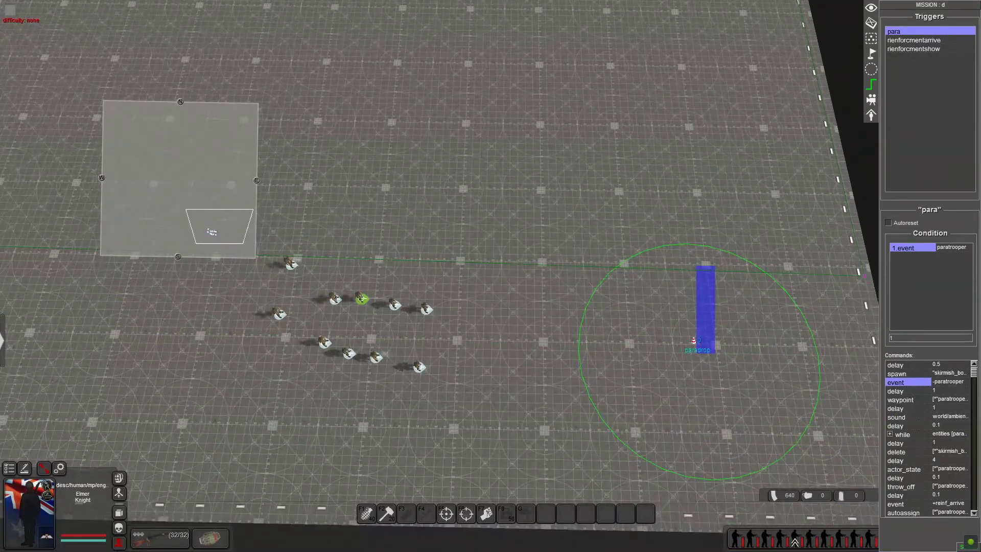
Look for the waypoint command among the commands available for the para trigger without adding it.
left_click(949, 391)
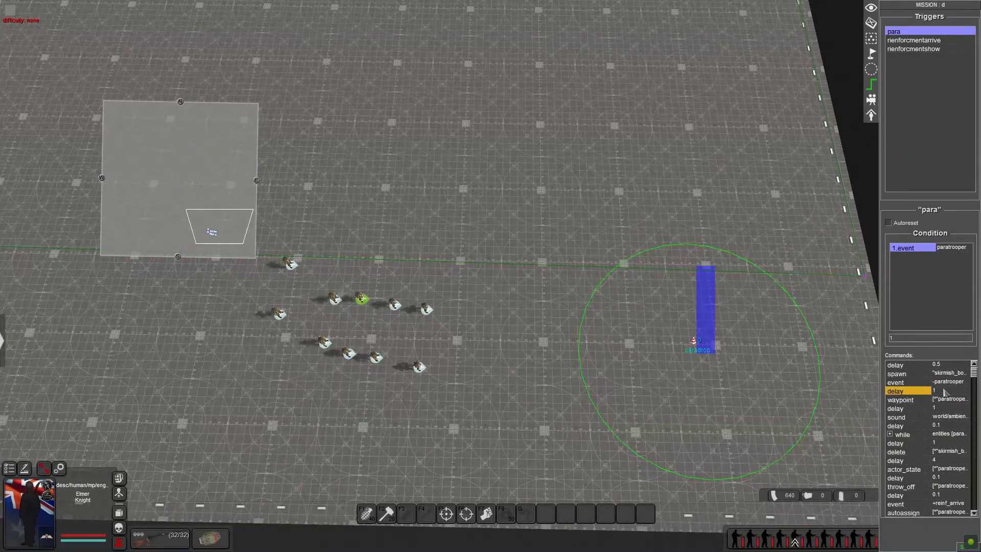
left_click(948, 401)
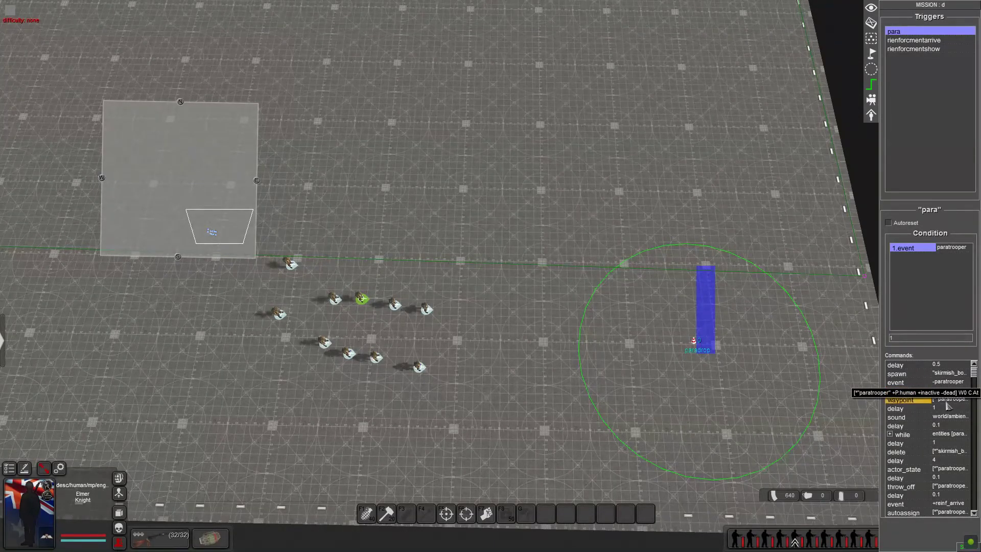
right_click(947, 401)
left_click(949, 407)
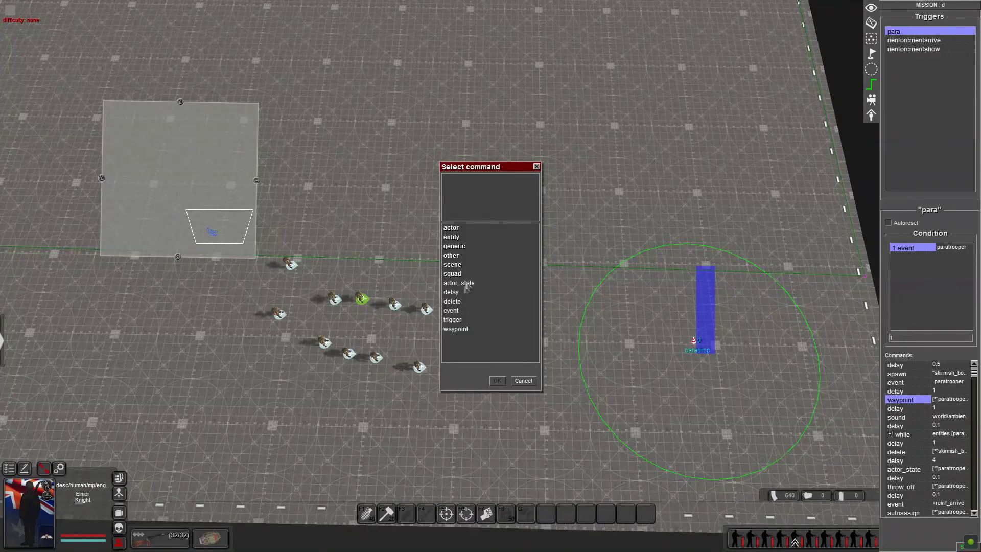
left_click(523, 380)
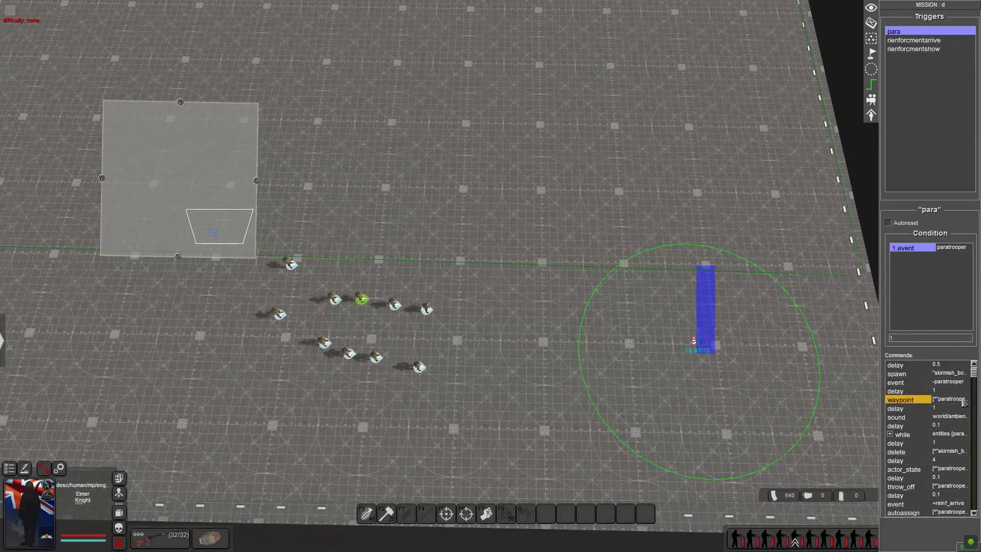
Open the para trigger's waypoint command properties, keep who on actor, and check the actors' source and group options.
double_click(964, 403)
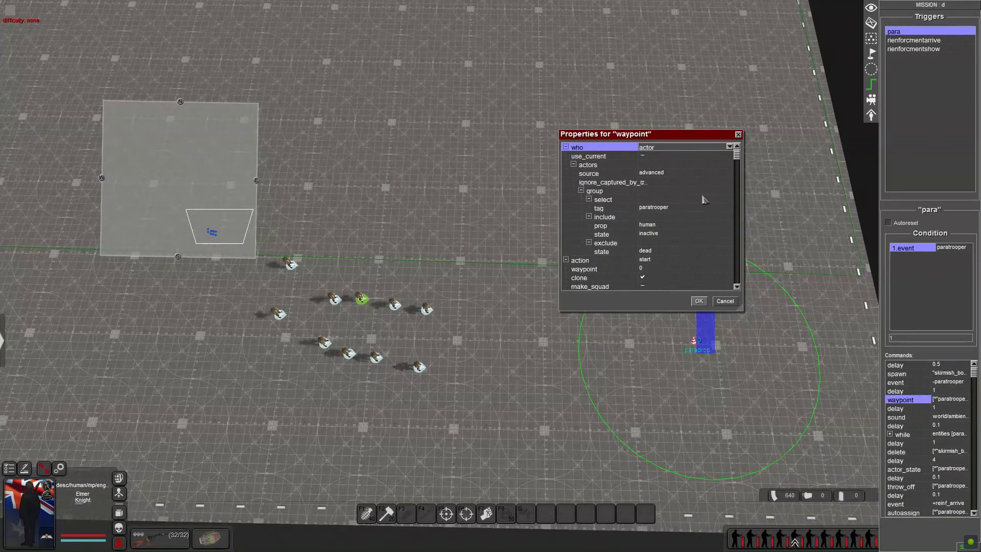
left_click(673, 148)
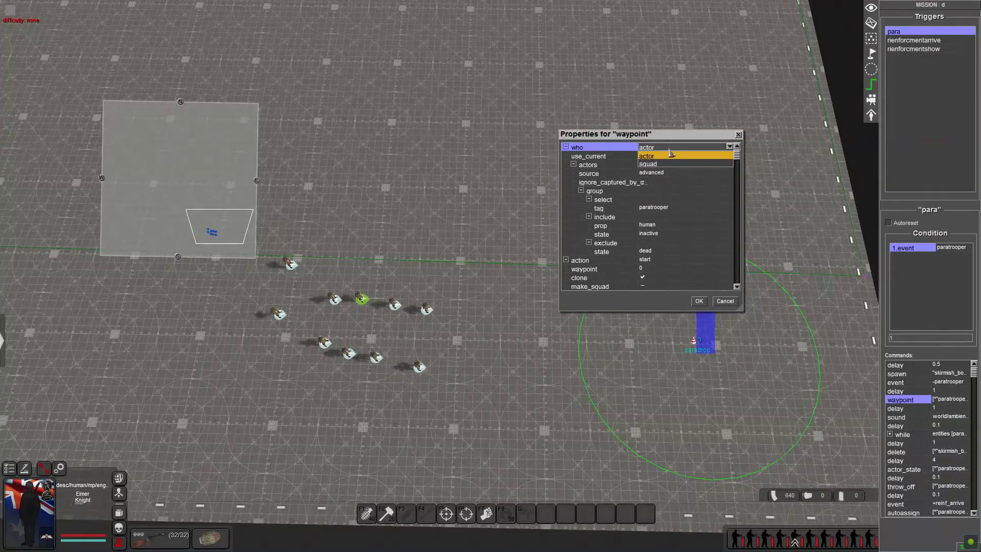
left_click(671, 157)
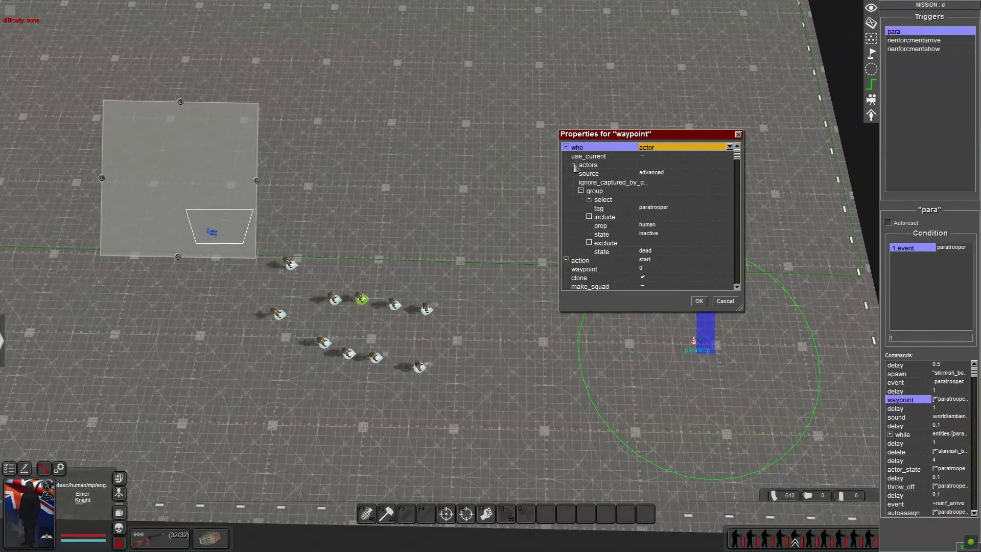
left_click(693, 174)
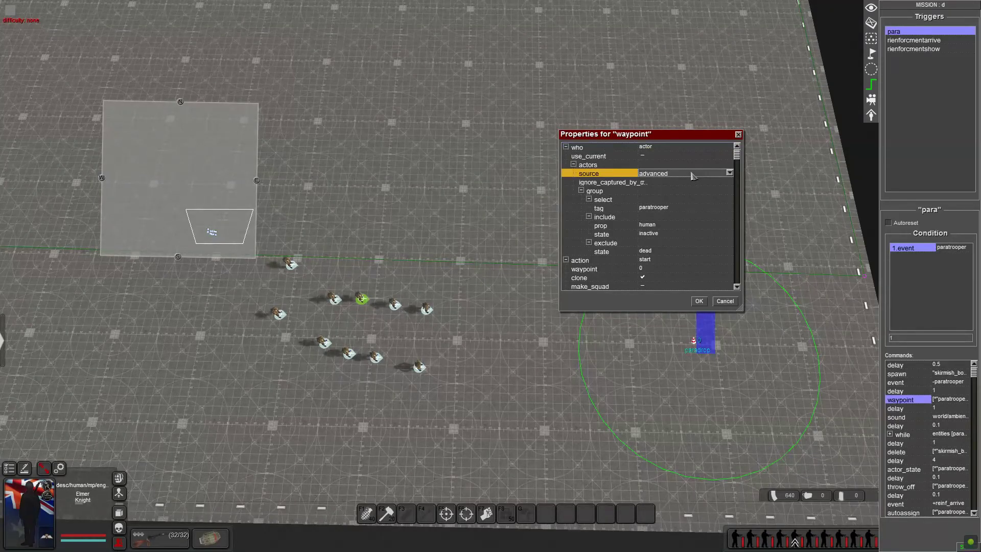
right_click(604, 194)
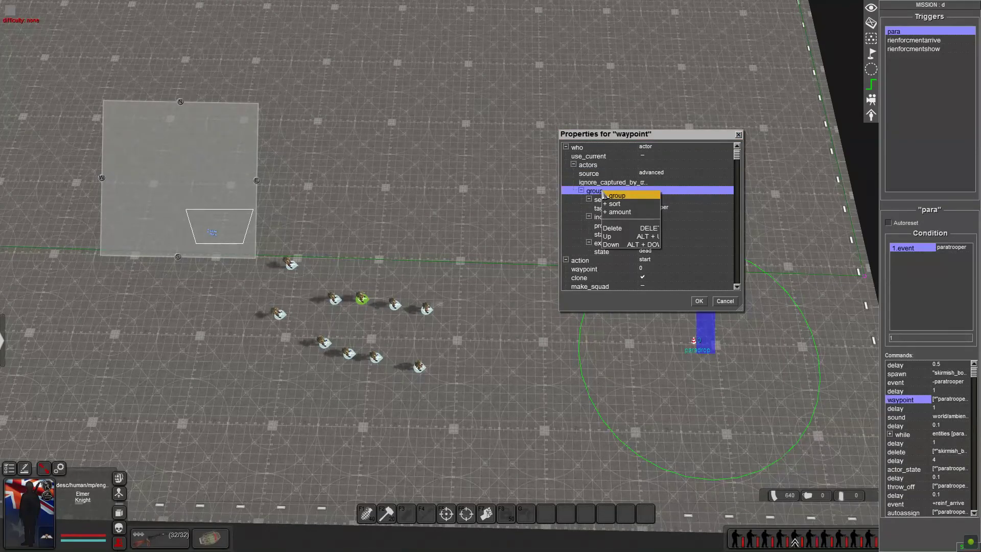
left_click(622, 134)
Check the waypoint command's group filters: the selected tag, the included prop and state, and the excluded state.
left_click(620, 209)
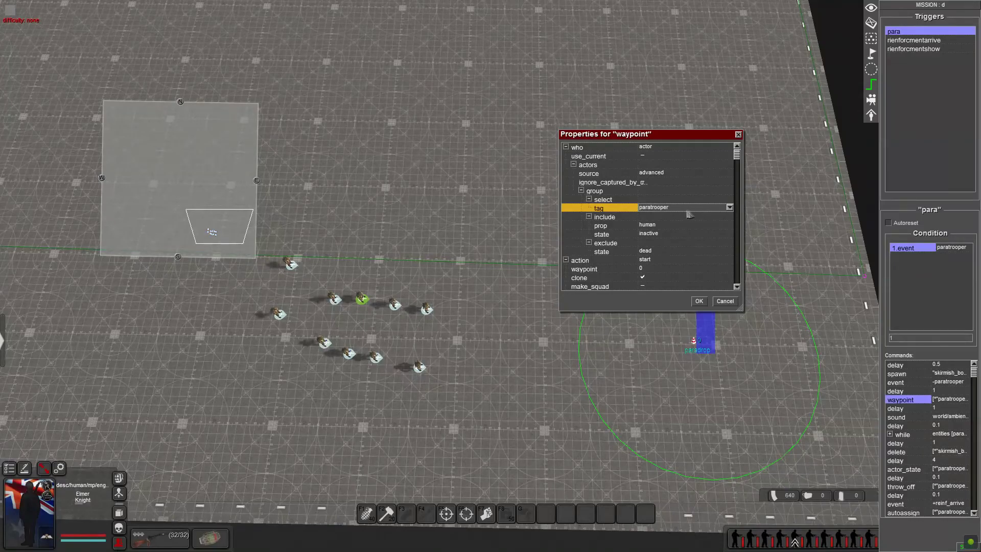
left_click(615, 219)
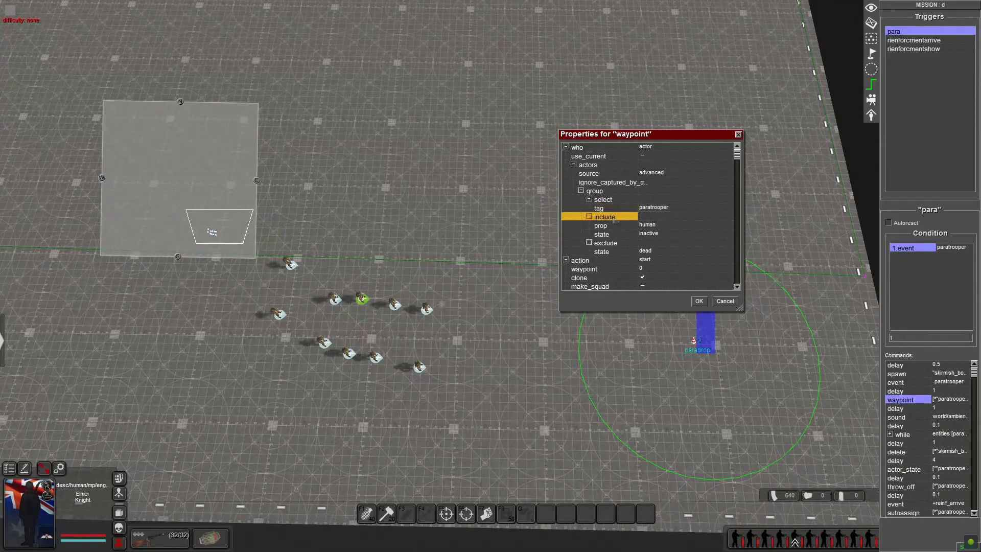
left_click(614, 227)
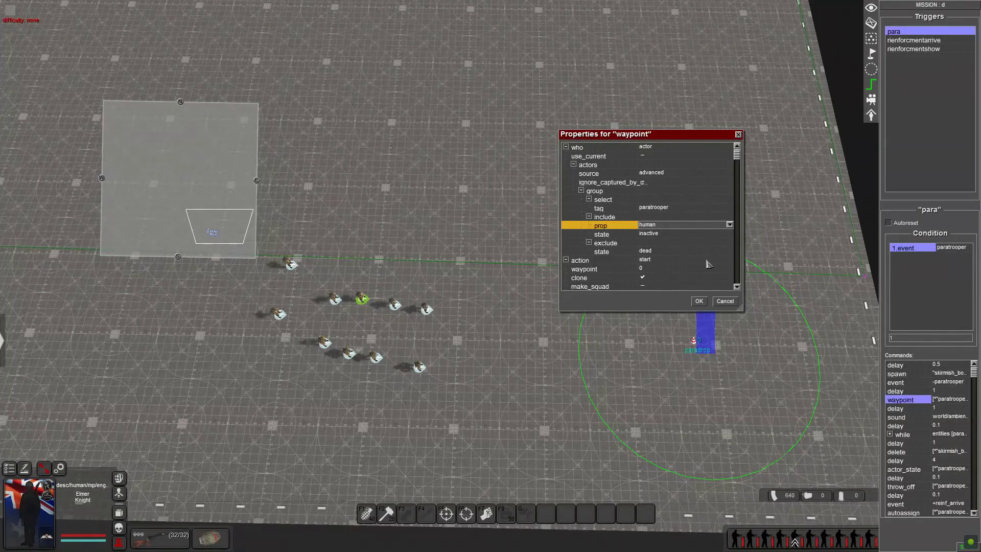
mouse_move(737, 154)
left_mouse_down()
mouse_move(747, 201)
mouse_move(740, 166)
left_mouse_up()
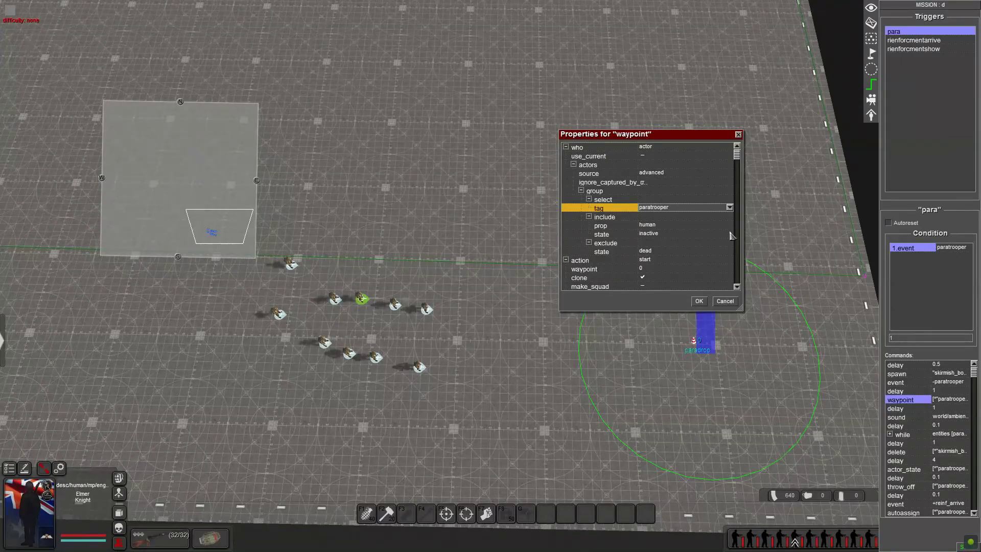
left_click(670, 235)
left_click(720, 190)
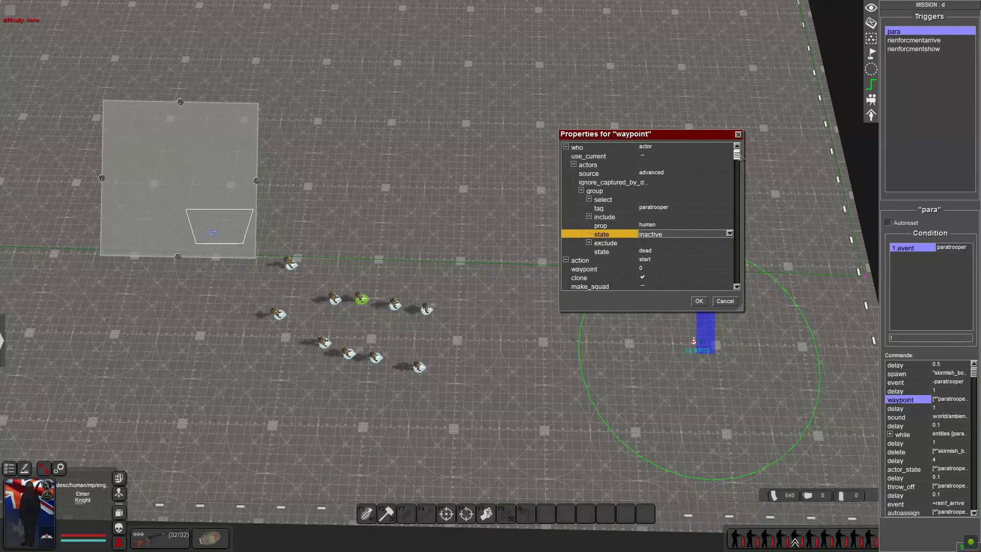
left_click(656, 252)
left_click_drag(737, 164, 718, 285)
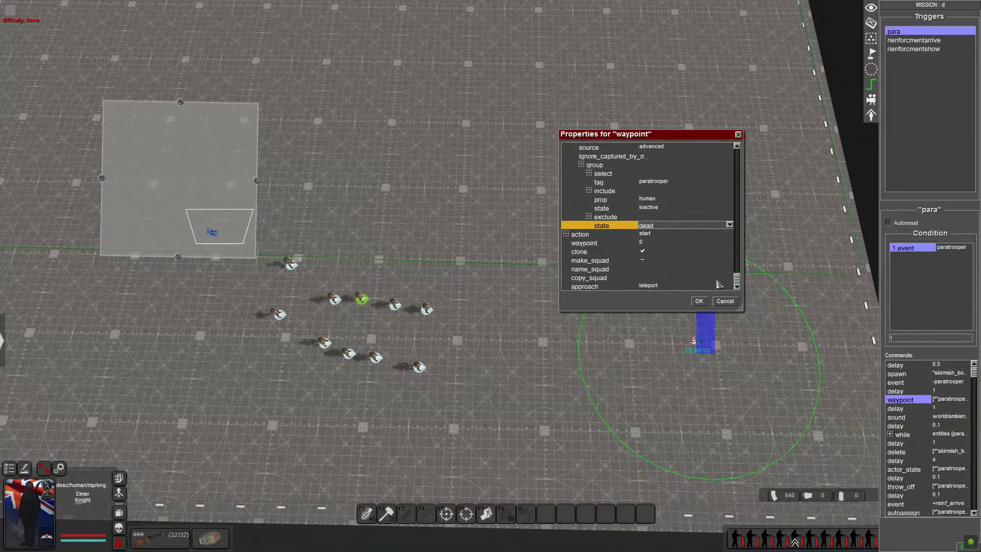
Keep the waypoint command's action on start, review the approach options without changing teleport, and close the properties.
left_click(593, 237)
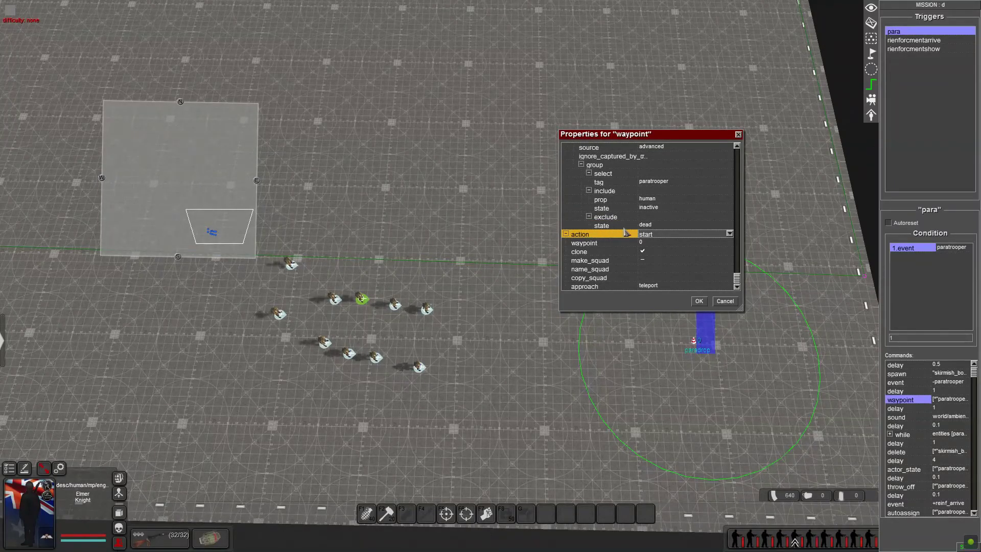
left_click(671, 234)
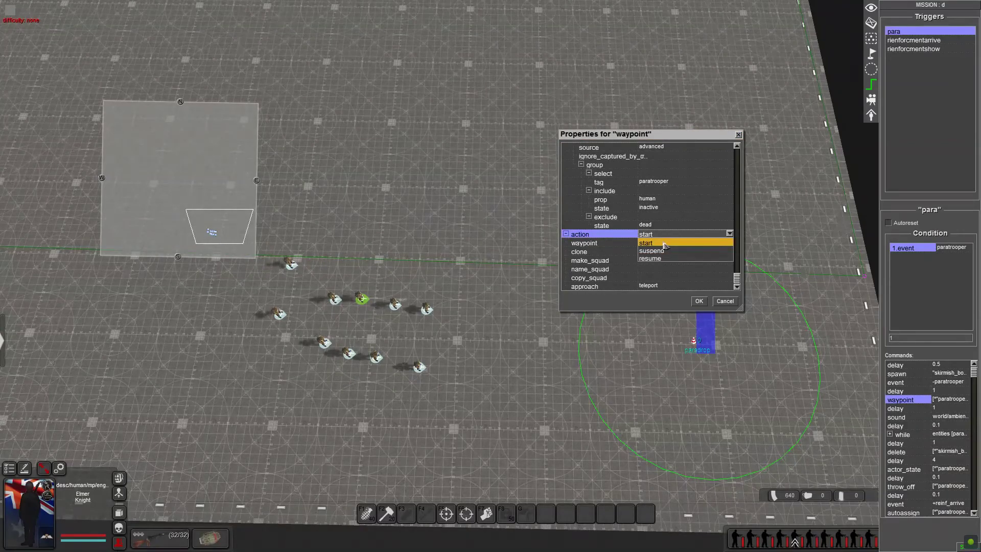
left_click(645, 243)
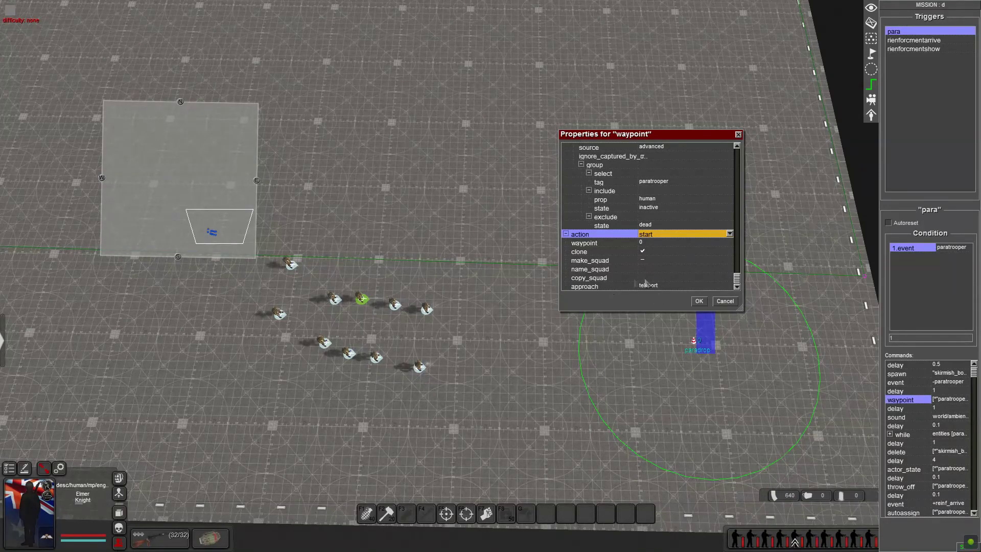
left_click(679, 286)
left_click(678, 287)
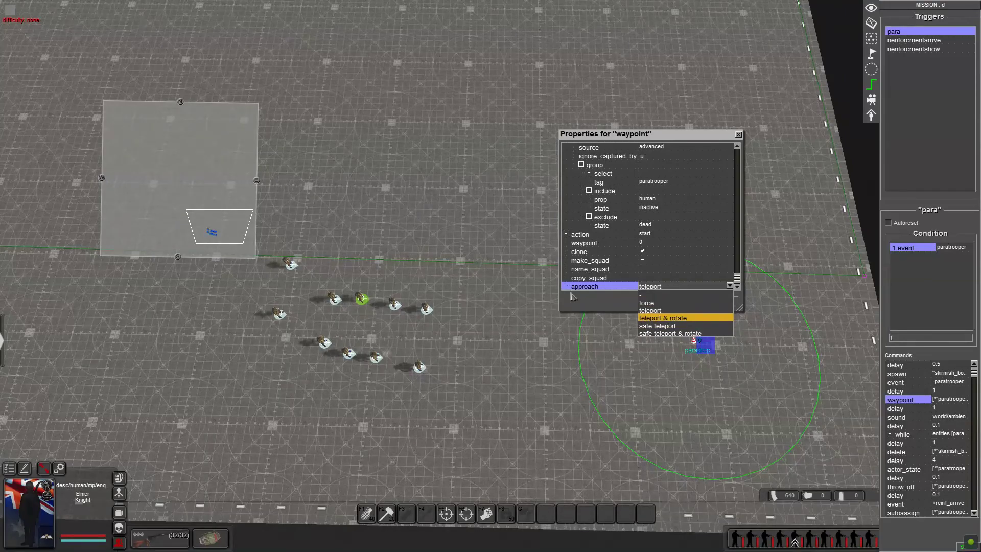
left_click(593, 304)
left_click(697, 301)
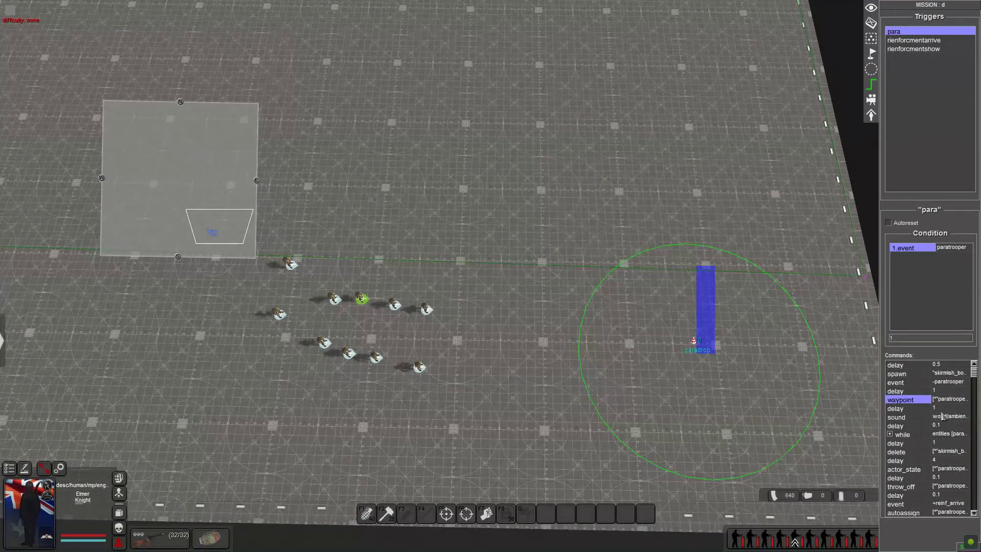
Open the properties of the para trigger's sound command and browse the top-level sound folders, discarding the selection.
left_click(916, 409)
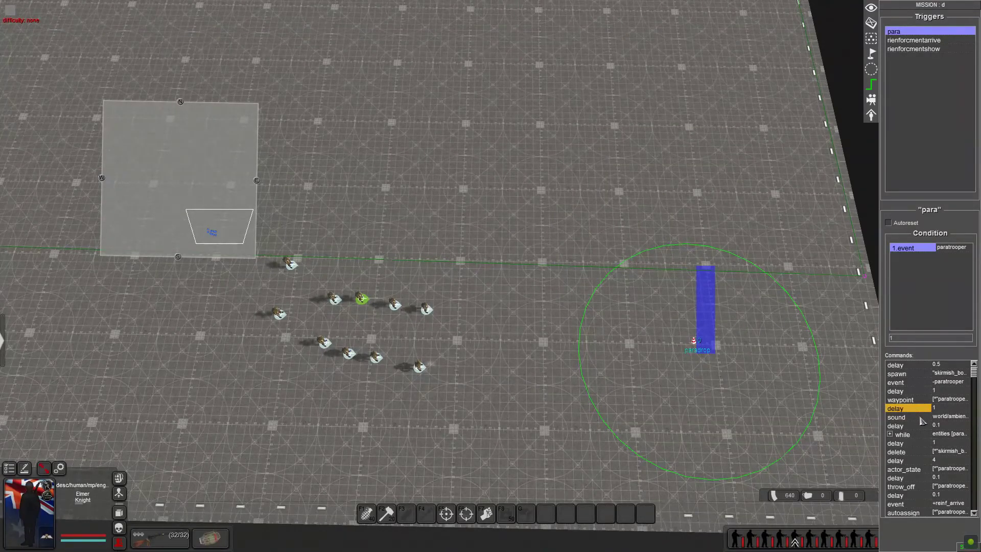
left_click(922, 419)
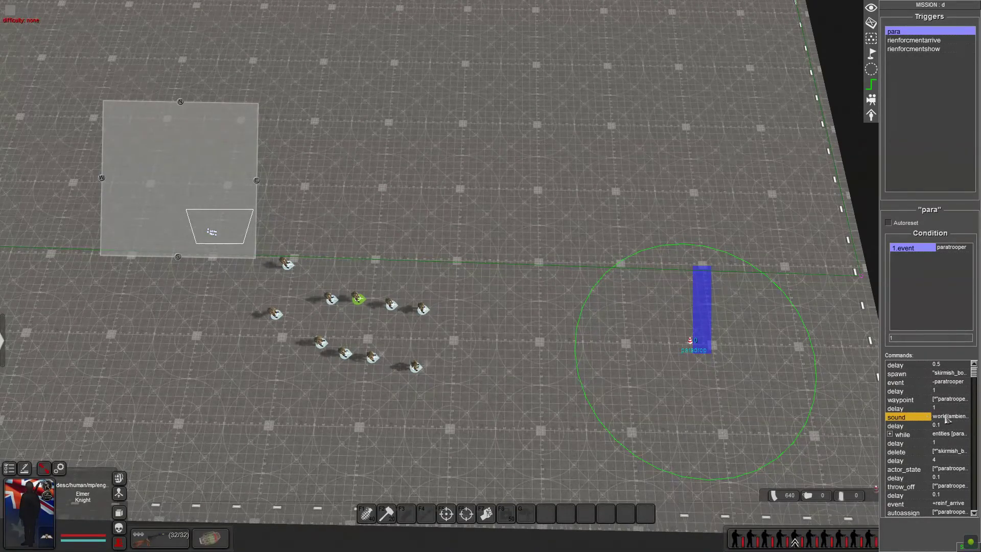
double_click(938, 417)
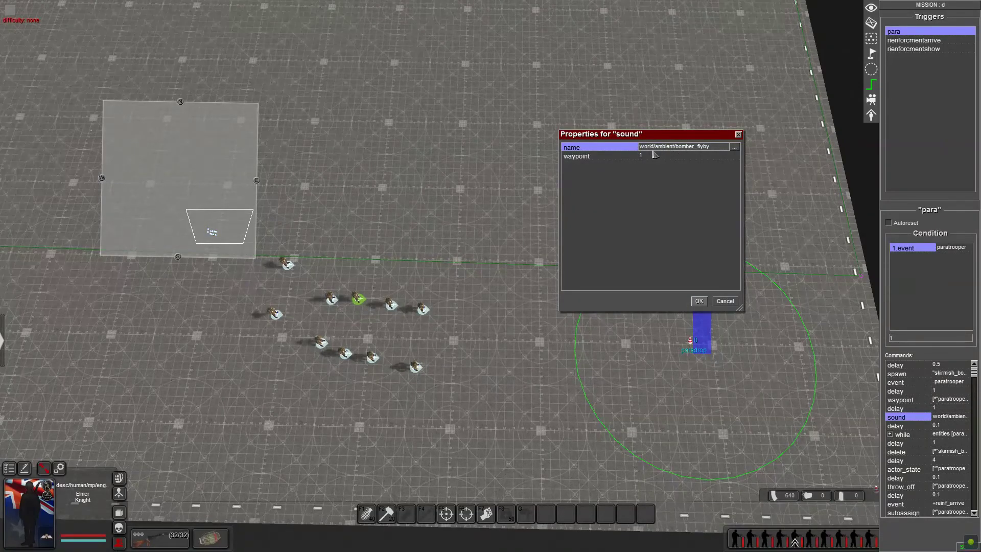
left_click(735, 148)
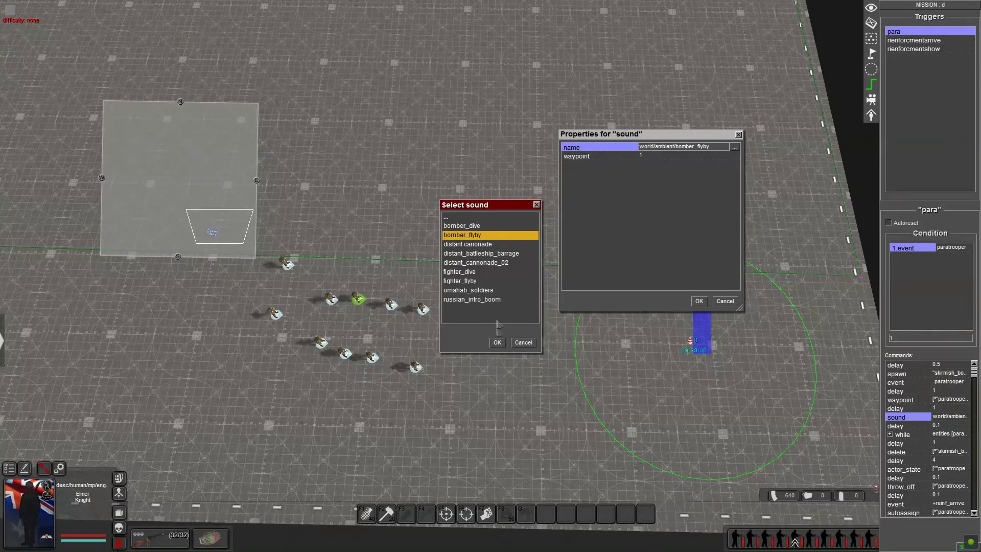
left_click(454, 218)
double_click(451, 219)
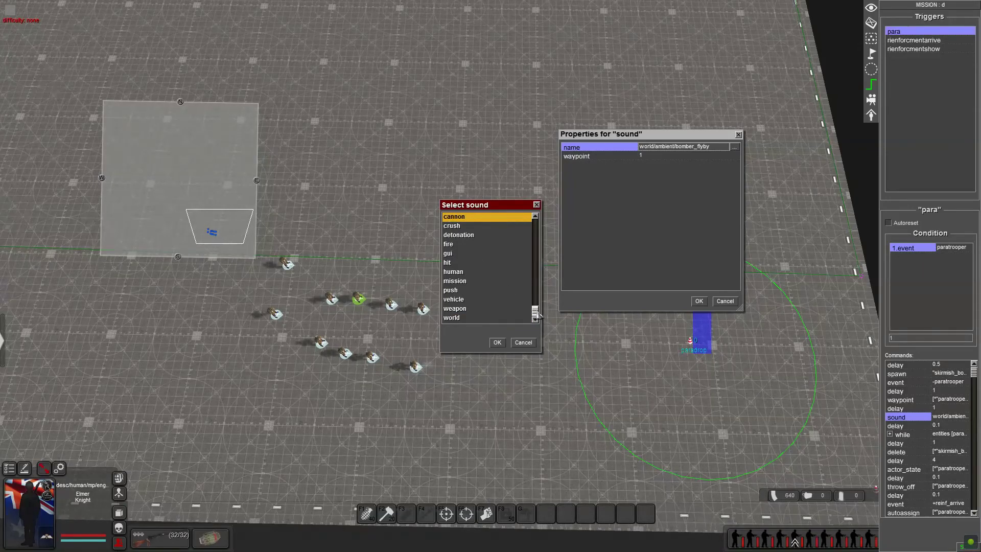
left_click_drag(535, 312, 534, 240)
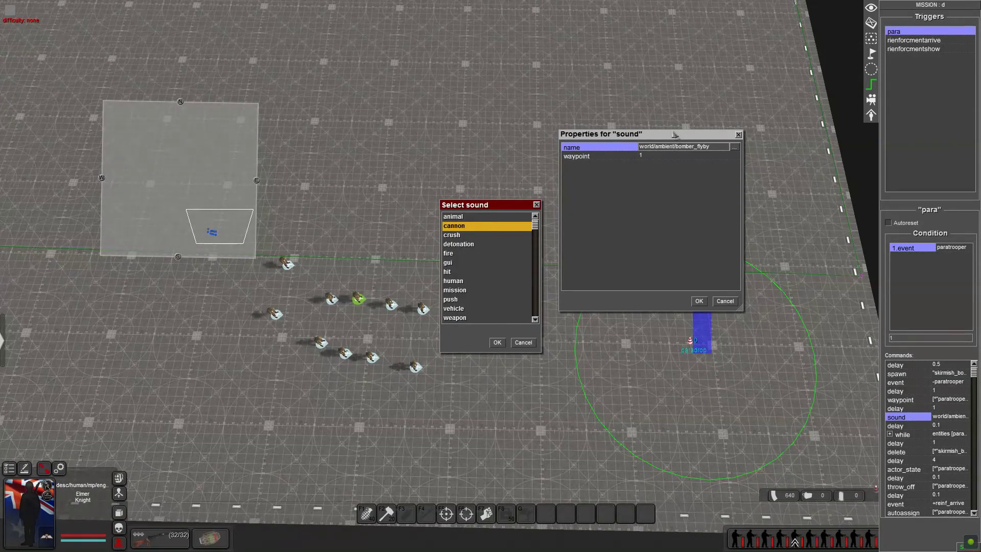
left_click(524, 342)
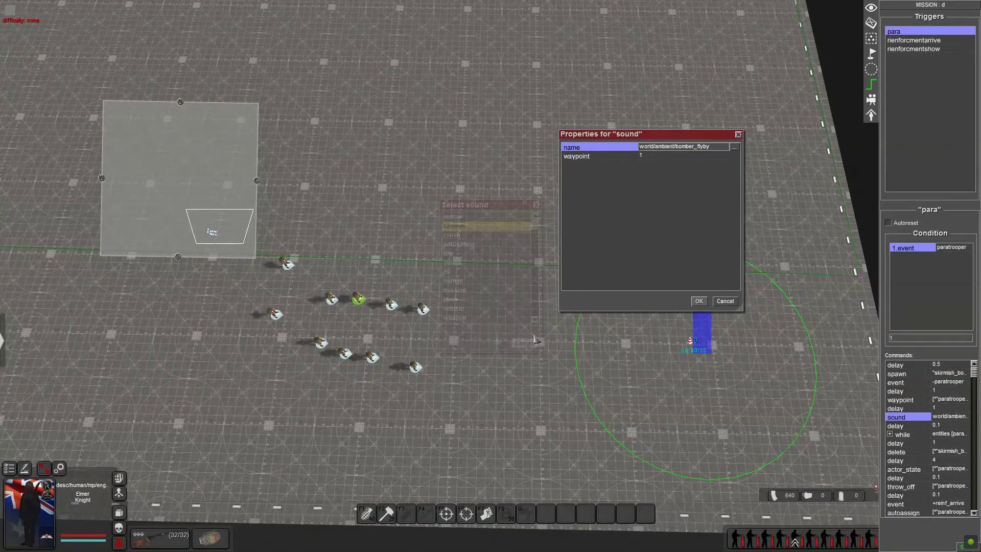
Locate bomber_flyby in the world/ambient sounds, discard the selection, and close the sound properties after checking the waypoint.
left_click(711, 148)
double_click(448, 218)
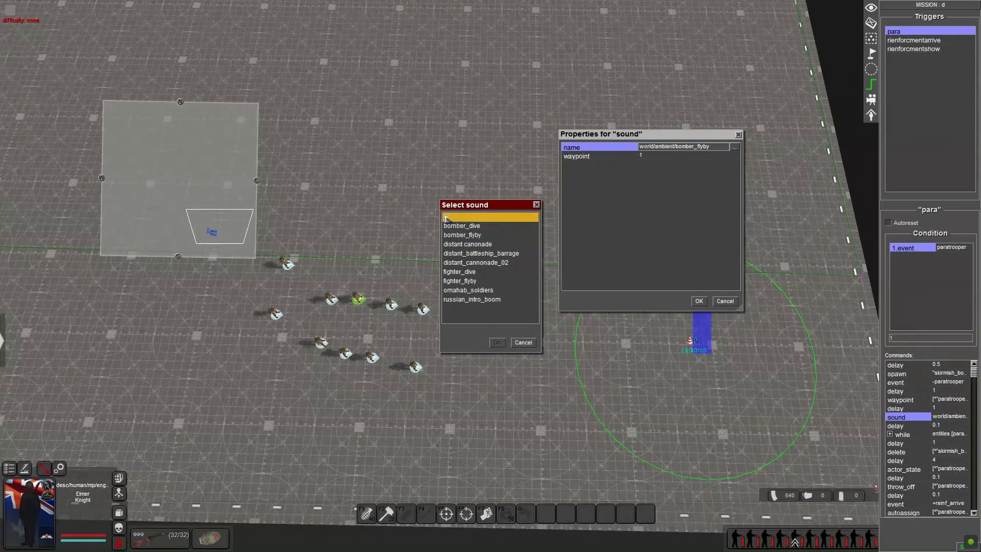
left_click(449, 218)
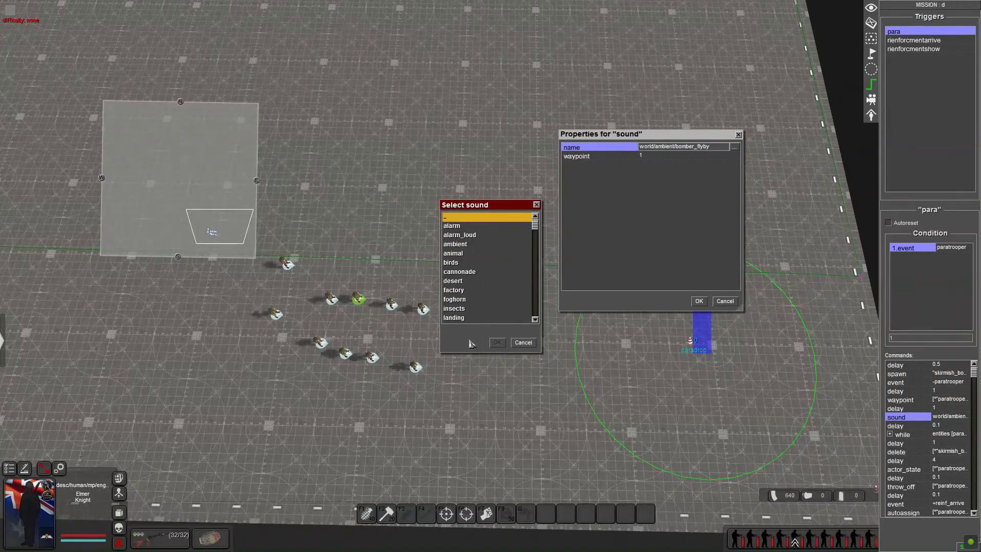
double_click(455, 217)
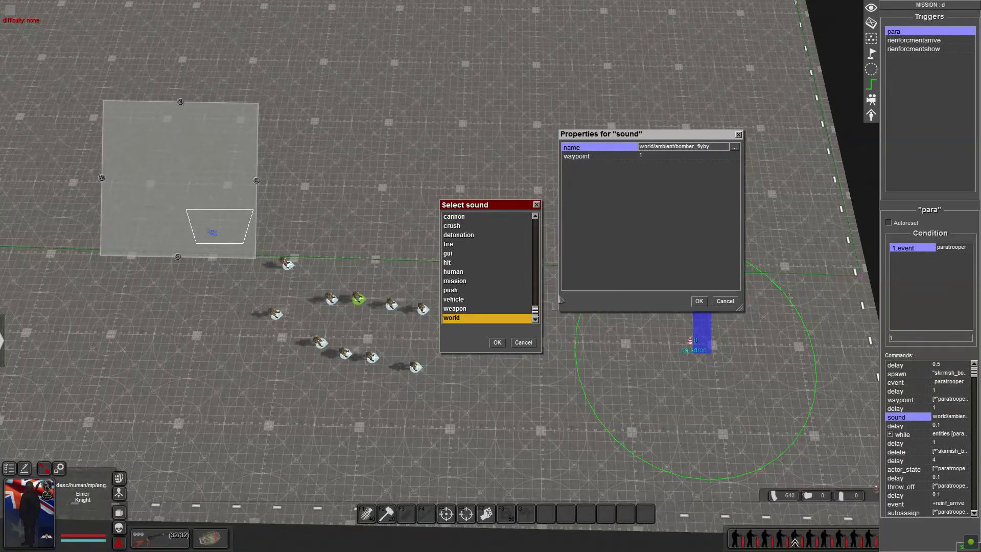
double_click(460, 318)
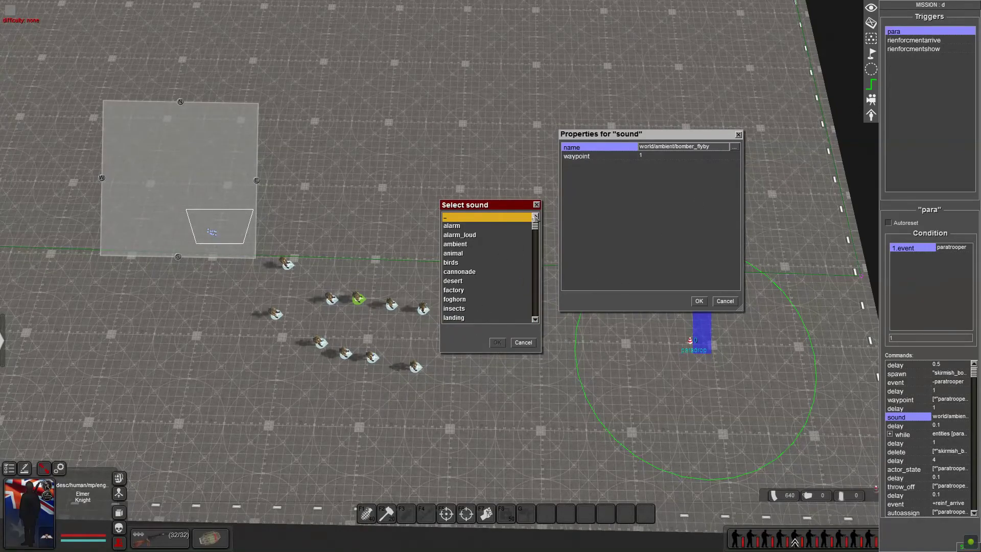
double_click(457, 244)
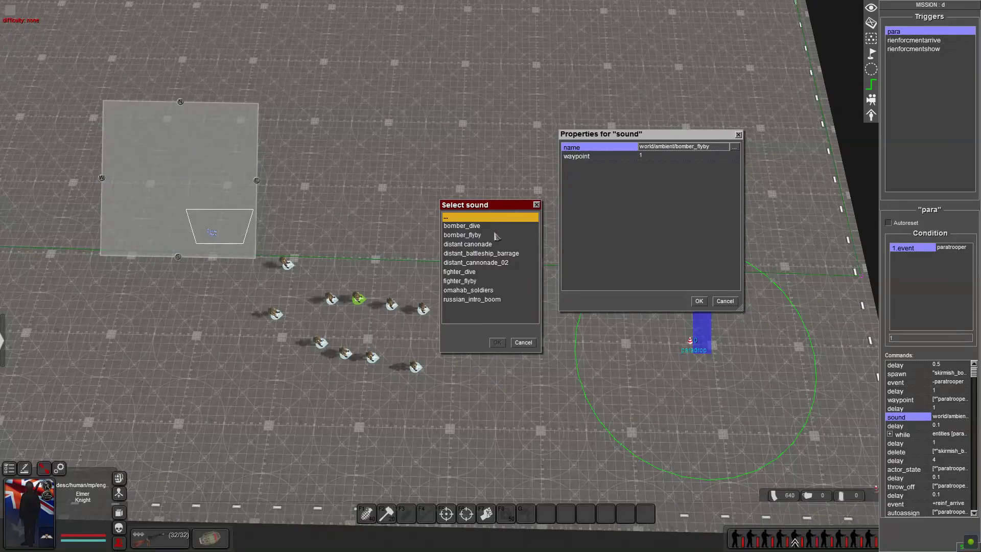
left_click(452, 237)
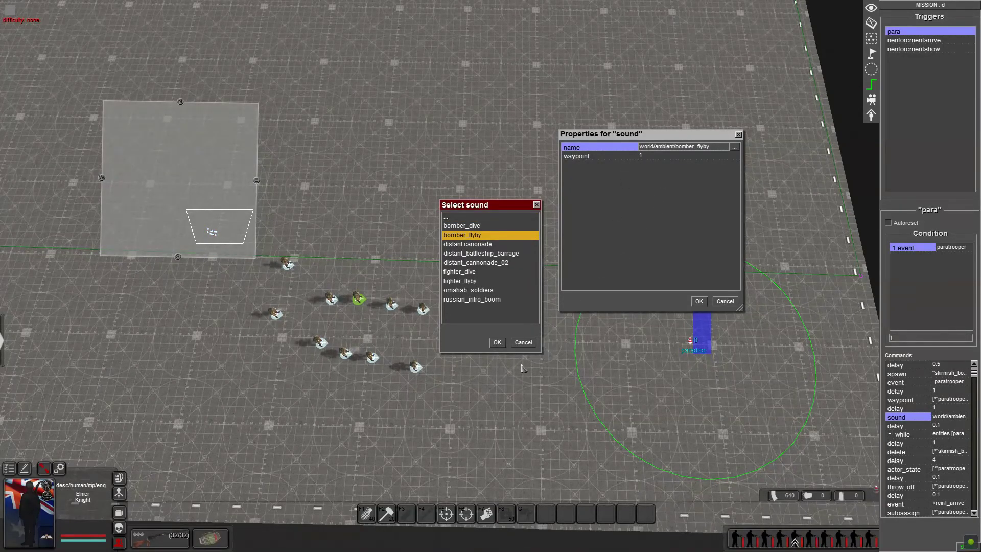
left_click(523, 343)
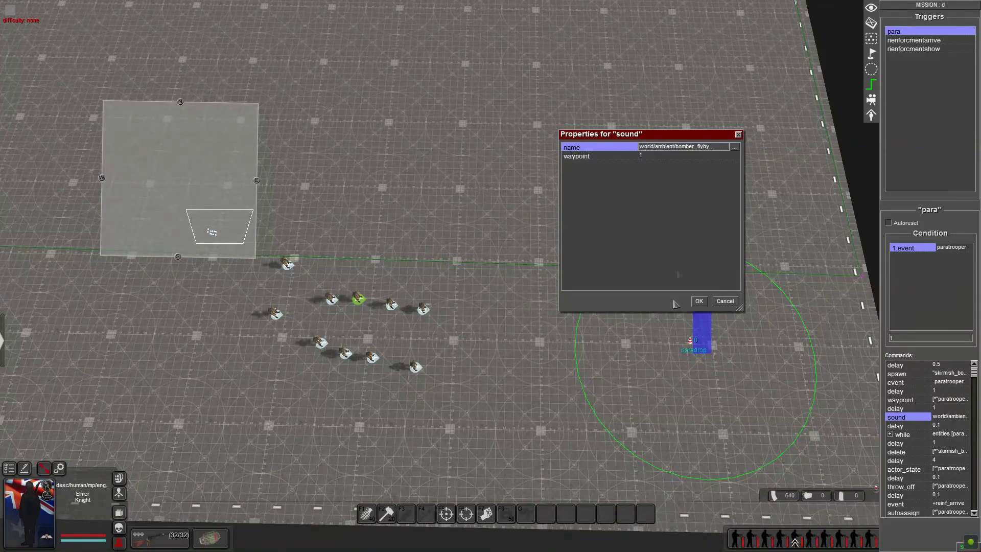
left_click(662, 156)
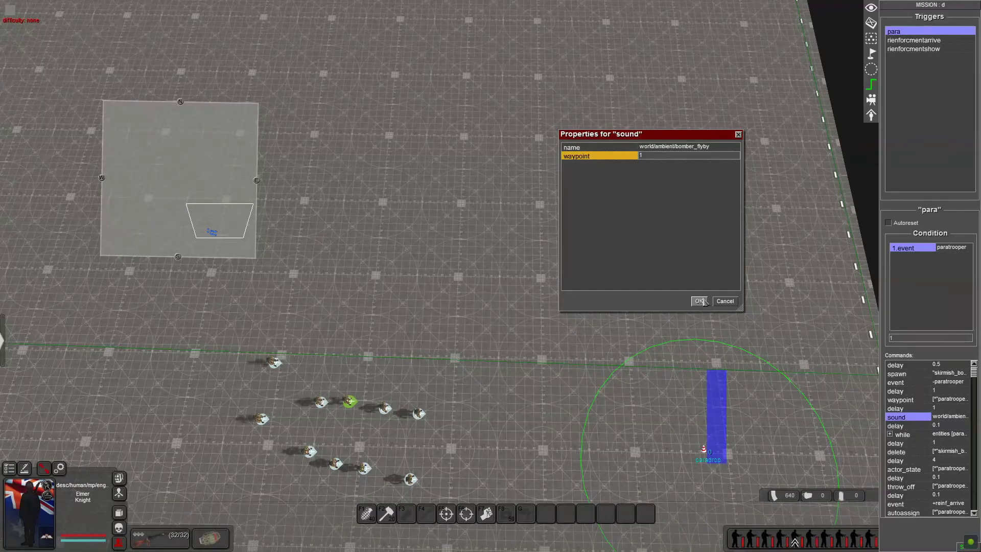
left_click(699, 301)
Expand the para trigger's while command and look through its nested commands.
left_click(904, 426)
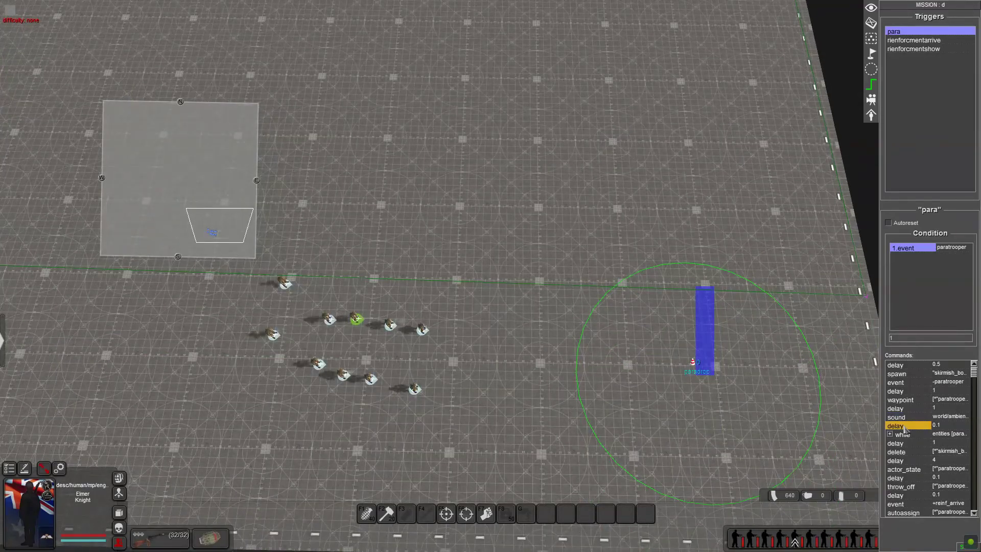
left_click(890, 435)
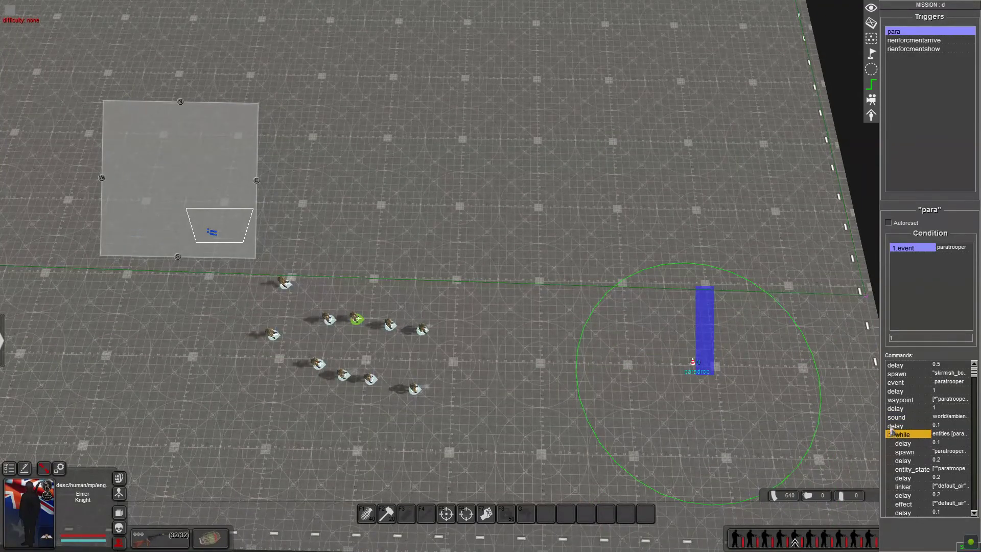
left_click(904, 434)
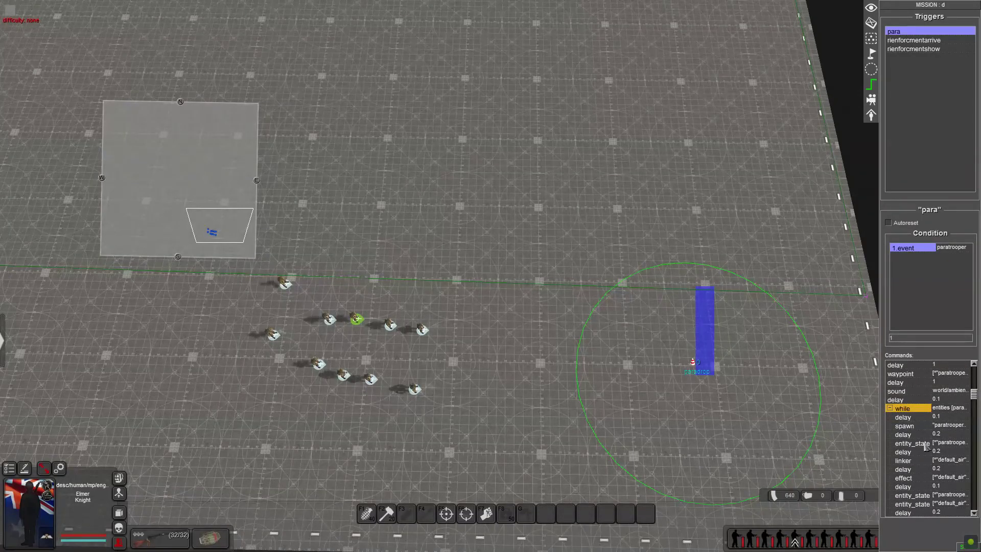
scroll(915, 434, "down", 2)
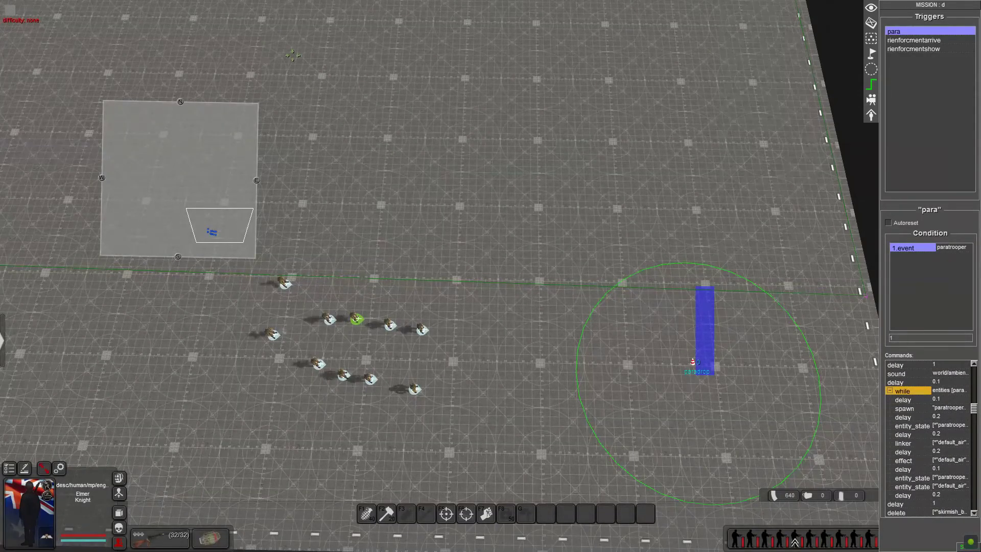
Survey the map around the paradrop zone, the group of soldiers and the surrounding terrain out to the map edges.
scroll(483, 215, "down", 3)
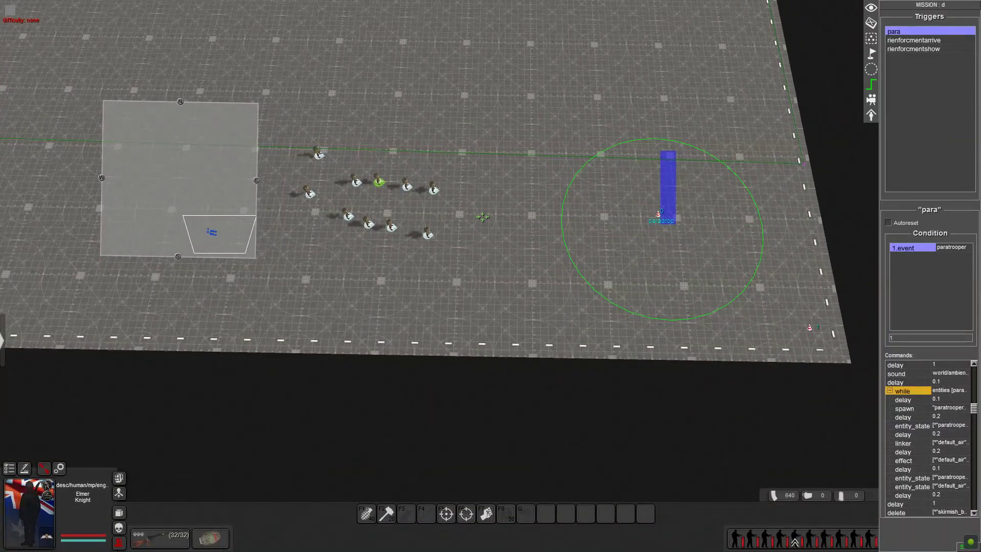
key("Up")
key("Up")
key("Left")
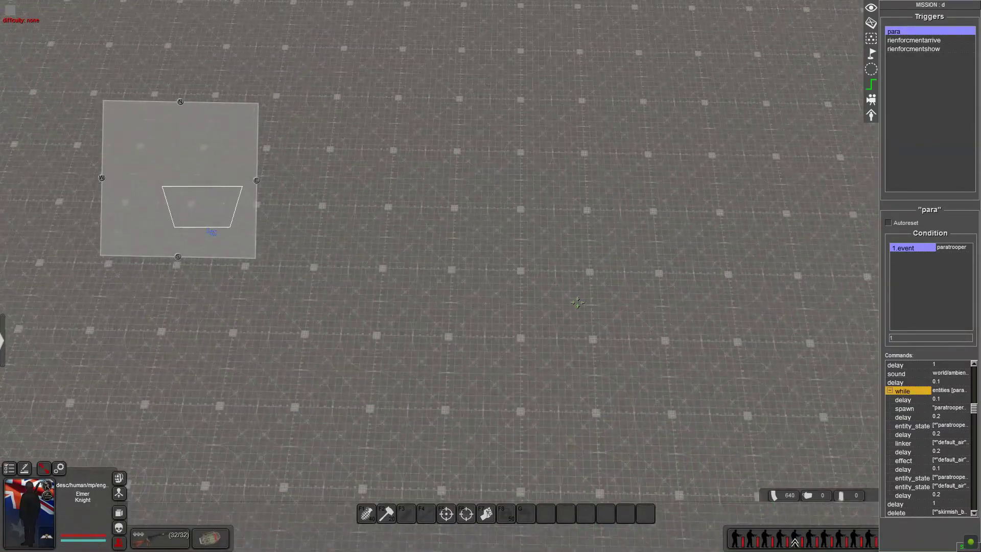
key("Down")
key("Up")
key("Right")
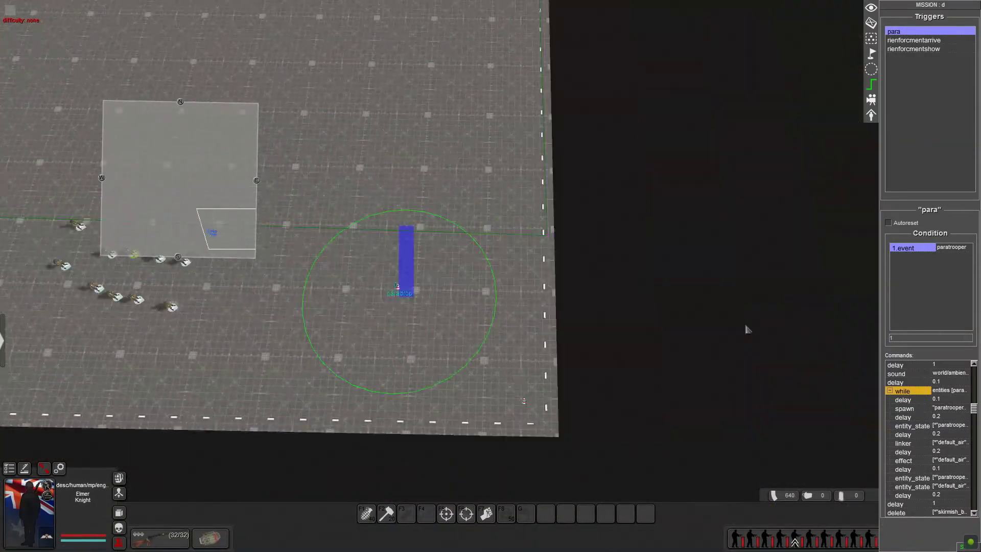
key("Left")
key("Up")
key("Left")
key("Down")
key("Right")
key("Up")
key("Left")
key("Up")
key("Down")
key("Right")
key("Left")
key("Up")
scroll(607, 453, "down", 3)
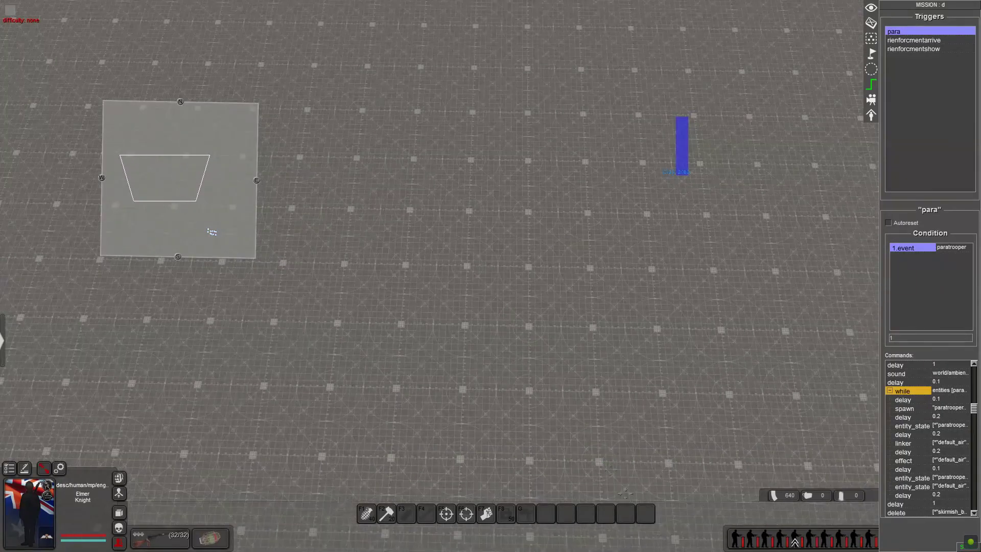
key("Down")
scroll(539, 301, "down", 5)
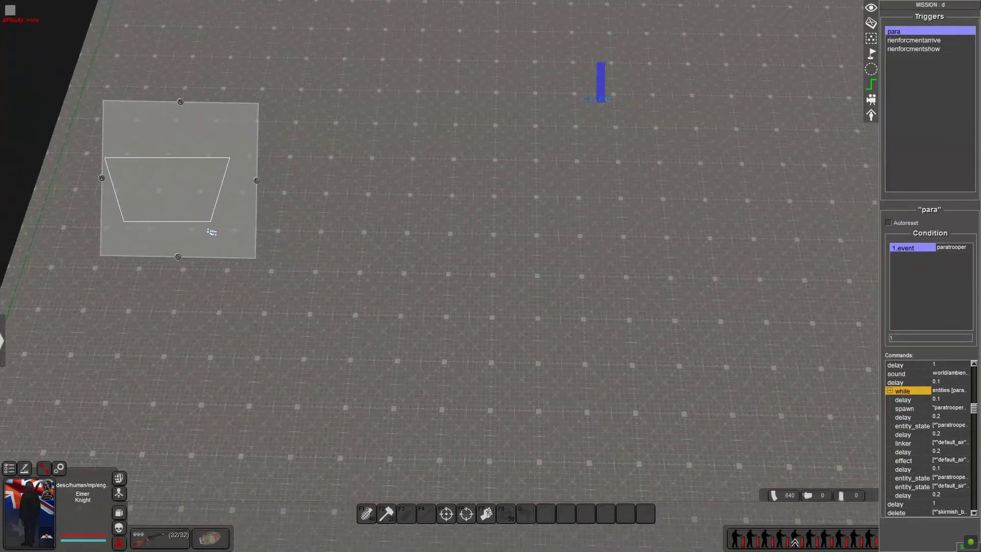
key("Right")
key("Down")
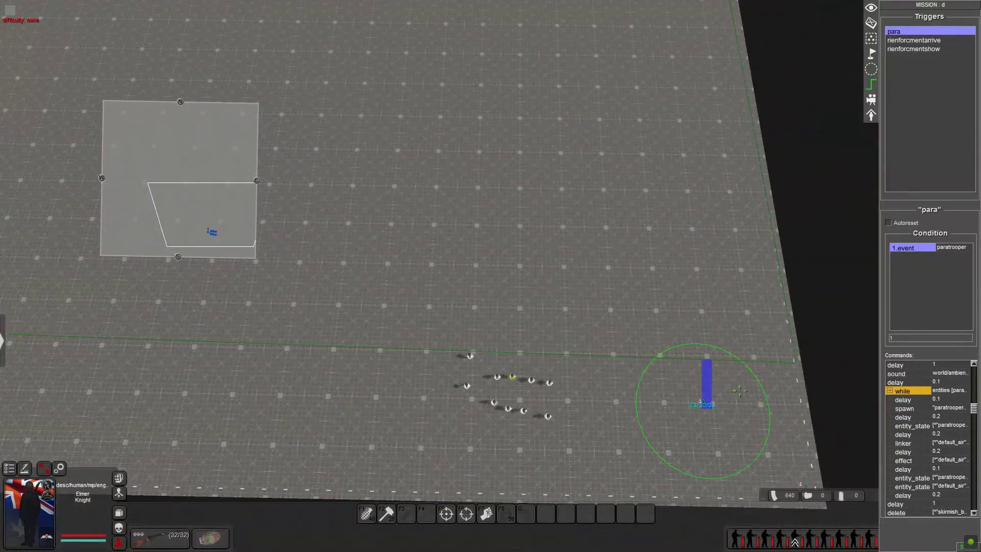
Find the while command in the list of commands that can be added to the para trigger, and cancel without adding it.
right_click(902, 392)
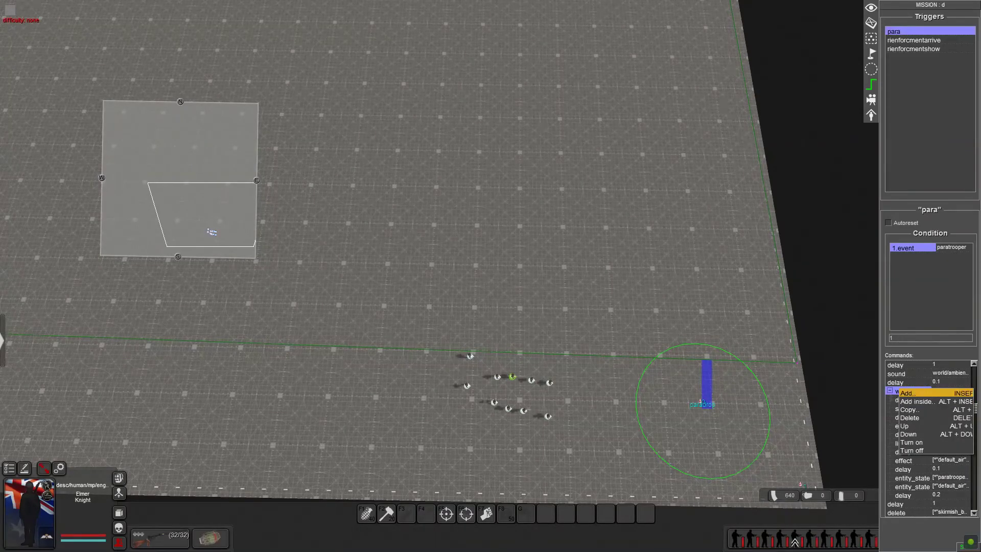
left_click(915, 395)
double_click(471, 250)
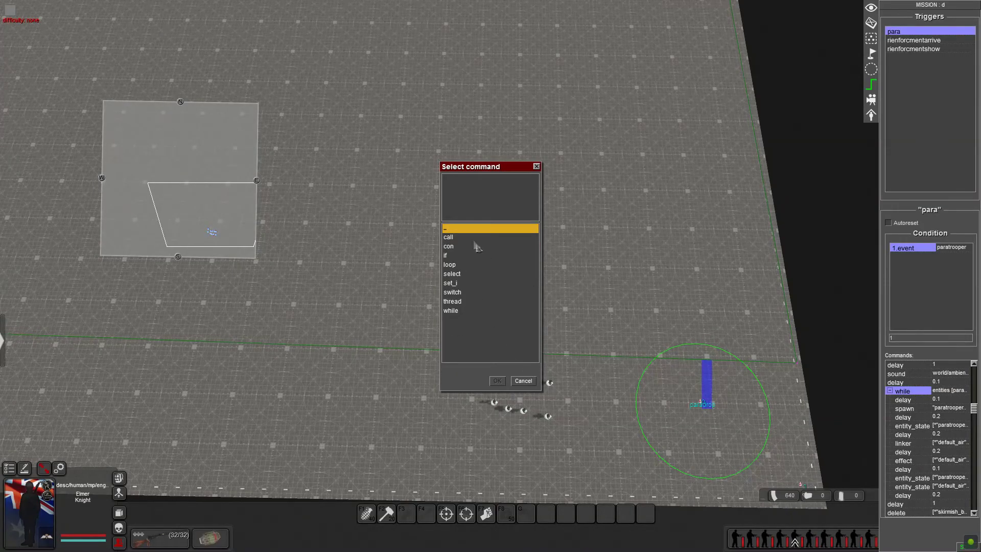
left_click(451, 311)
left_click(524, 380)
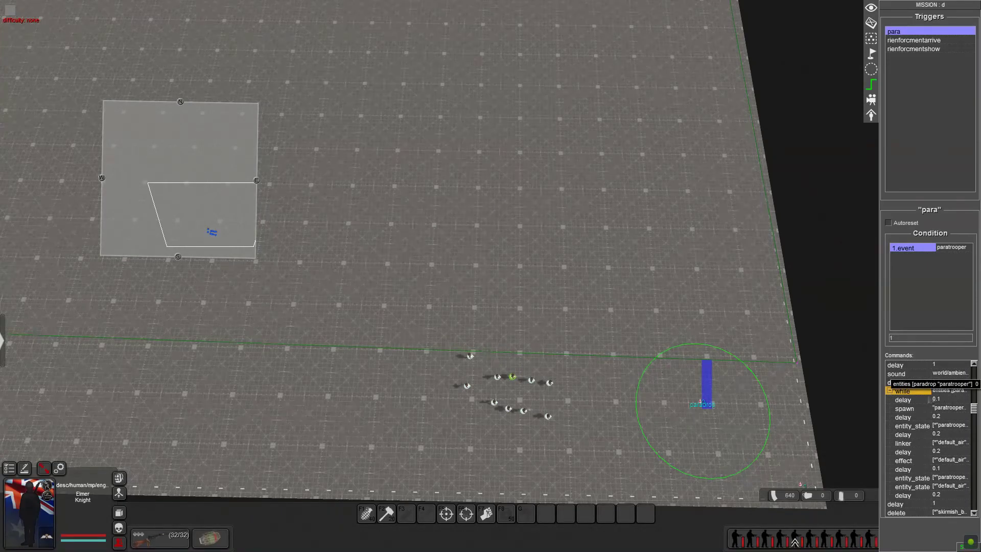
Collapse and re-expand the para trigger's while command to review its nested commands and paratrooper entities condition.
left_click(891, 392)
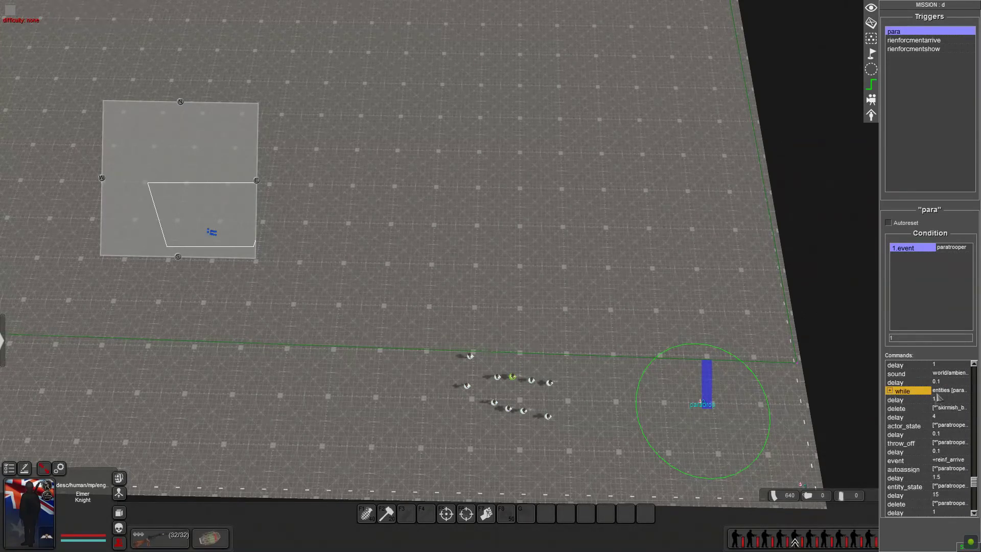
left_click(890, 392)
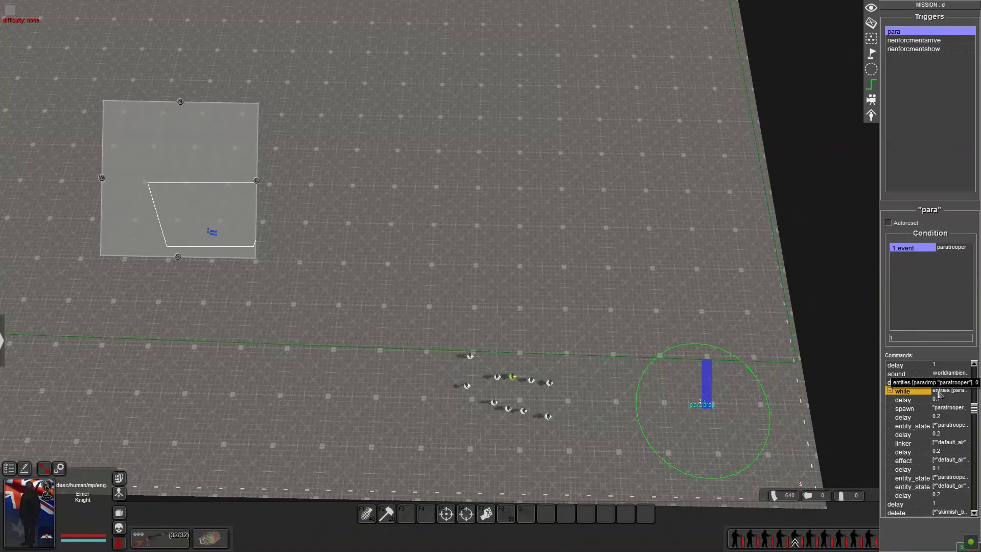
Review the para trigger's while condition: its type, mode, source, tag, entity type, state and count comparison, keeping count at >.
double_click(941, 392)
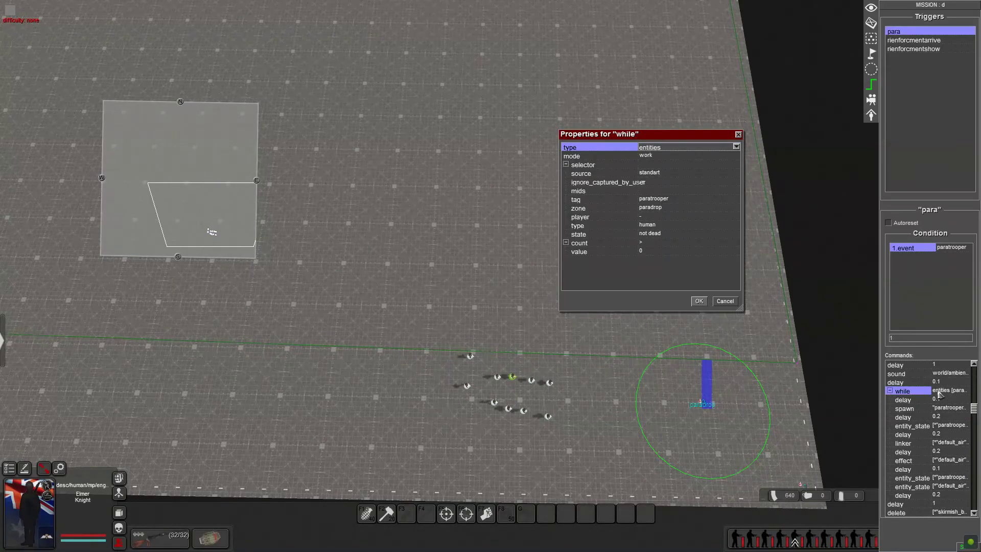
left_click(677, 149)
left_click(652, 172)
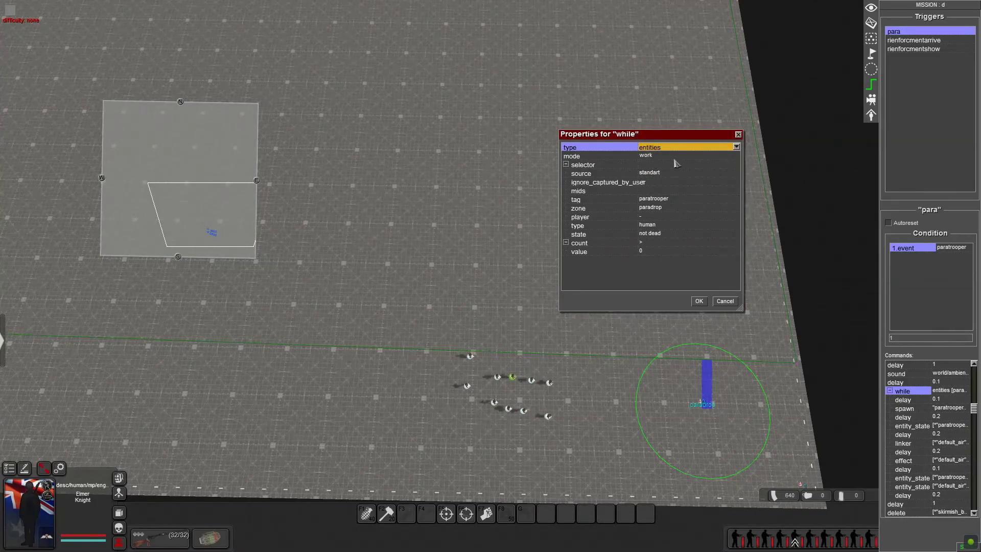
left_click(665, 157)
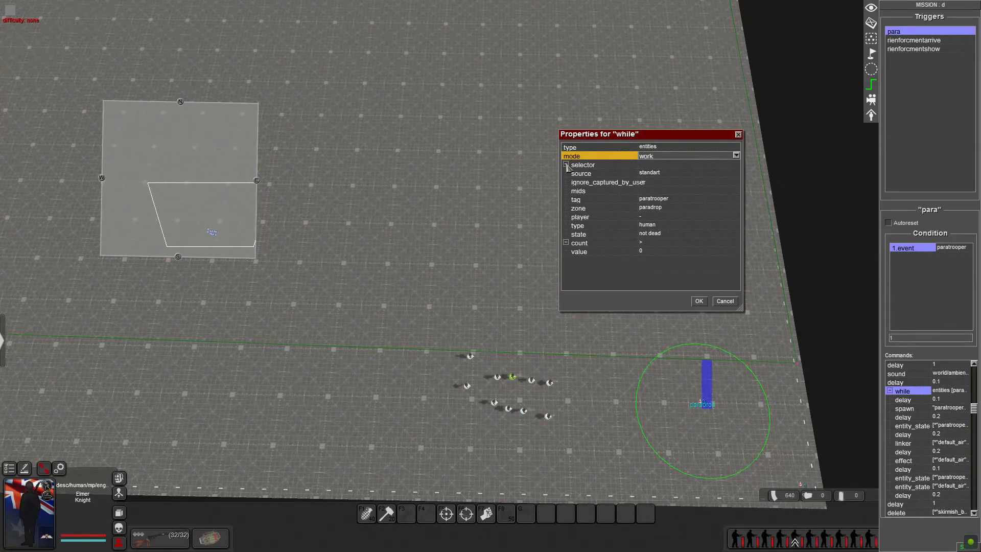
left_click(666, 173)
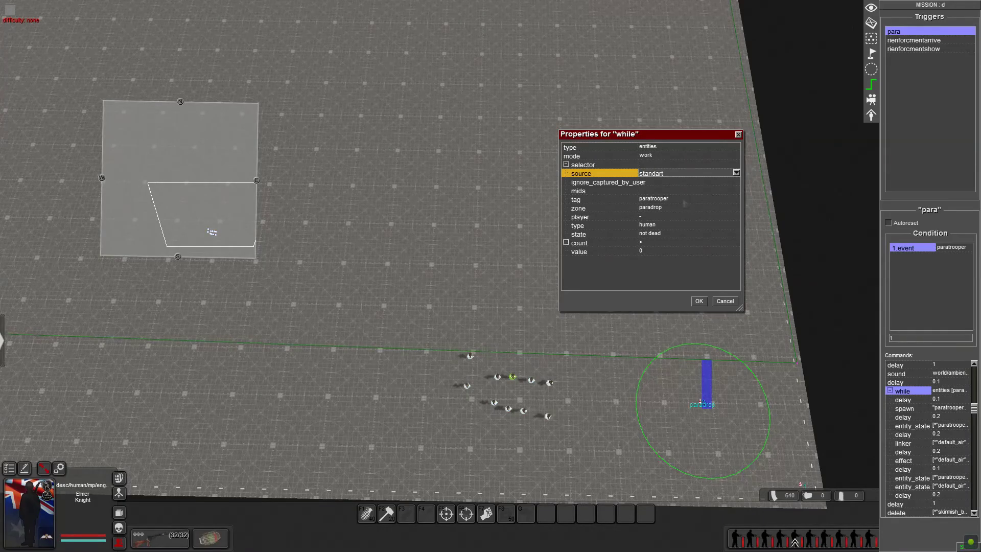
left_click(684, 201)
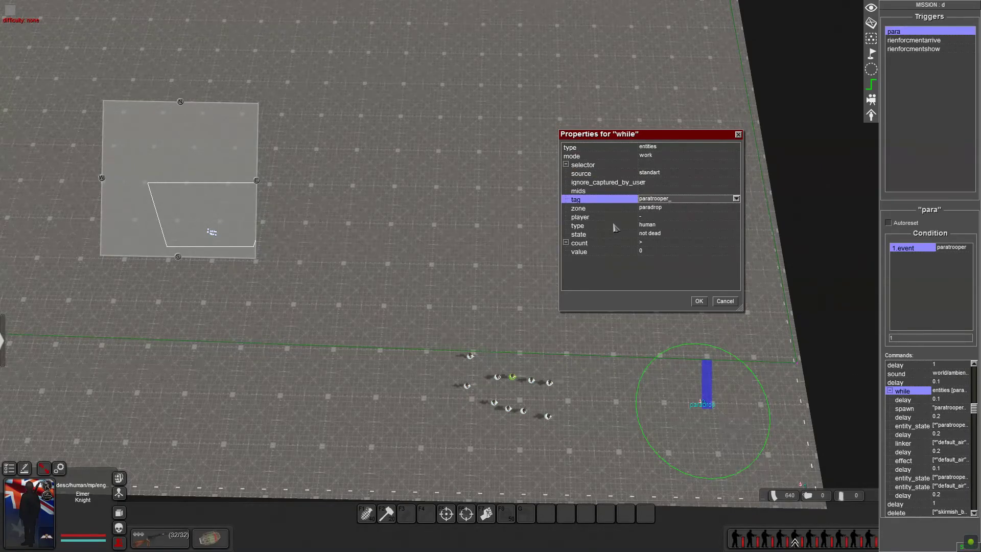
left_click(673, 226)
left_click(663, 235)
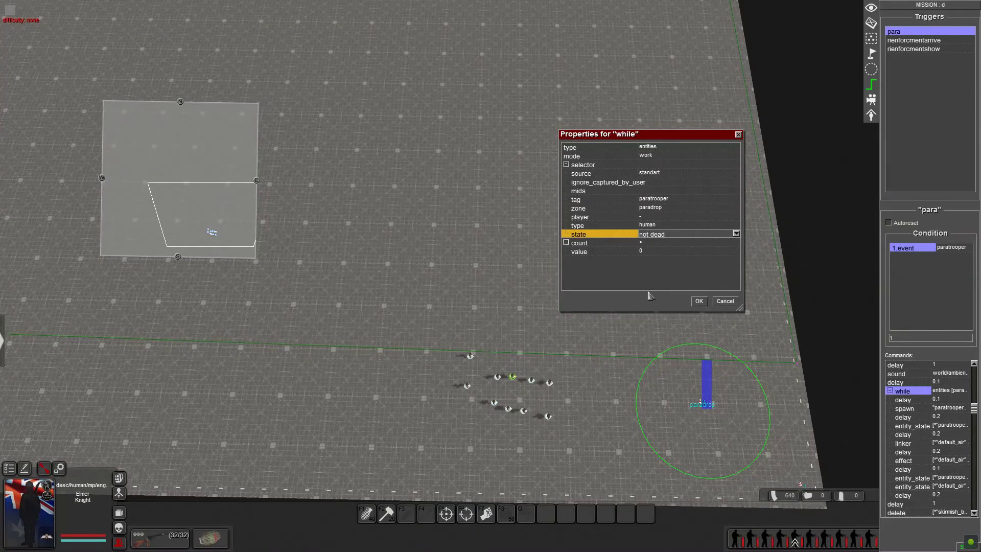
left_click(648, 244)
left_click(648, 244)
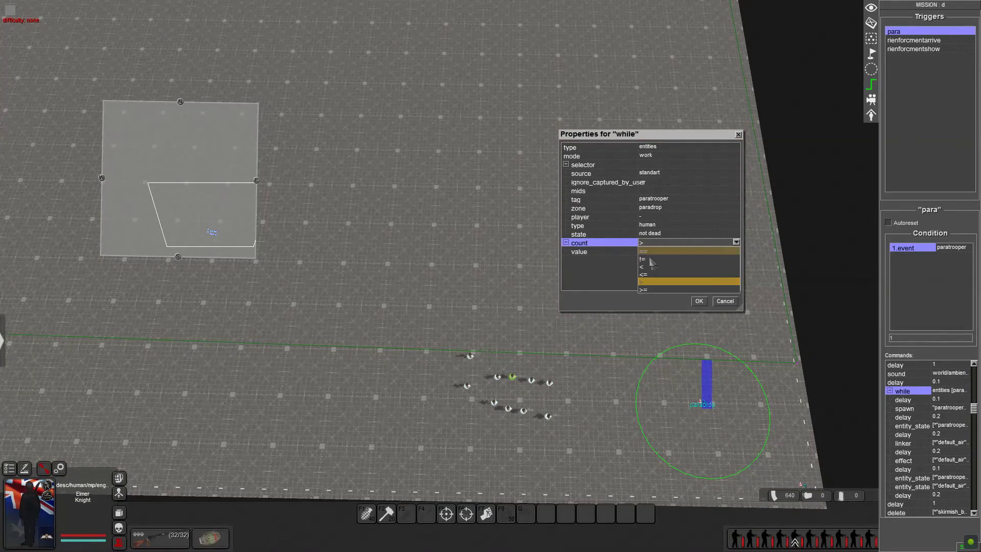
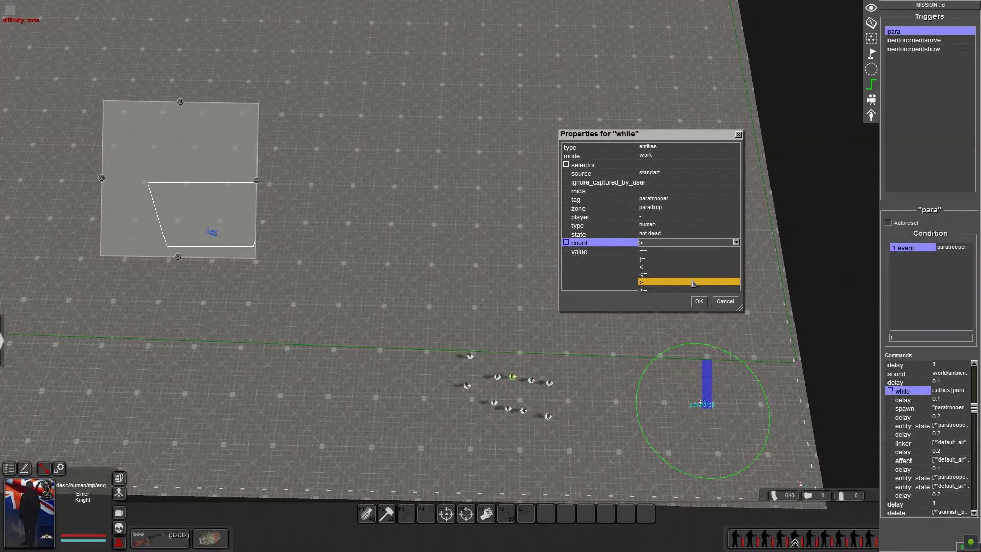
left_click(661, 282)
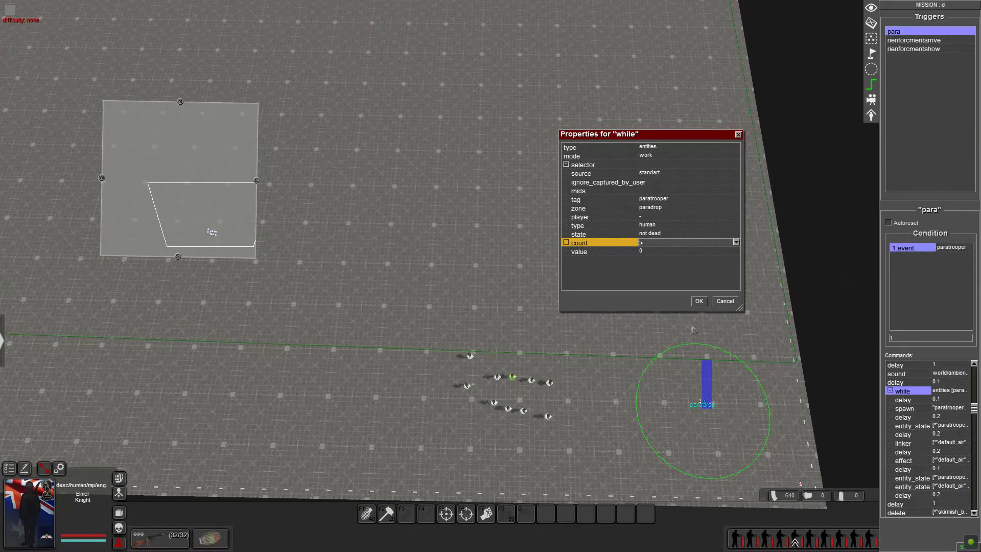
left_click(699, 301)
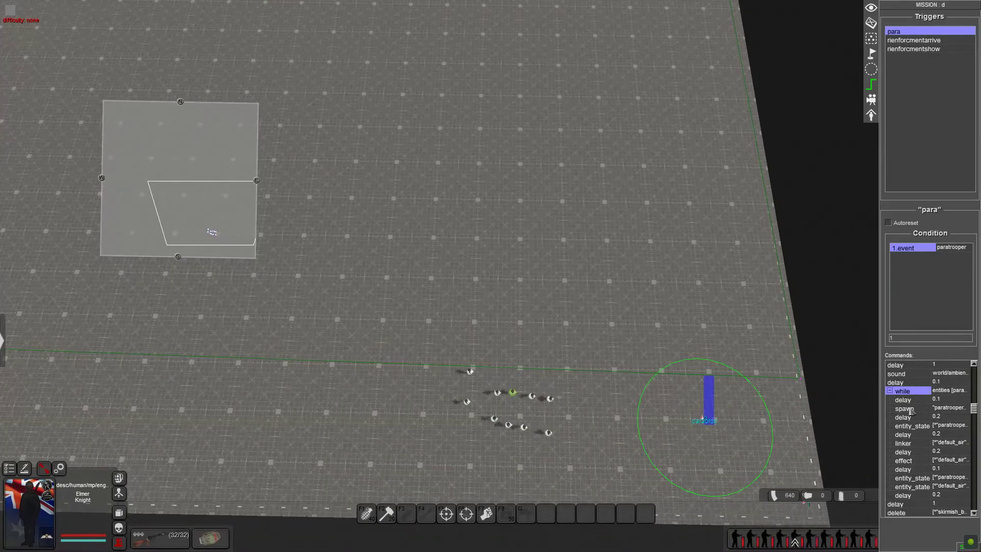
Add a delay command inside the while loop of the para trigger.
right_click(912, 392)
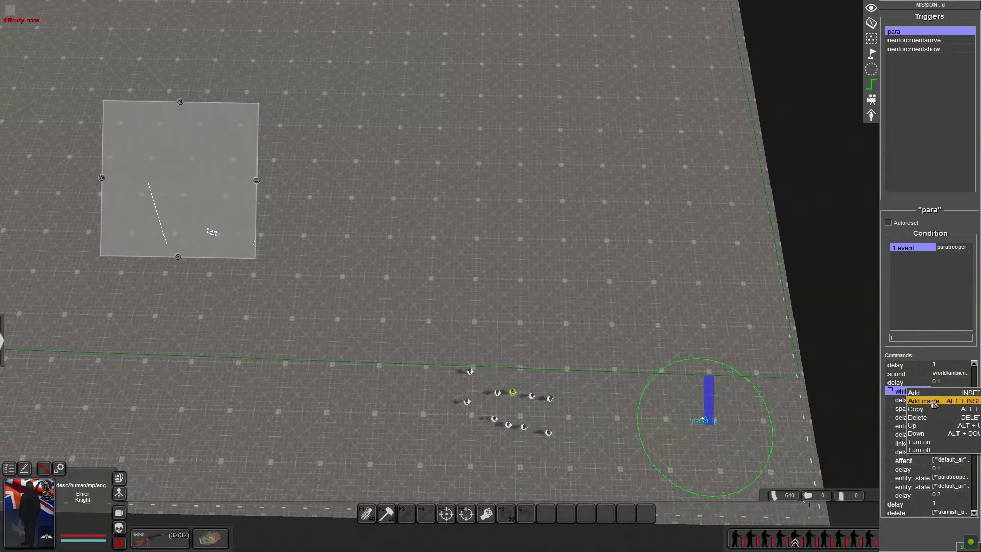
left_click(896, 401)
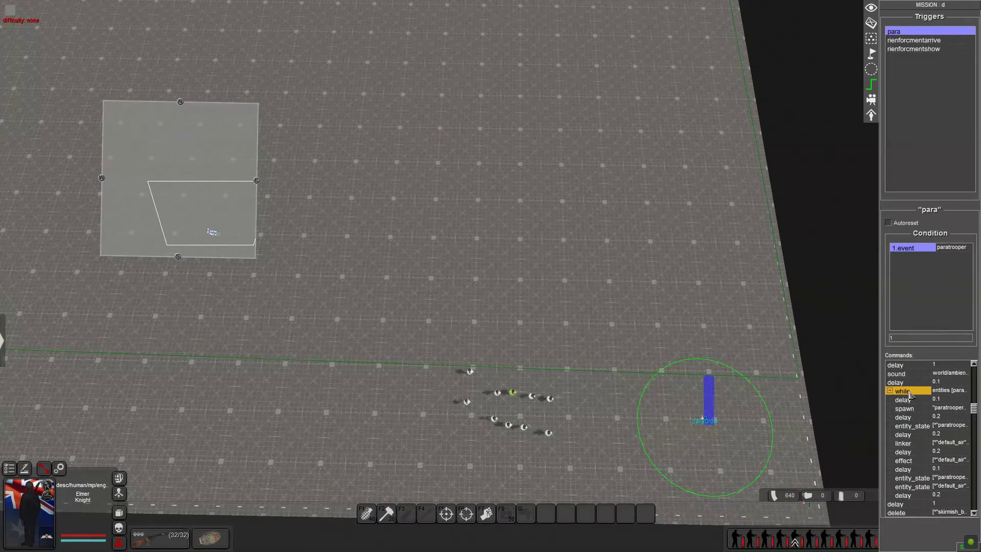
right_click(912, 393)
left_click(928, 403)
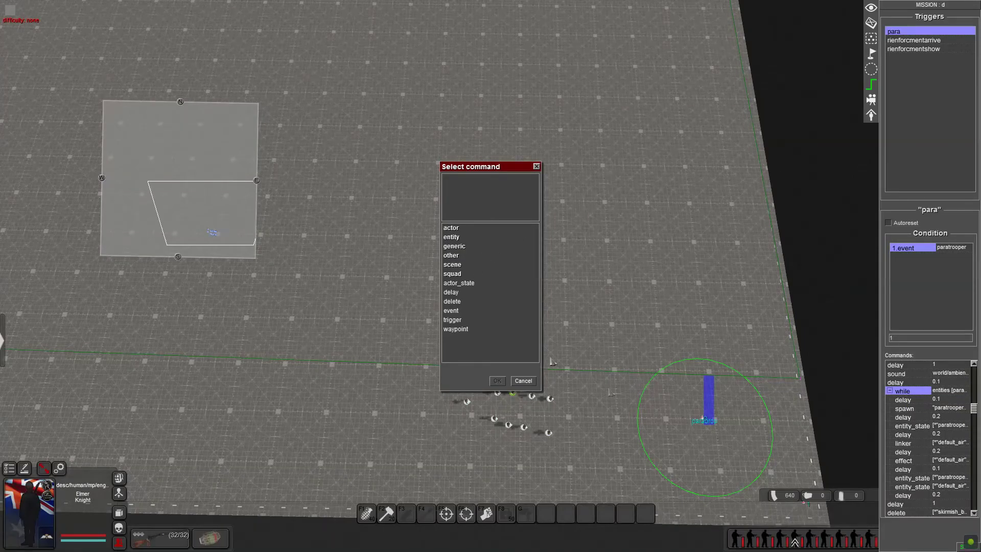
left_click(466, 295)
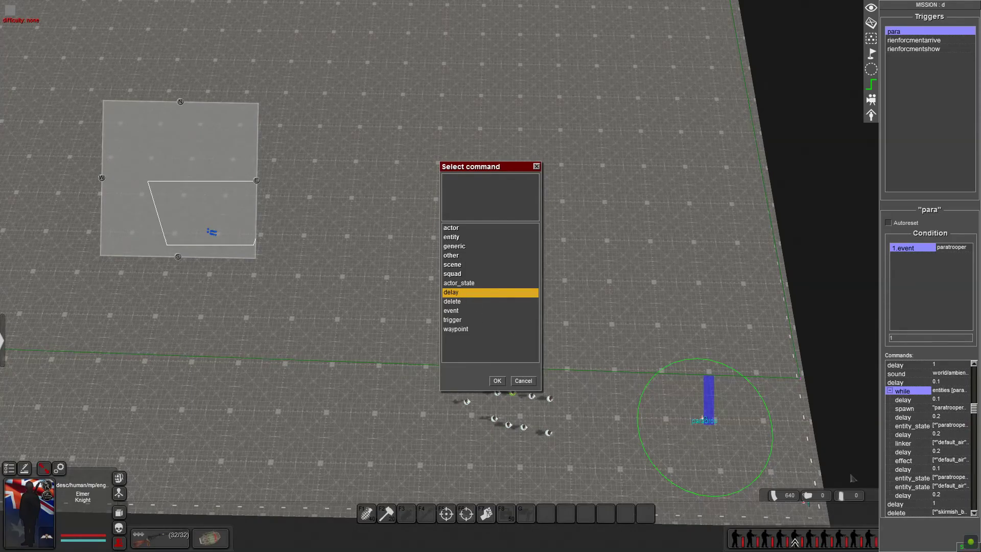
left_click(498, 381)
left_click(699, 301)
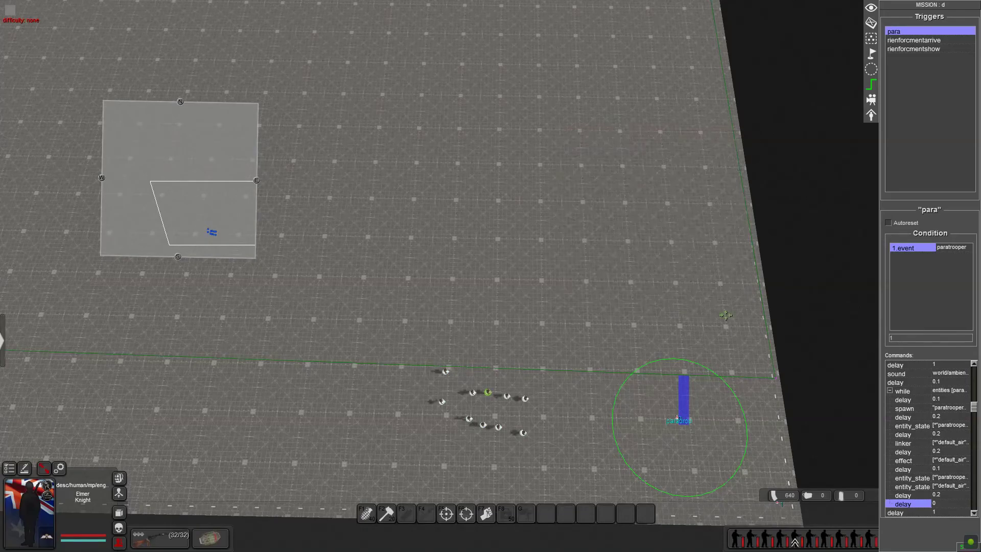
Delete the newly added delay from the end of the while loop.
right_click(921, 505)
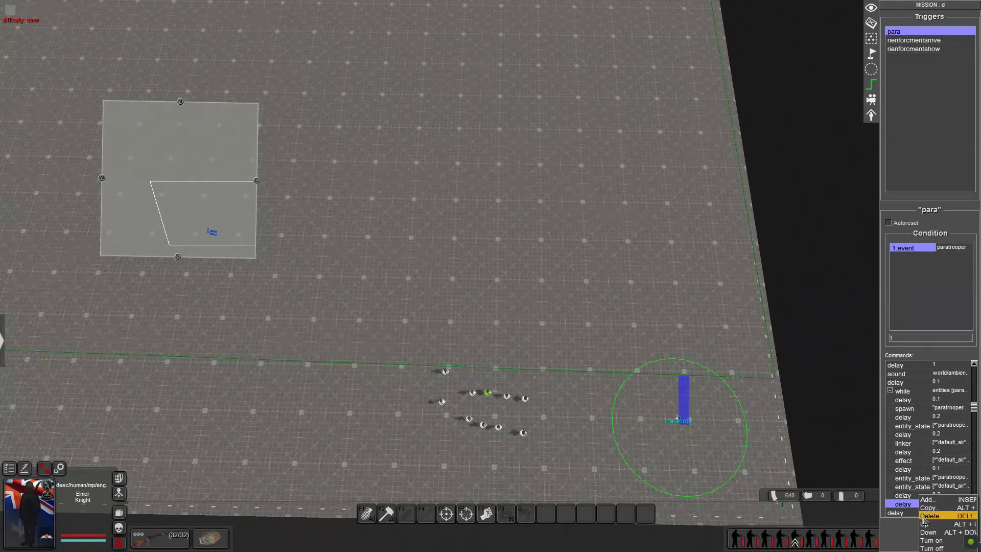
left_click(938, 516)
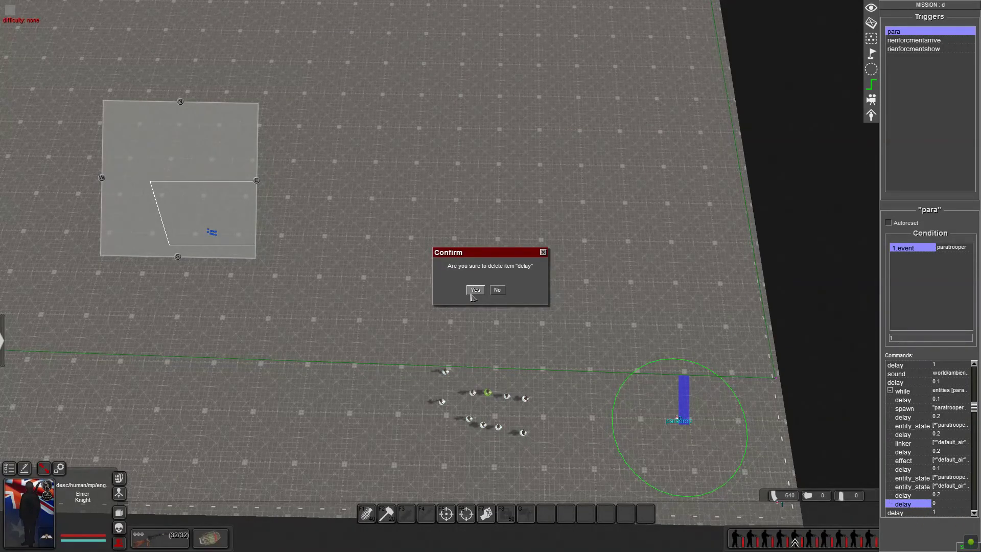
left_click(474, 290)
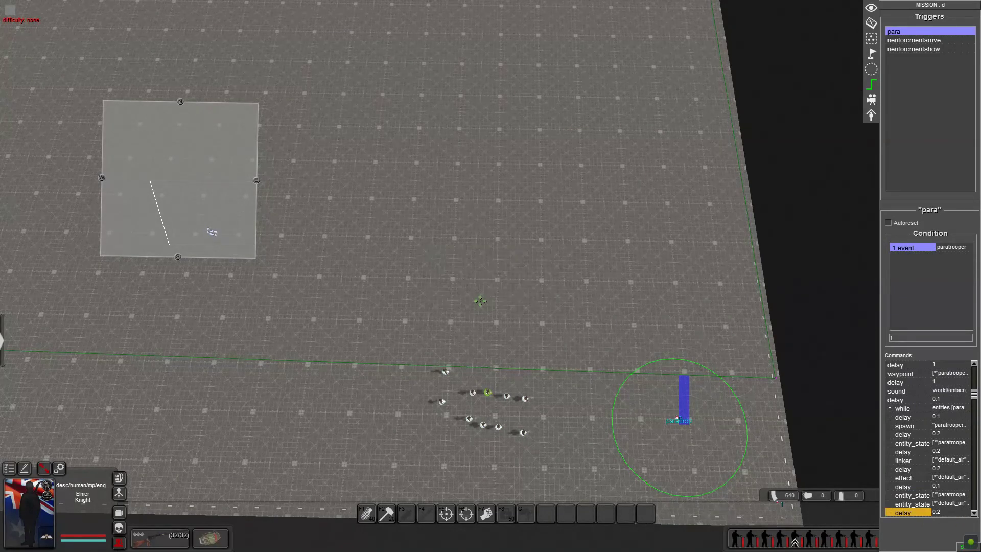
left_click(918, 417)
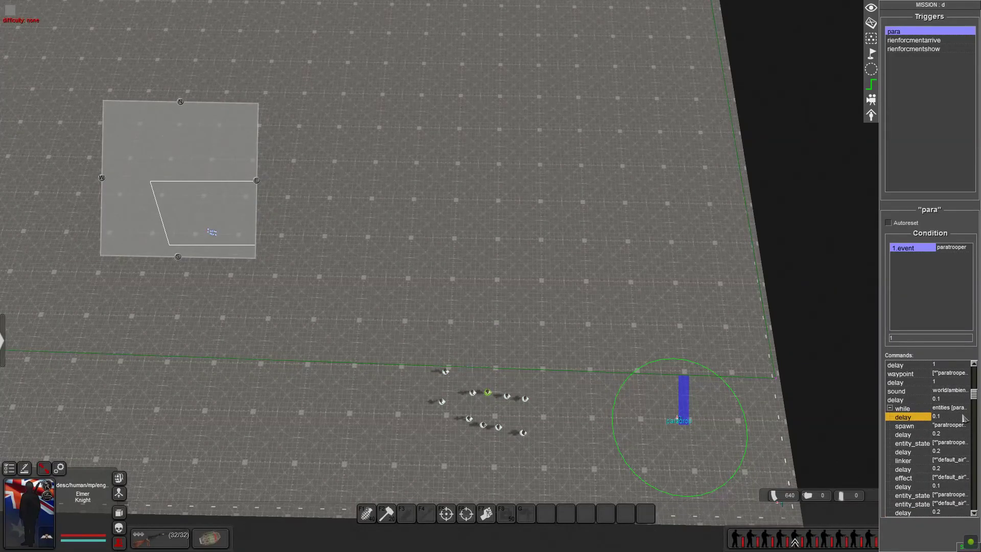
right_click(911, 422)
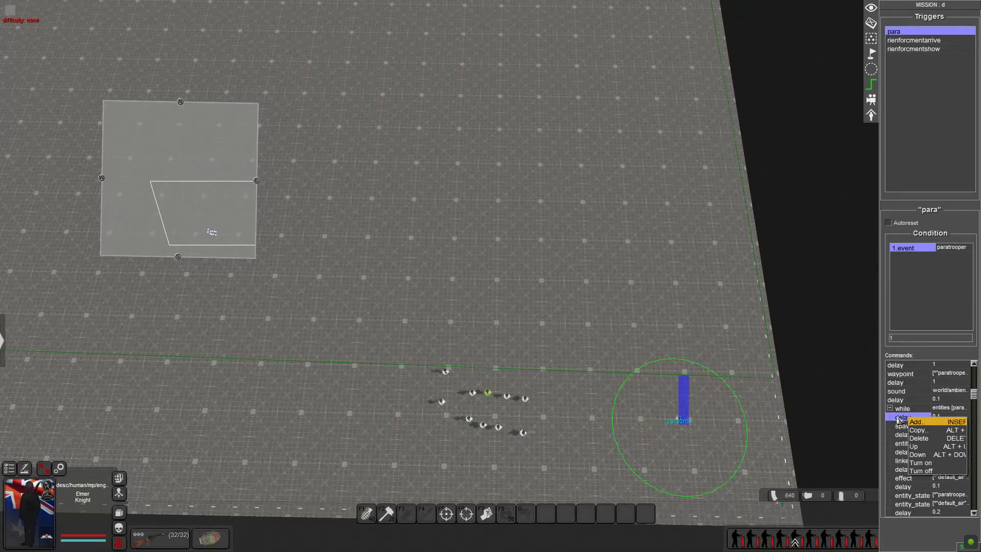
key("Escape")
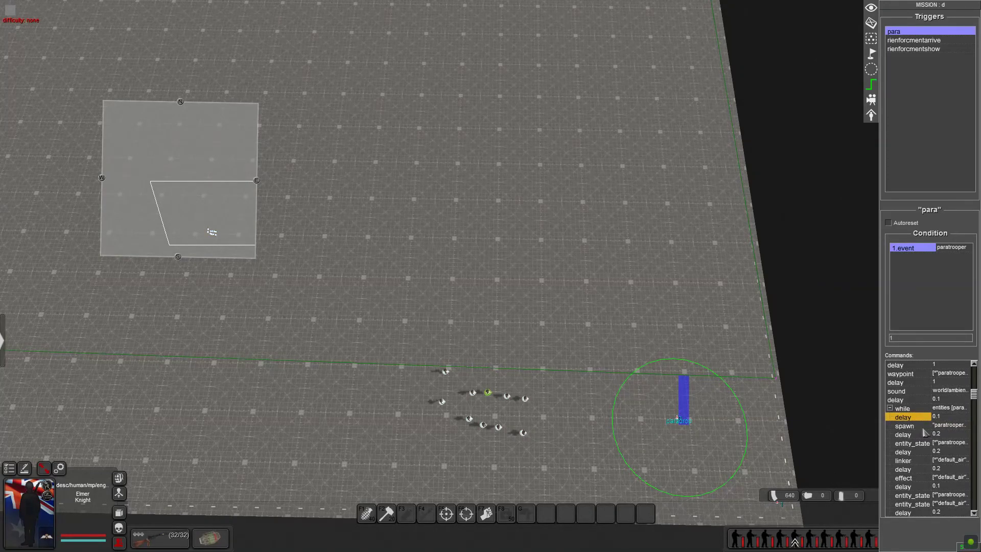
left_click(919, 427)
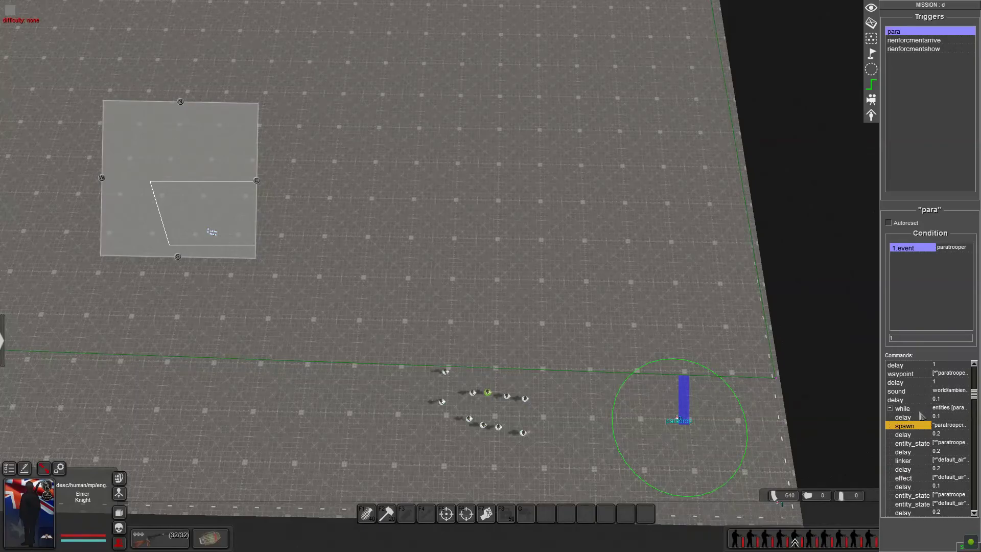
left_click(904, 417)
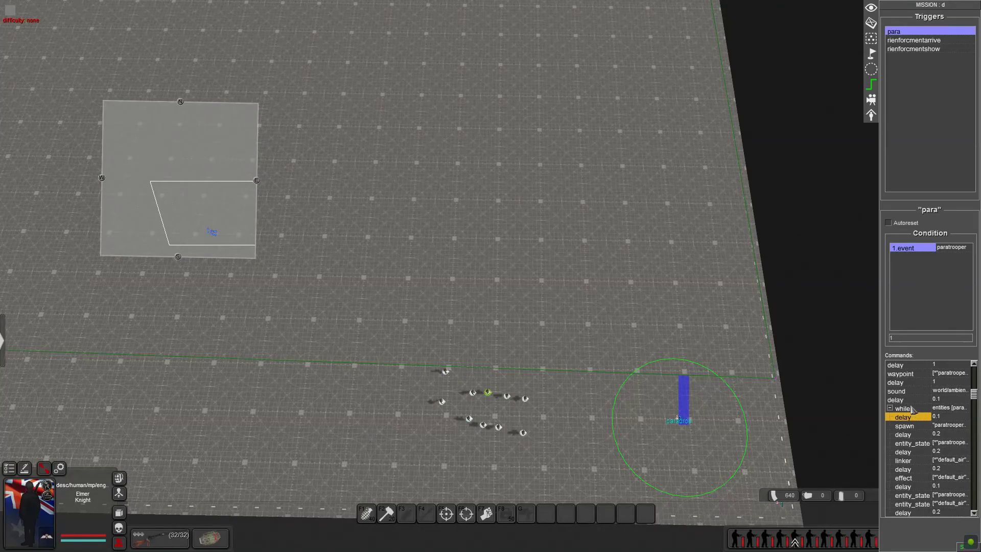
left_click(909, 408)
right_click(909, 408)
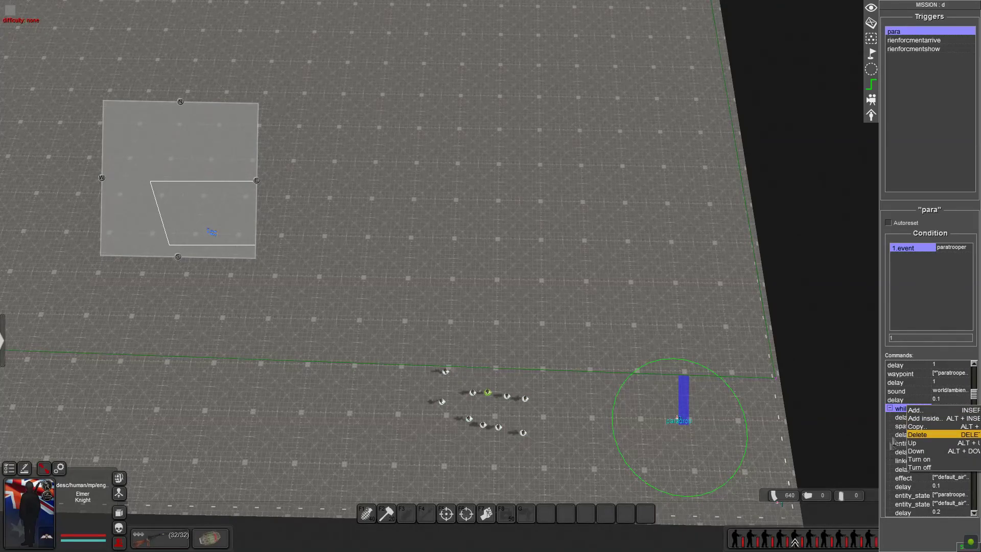
left_click(890, 419)
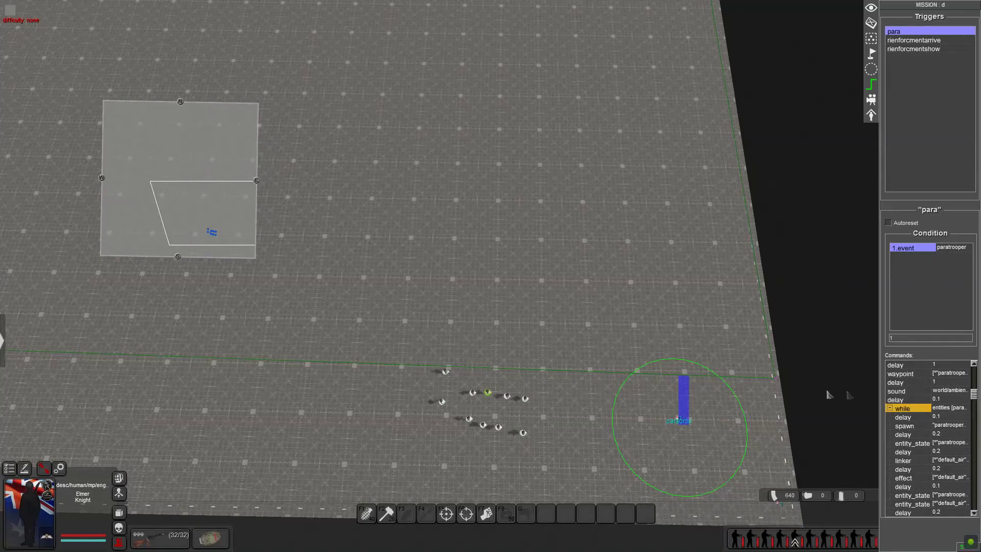
left_click(903, 421)
right_click(902, 423)
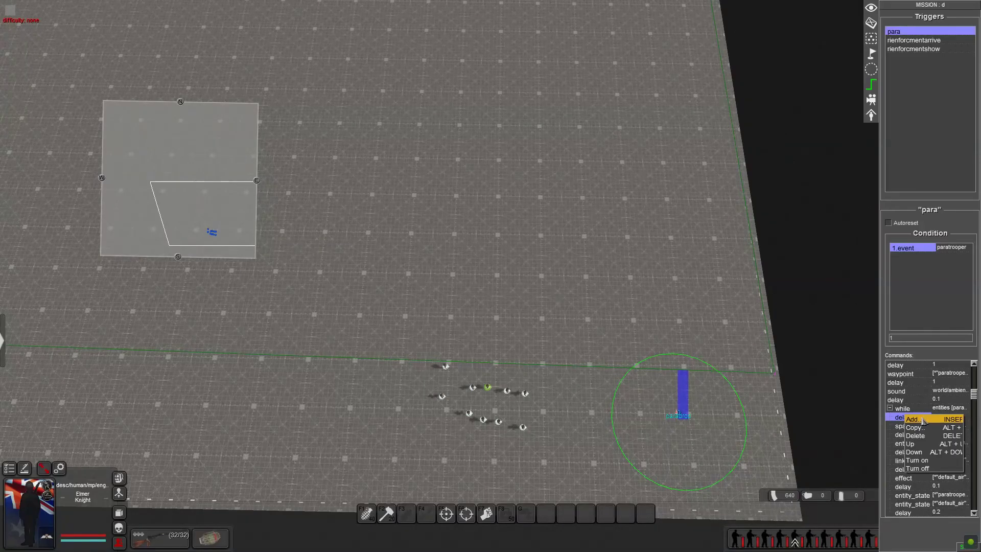
left_click(900, 428)
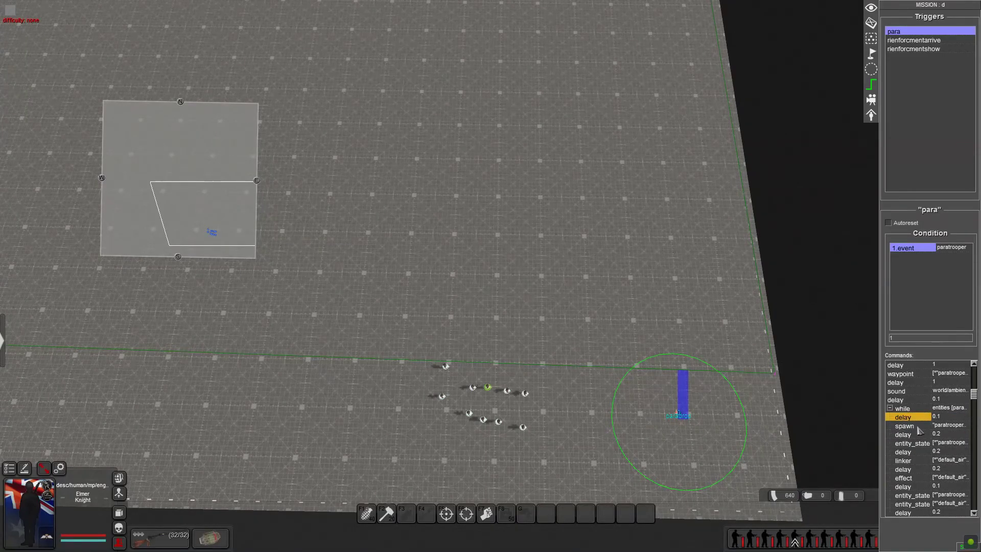
Inspect the entity, waypoint and in_camera properties of the spawn command inside the while loop.
left_click(918, 427)
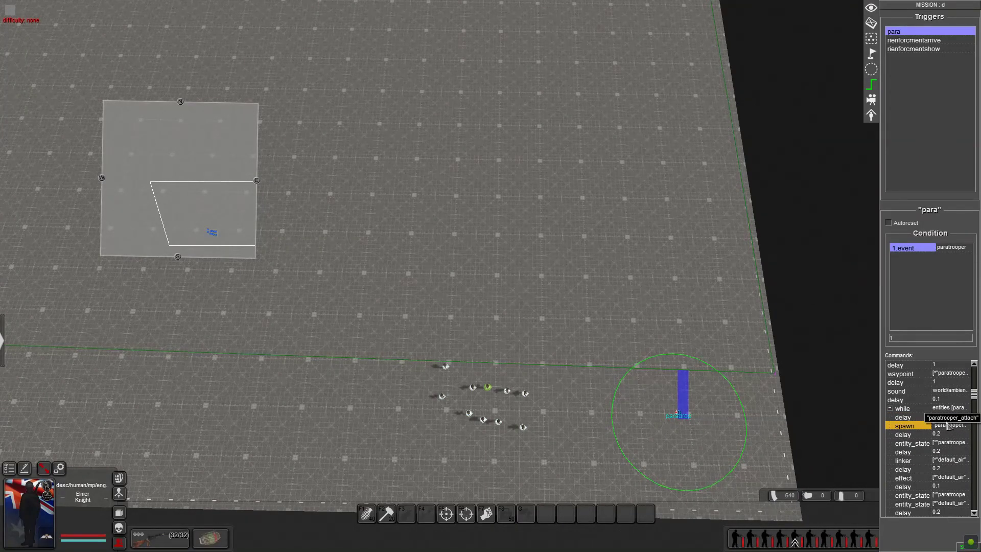
double_click(949, 427)
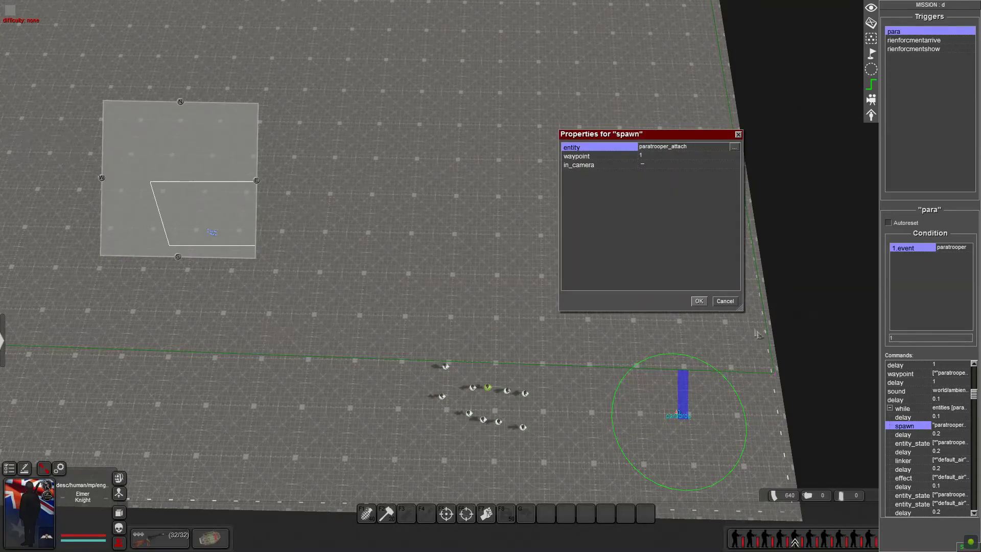
left_click(721, 304)
right_click(907, 425)
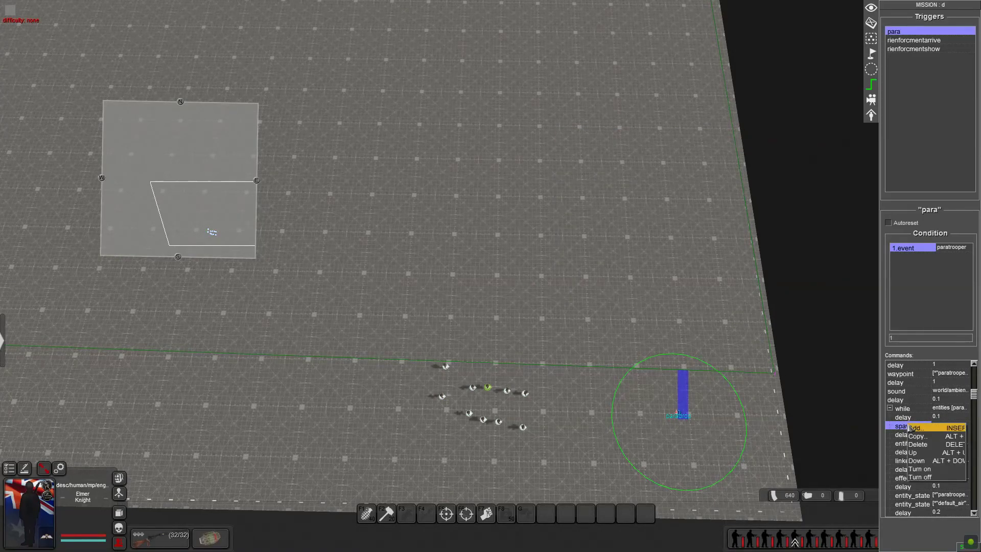
left_click(916, 428)
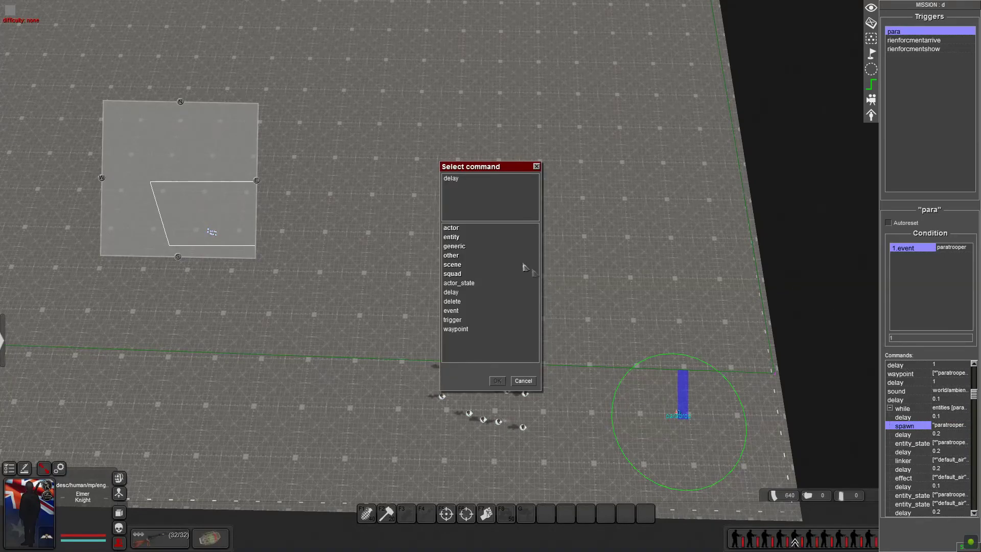
double_click(453, 265)
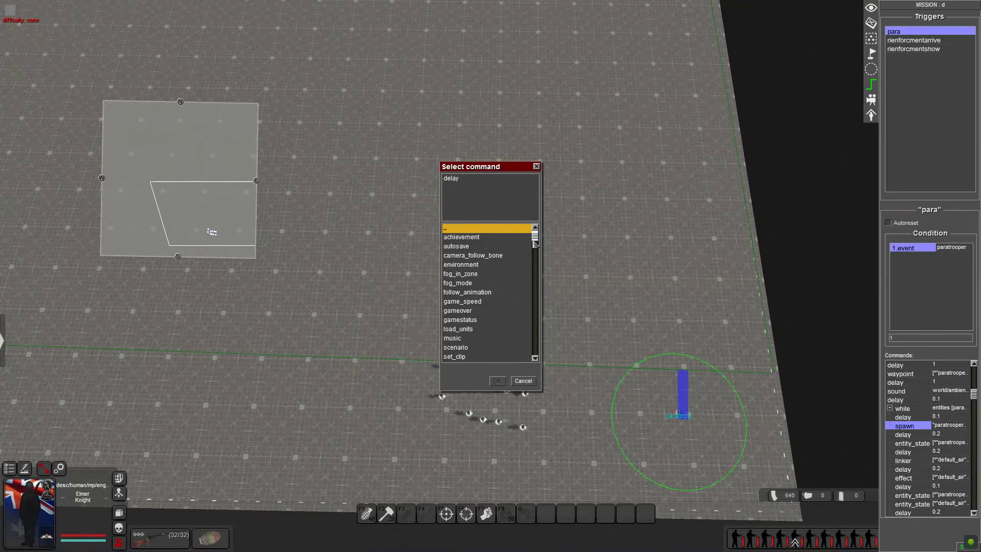
left_click_drag(538, 244, 534, 373)
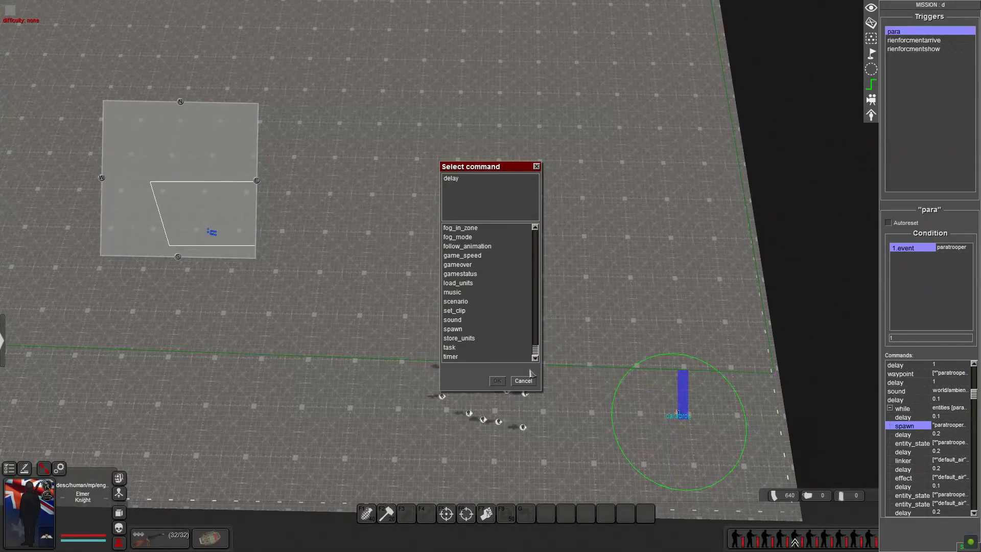
left_click(453, 329)
left_click(523, 381)
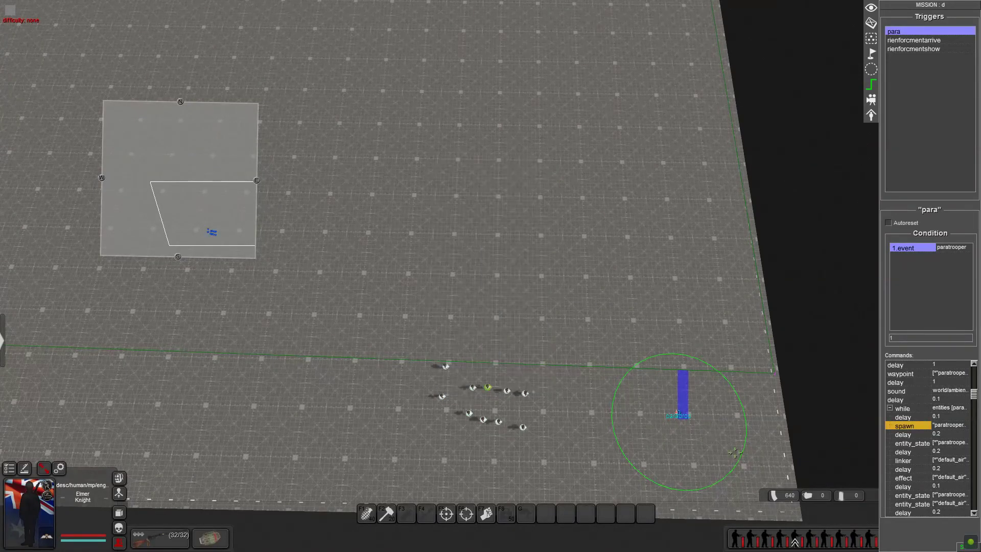
Search the entity list of the while loop's spawn command for paratrooper_att, keeping its current entity.
double_click(953, 431)
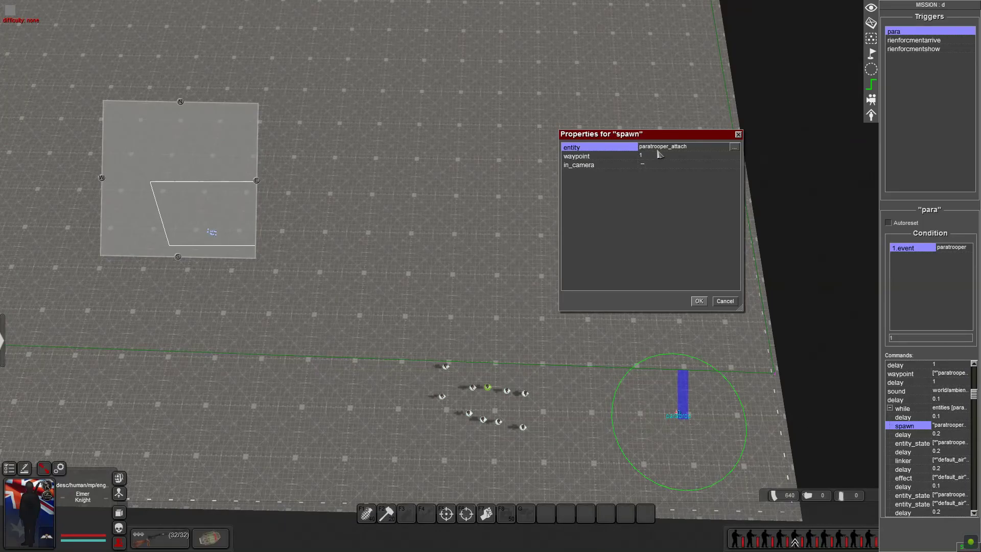
left_click(735, 148)
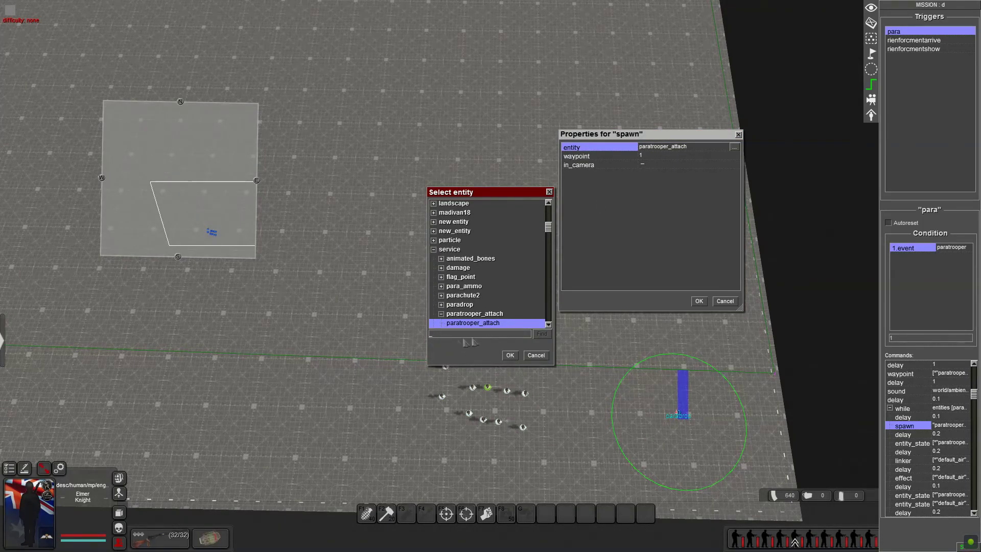
type("parat")
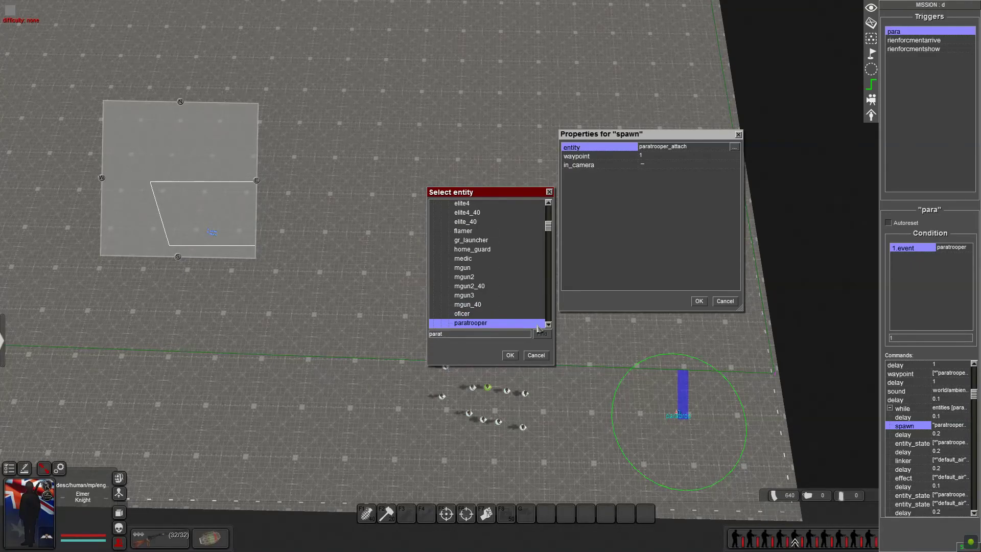
key("BackSpace")
type("_")
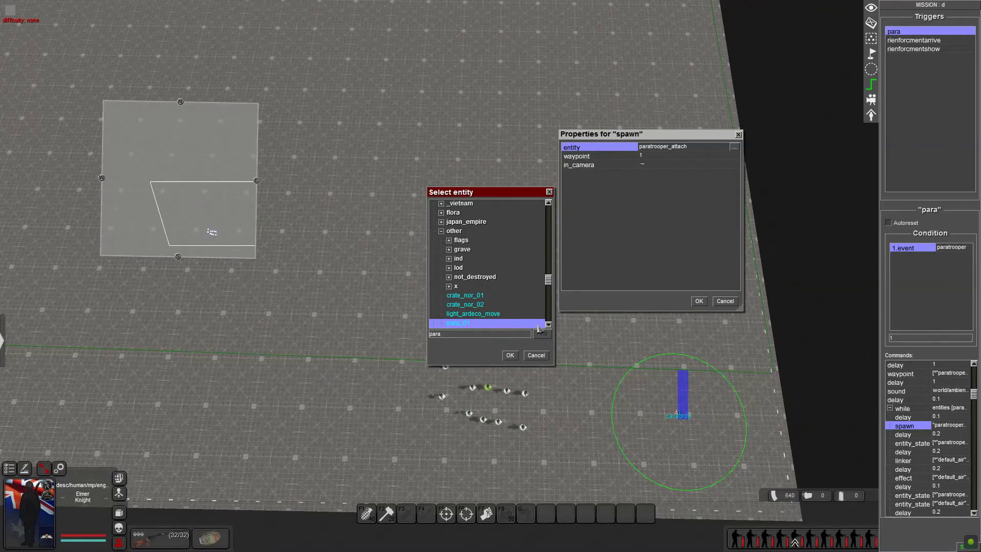
type("trooper_att")
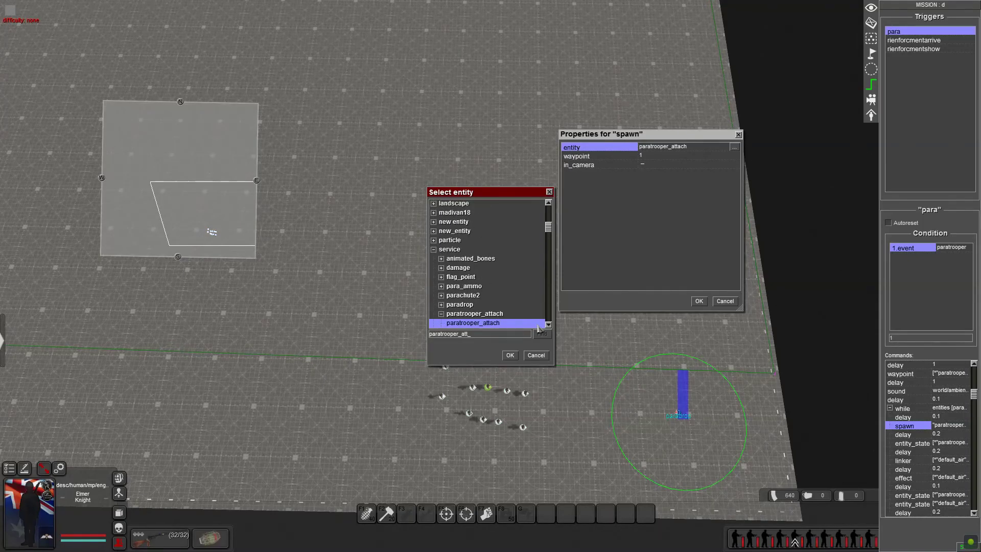
left_click(539, 356)
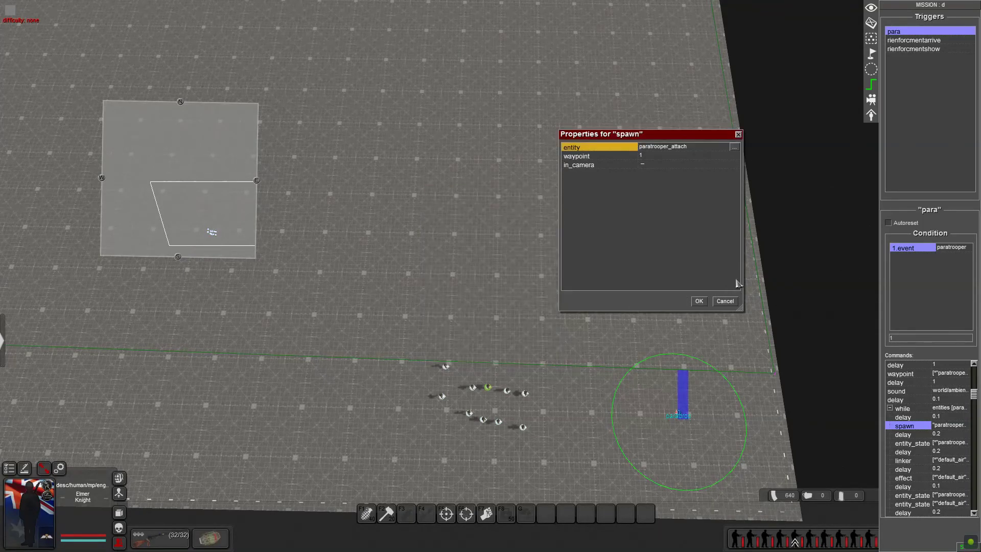
left_click(698, 301)
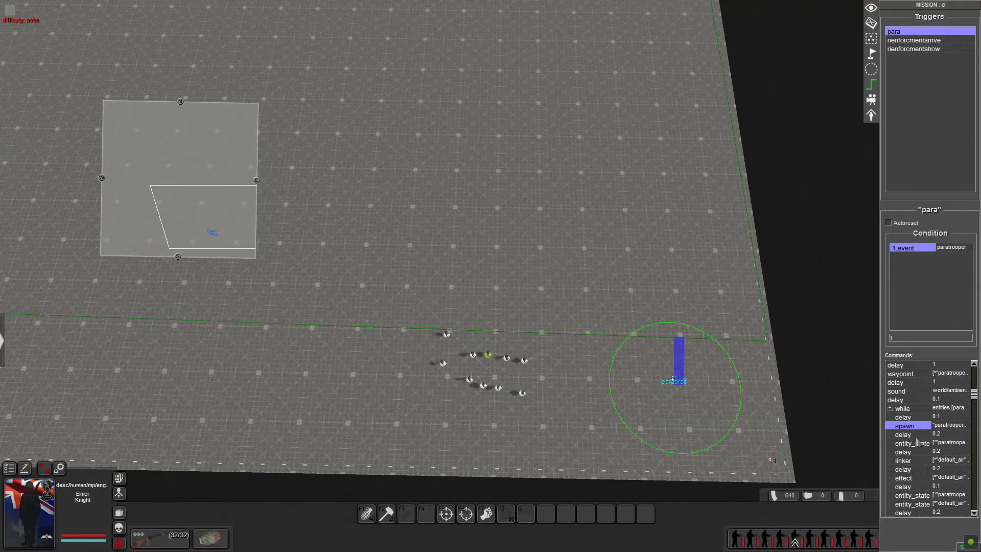
Locate the entity_state command in the entity group of the available commands without adding it.
left_click(955, 445)
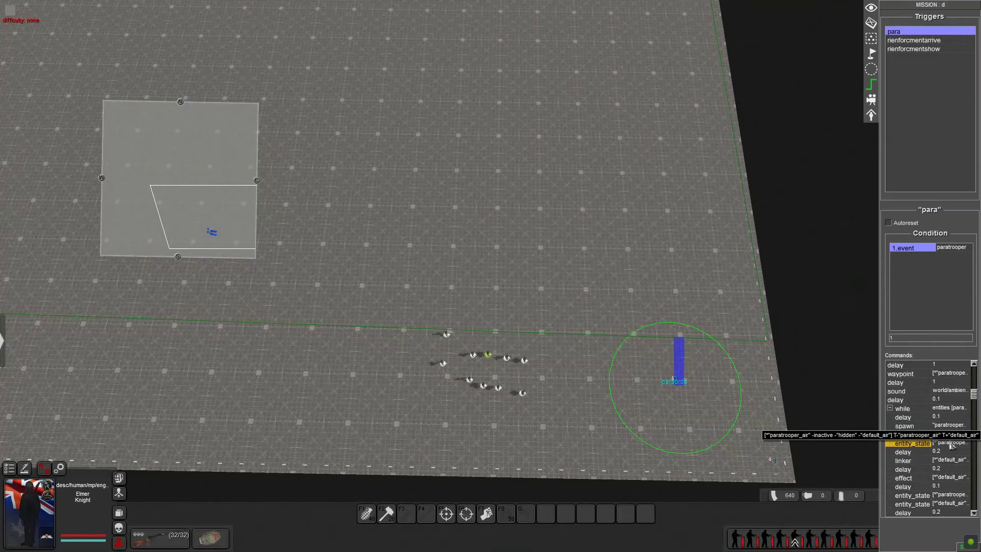
right_click(925, 446)
left_click(928, 449)
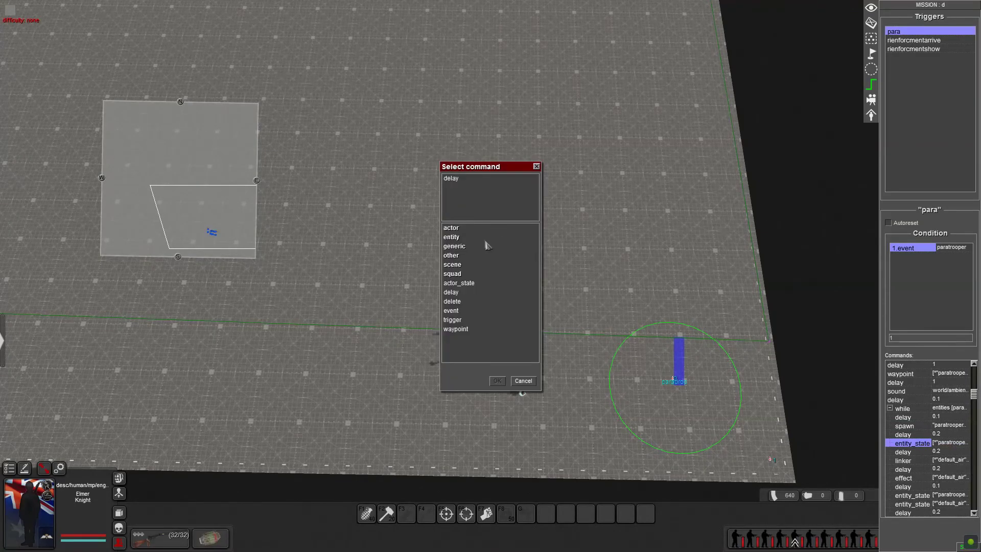
double_click(451, 237)
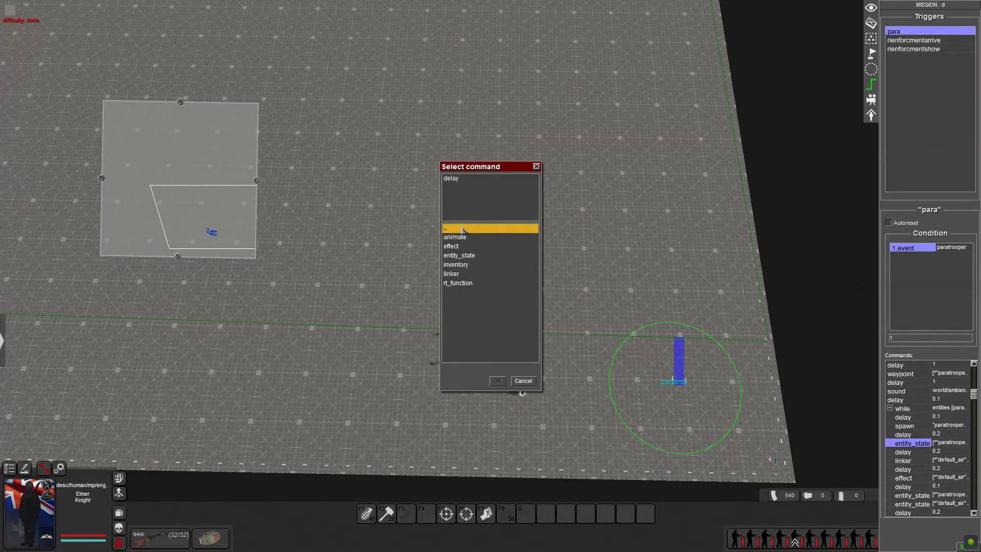
left_click(469, 257)
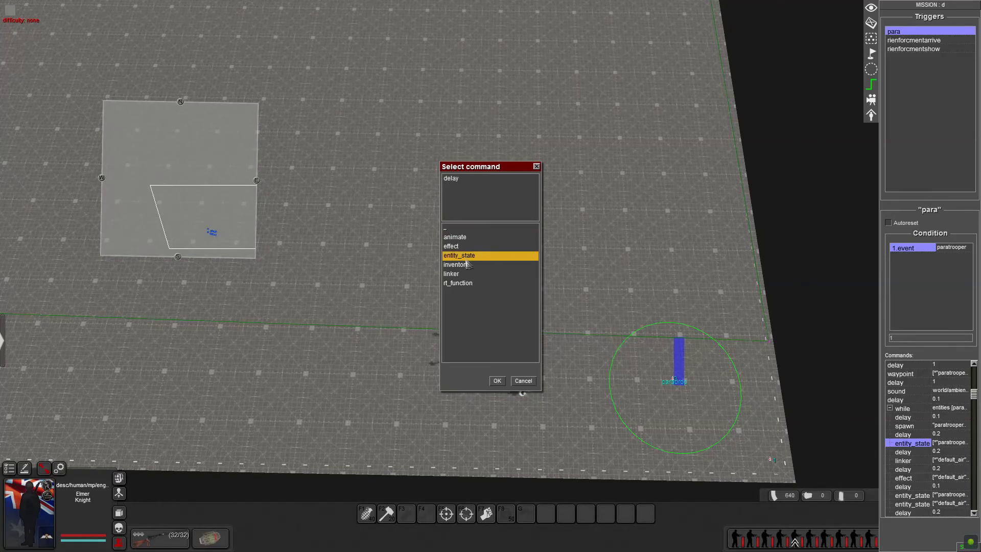
left_click(531, 381)
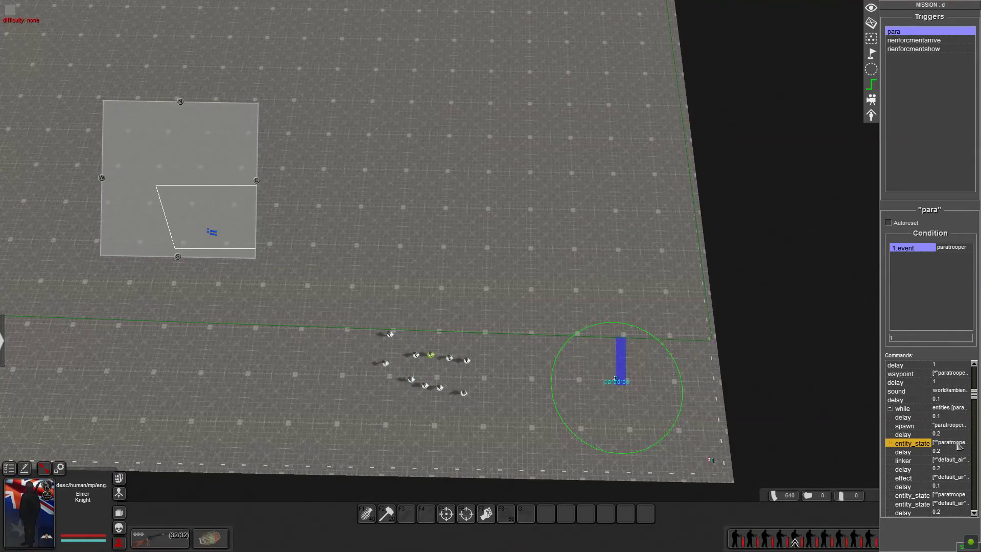
Examine the tag_add and tag_remove properties of the entity_state command that follows the spawn command in the while loop.
double_click(912, 443)
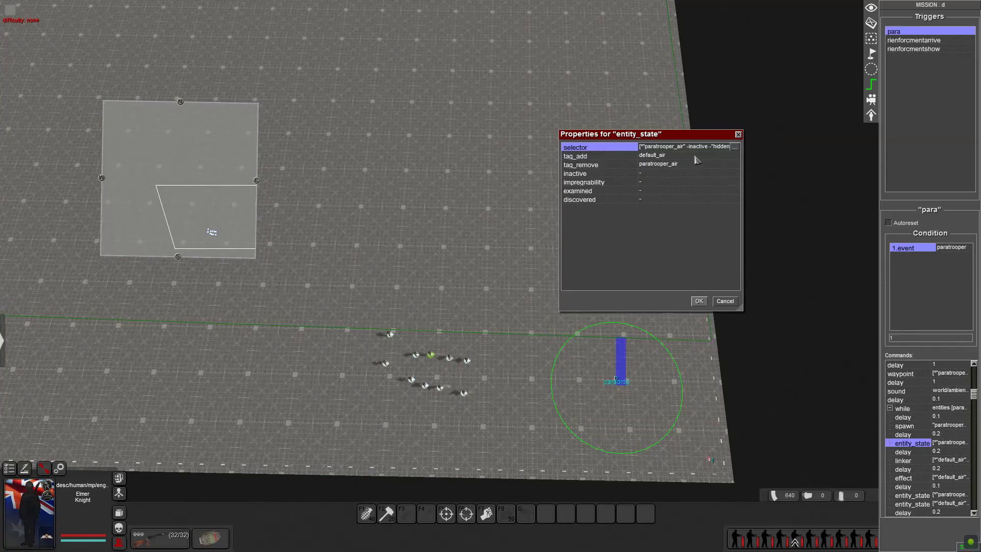
left_click(695, 156)
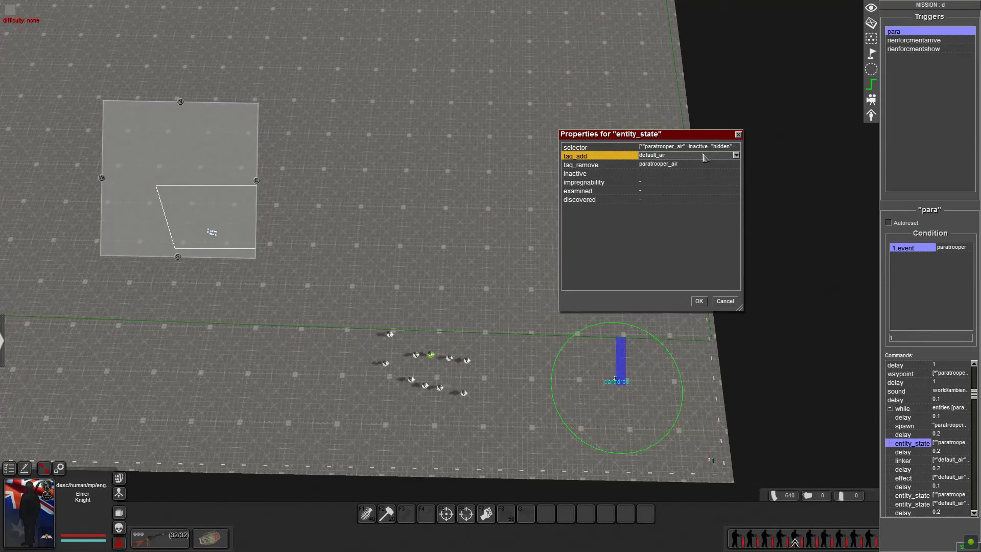
left_click(700, 165)
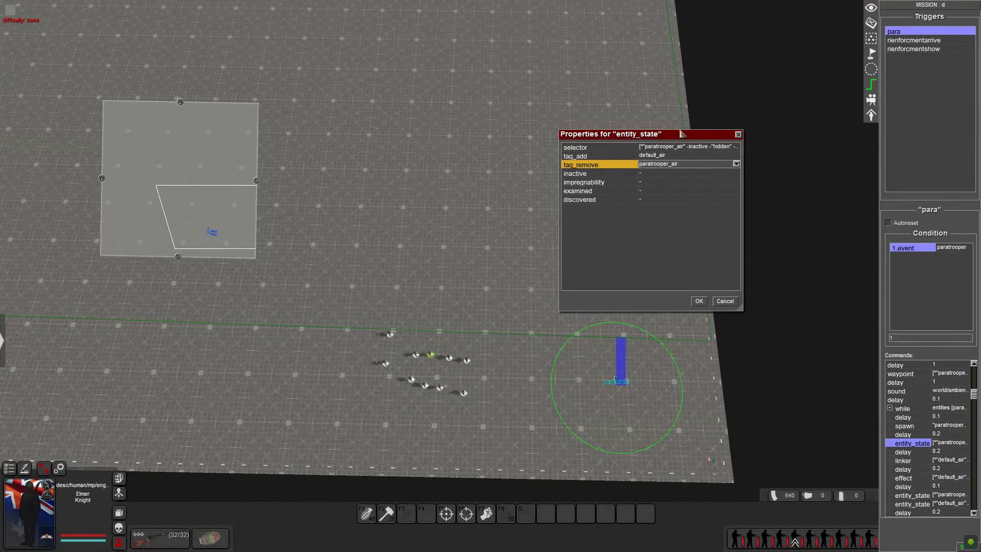
Review the entity_state command's selector, checking its selected tag and its excluded state and tags, and keep the settings.
left_click(678, 148)
left_click(678, 148)
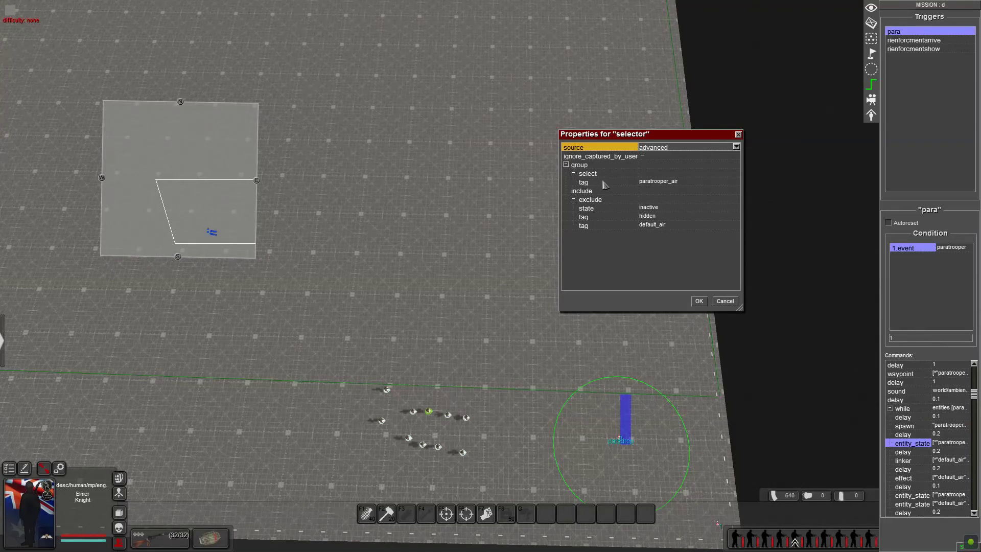
left_click(677, 185)
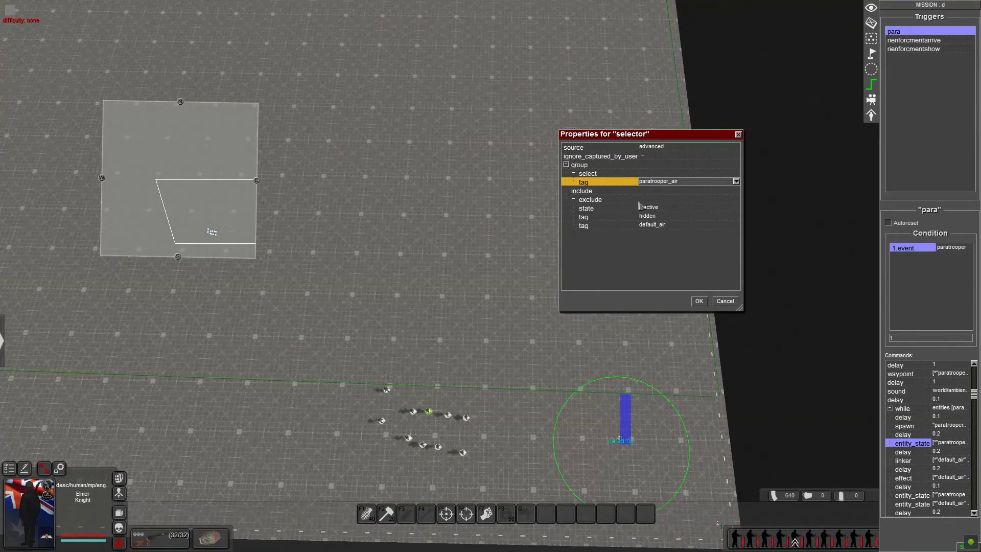
left_click(618, 210)
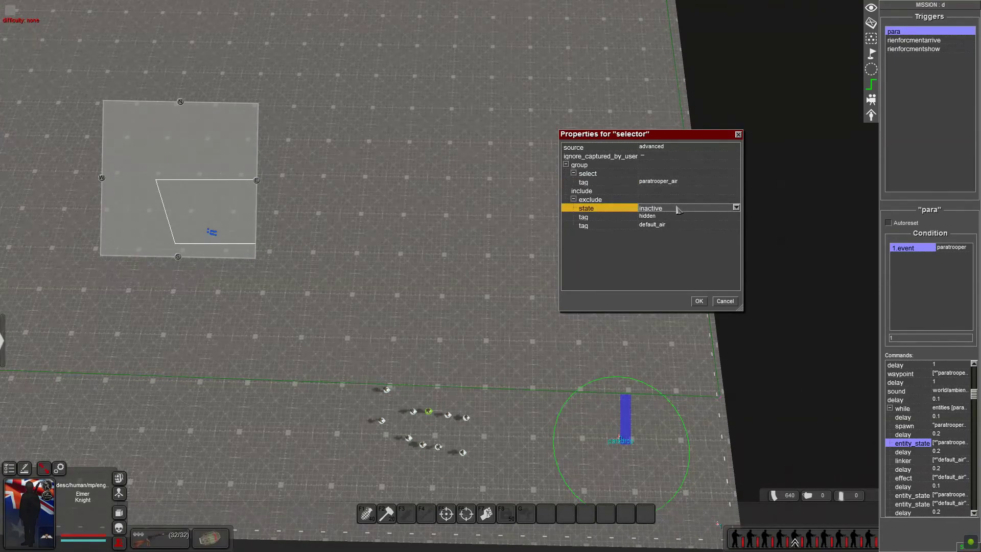
left_click(596, 217)
left_click(607, 227)
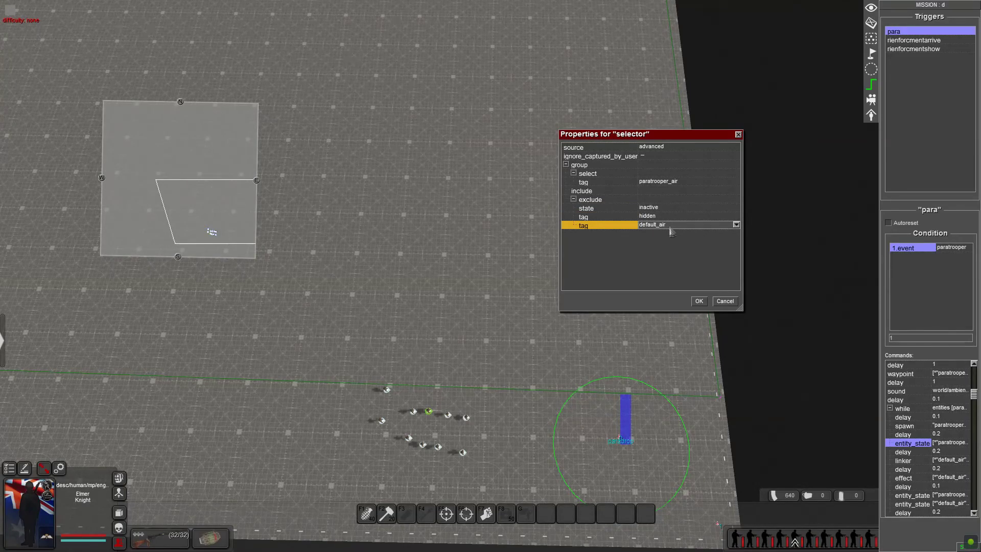
left_click(700, 301)
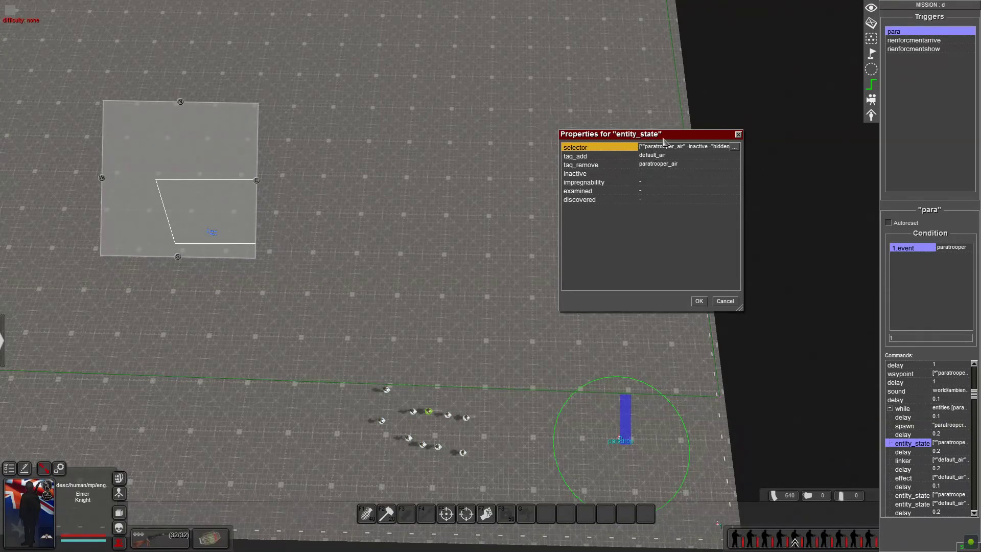
left_click_drag(664, 139, 599, 144)
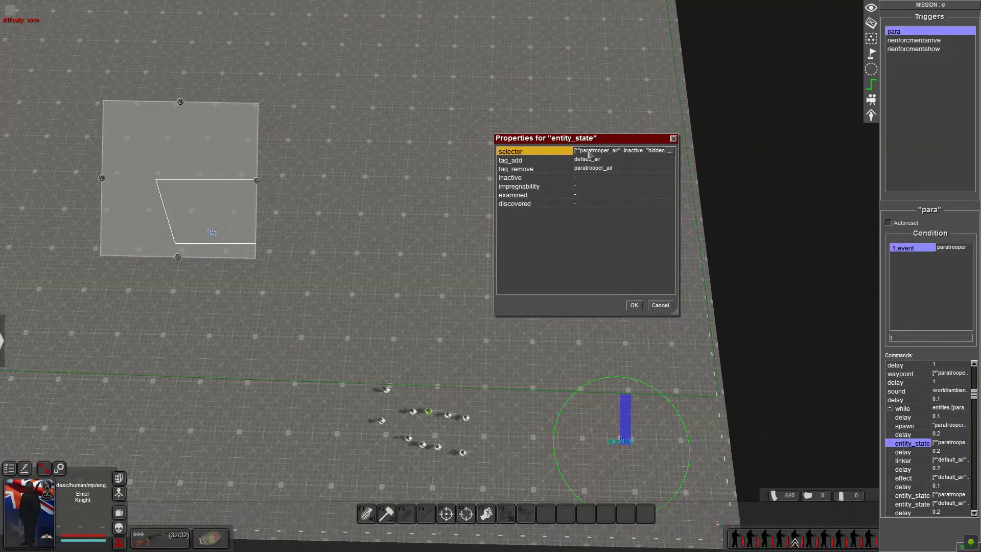
left_click(634, 305)
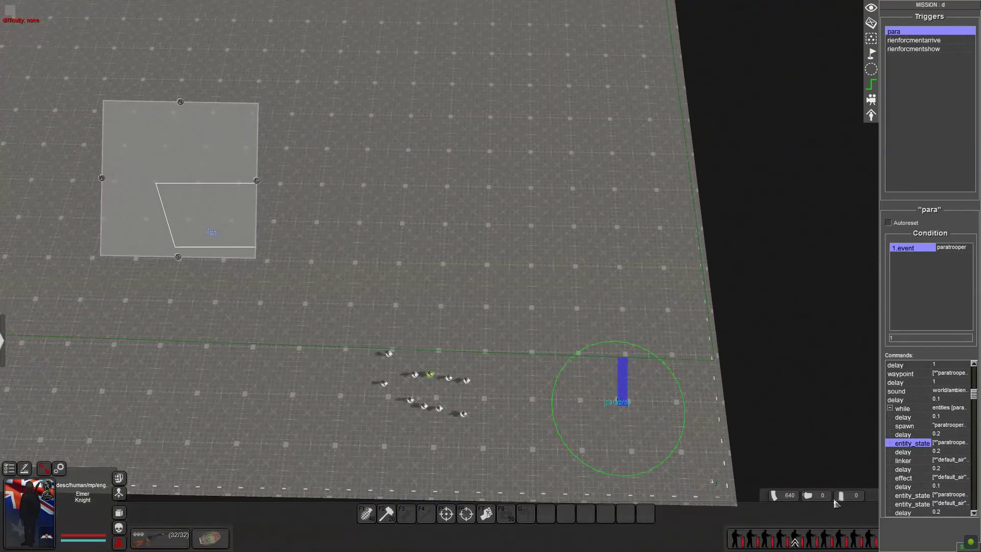
Locate the linker command in the entity group of the available commands without adding another one.
left_click(936, 453)
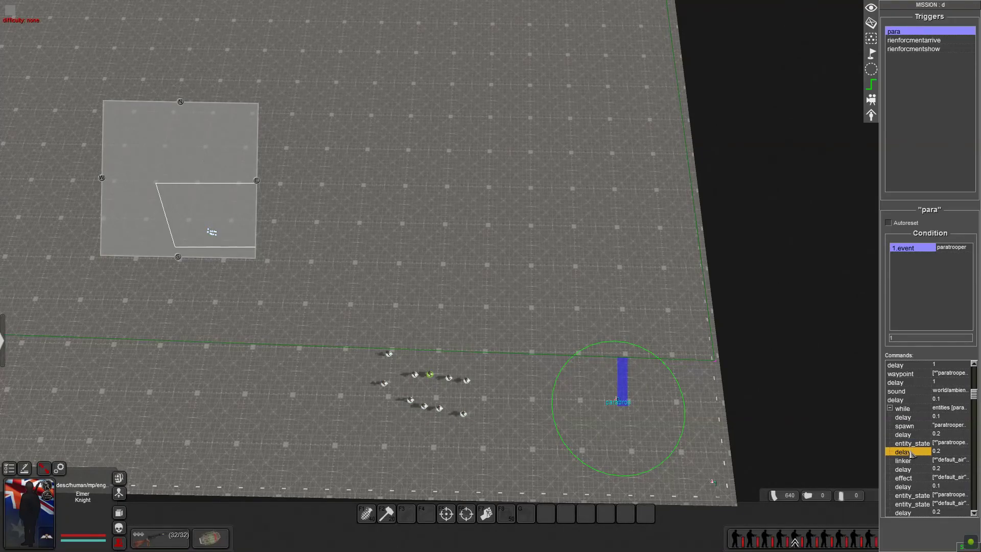
left_click(911, 462)
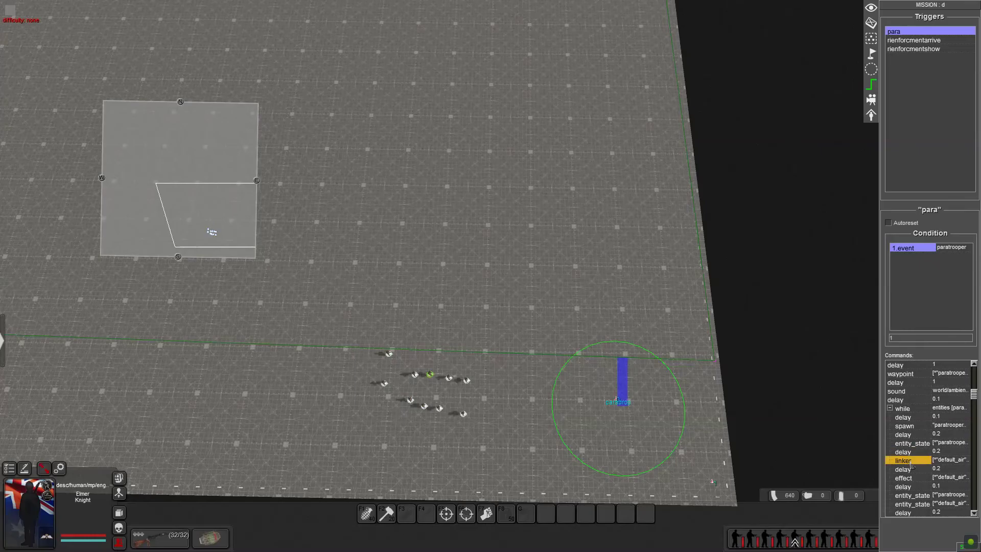
right_click(912, 463)
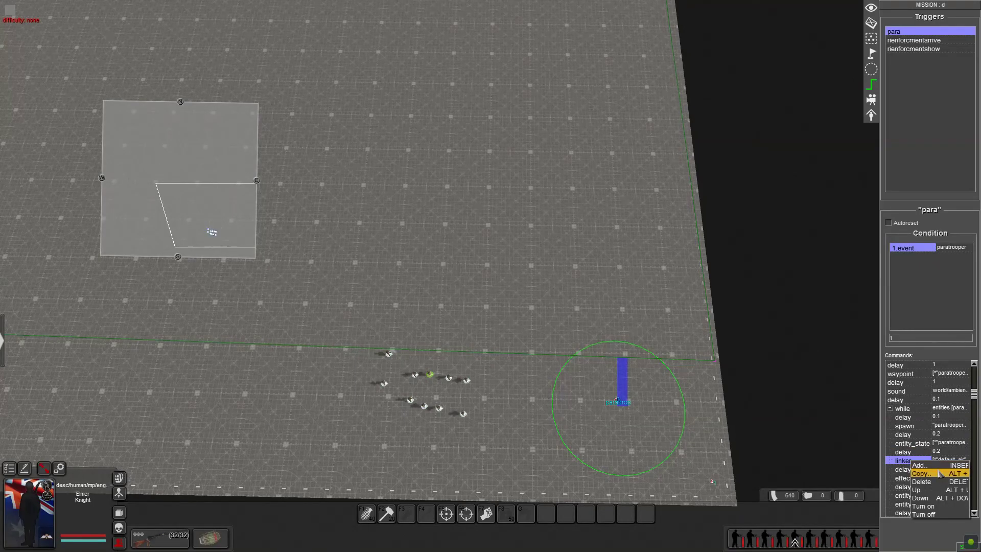
left_click(920, 465)
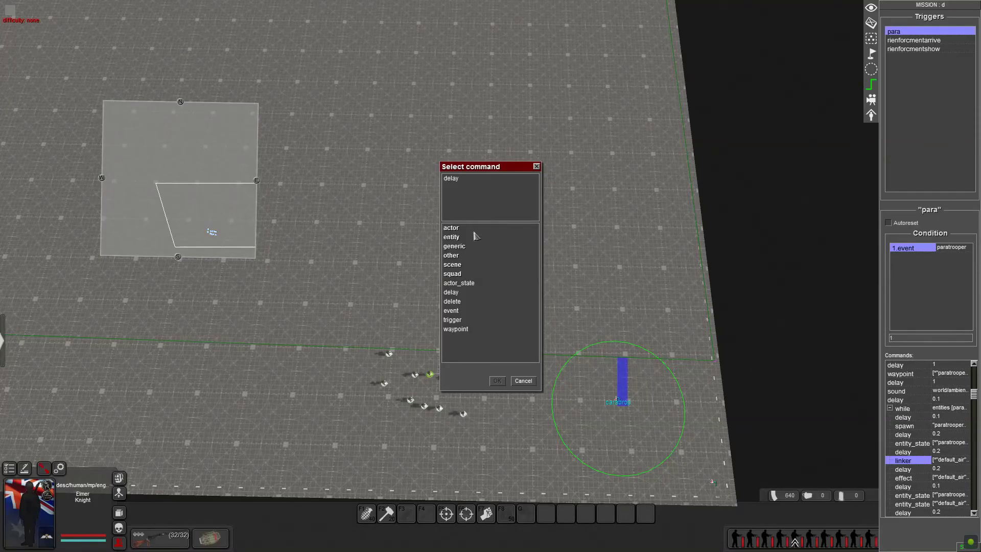
double_click(476, 230)
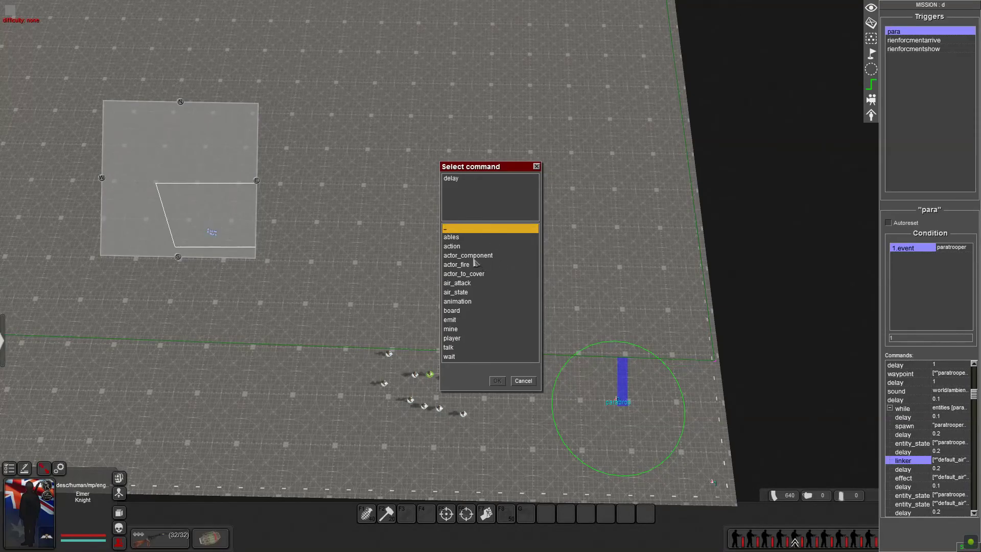
double_click(466, 240)
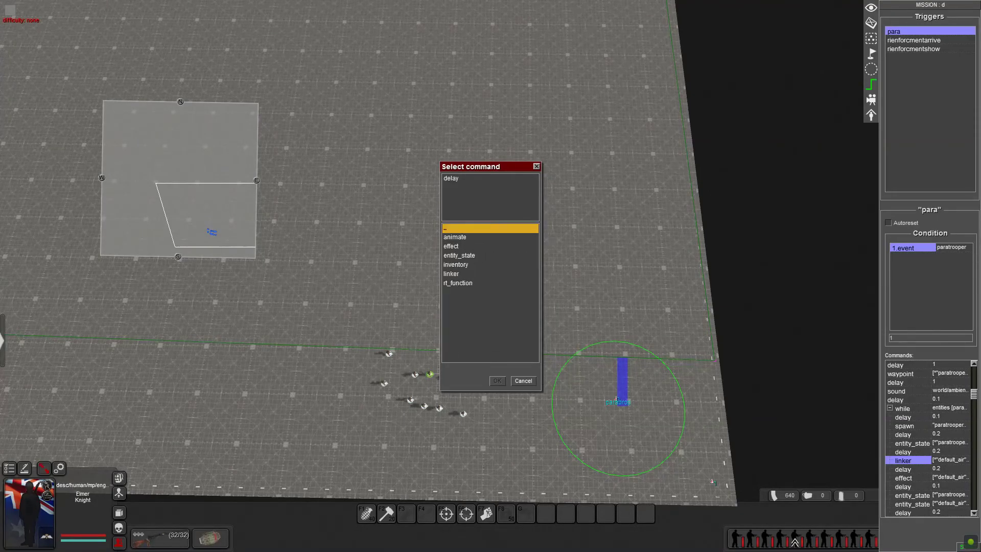
double_click(466, 238)
double_click(466, 238)
left_click(470, 274)
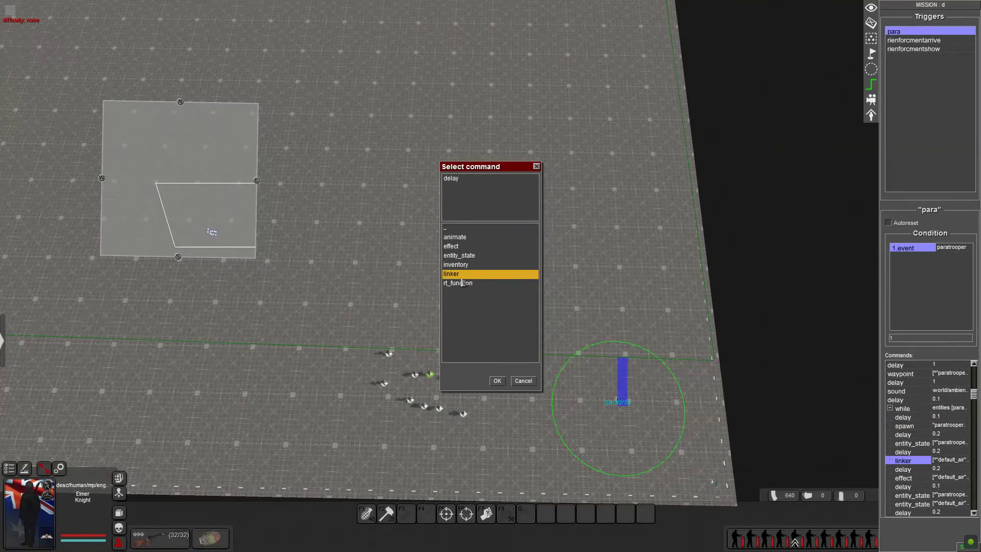
left_click(522, 382)
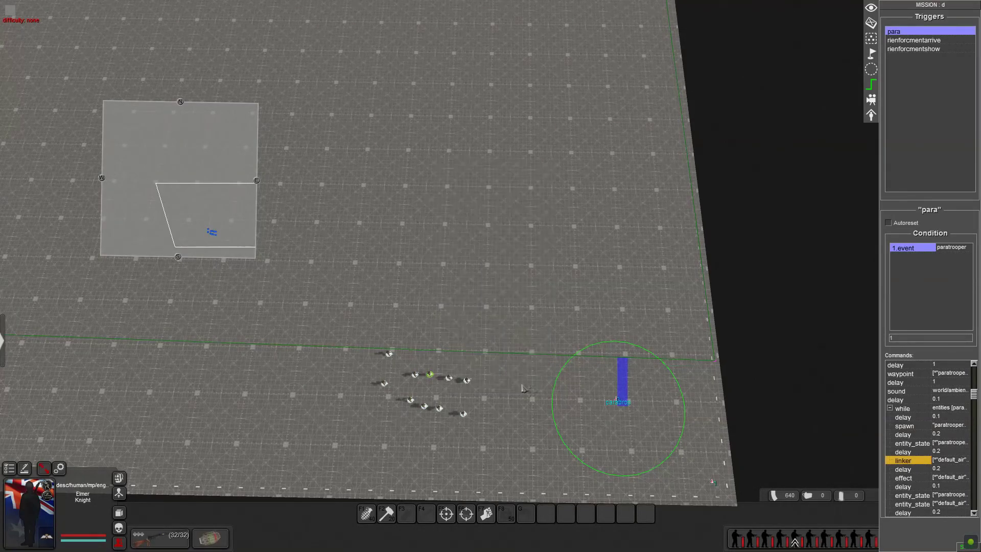
Inspect the properties of the while loop's linker command and the choices for its action, keeping link.
double_click(953, 460)
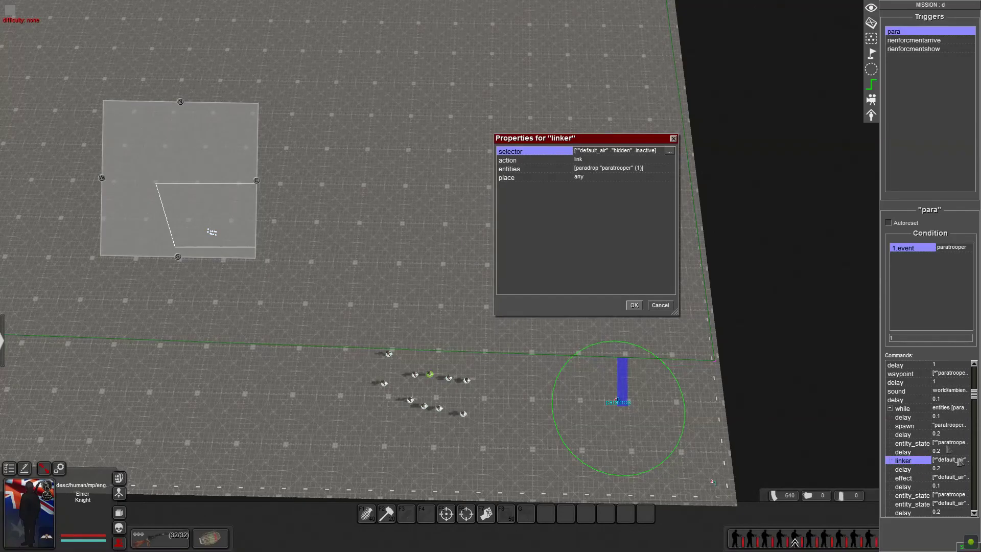
left_click(536, 162)
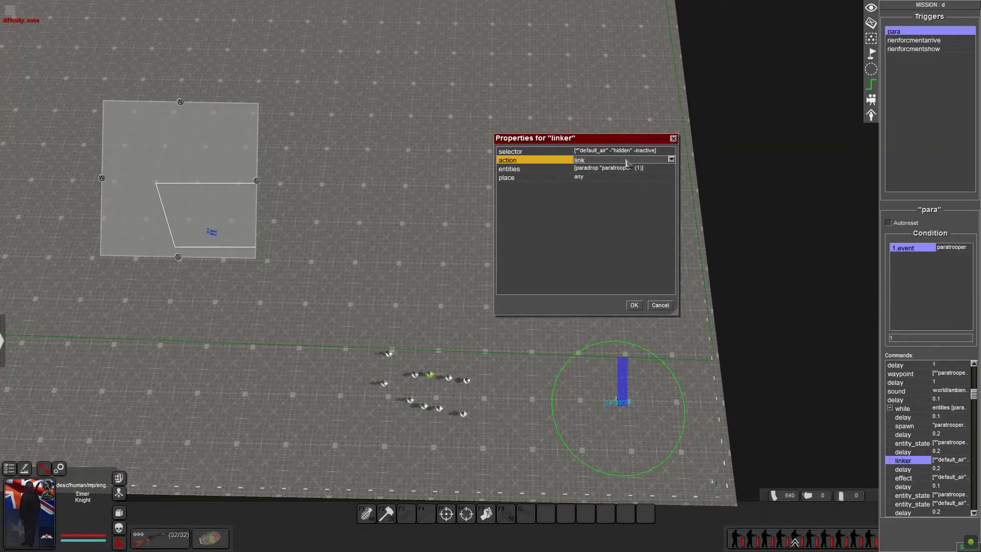
left_click(628, 161)
left_click(573, 242)
Review the tag, zone and type that the linker command's entities selector uses, without changing them.
left_click(532, 168)
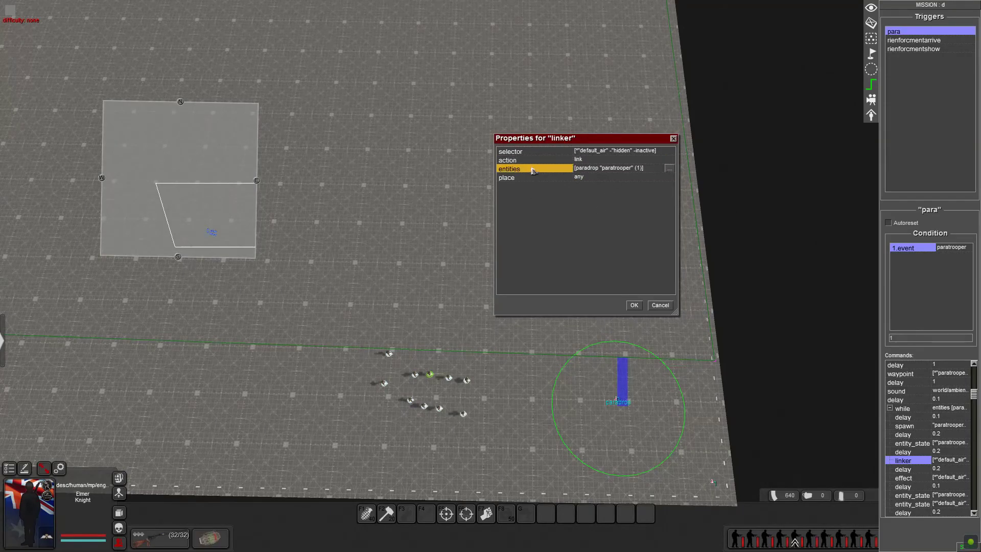
double_click(612, 168)
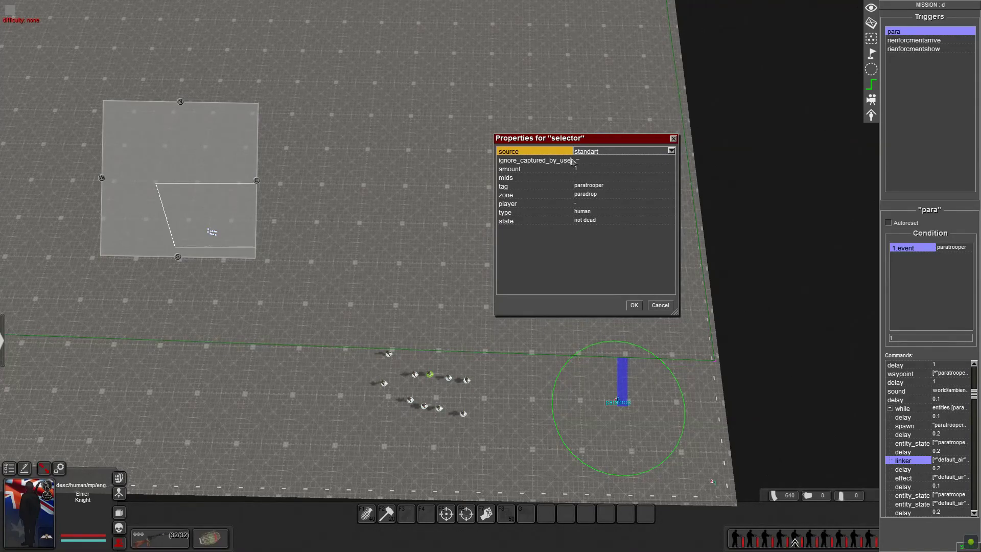
left_click(542, 186)
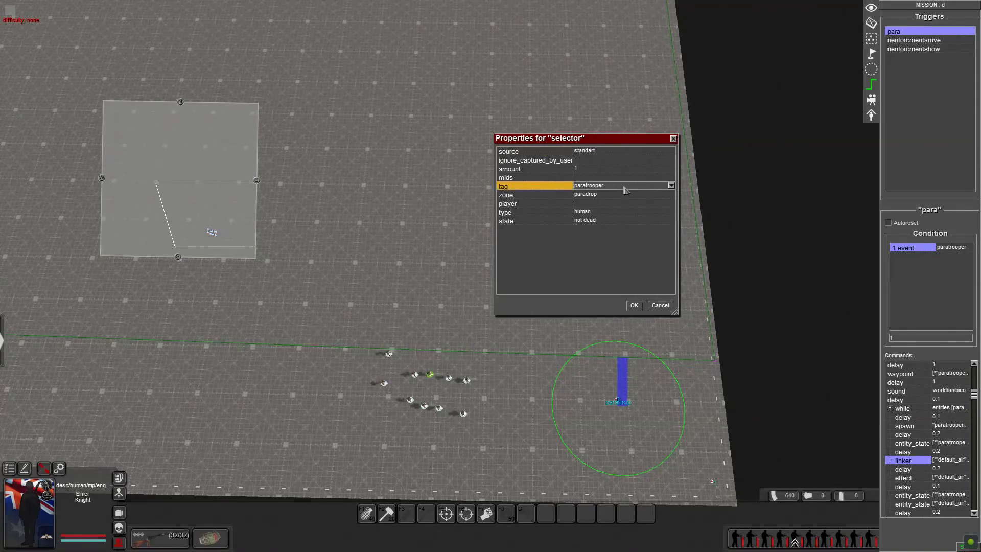
left_click(627, 197)
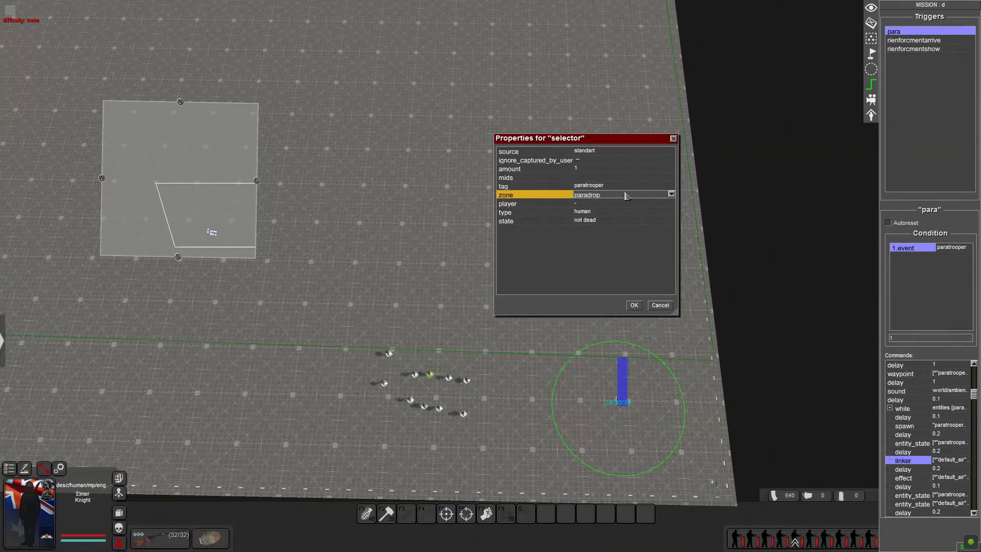
left_click(543, 217)
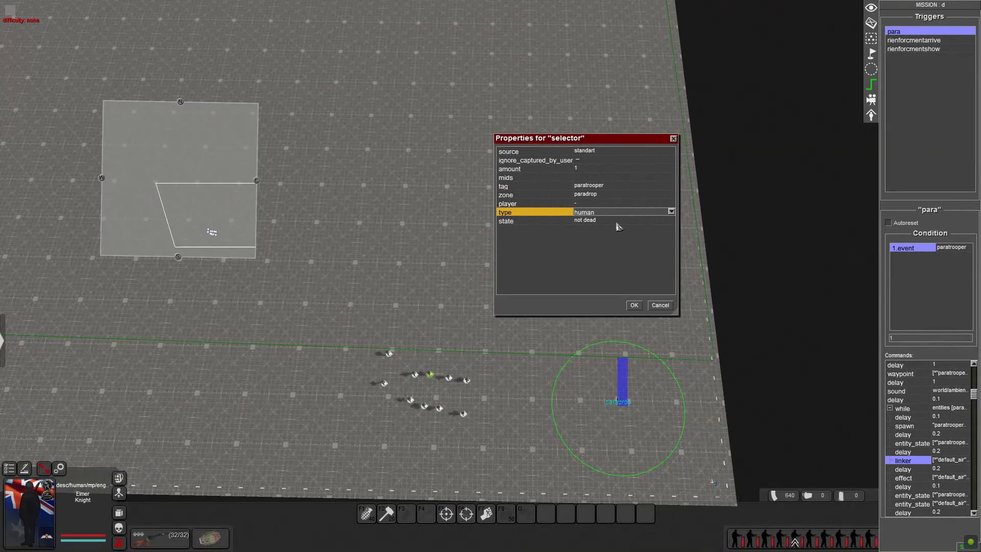
left_click(661, 306)
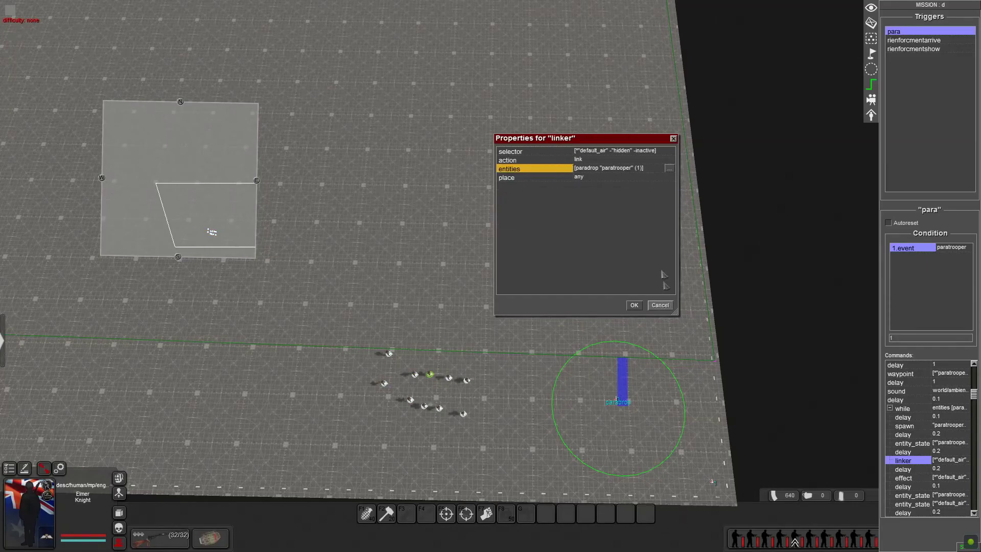
Check the amount and ignore_captured_by_user settings of the linker's entities selector and discard any changes.
double_click(629, 170)
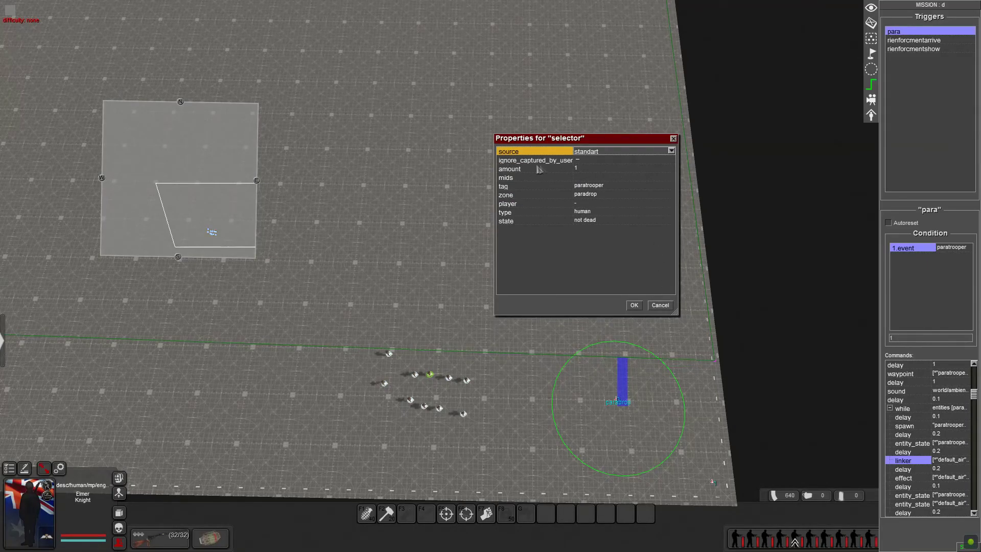
left_click(597, 169)
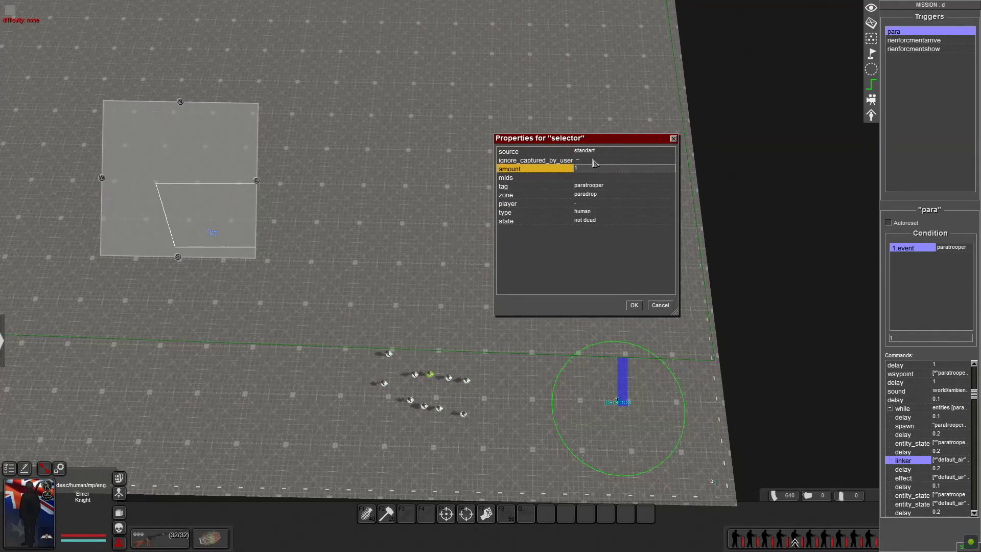
left_click(595, 162)
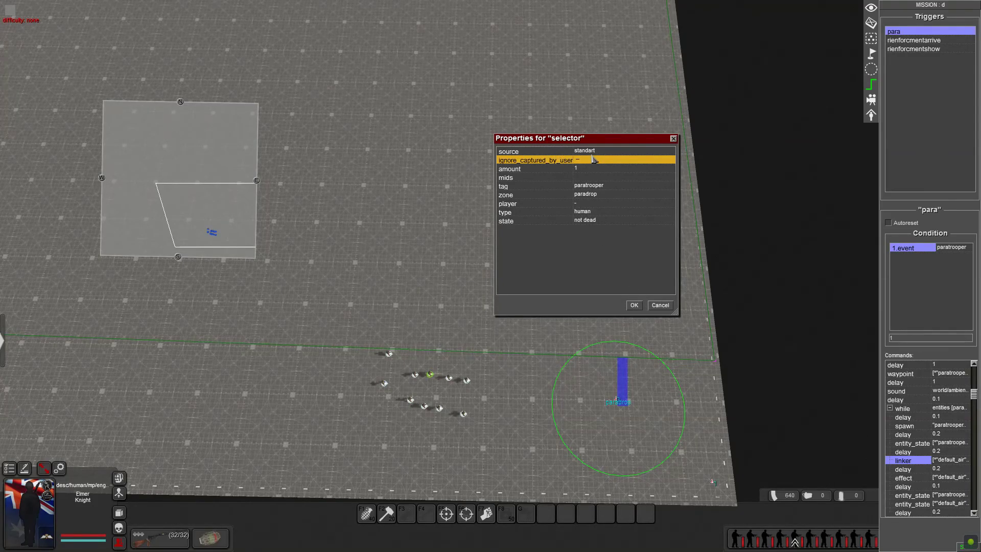
left_click_drag(597, 147, 544, 147)
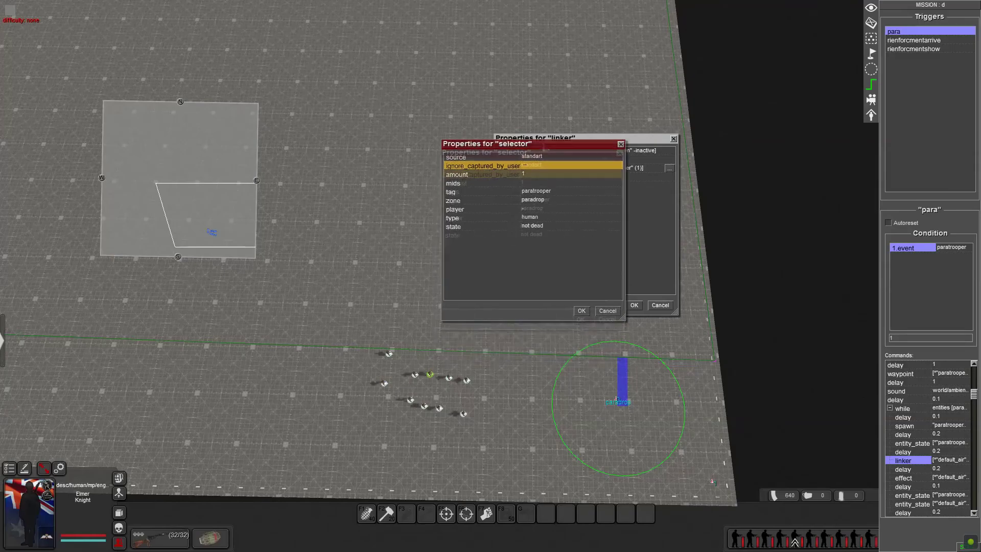
left_click(609, 305)
Inspect the choices for the linker command's place property, keeping any.
left_click(586, 178)
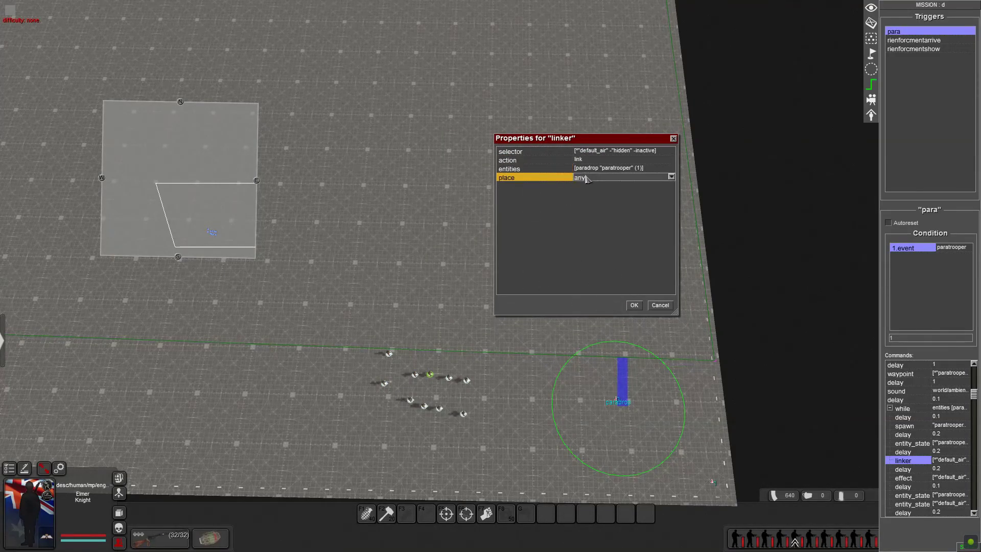
left_click(586, 178)
left_click(575, 187)
Review the linker's own selector, checking its source, selected tag and excluded tag, and close the linker properties without changes.
double_click(615, 152)
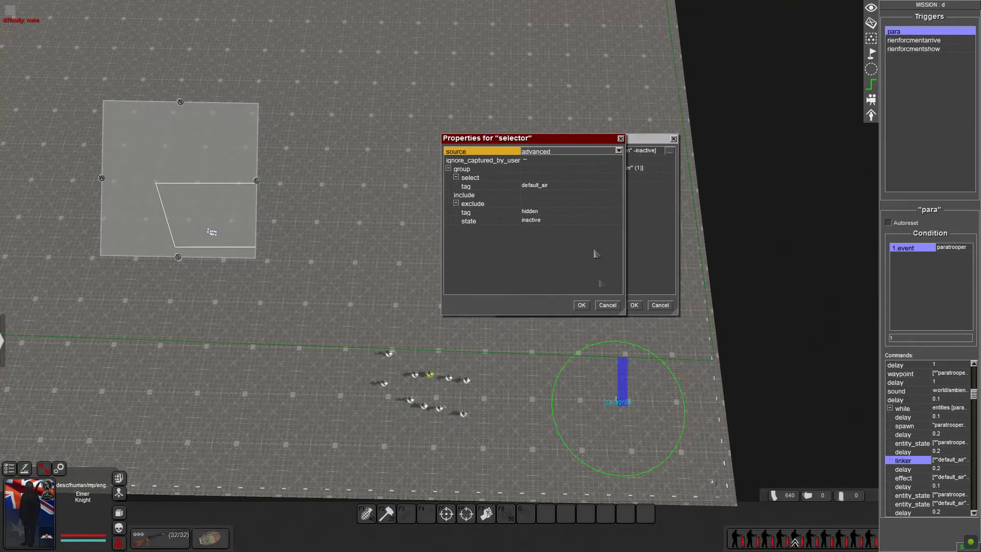
left_click(572, 154)
left_click(567, 143)
left_click(557, 188)
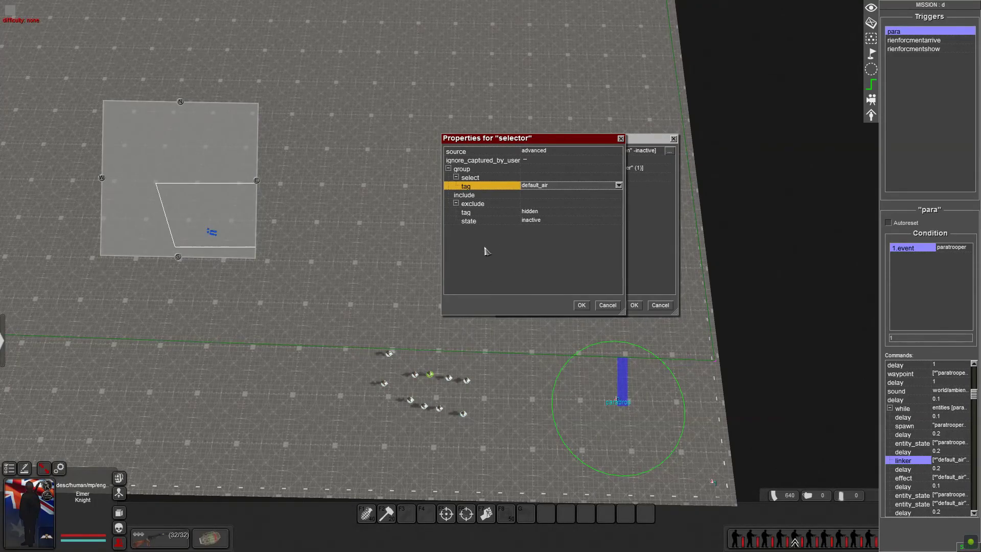
left_click(561, 213)
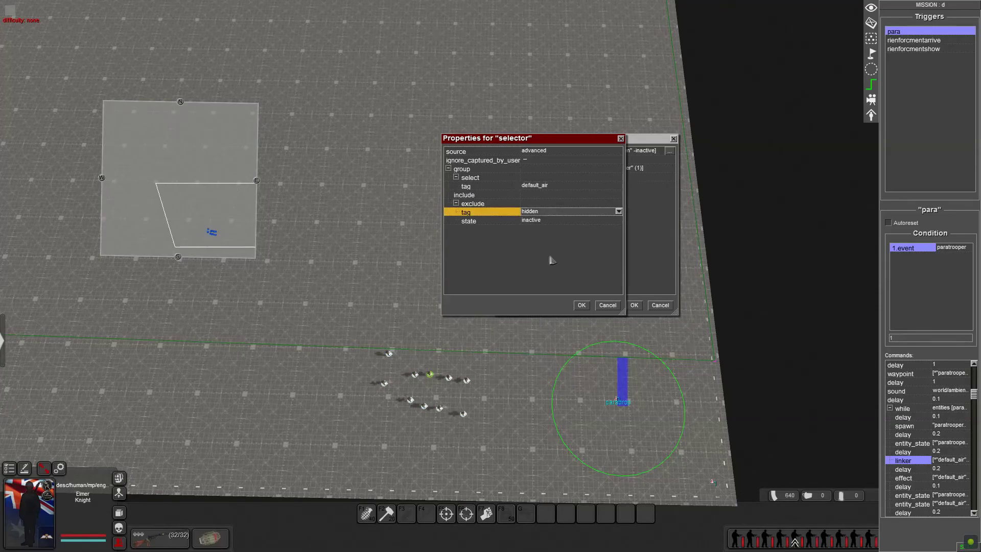
left_click(607, 305)
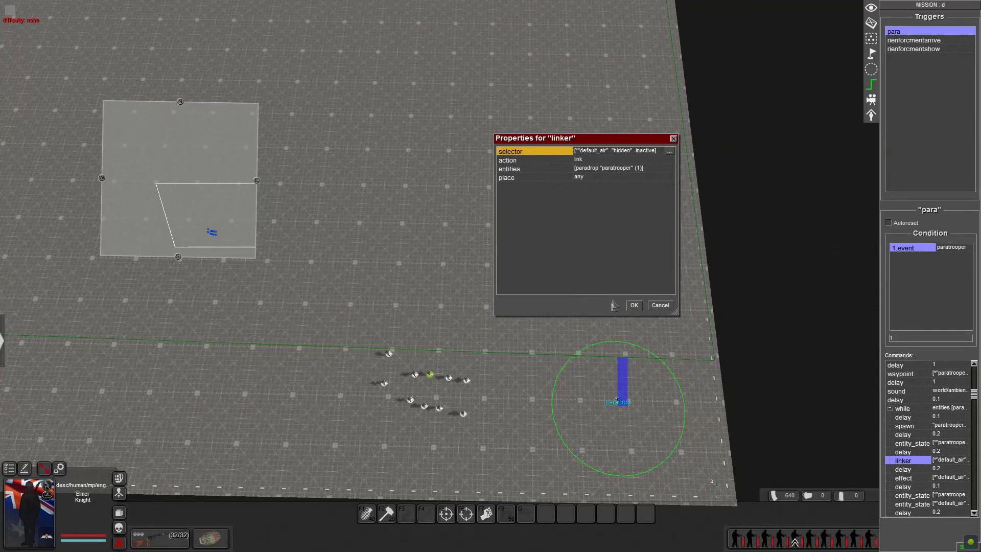
left_click(660, 305)
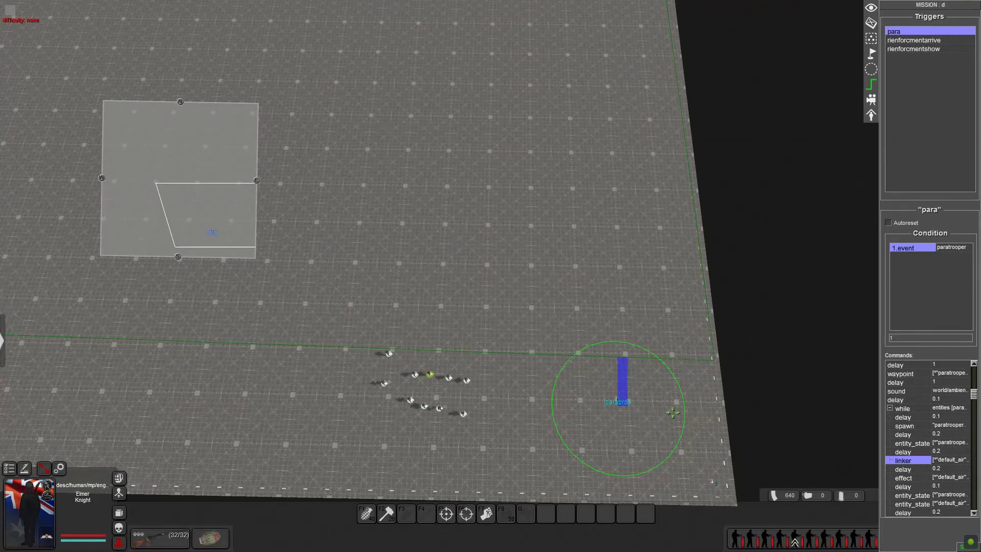
Examine the effect name and the selector of the while loop's effect command, and close its properties without changes.
key("Down")
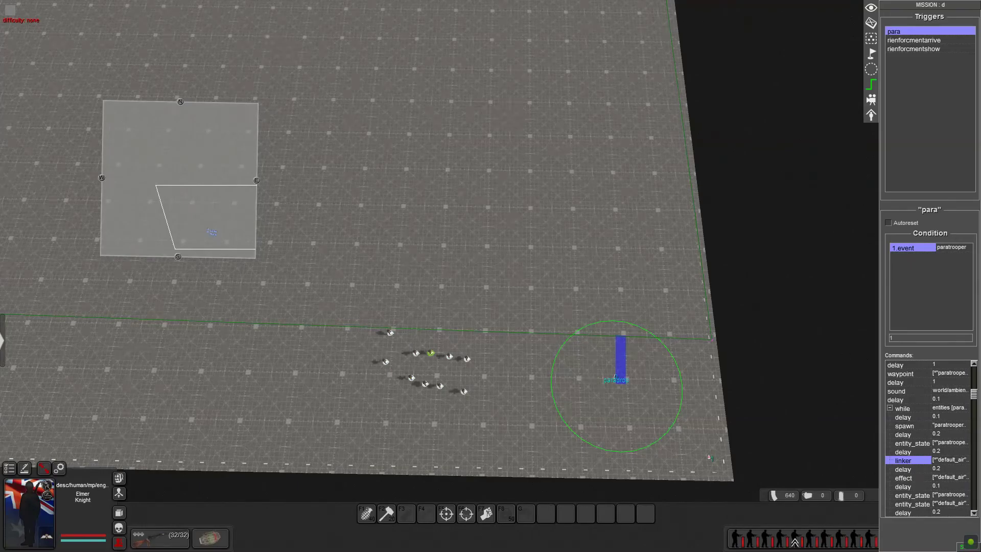
key("Down")
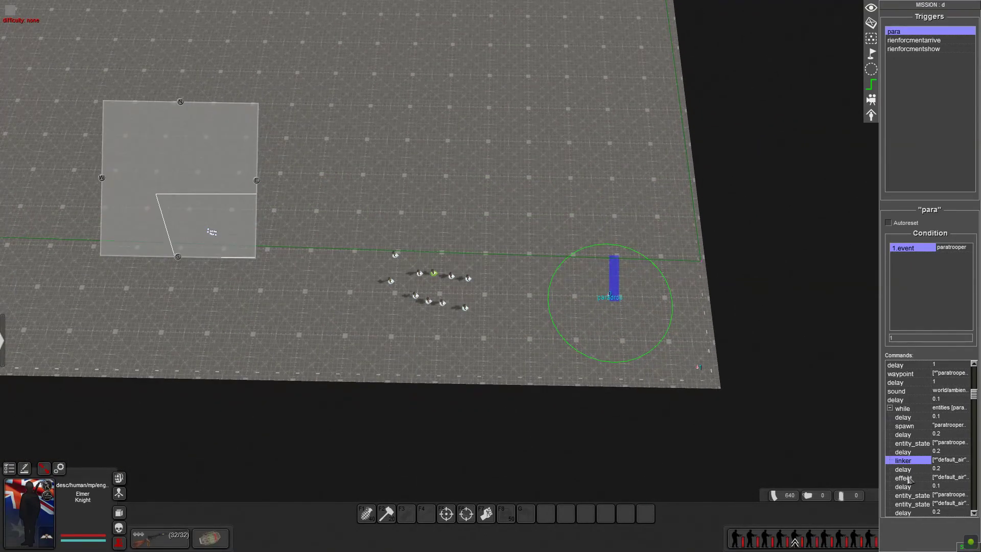
double_click(953, 482)
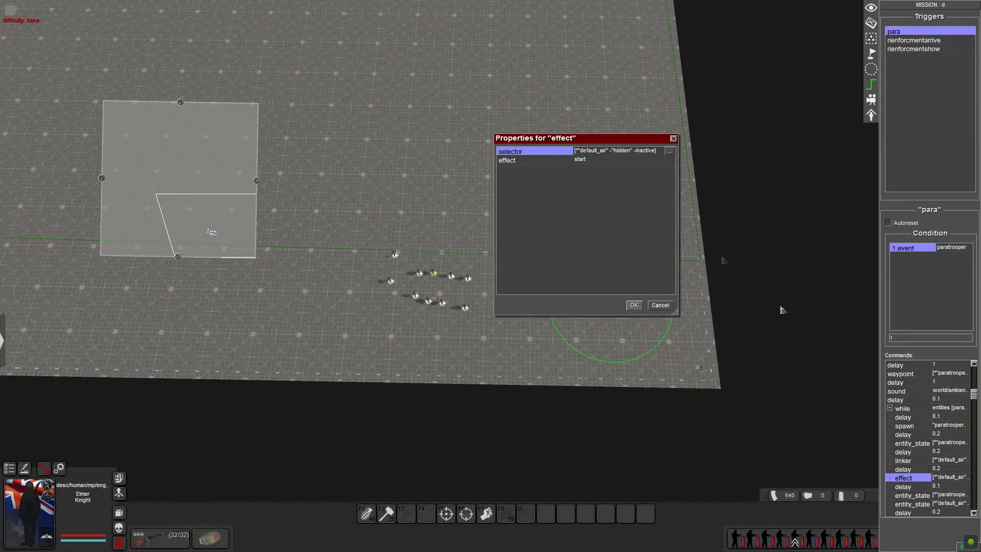
left_click(600, 161)
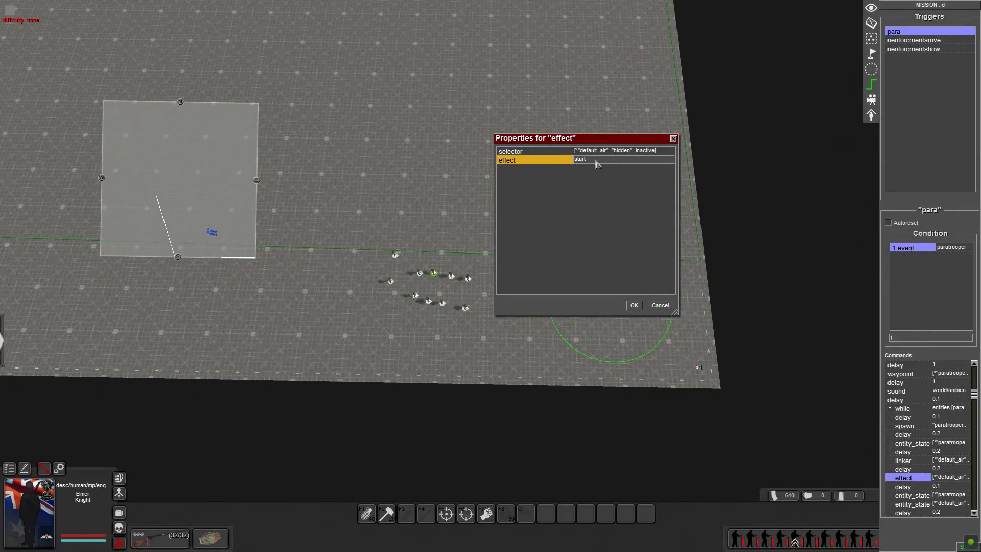
double_click(629, 153)
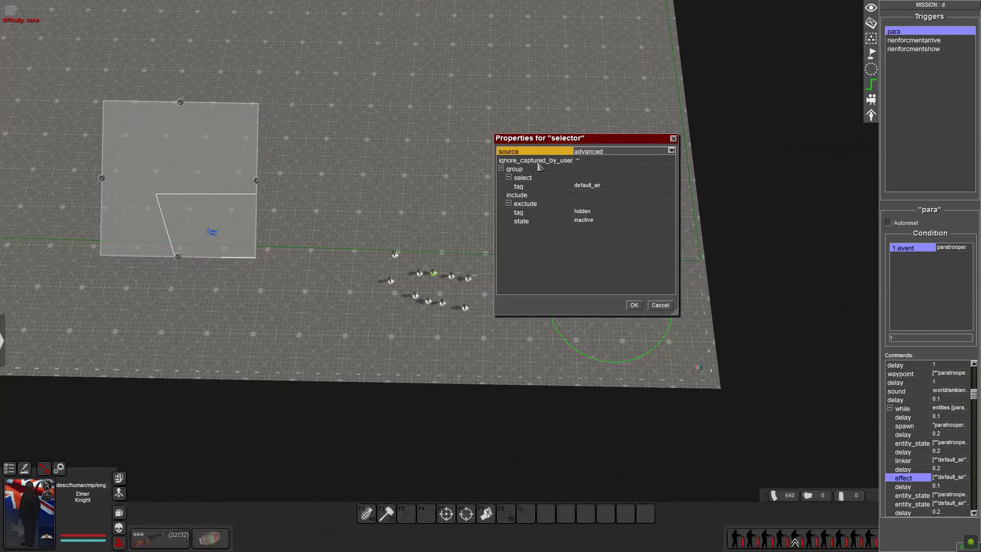
left_click(658, 309)
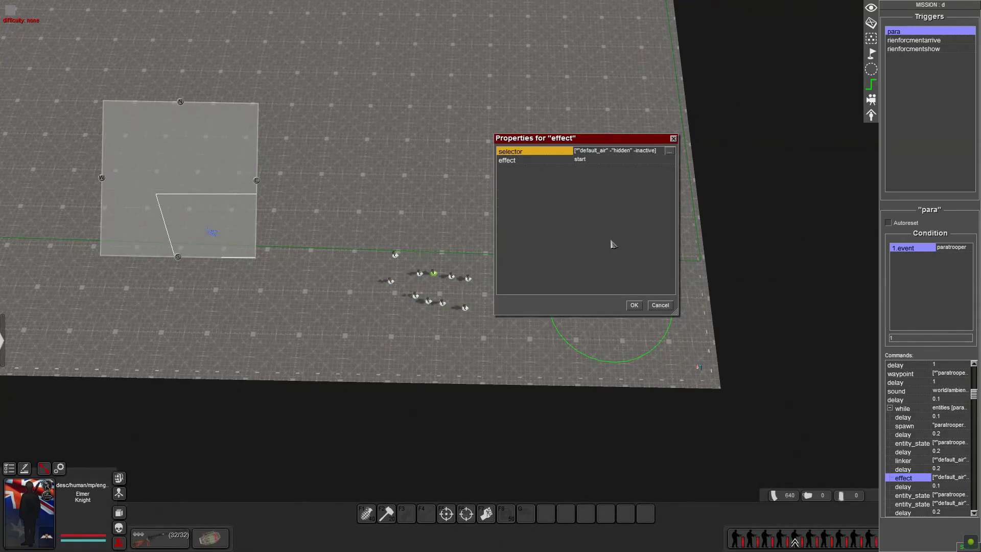
left_click(660, 306)
Check the delay after the effect command and the impregnability property of the entity_state command that follows it.
scroll(897, 475, "down", 1)
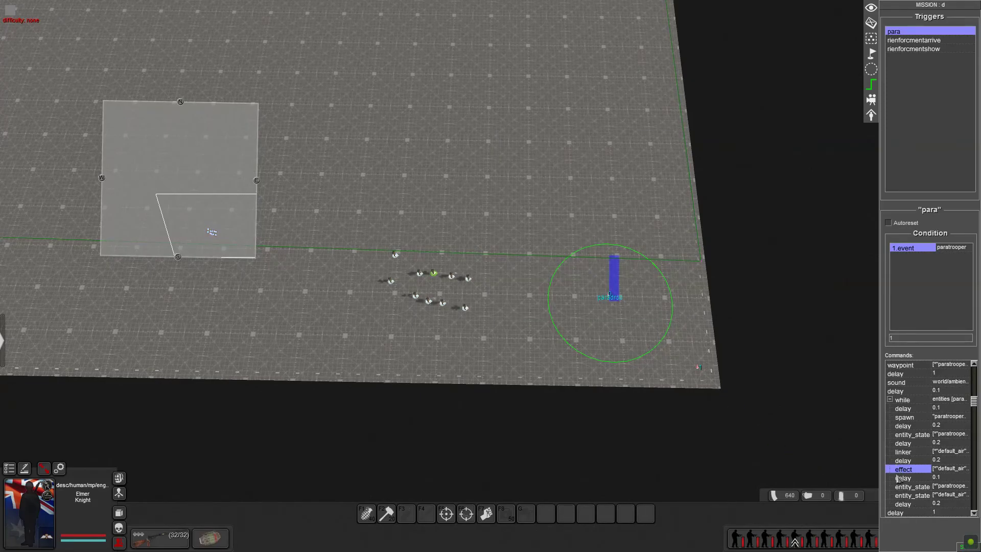
left_click(909, 485)
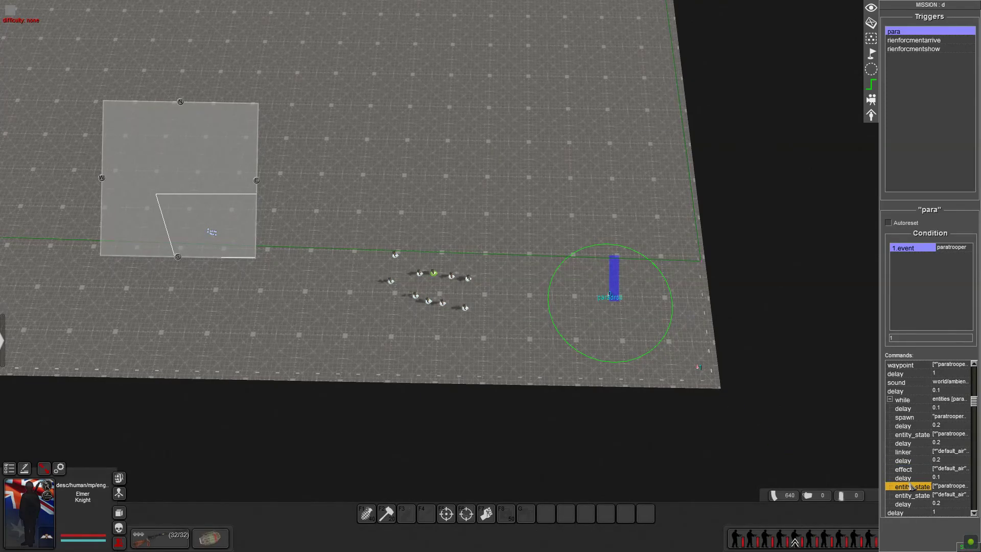
left_click(953, 480)
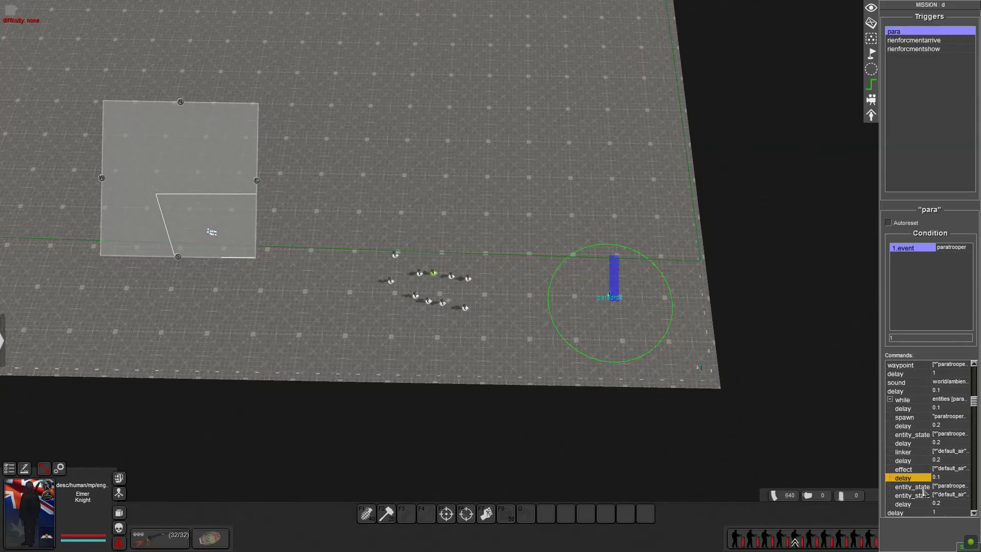
double_click(921, 489)
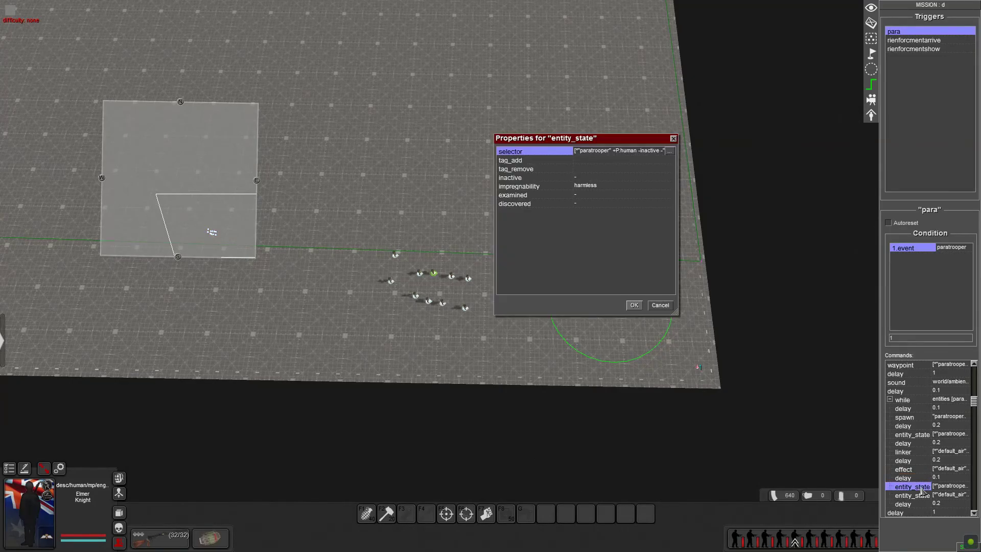
left_click(608, 187)
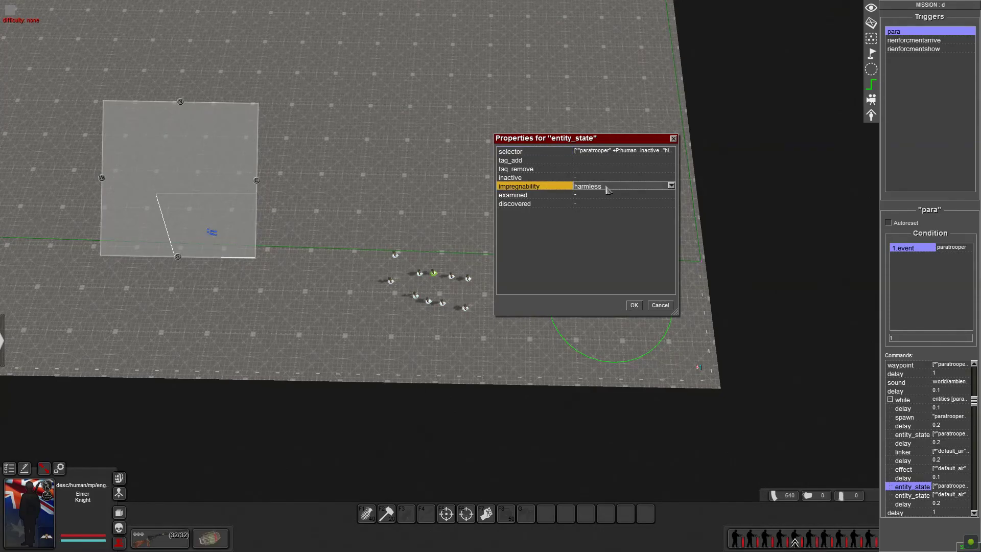
Review the selected tag and the excluded states, tag and zone in this entity_state command's selector, and close it without changes.
double_click(622, 156)
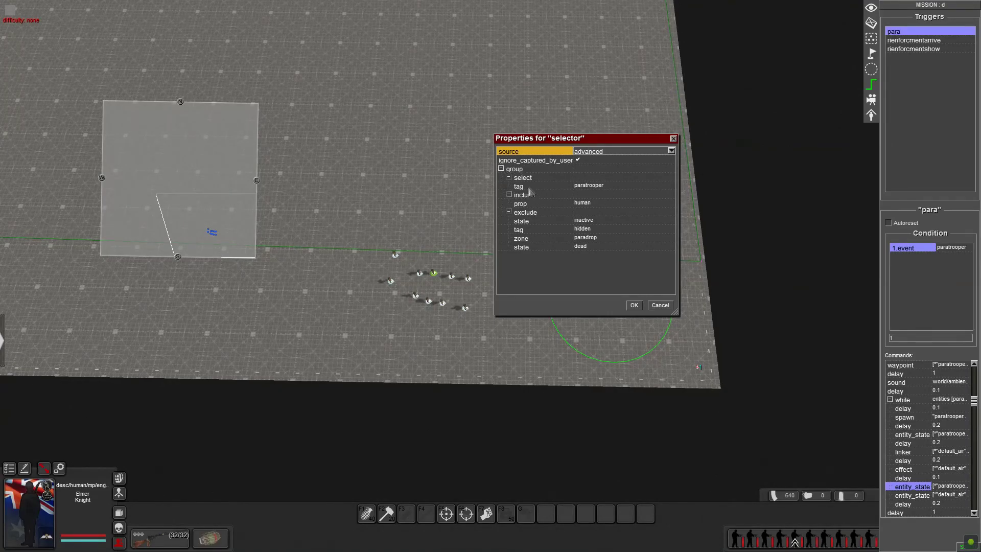
left_click(643, 191)
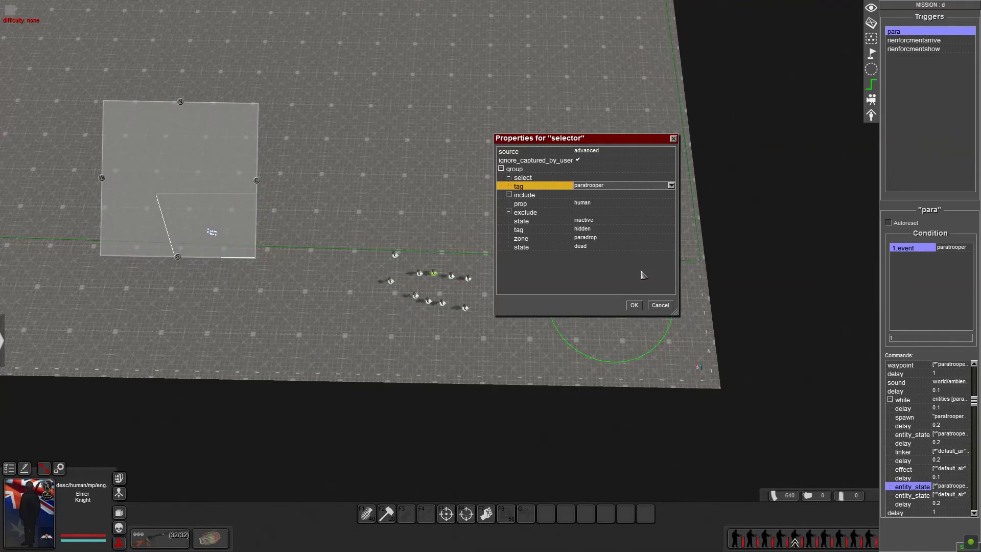
left_click(545, 223)
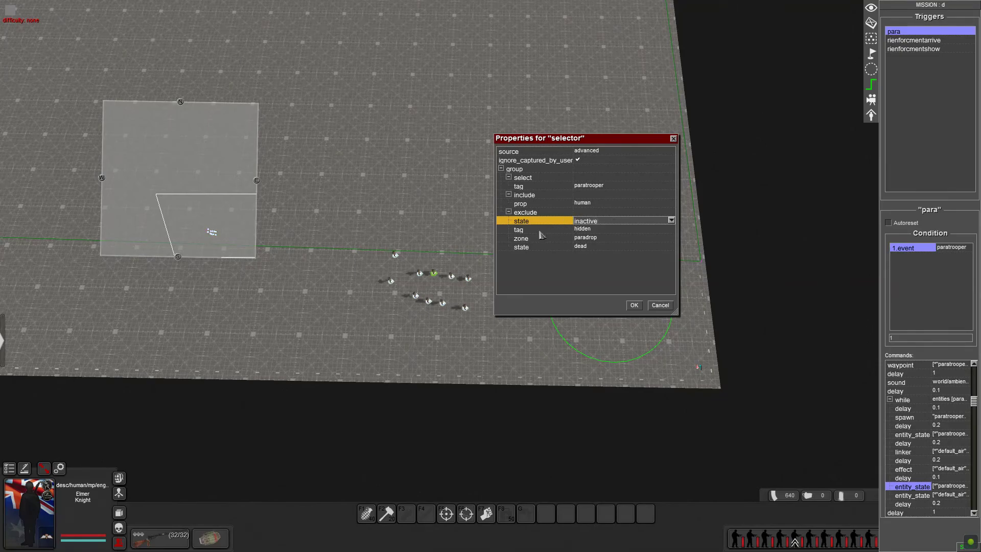
left_click(600, 230)
left_click(557, 240)
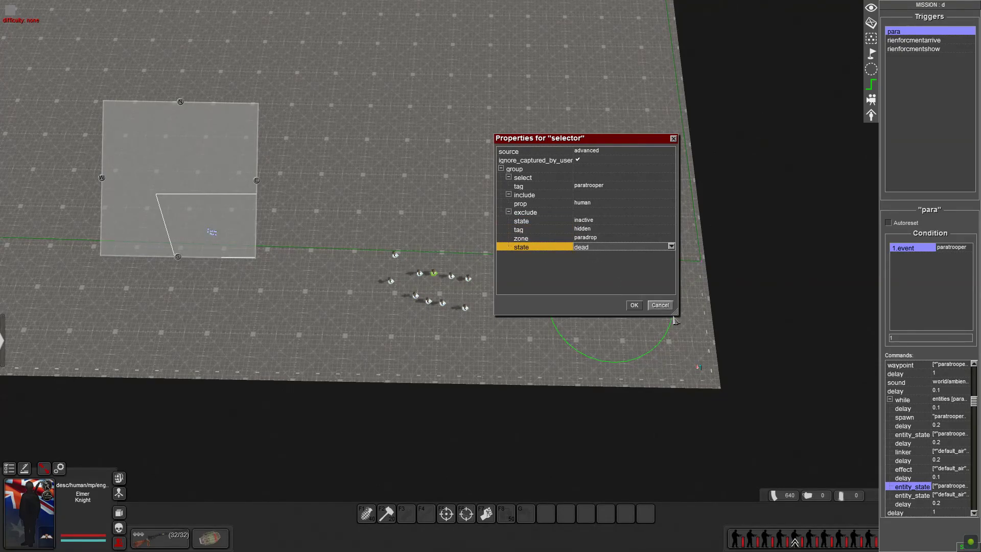
left_click(660, 305)
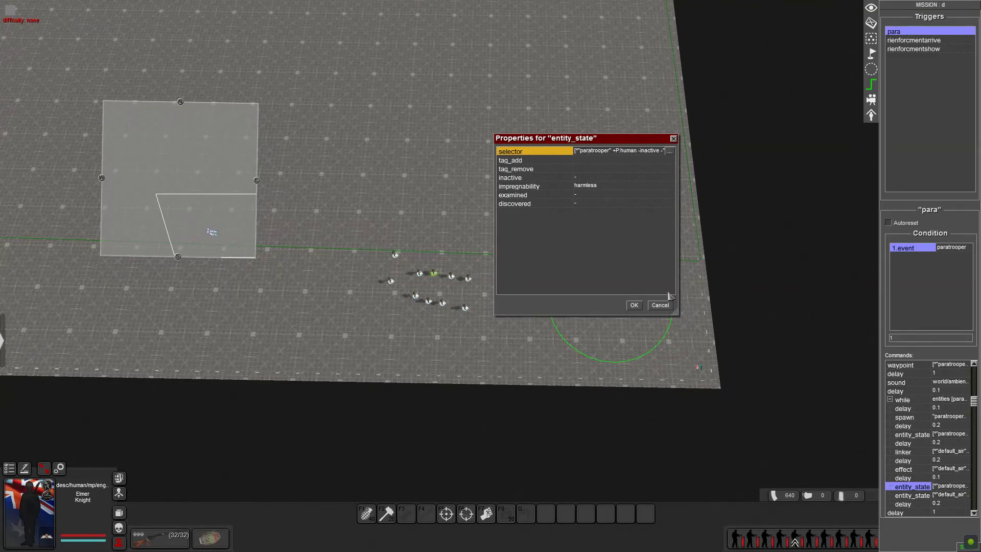
left_click(661, 305)
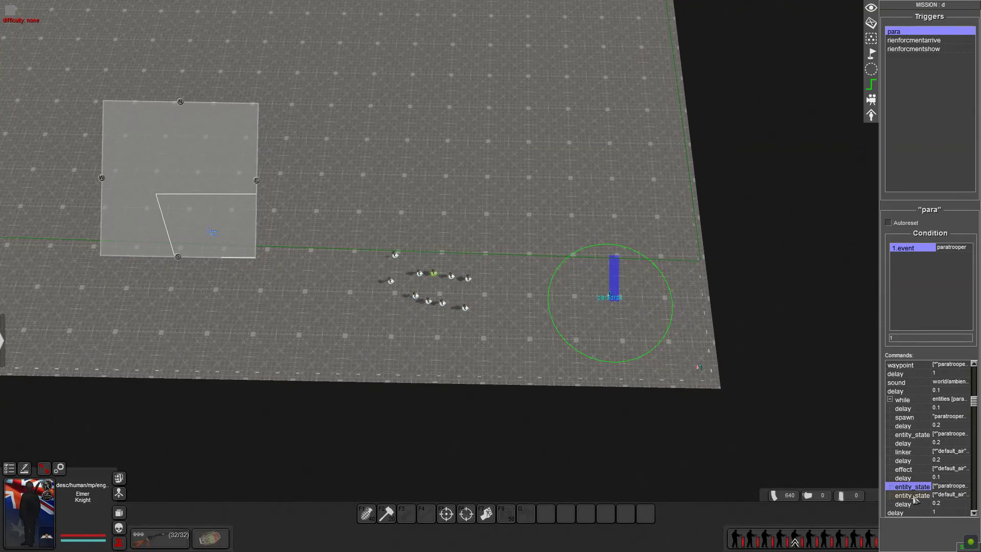
Examine the tag_remove property of the while loop's last entity_state command and check the source options in its selector.
double_click(912, 496)
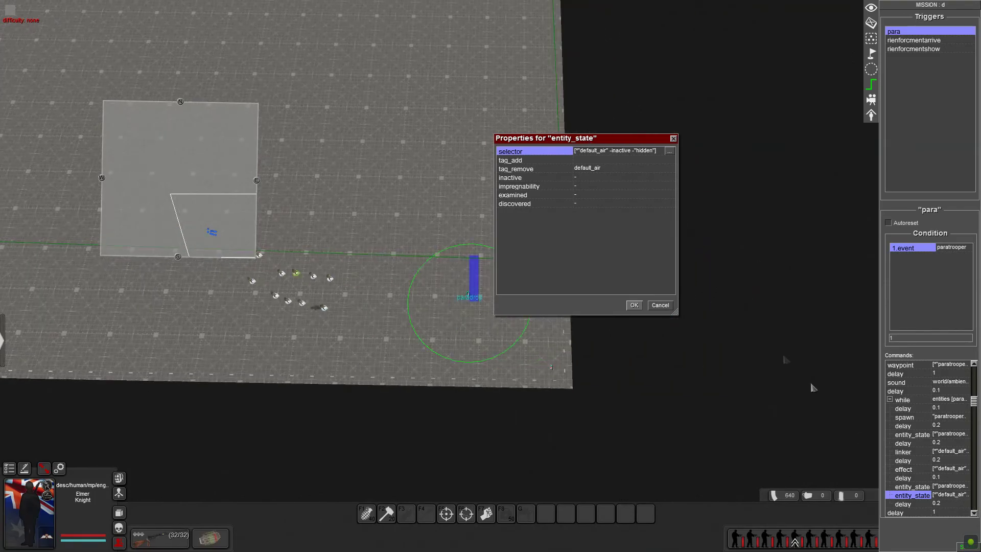
key("Left")
key("Right")
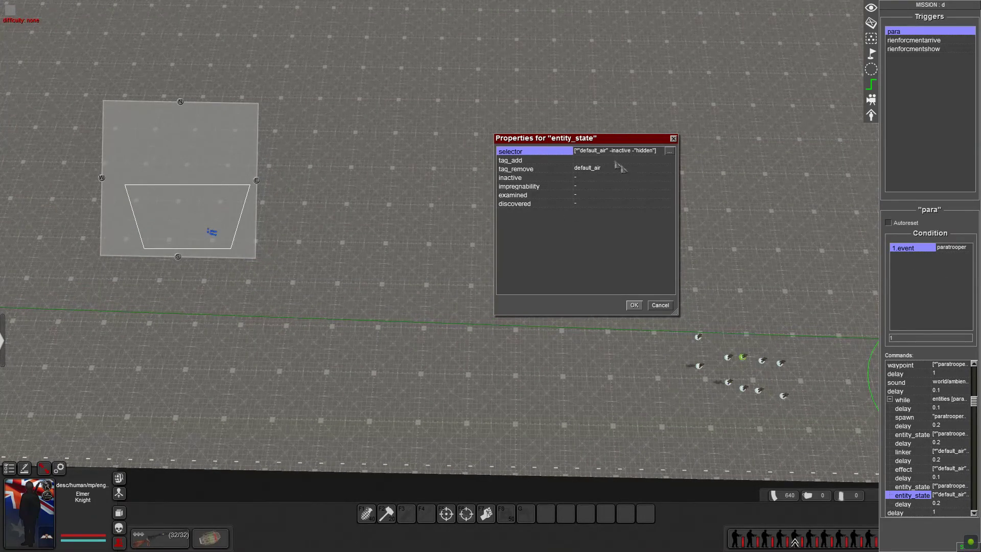
double_click(599, 150)
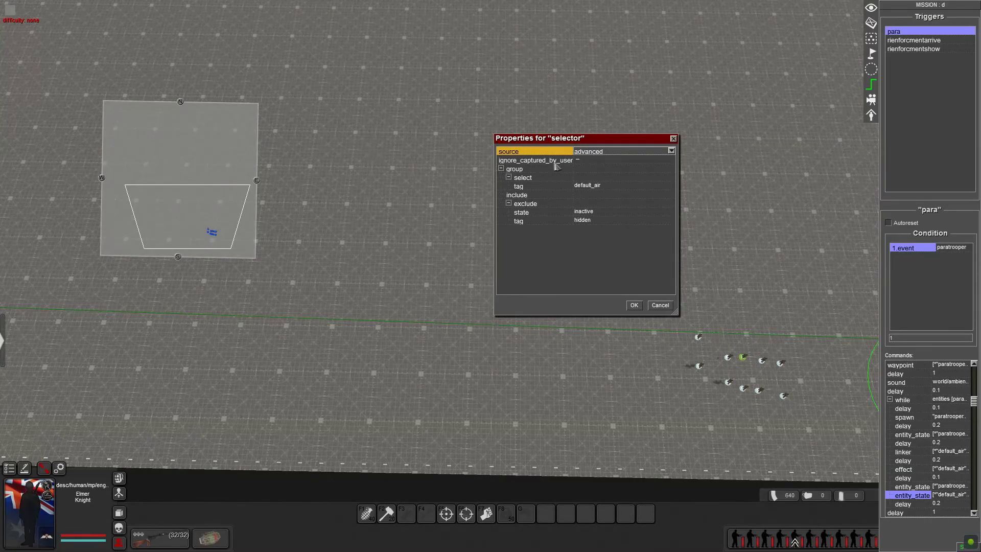
left_click(620, 153)
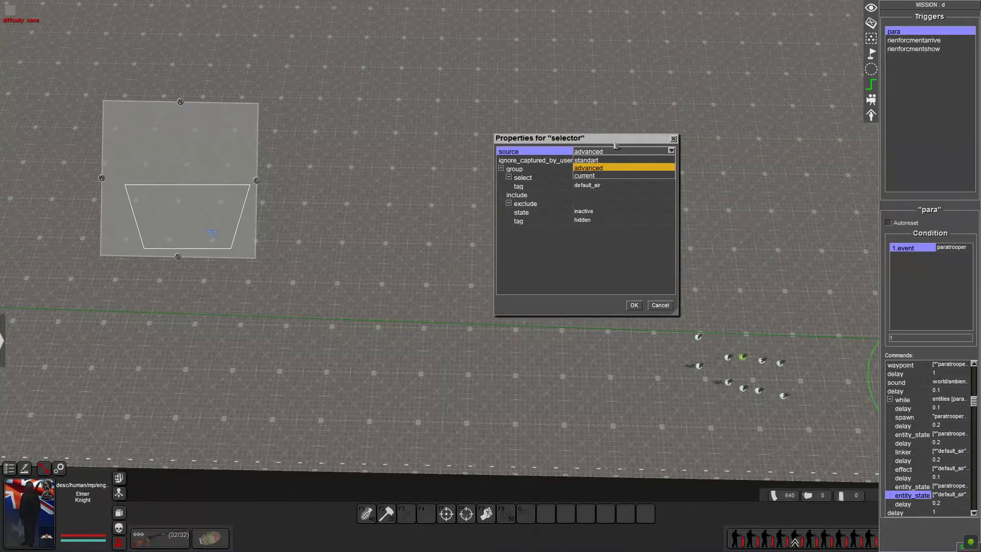
left_click(616, 145)
Check which criteria can be added to this selector and its select and exclude groups, and close the entity_state properties without changes.
right_click(532, 251)
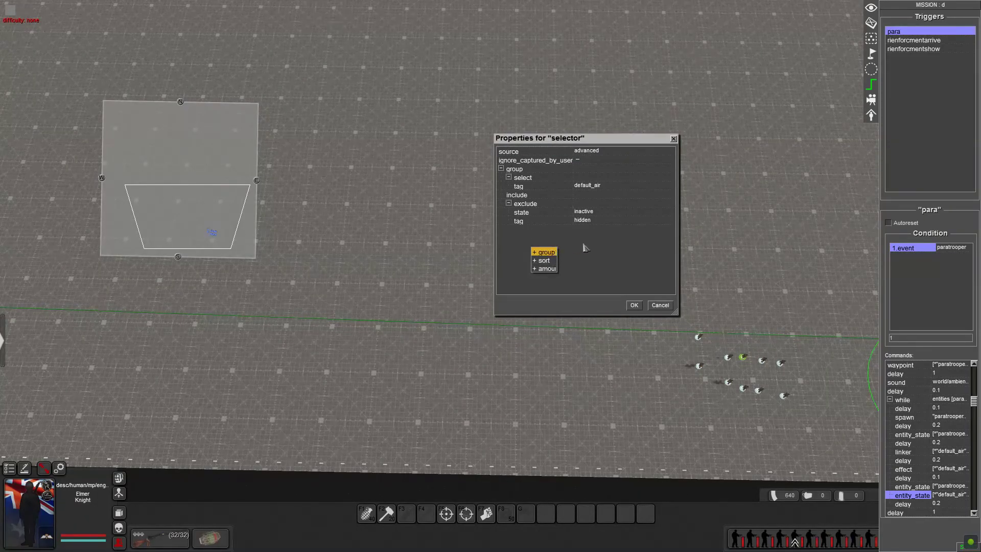
right_click(516, 179)
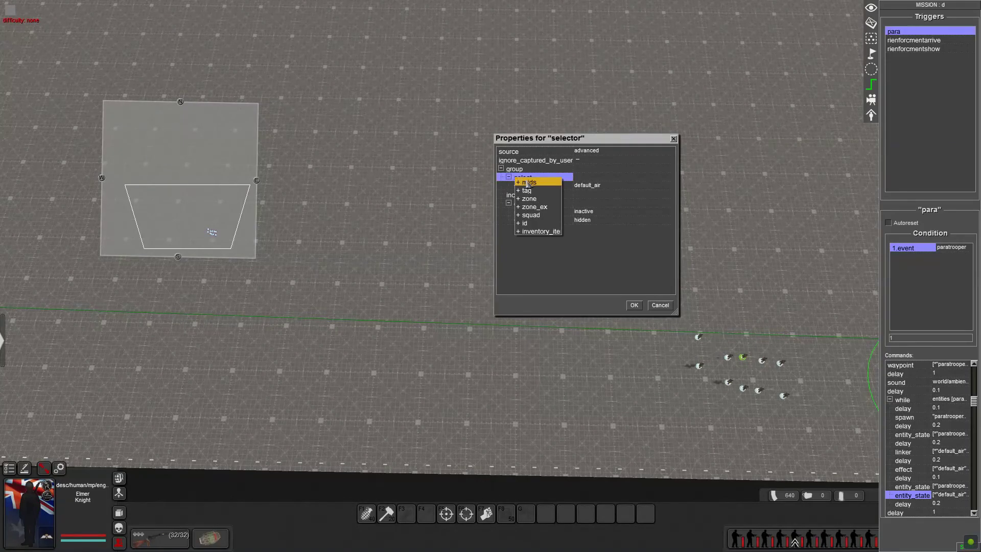
left_click(587, 269)
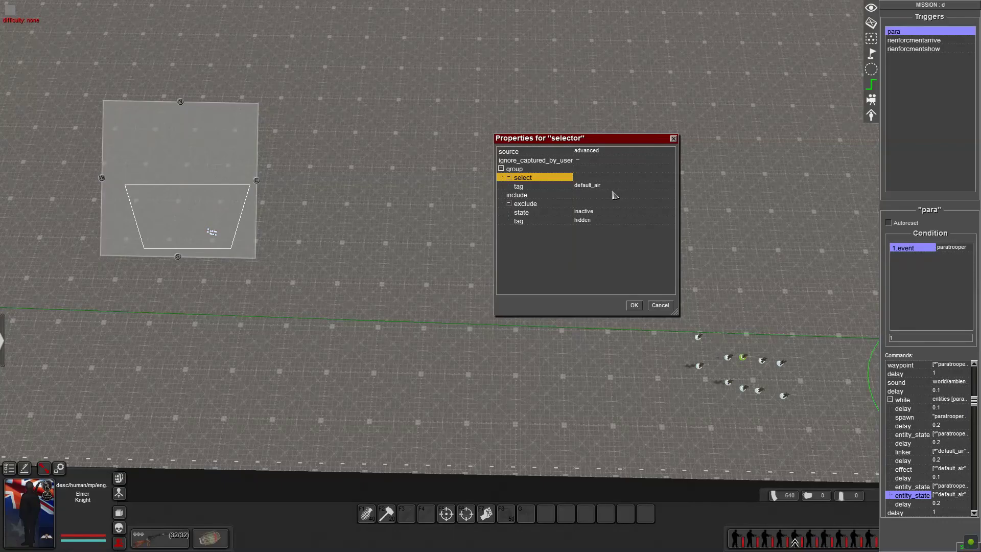
left_click(536, 205)
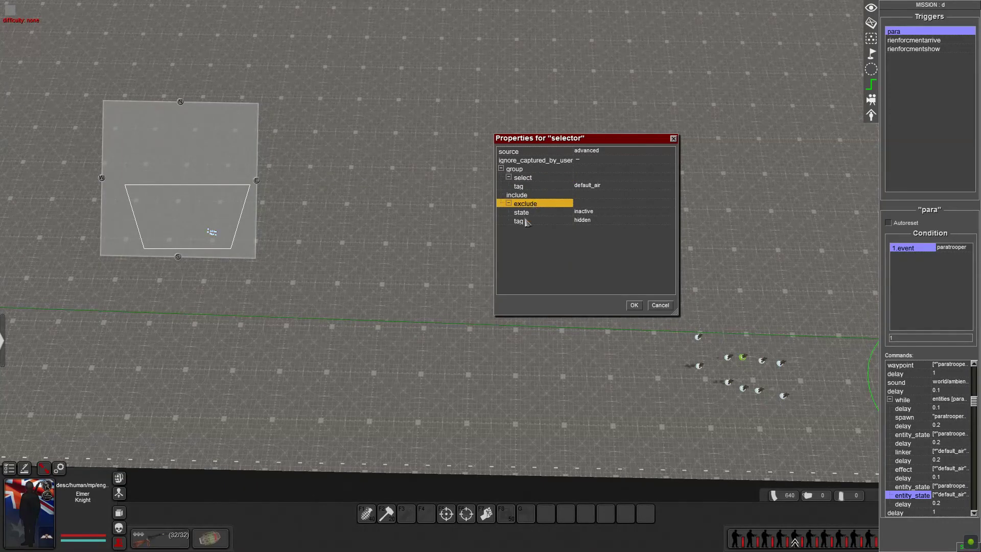
right_click(535, 206)
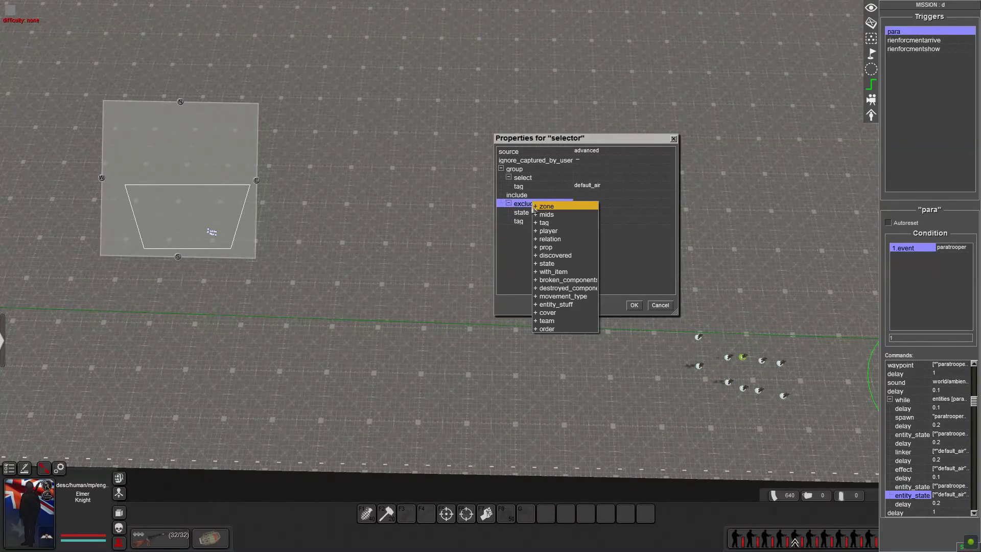
left_click(509, 250)
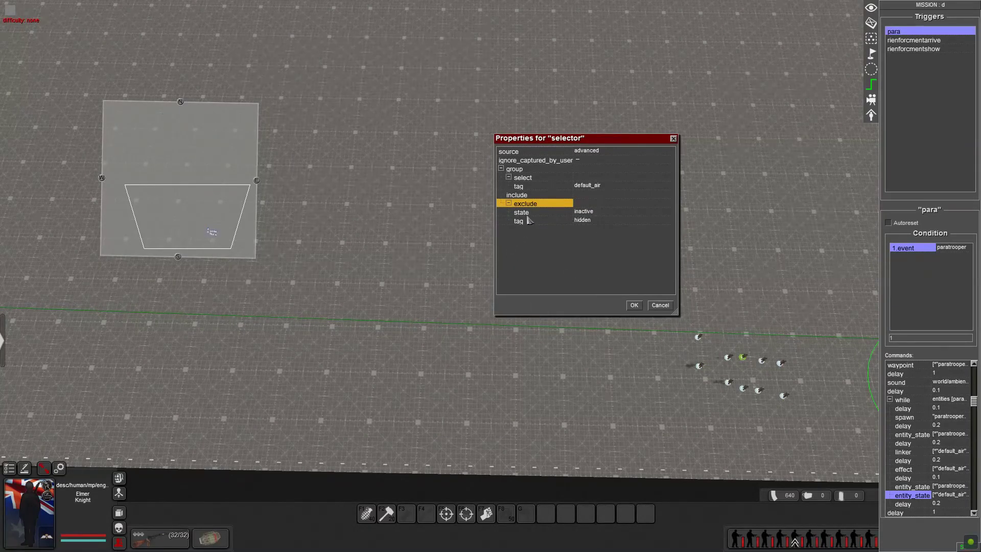
left_click(635, 305)
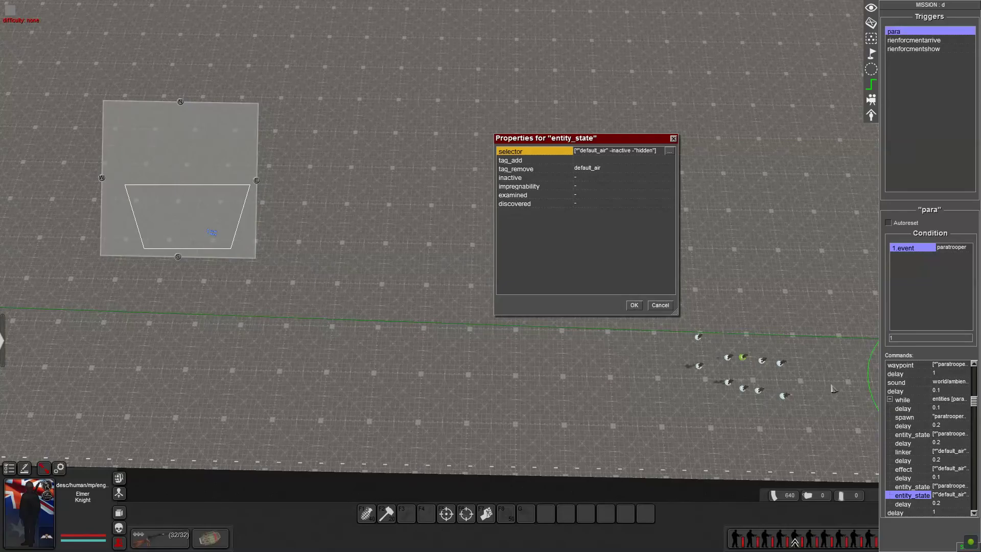
left_click(660, 305)
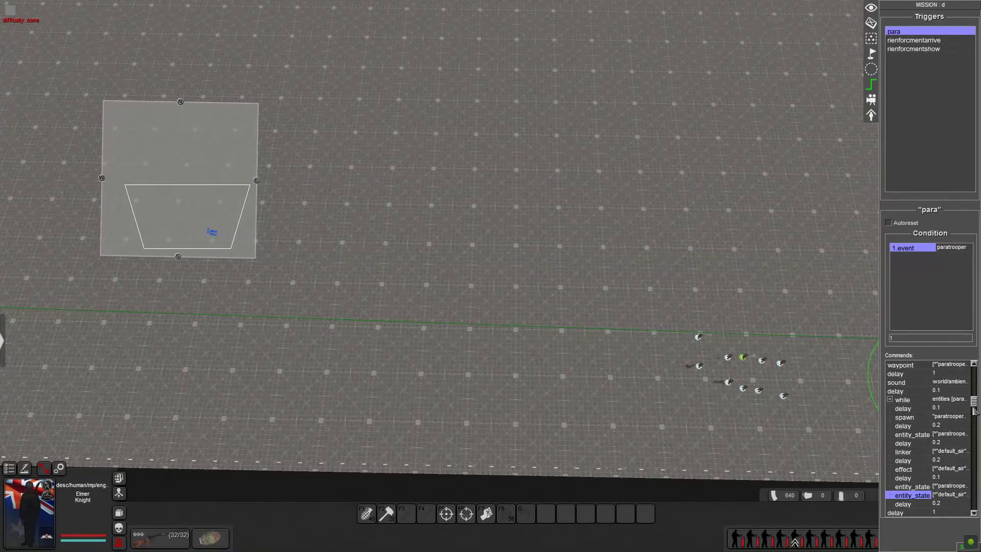
Check the last delay inside the while loop, collapse the loop, and check the delay that follows it.
left_click(904, 504)
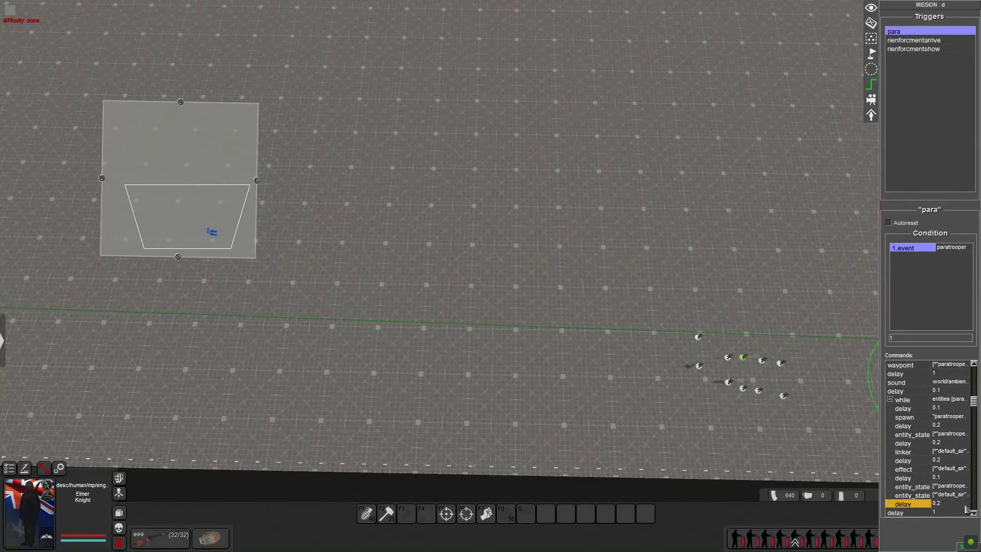
left_click(890, 401)
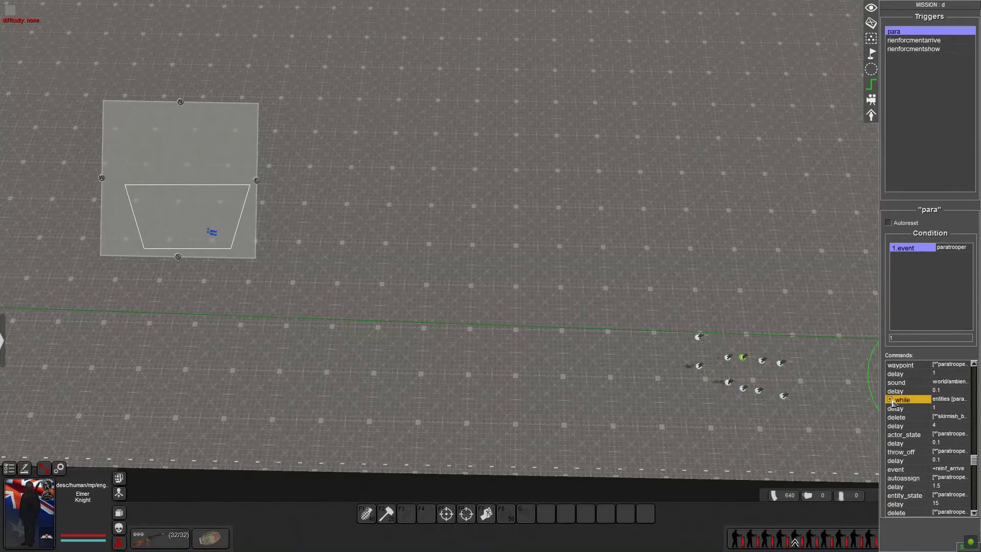
left_click(891, 400)
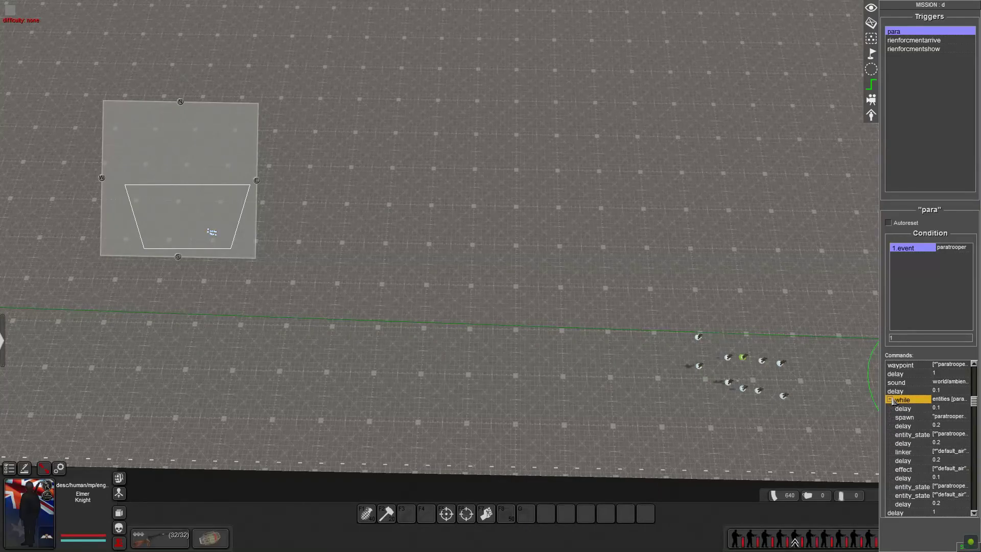
left_click(890, 401)
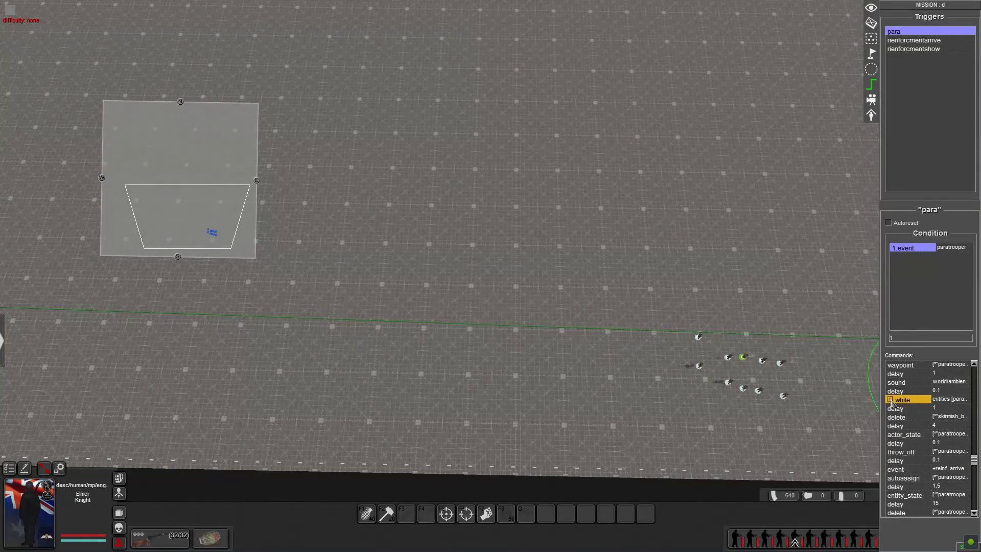
left_click(922, 409)
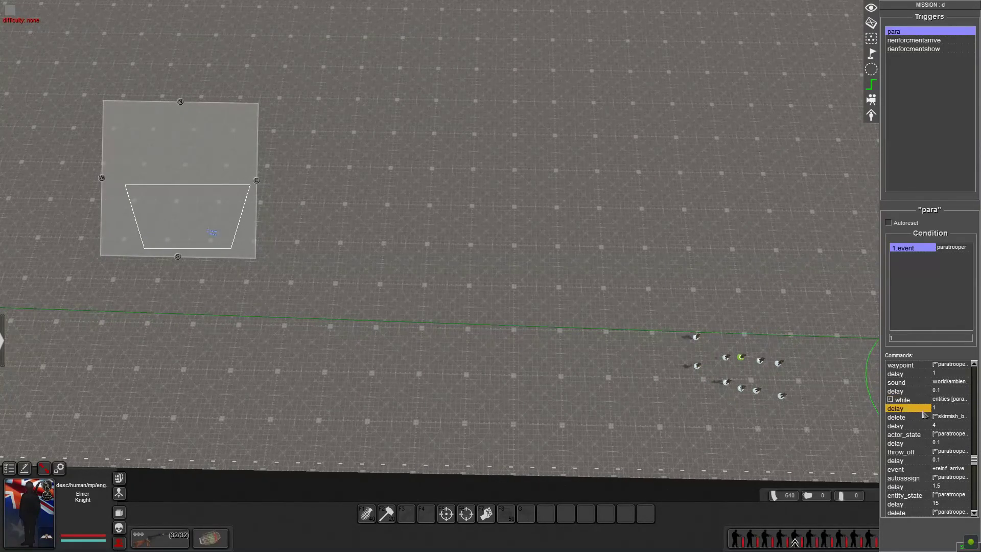
Check how a command is added at the delay between the sound command and the while loop, without adding one.
left_click(910, 384)
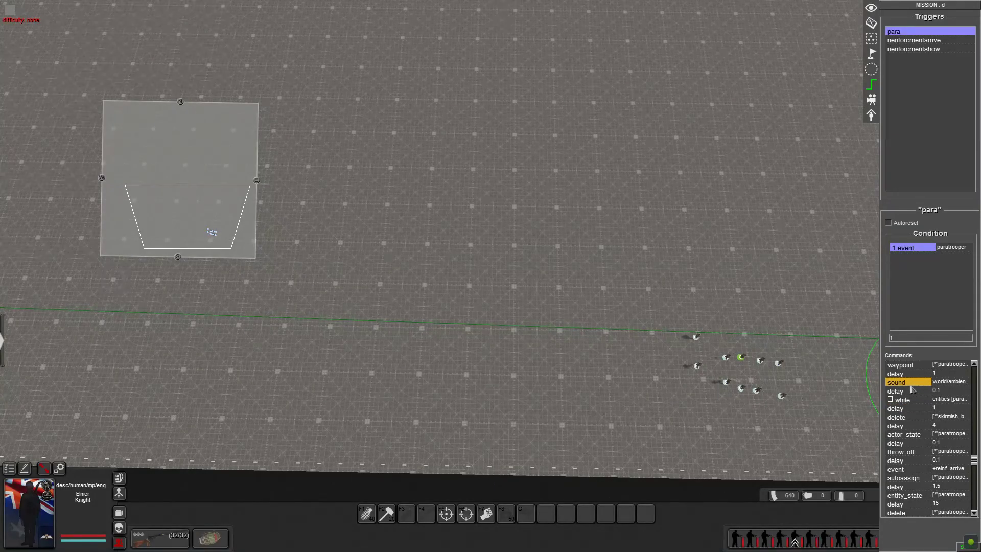
left_click(909, 392)
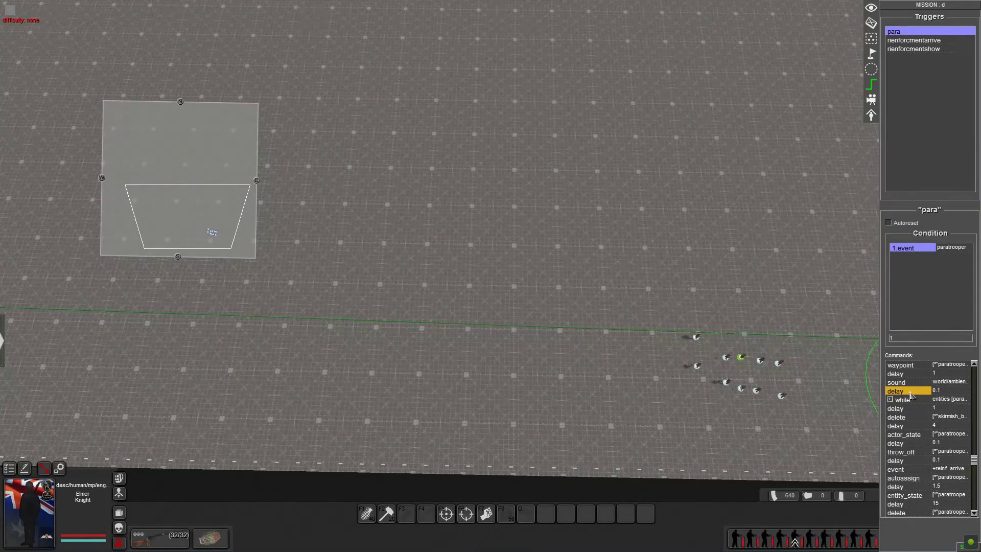
right_click(916, 391)
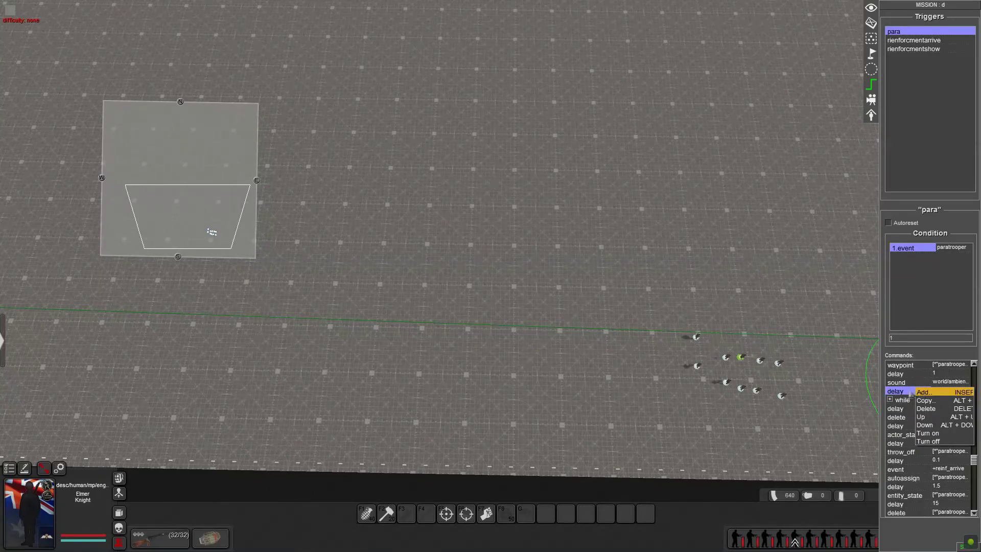
key("Escape")
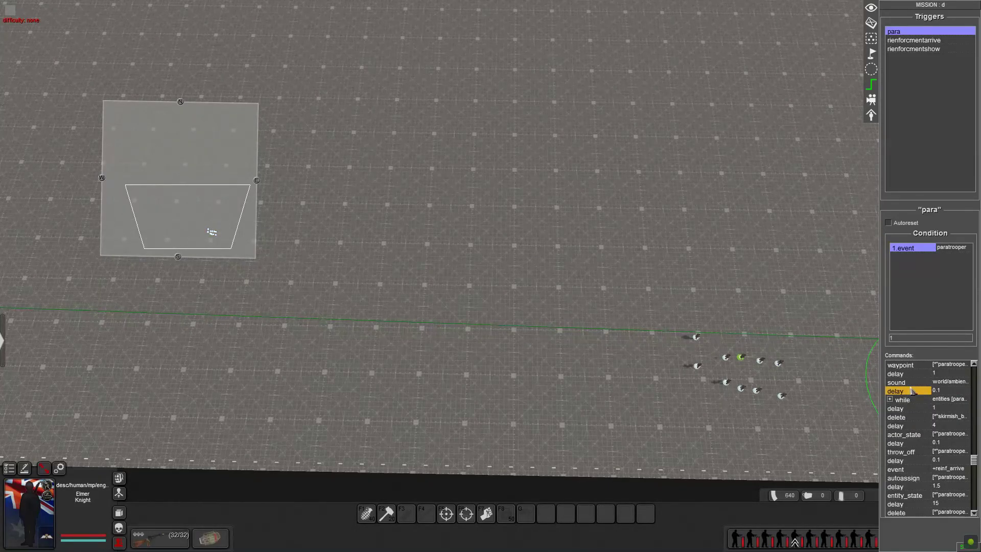
right_click(913, 392)
left_click(933, 393)
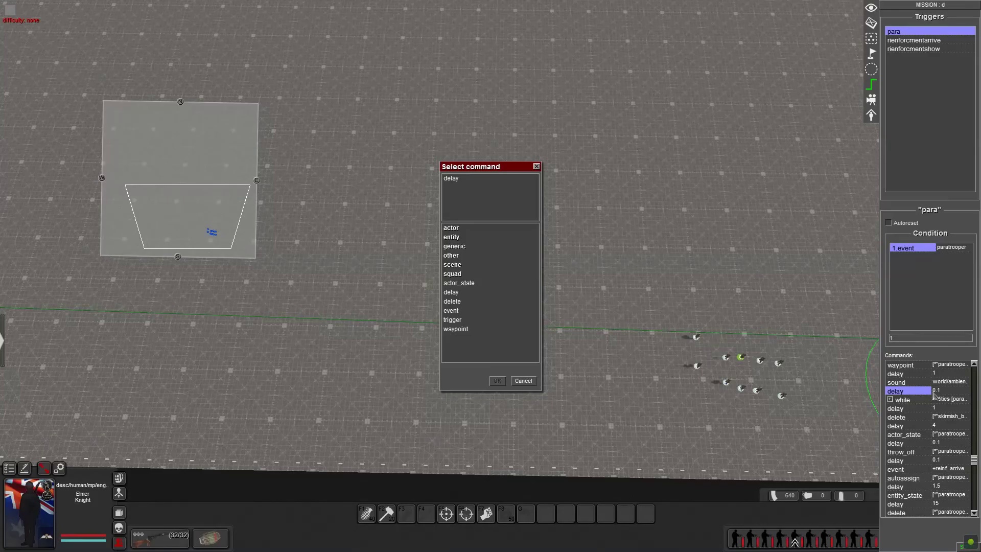
left_click(533, 382)
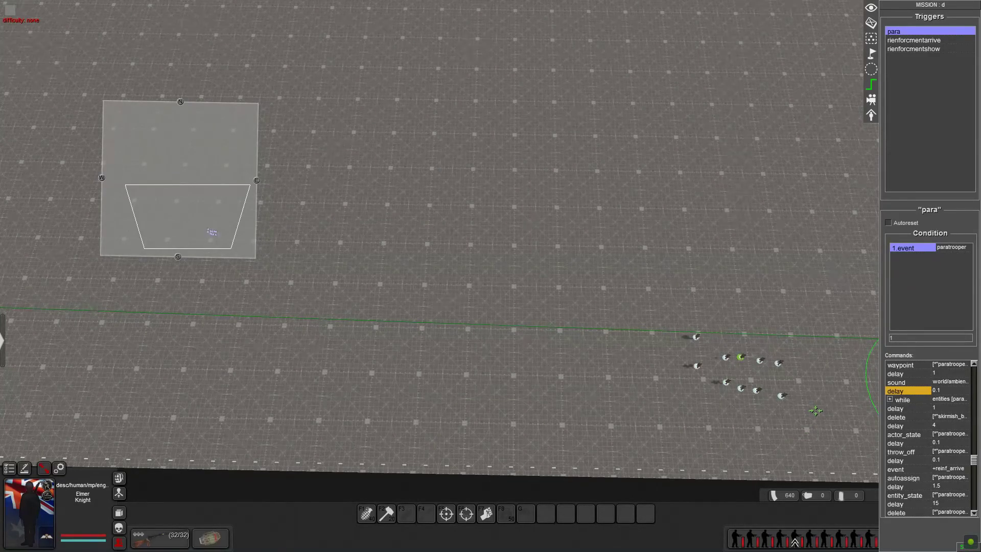
Locate delete among the commands that can be added after the while loop, and close the command selection without adding it.
left_click(902, 409)
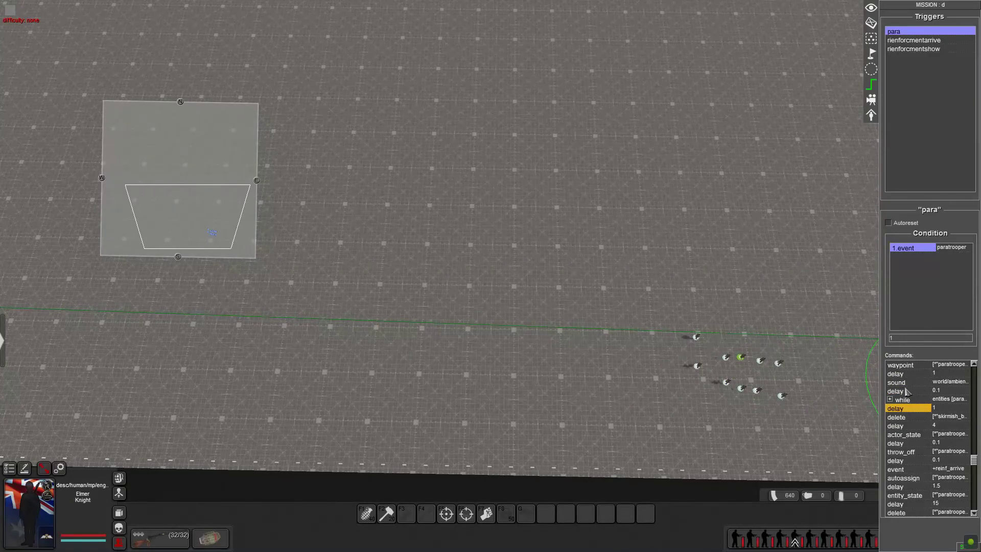
right_click(904, 418)
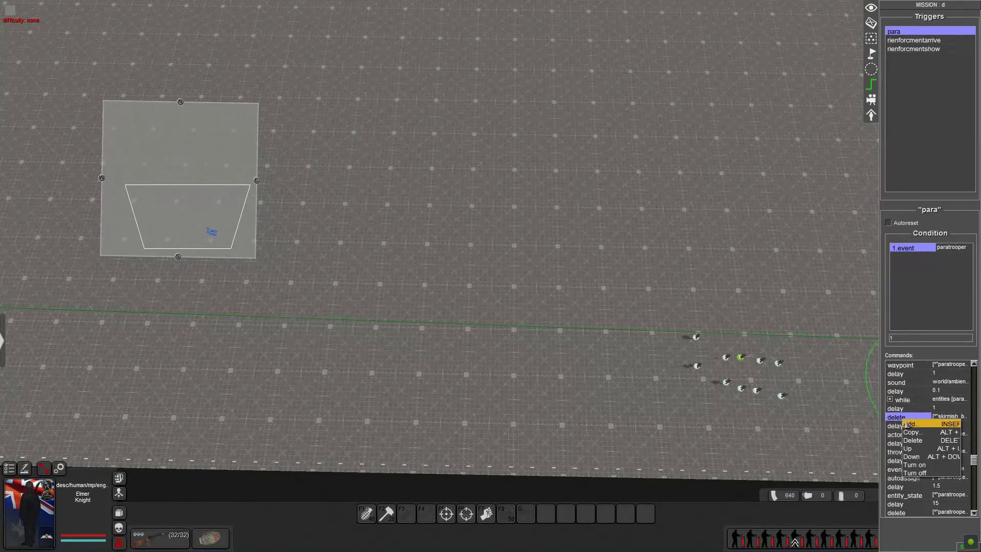
left_click(916, 426)
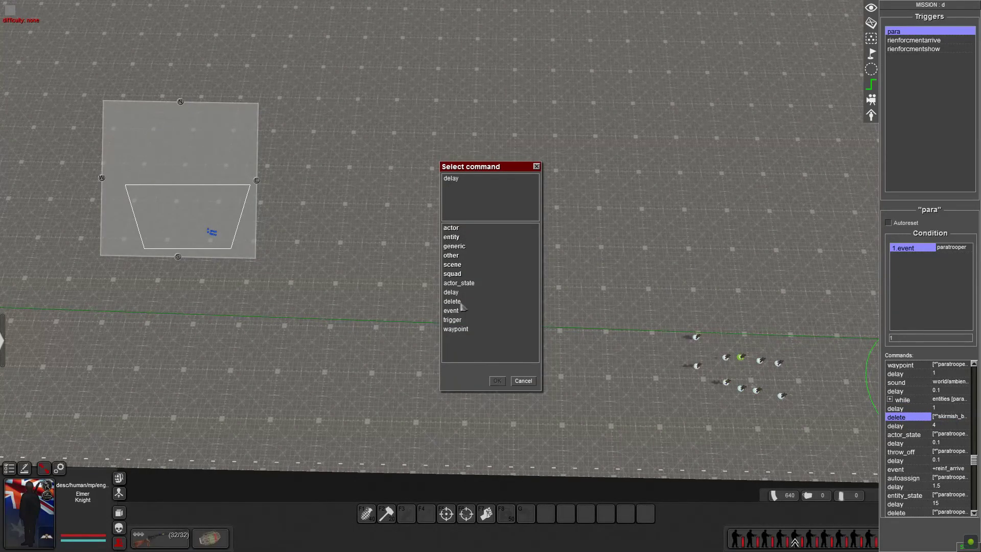
left_click(463, 303)
left_click(530, 381)
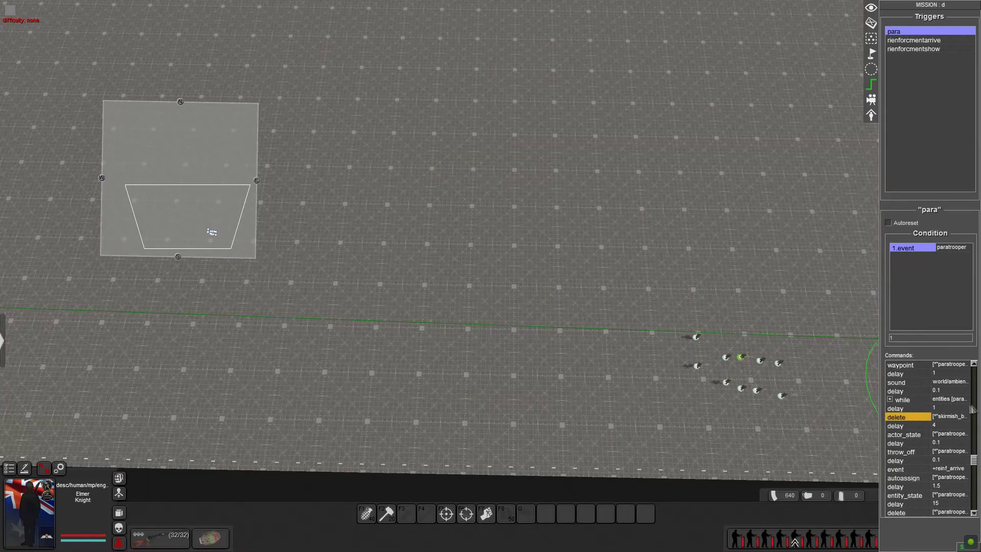
Examine the selector of the delete command after the while loop, checking its selected tag and the available tag options.
double_click(949, 419)
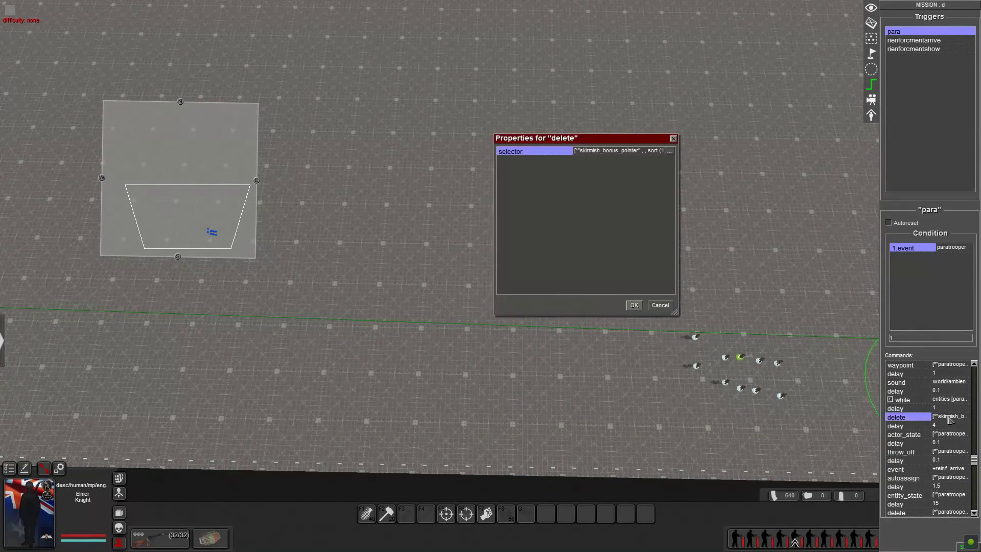
double_click(595, 153)
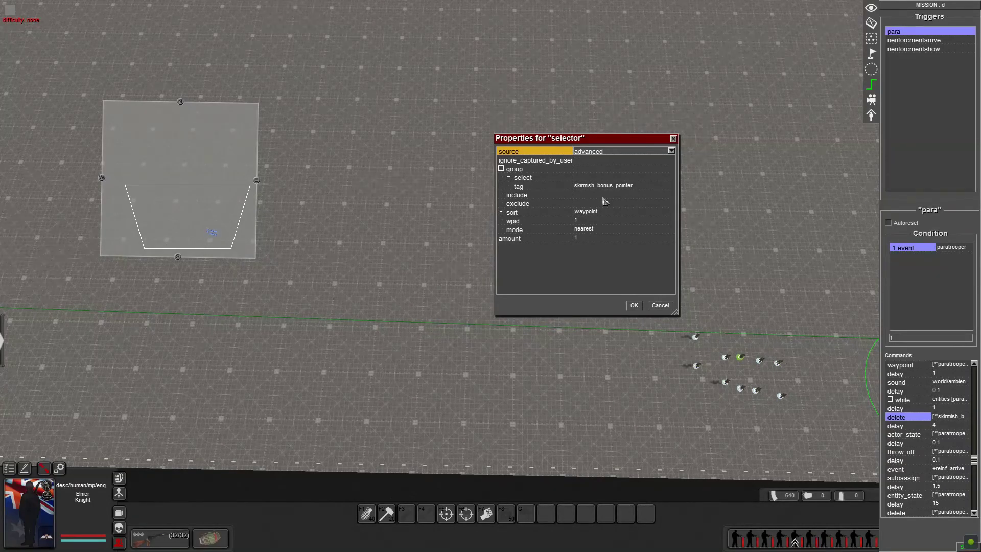
left_click(528, 189)
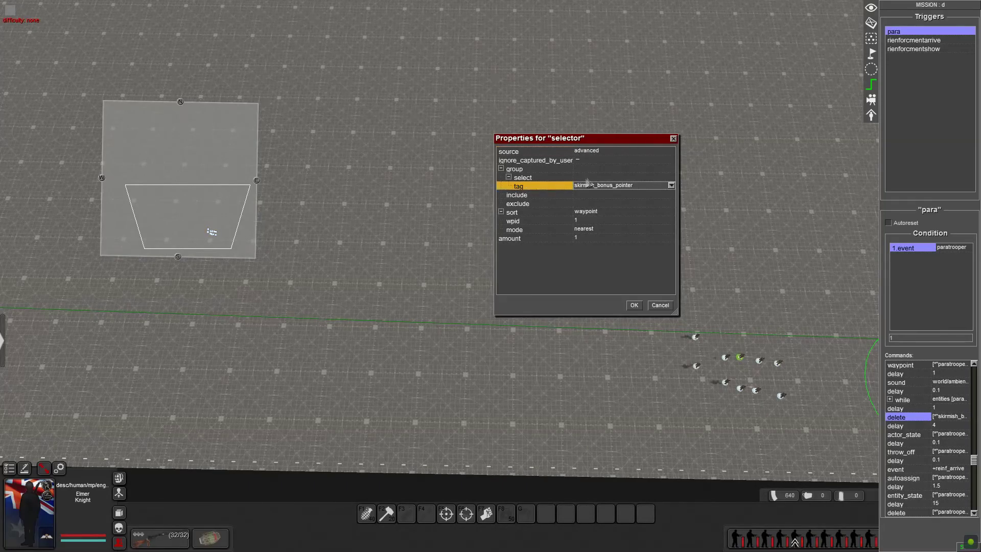
left_click(671, 186)
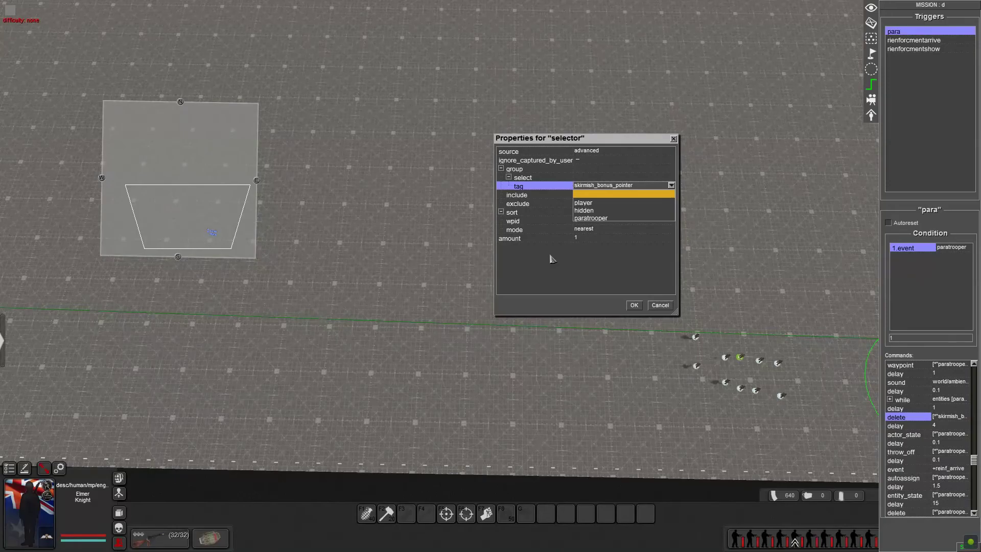
left_click(561, 284)
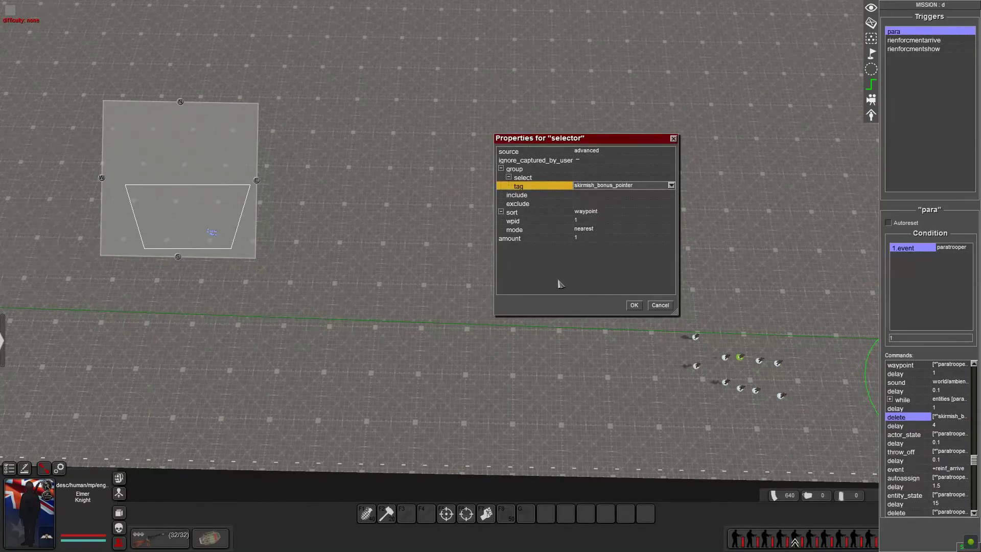
Collapse the sort settings in the delete selector and check which criteria can be added, without adding any.
left_click(500, 213)
right_click(530, 249)
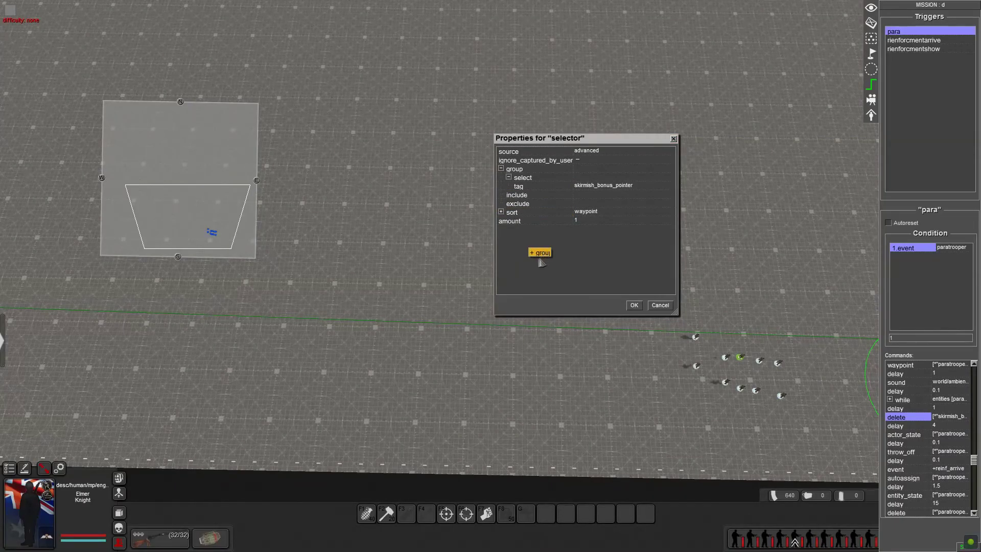
left_click(539, 272)
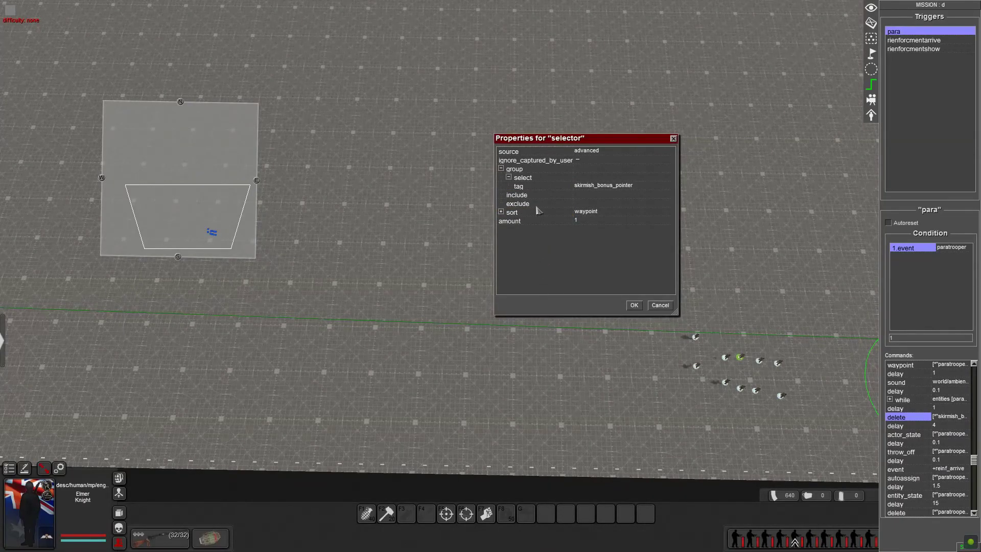
right_click(539, 211)
left_click(542, 247)
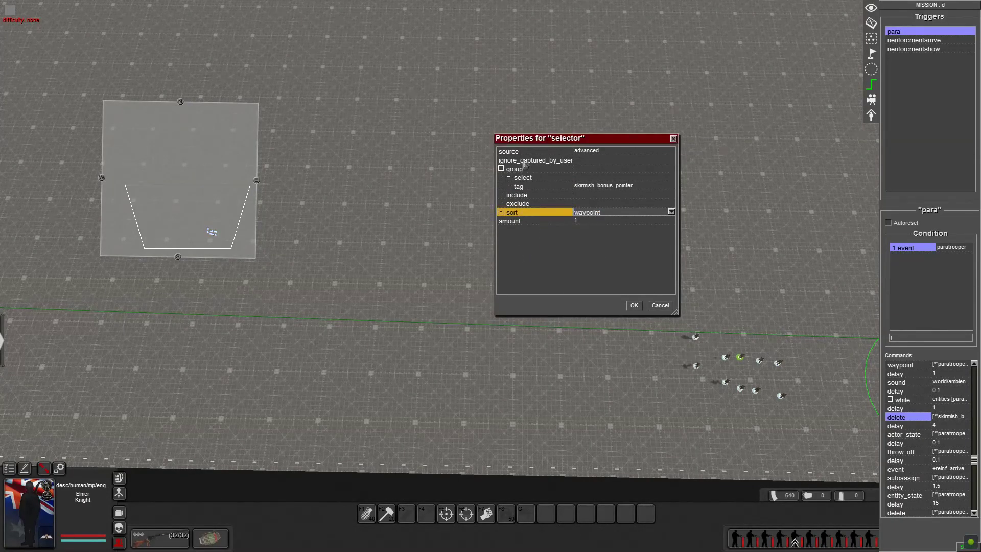
Expand the sort settings in the delete selector and check the available sort types and the waypoint ID.
right_click(542, 244)
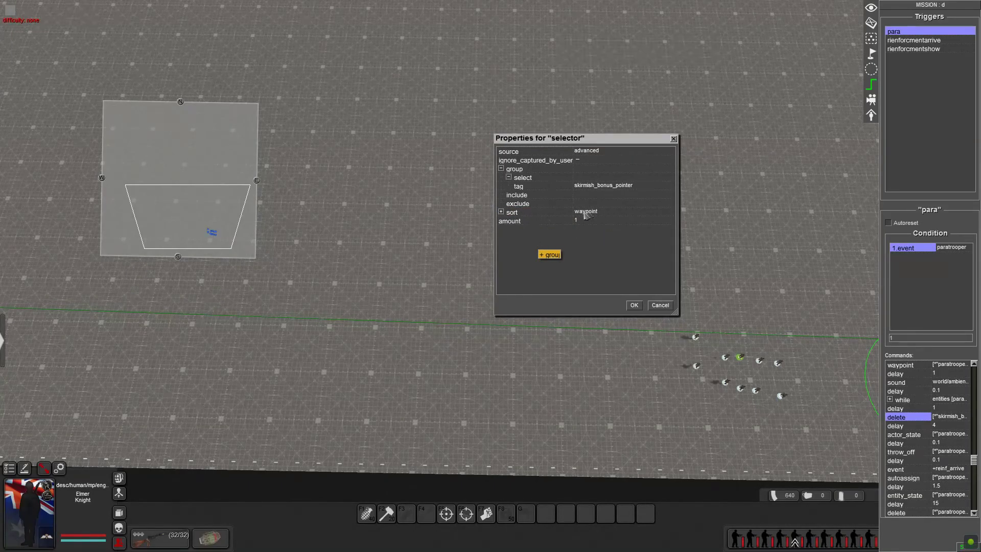
left_click(501, 213)
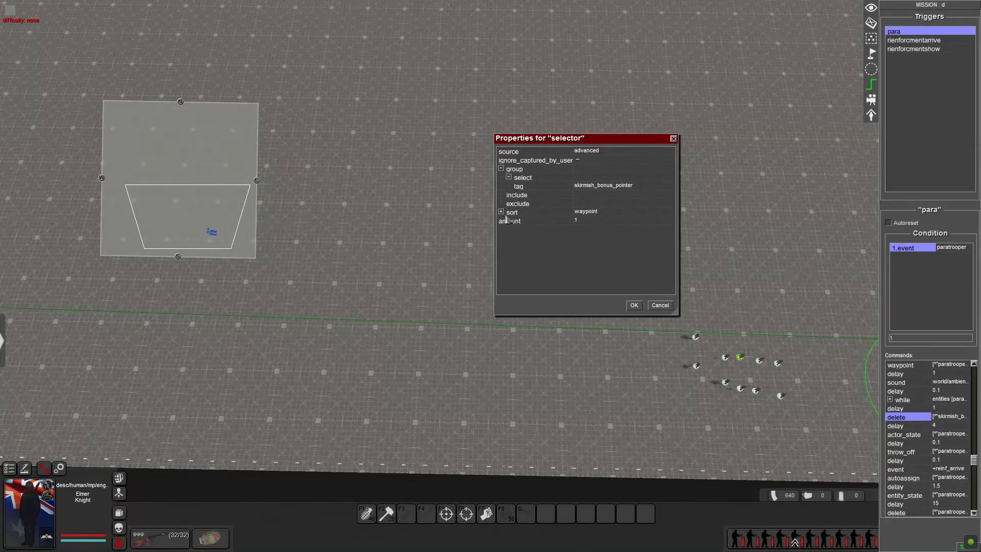
left_click(506, 215)
left_click(501, 212)
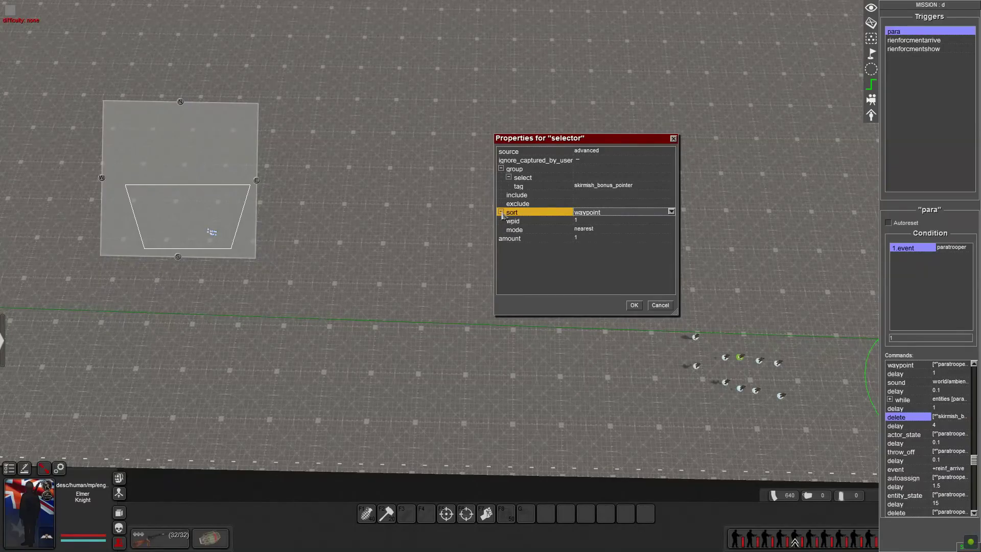
left_click(614, 212)
left_click(587, 280)
left_click(595, 223)
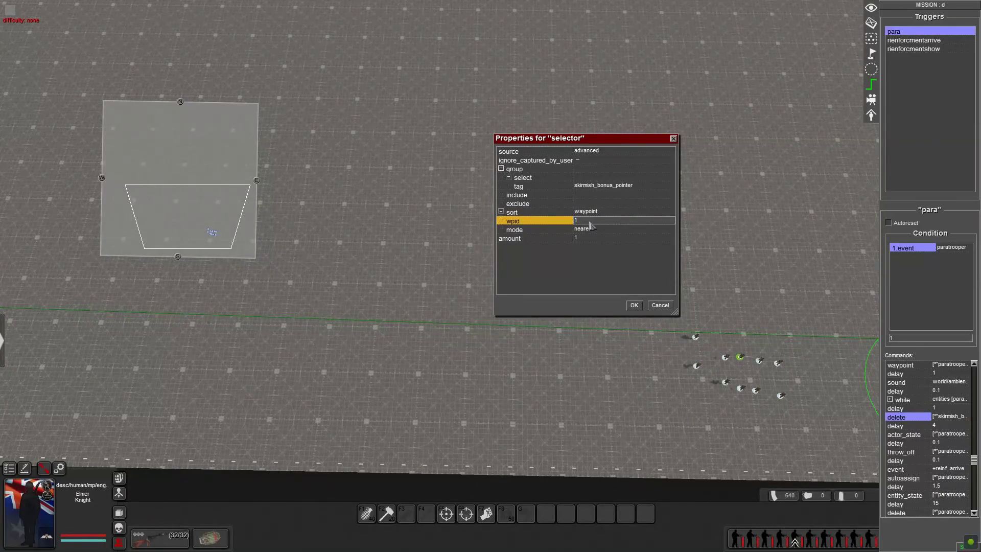
left_click(607, 214)
left_click(607, 213)
left_click(534, 274)
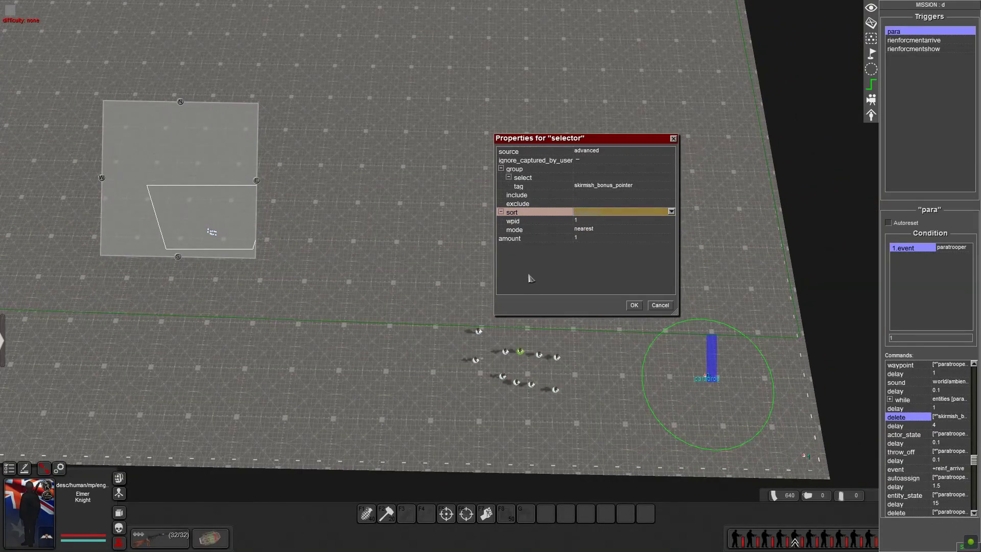
Check the sort mode options and the amount in the delete selector, and accept the delete command's properties without changes.
left_click(601, 231)
left_click(601, 231)
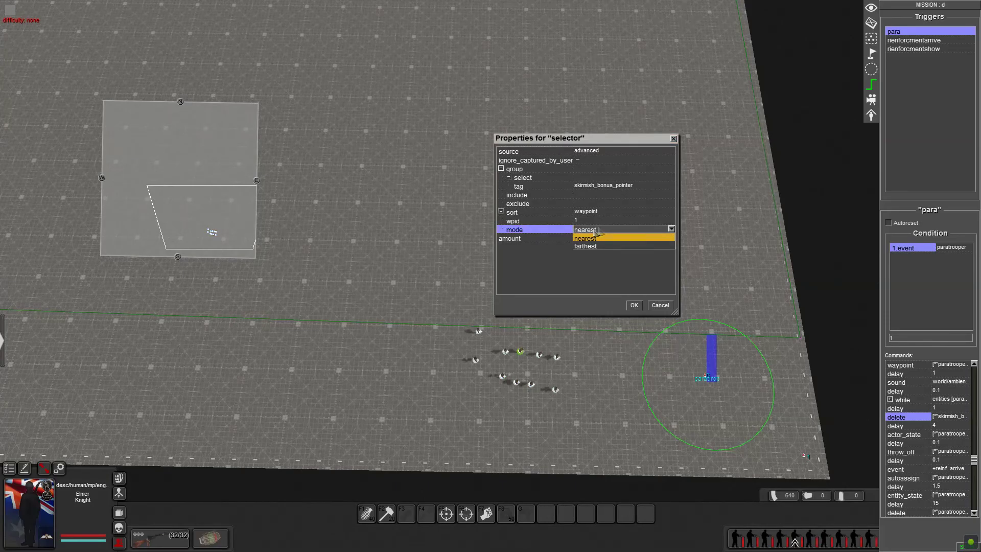
left_click(552, 272)
left_click(605, 239)
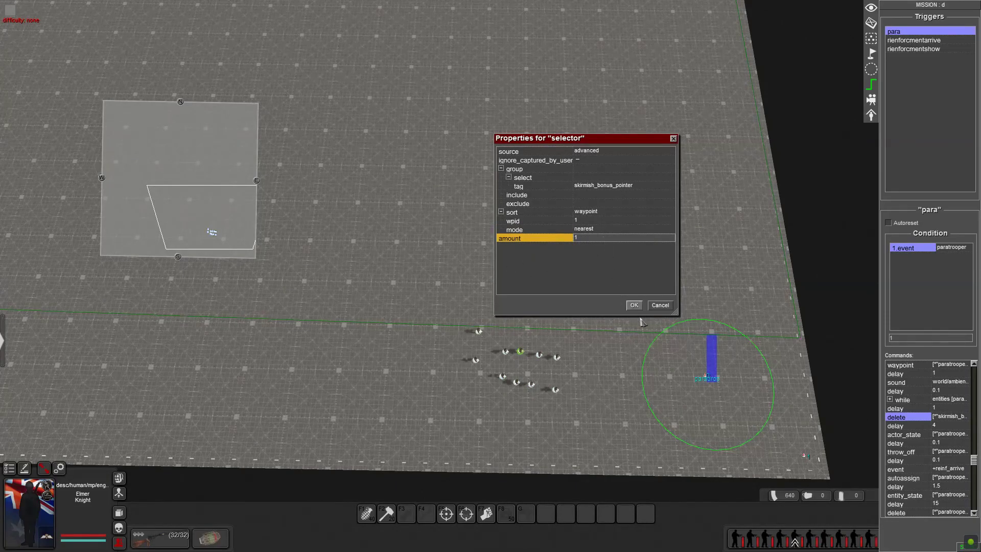
left_click(635, 306)
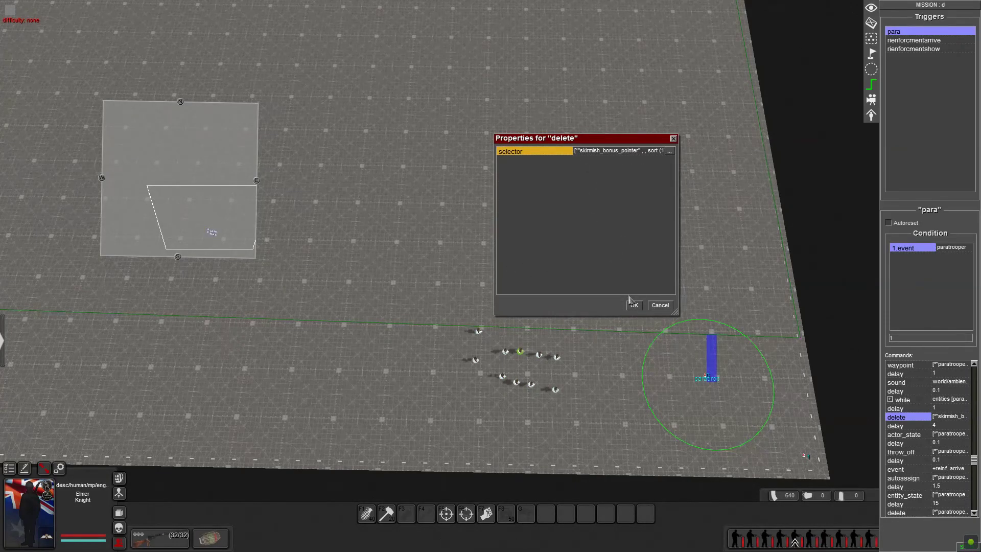
left_click(633, 305)
Save the mission.
key("Up")
key("Escape")
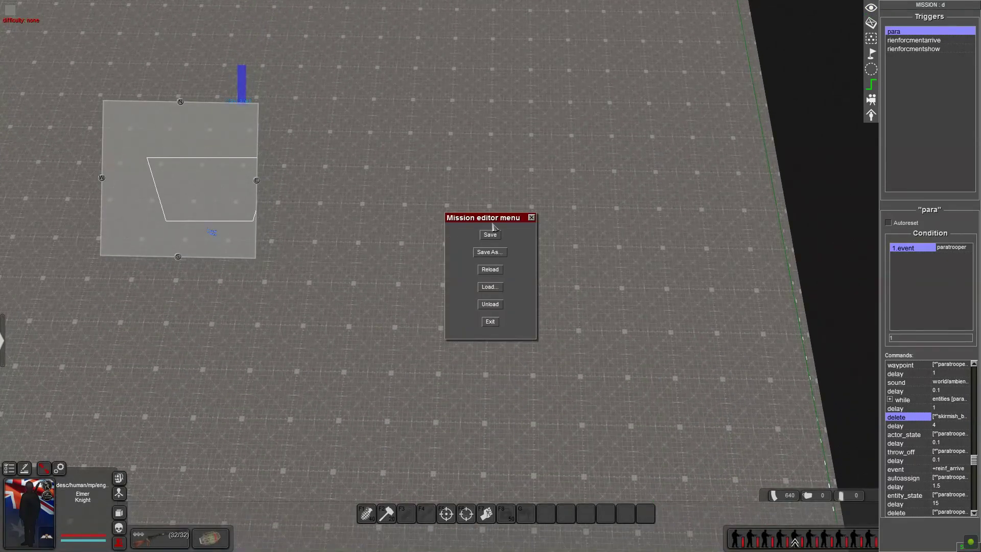
left_click(490, 234)
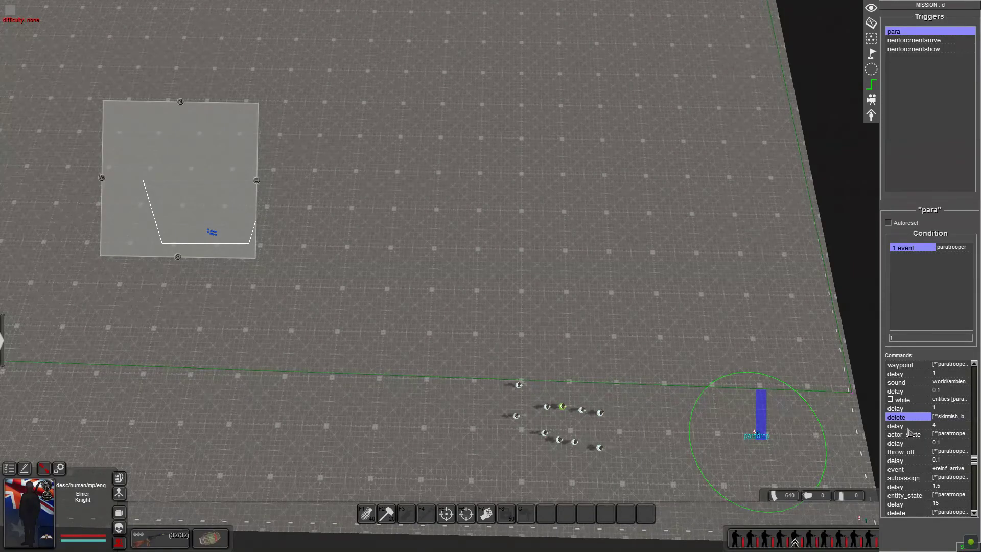
Examine the selector of the actor_state command after the delete, checking its select, include and exclude criteria, and close it without changes.
left_click(950, 427)
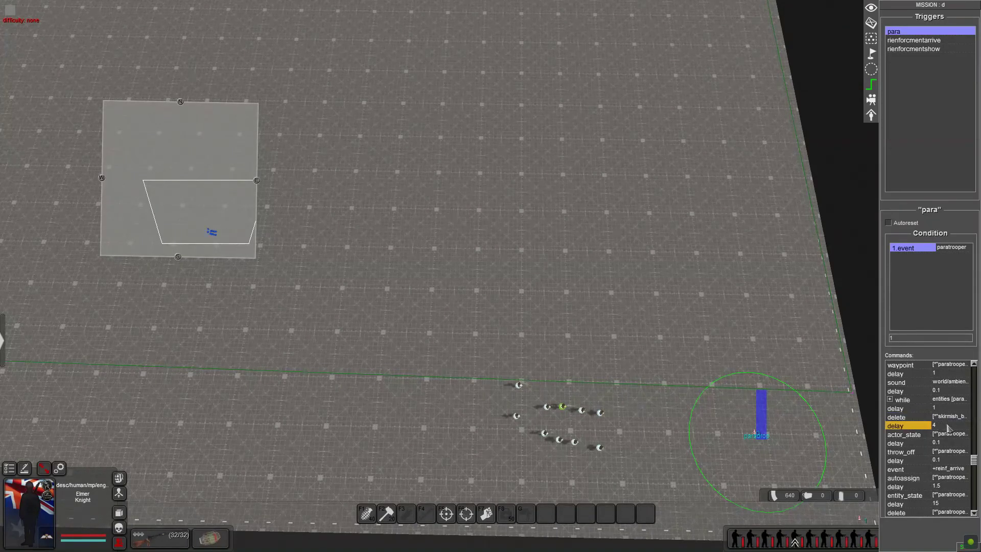
left_click(909, 435)
double_click(943, 436)
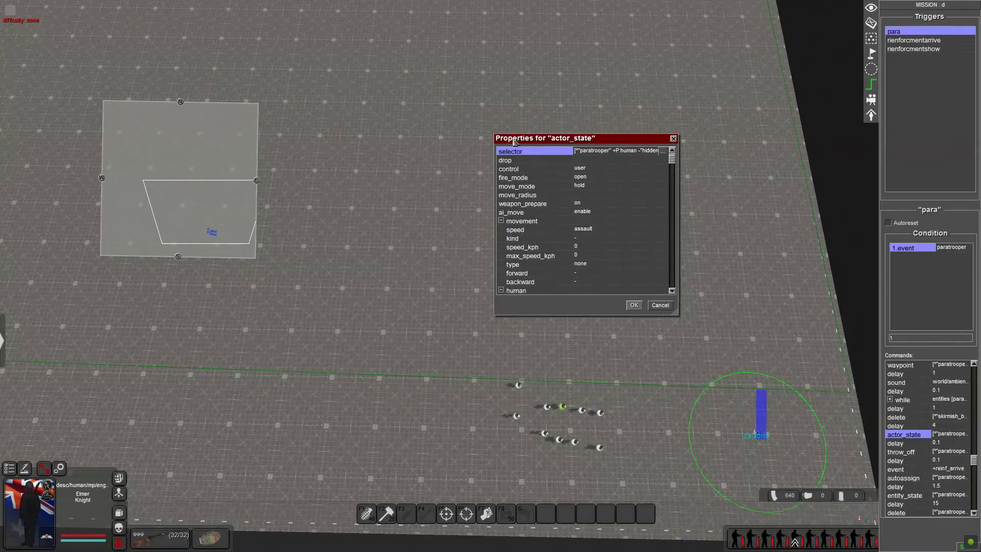
double_click(632, 151)
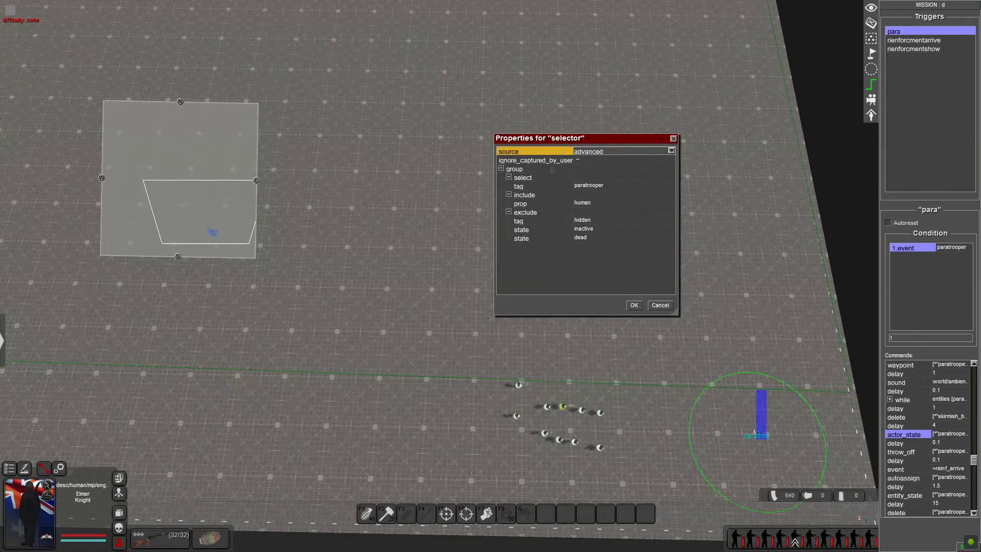
left_click(538, 187)
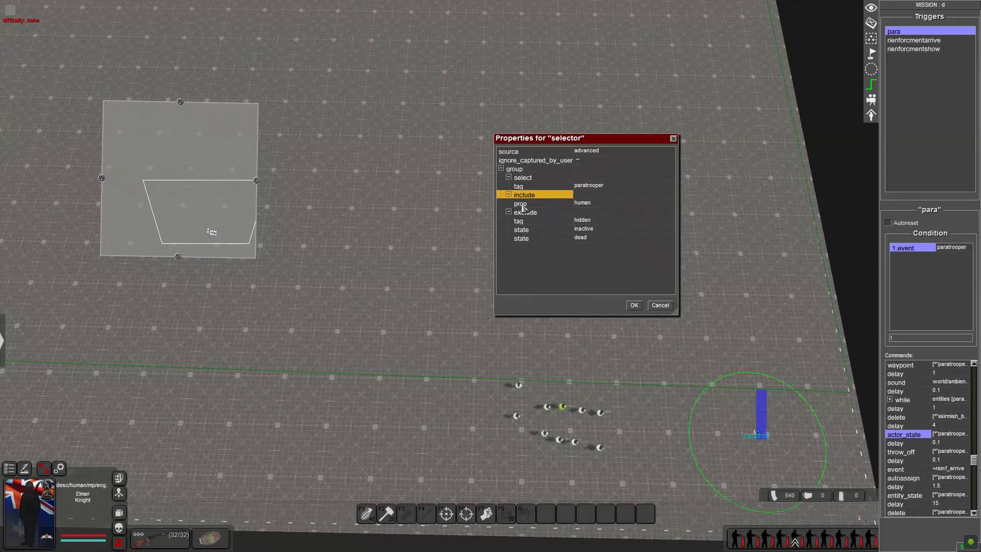
left_click(535, 203)
left_click(524, 213)
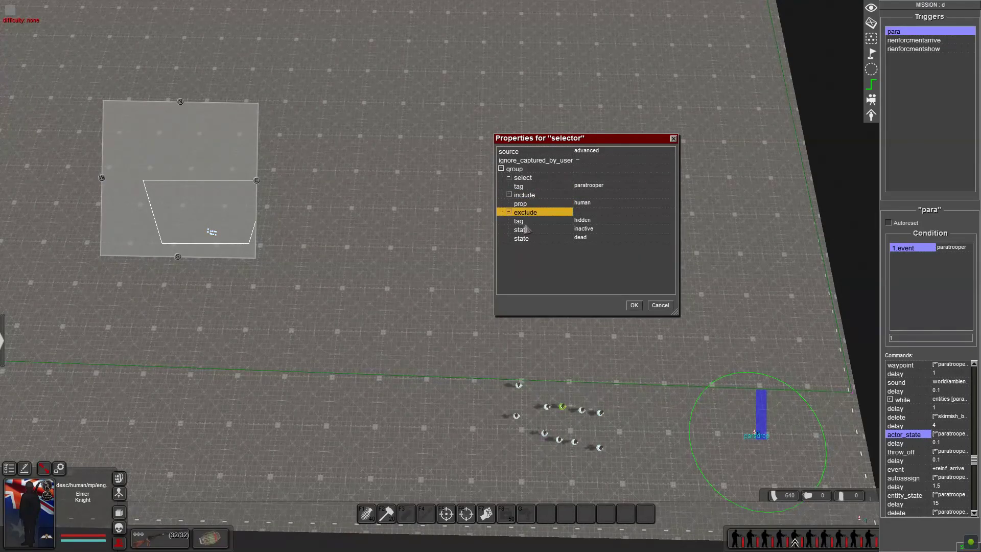
left_click(531, 221)
left_click(552, 230)
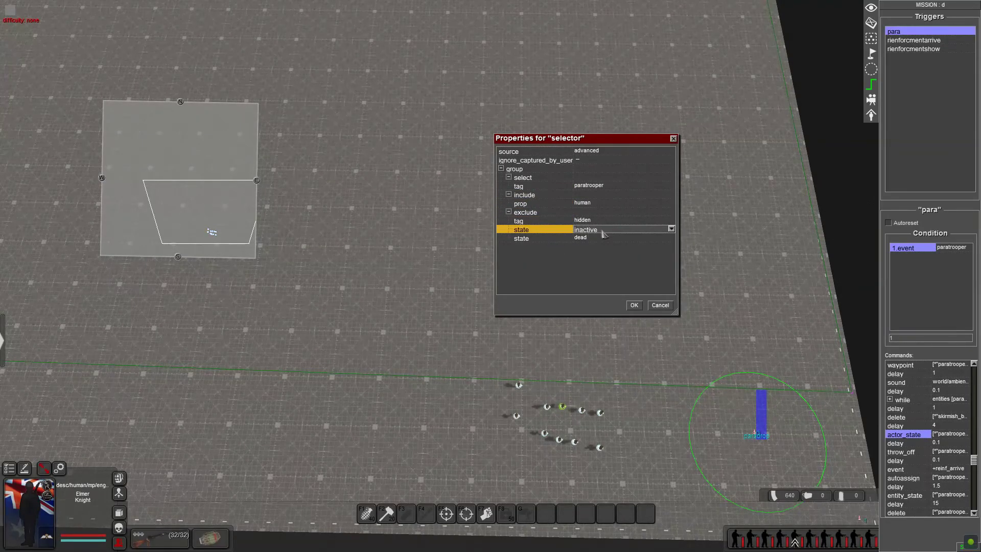
left_click(537, 239)
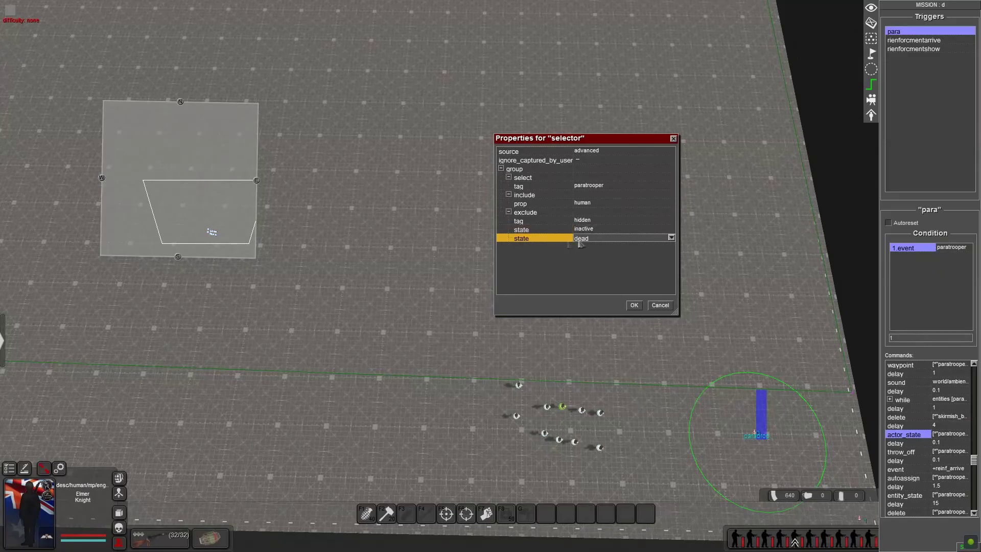
left_click(661, 305)
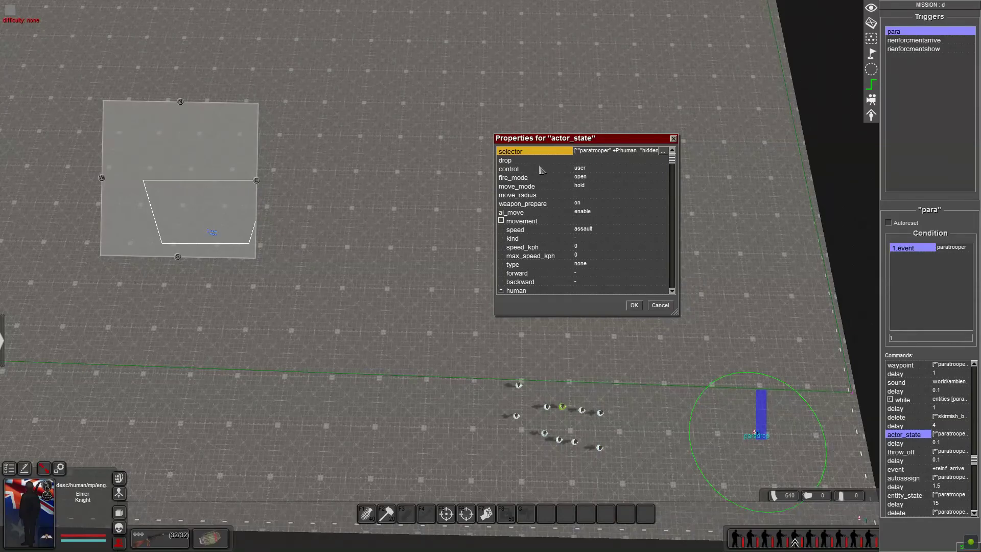
Review the actor_state command's control, move_mode and weapon_prepare settings, and close its properties without changes.
left_click(541, 170)
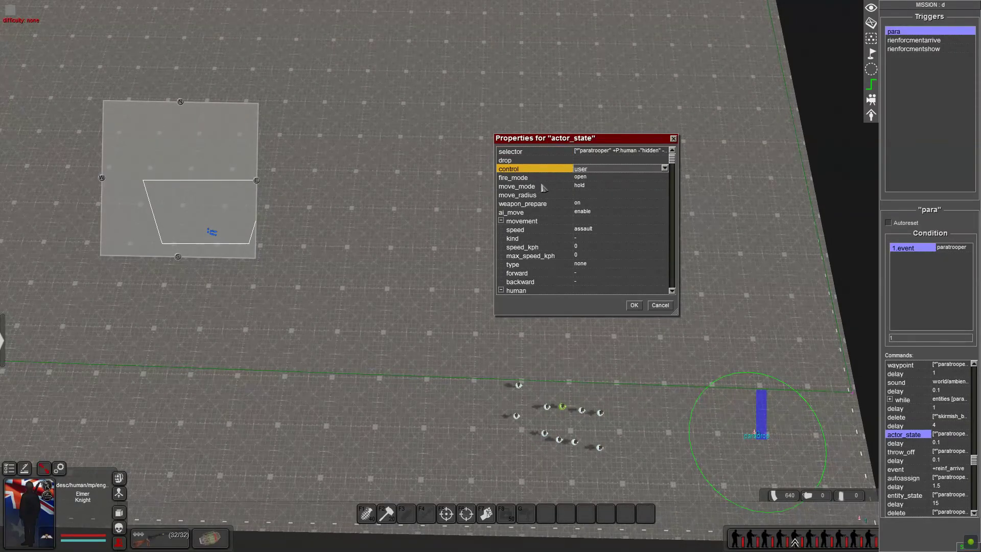
left_click(543, 187)
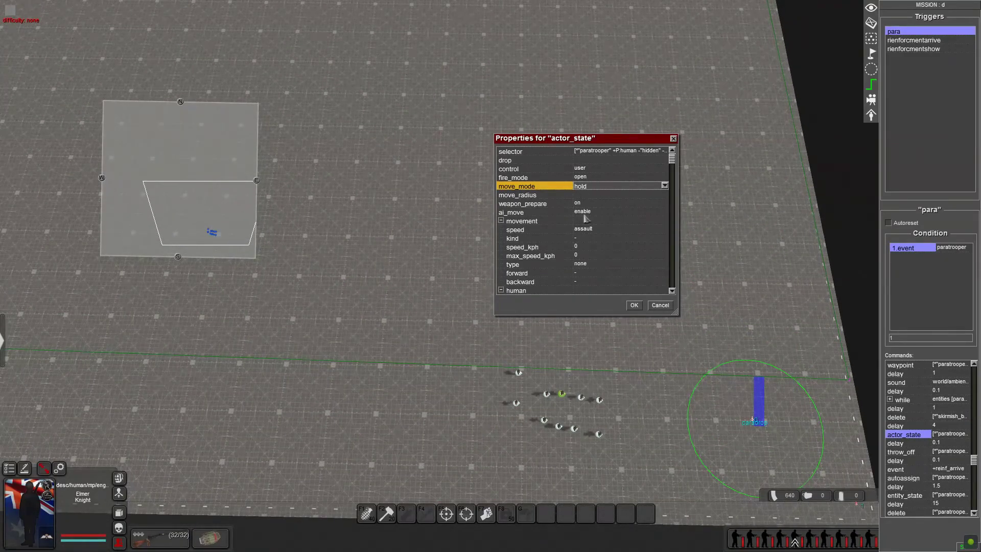
left_click(544, 204)
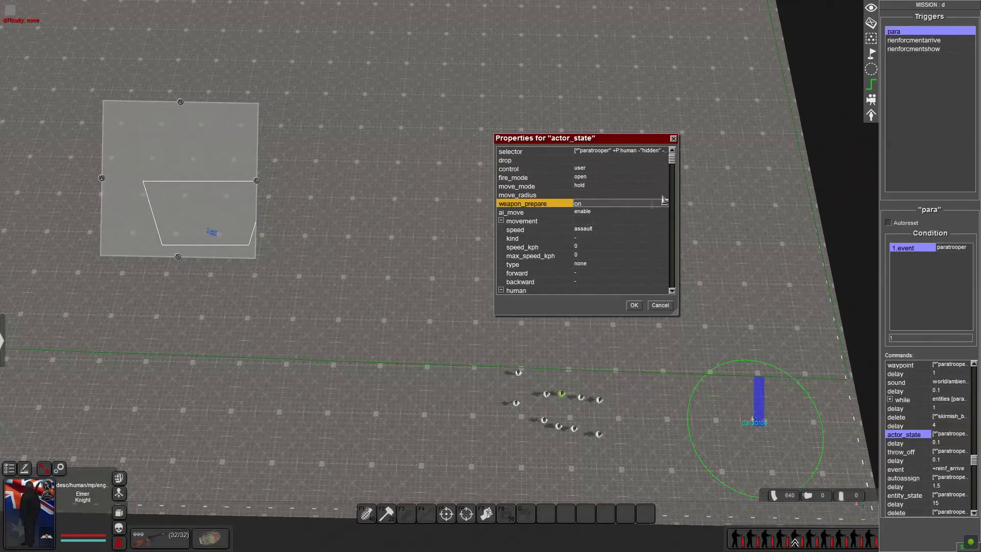
scroll(670, 172, "down", 4)
scroll(668, 177, "up", 2)
scroll(668, 176, "down", 1)
scroll(669, 153, "up", 2)
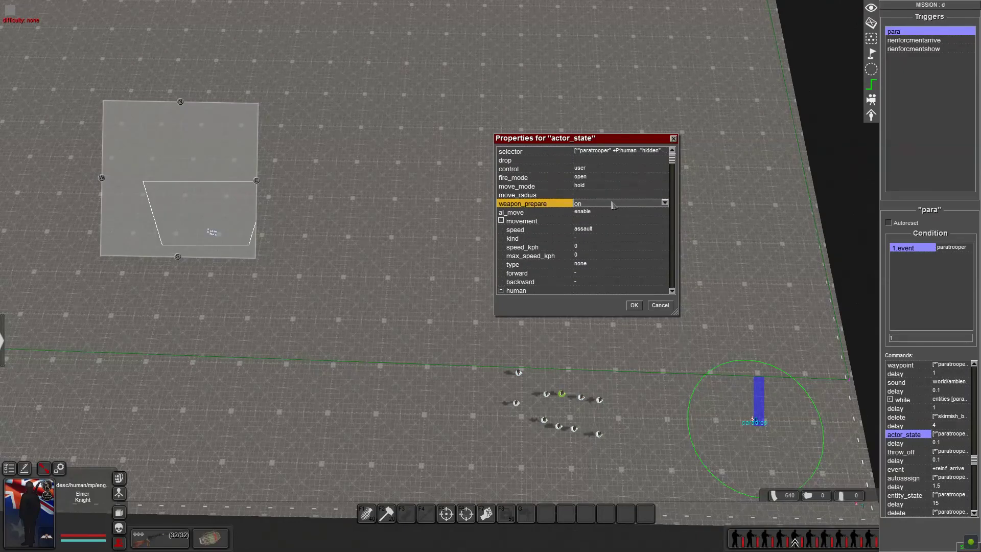
left_click(661, 305)
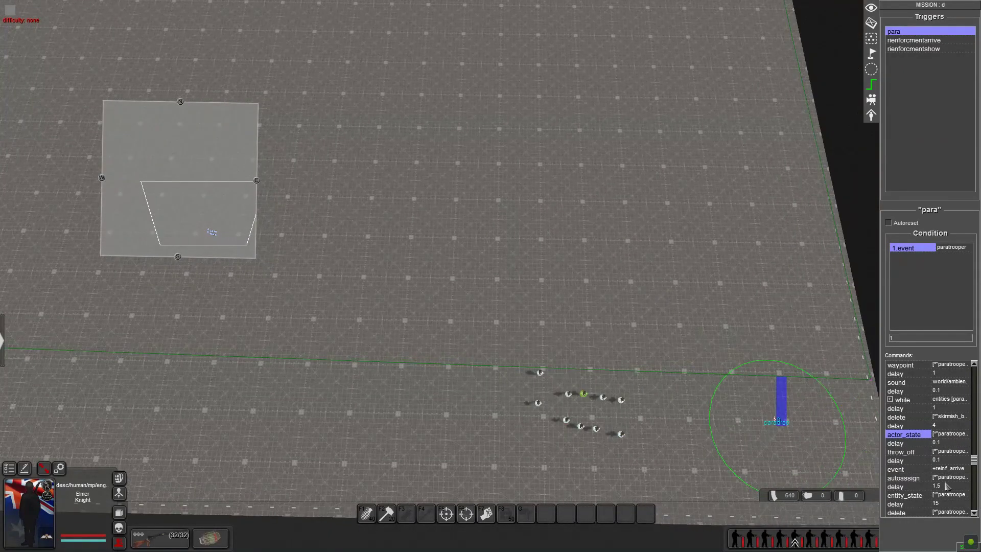
Locate throw_off among the categories of commands that can be added, and close the command selection without adding it.
left_click(910, 454)
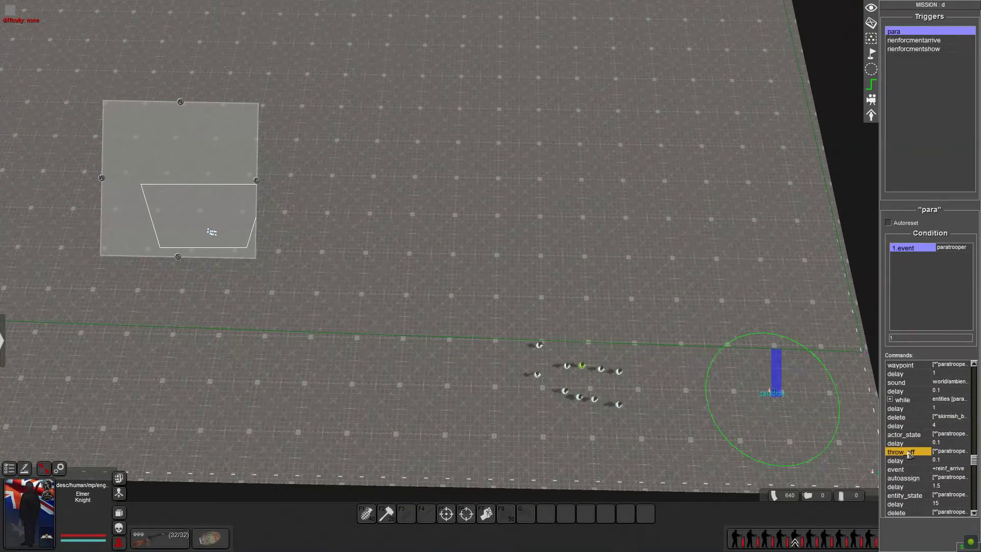
right_click(908, 454)
left_click(930, 456)
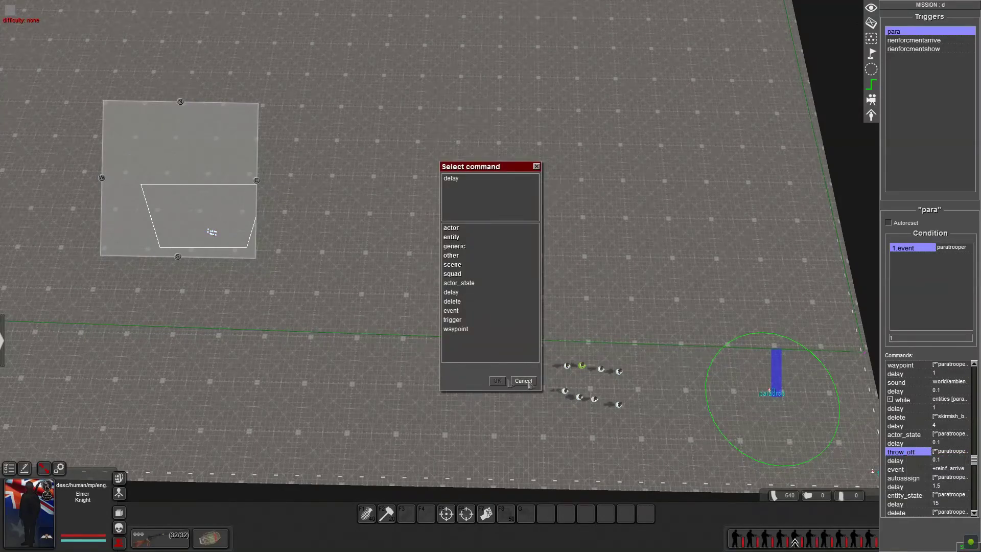
double_click(467, 229)
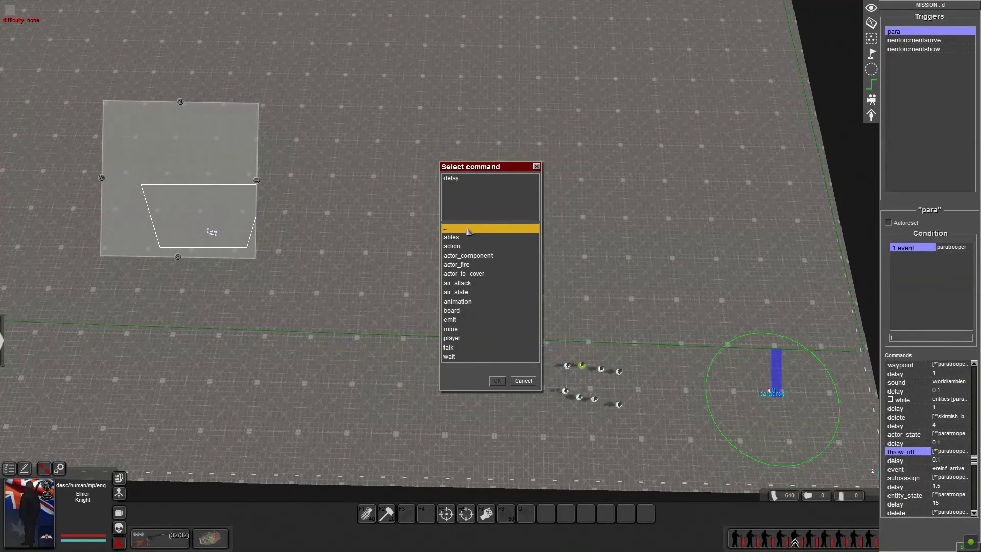
double_click(482, 230)
double_click(460, 240)
double_click(467, 232)
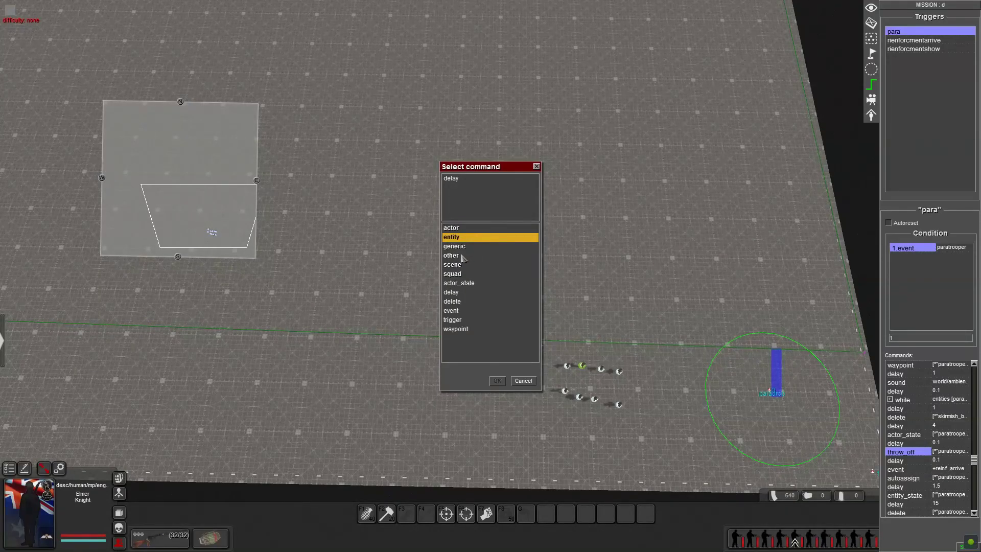
double_click(464, 255)
double_click(480, 233)
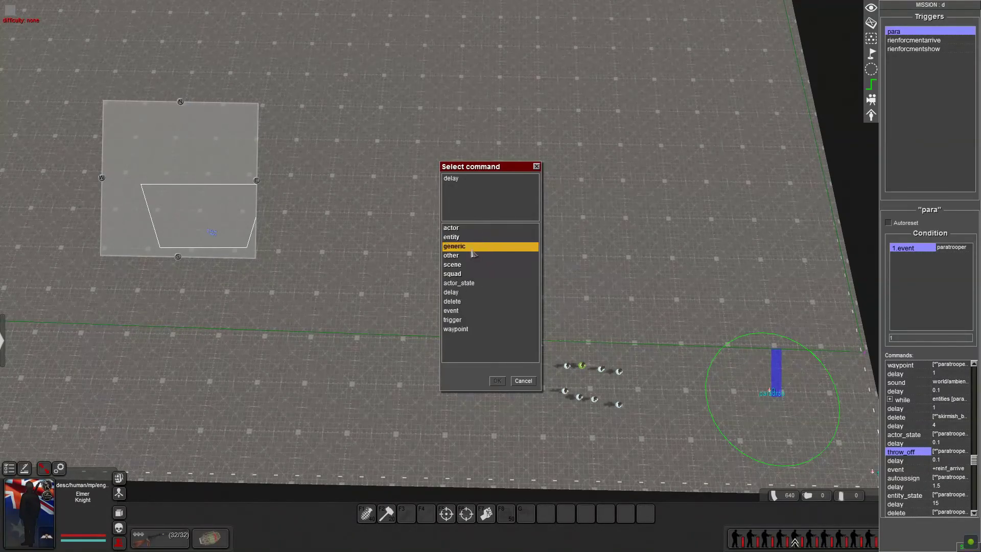
double_click(466, 259)
mouse_move(537, 234)
left_mouse_down()
mouse_move(532, 365)
mouse_move(532, 232)
left_mouse_up()
double_click(472, 229)
double_click(465, 259)
left_click(466, 261)
double_click(471, 260)
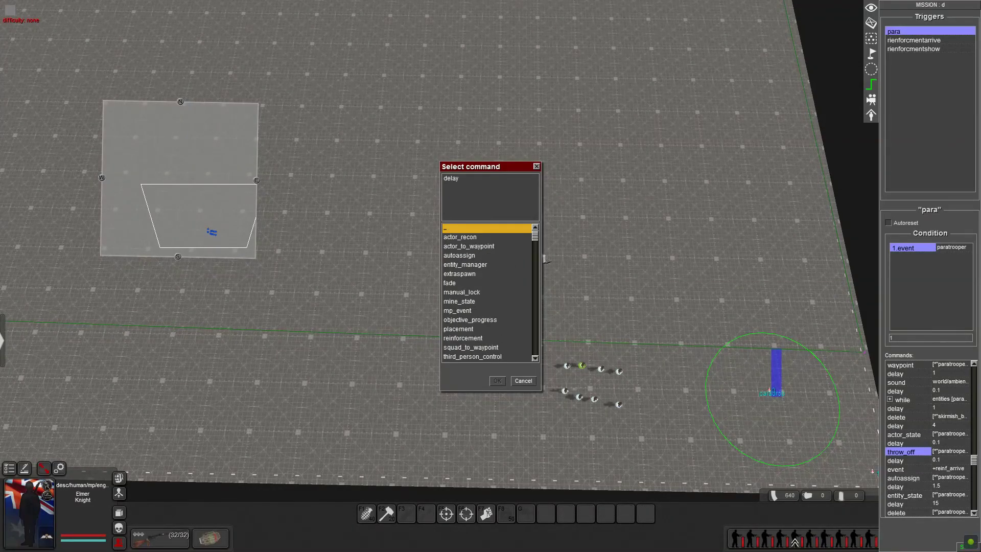
left_click_drag(536, 239, 535, 302)
scroll(468, 348, "down", 1)
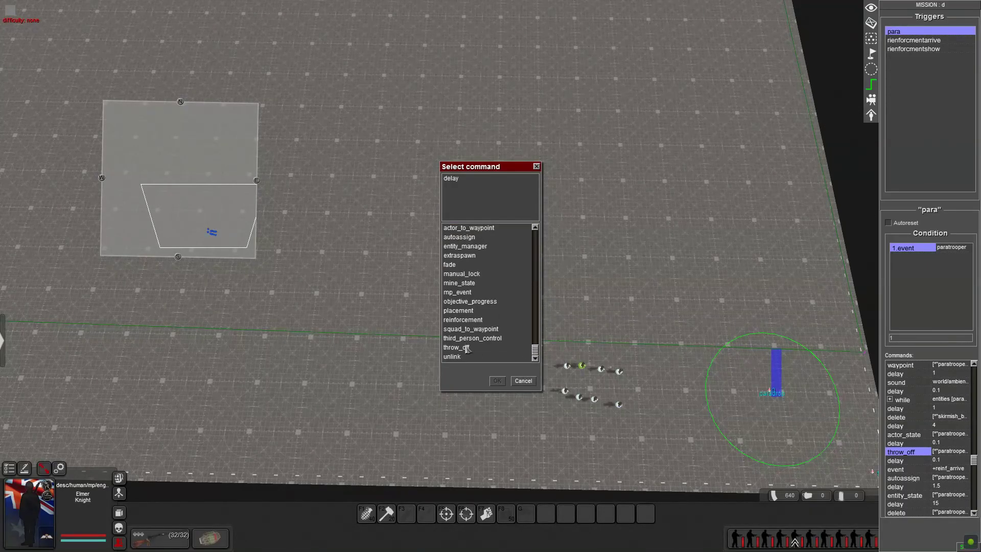
left_click(469, 348)
left_click(524, 381)
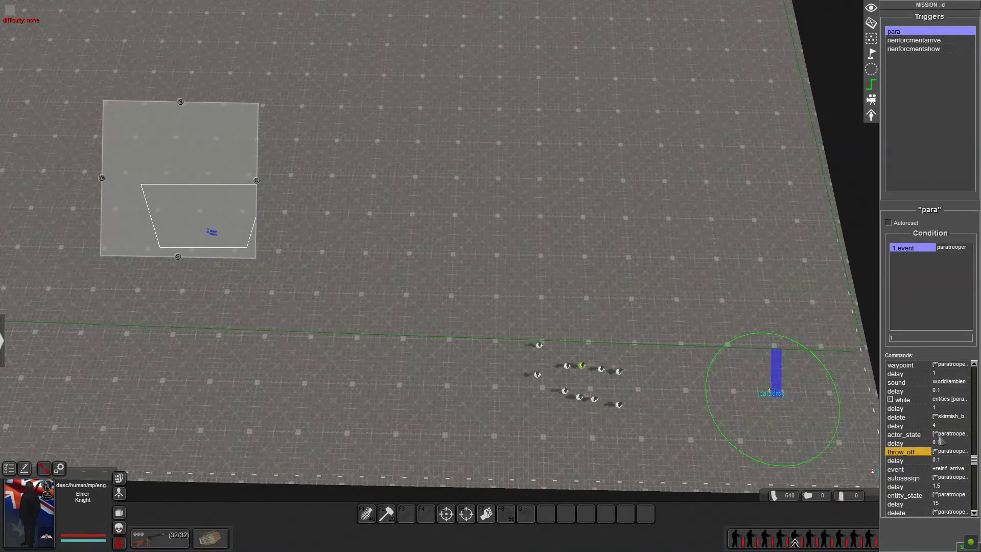
Review the throw_off command's drop options and its up, forward, turn and keep_orientation settings.
double_click(946, 452)
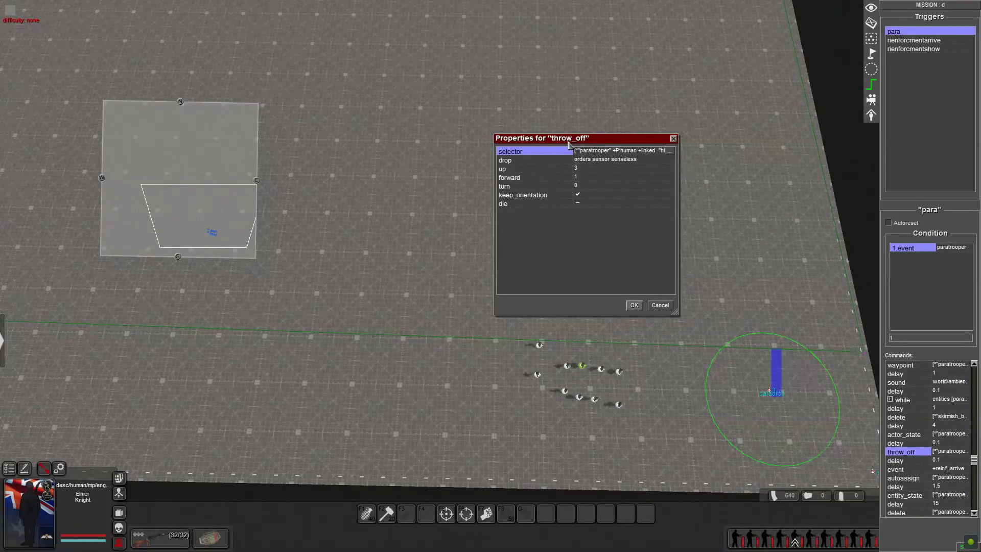
left_click(634, 160)
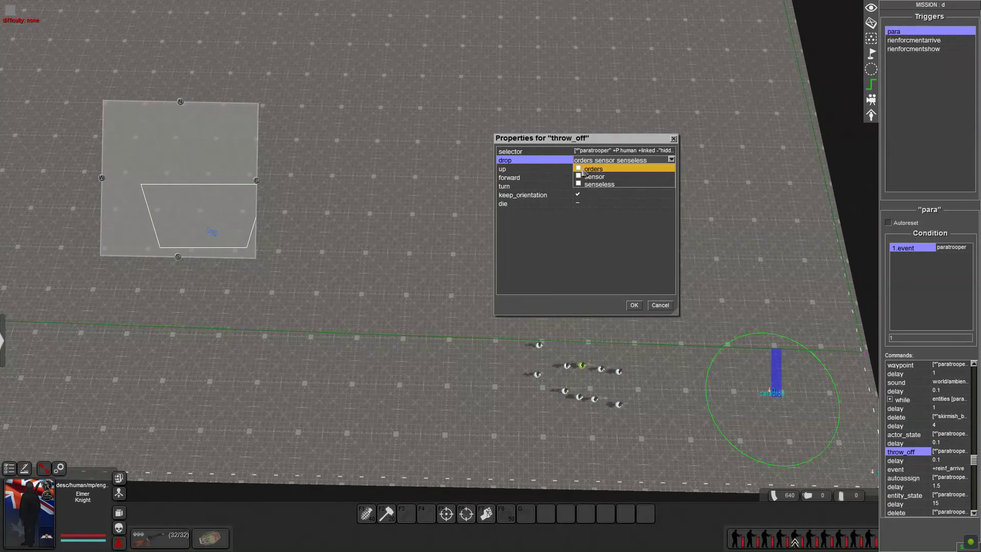
left_click(621, 160)
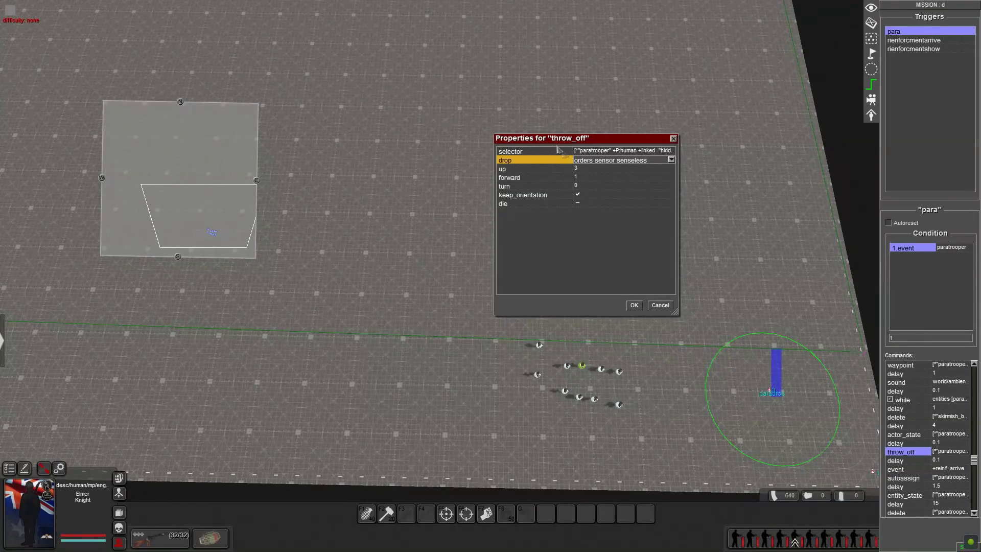
left_click(584, 170)
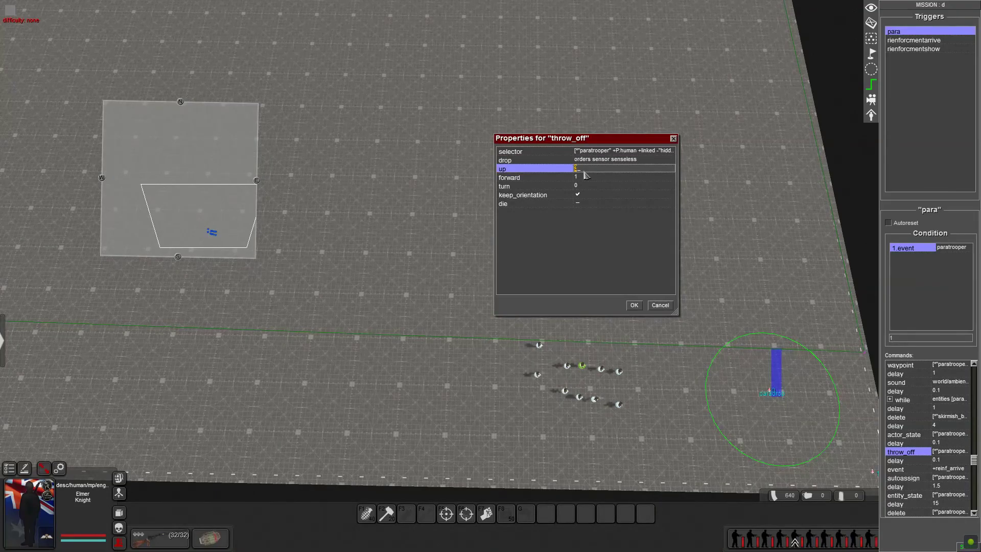
left_click(588, 179)
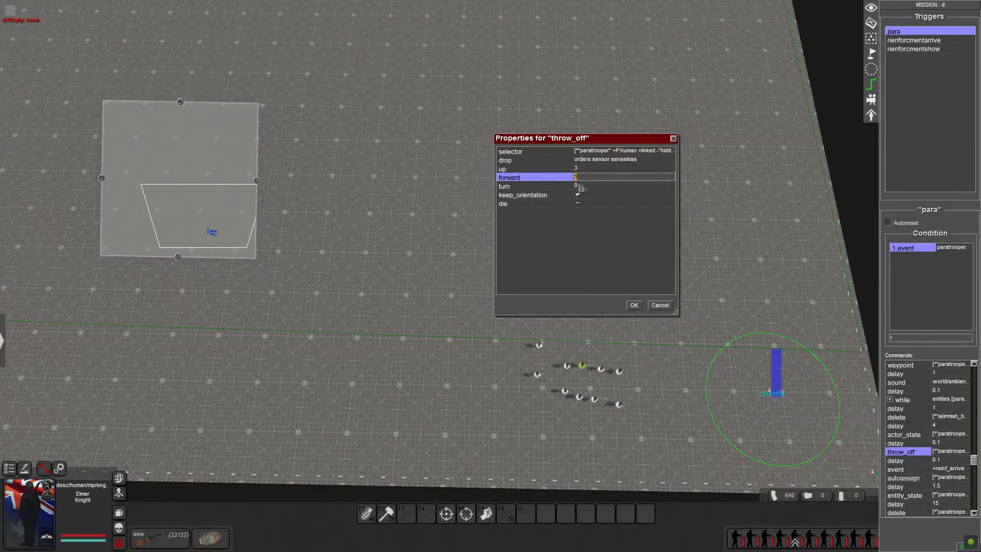
left_click(583, 187)
left_click(595, 196)
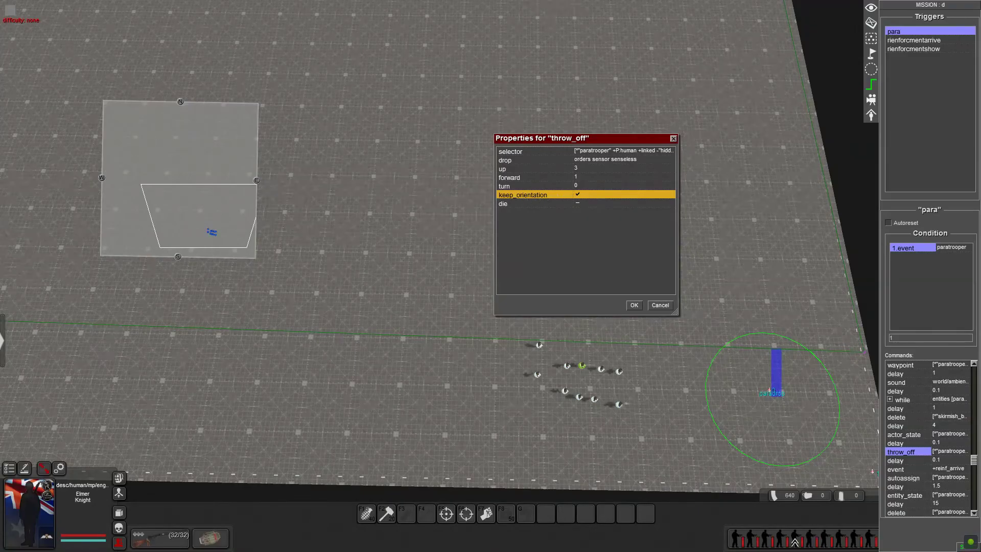
left_click(579, 195)
Examine the throw_off selector's select, include and exclude criteria, and close the selector and the command's properties without changes.
left_click(618, 152)
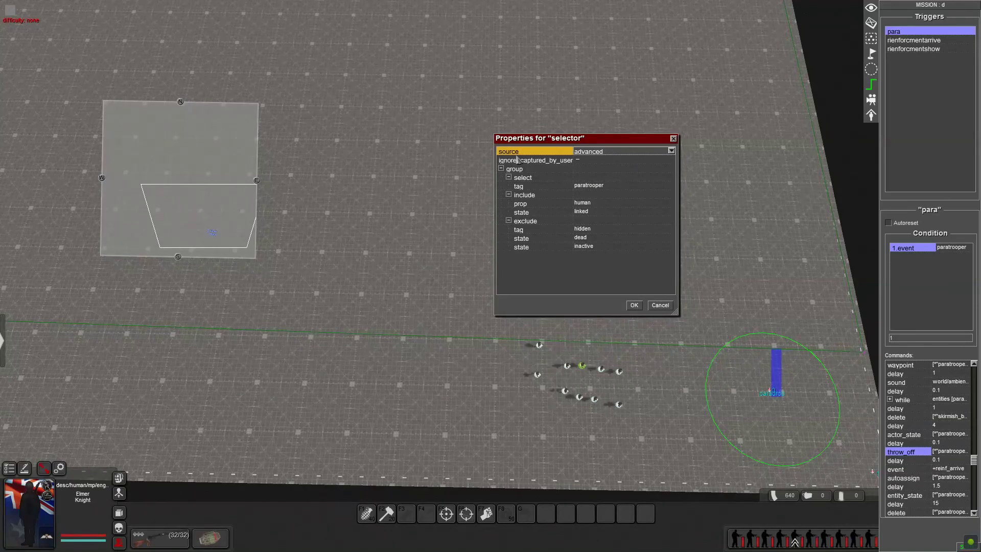
left_click(521, 169)
left_click(536, 179)
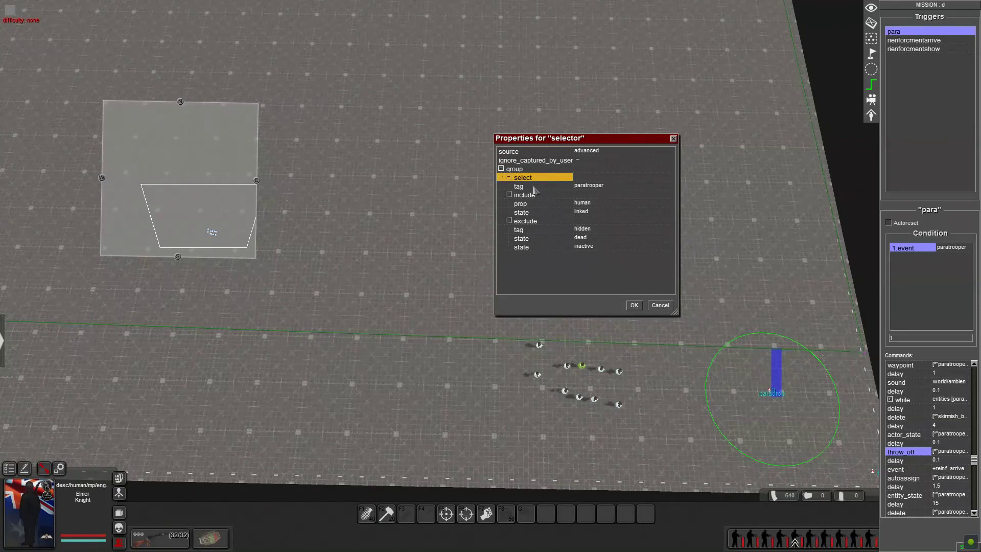
left_click(532, 187)
left_click(537, 196)
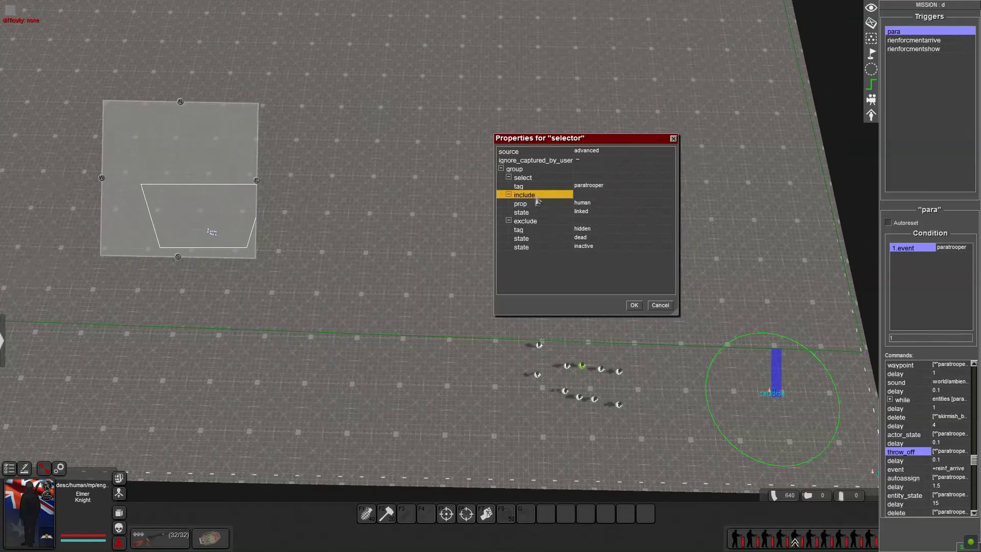
left_click(528, 204)
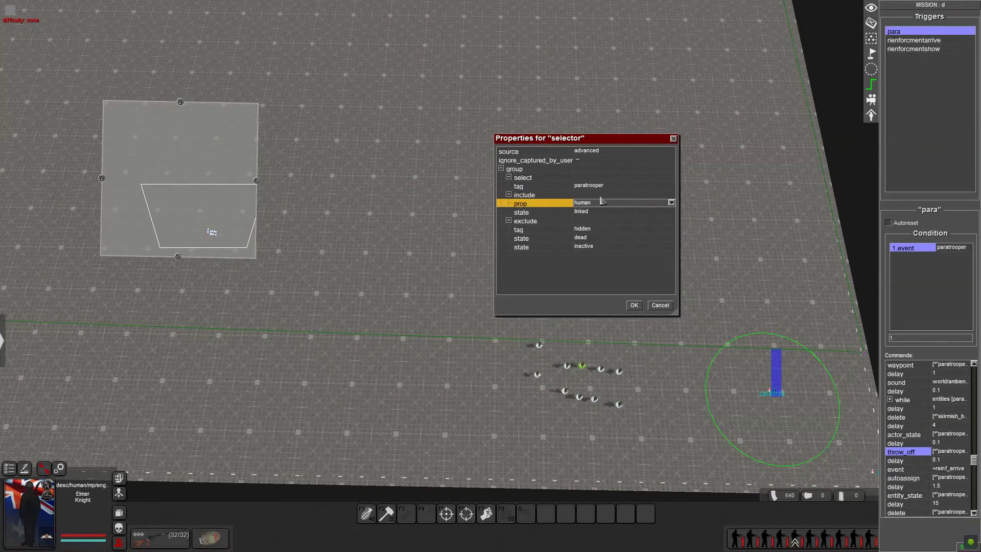
left_click(546, 230)
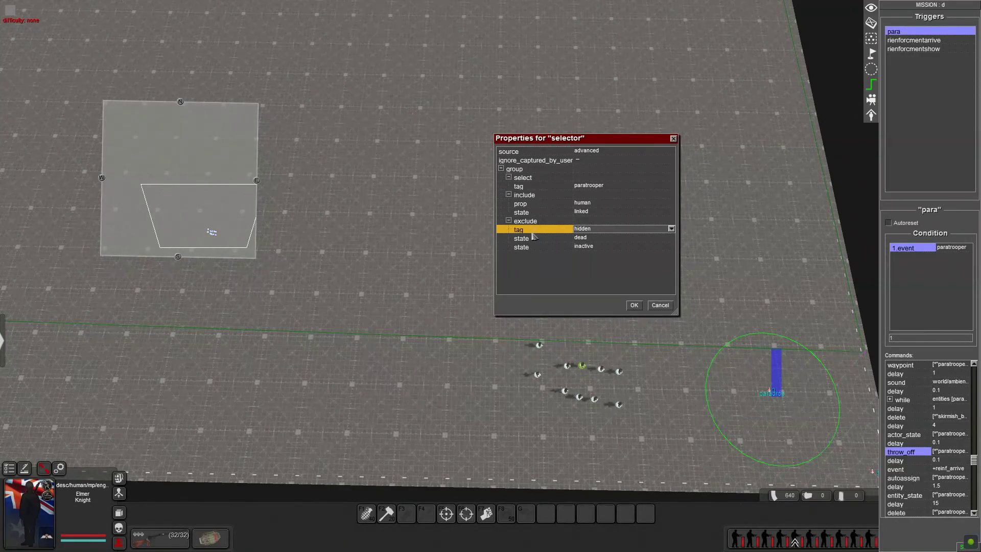
left_click(600, 239)
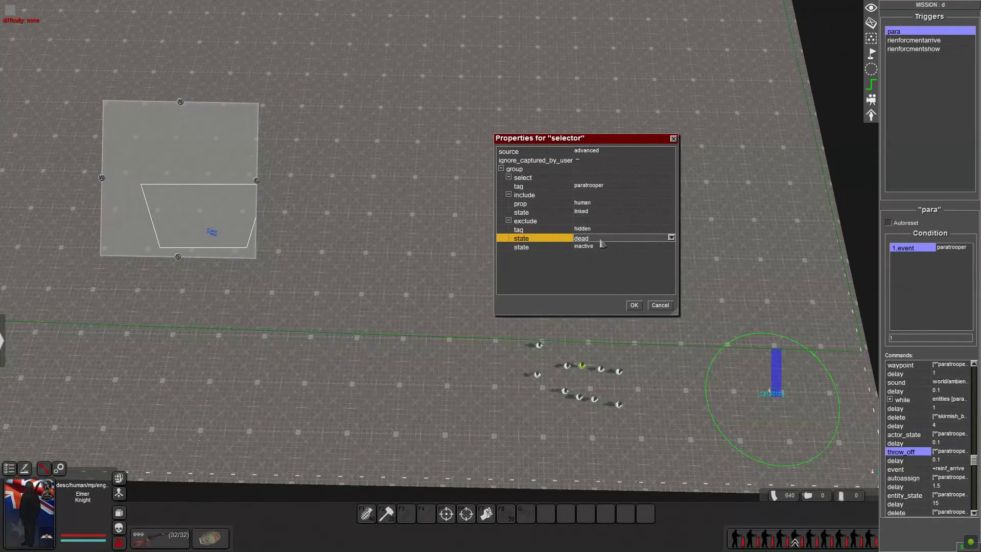
left_click(535, 248)
left_click(651, 305)
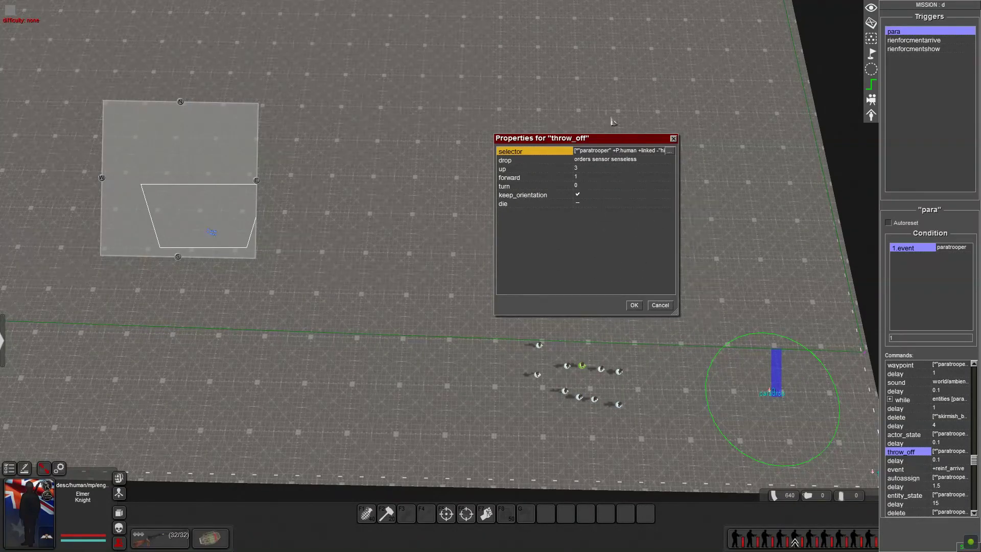
left_click(660, 306)
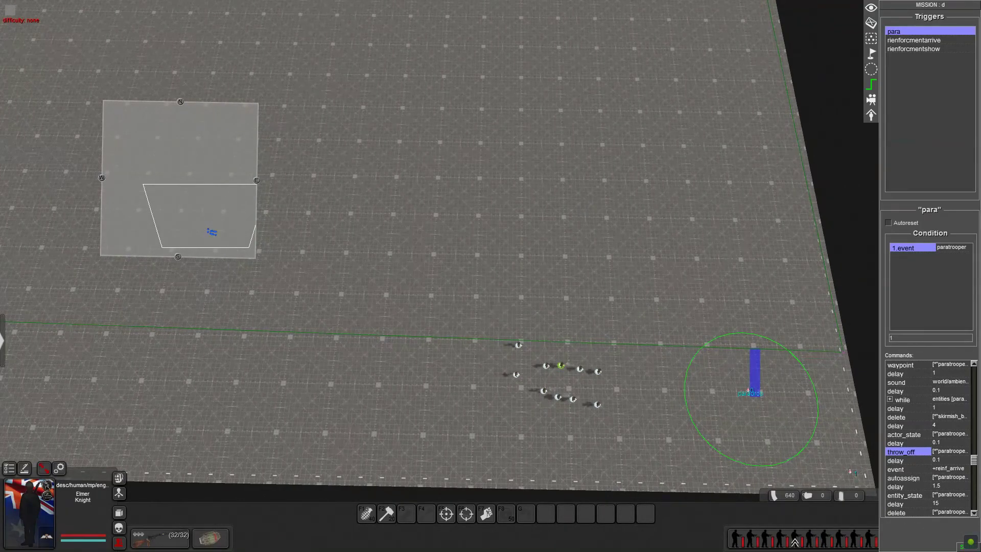
Review the delay commands placed between the para trigger's actions around throw_off, up to the event command that follows.
left_click(912, 461)
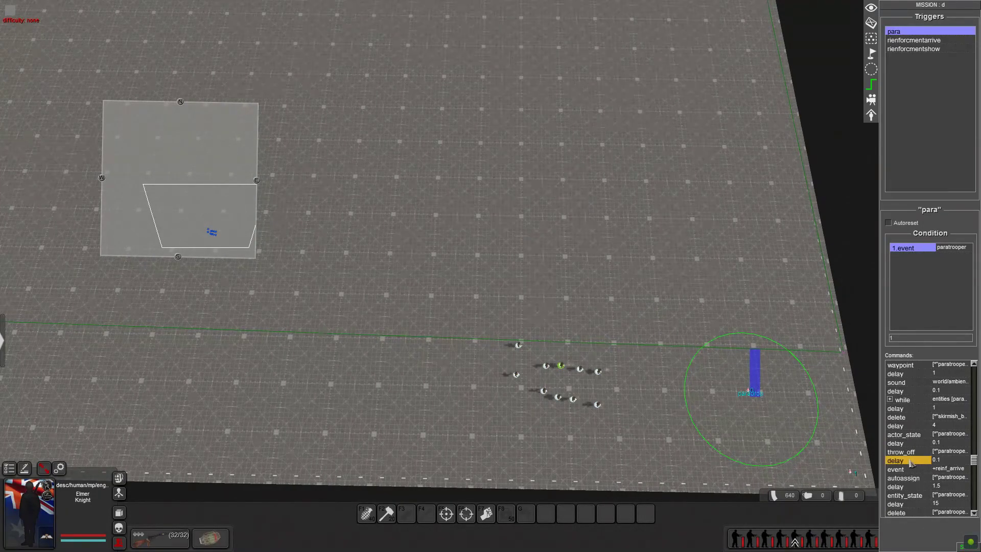
middle_click_drag(680, 266, 535, 118)
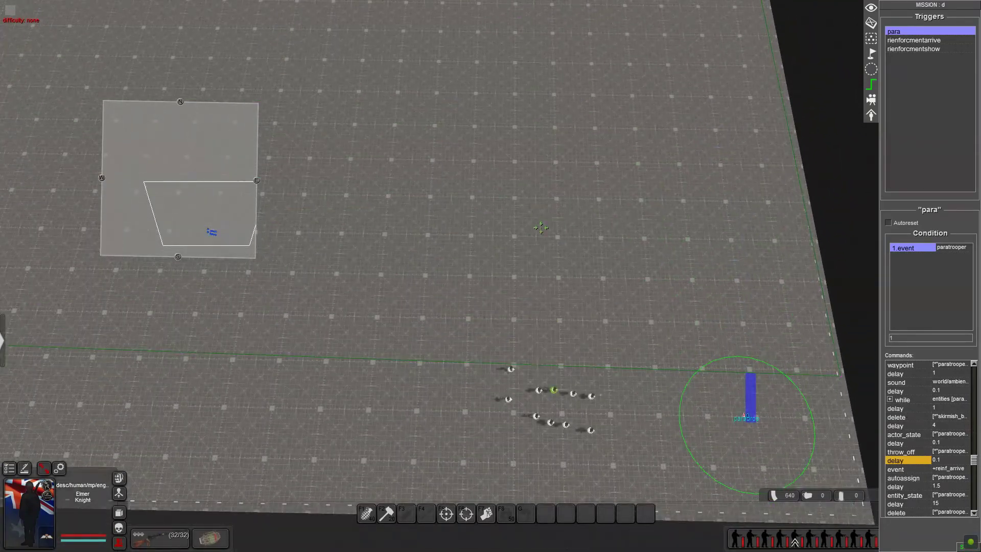
left_click(948, 392)
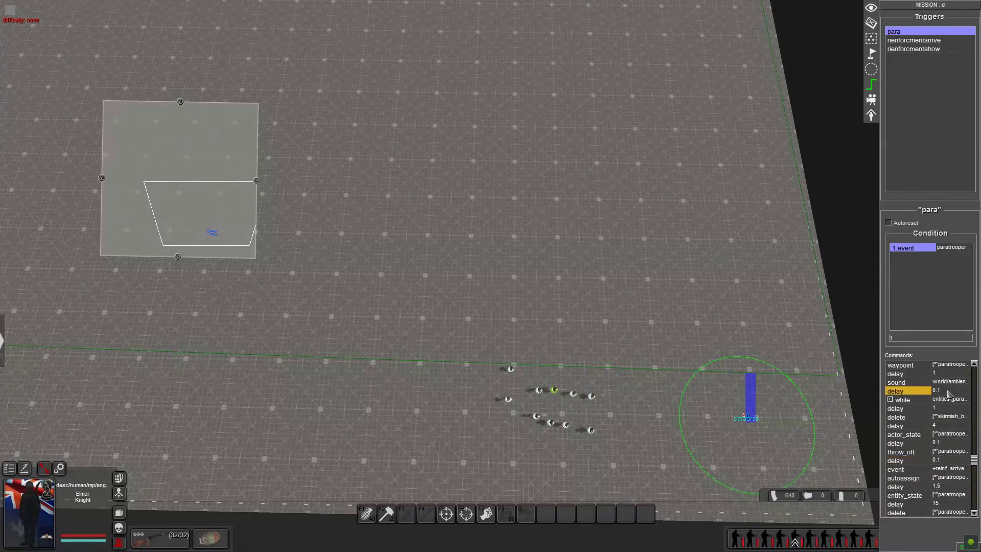
left_click(910, 462)
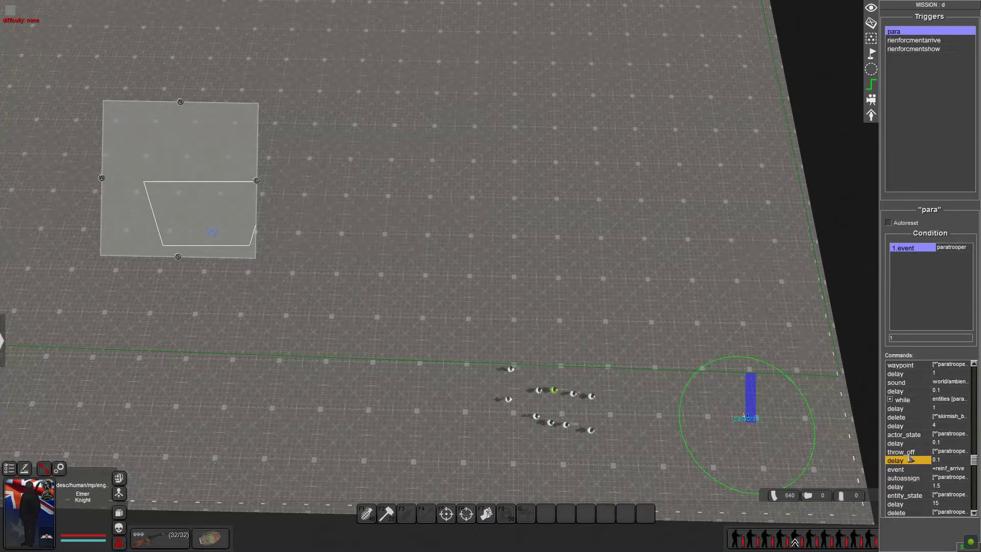
left_click(947, 442)
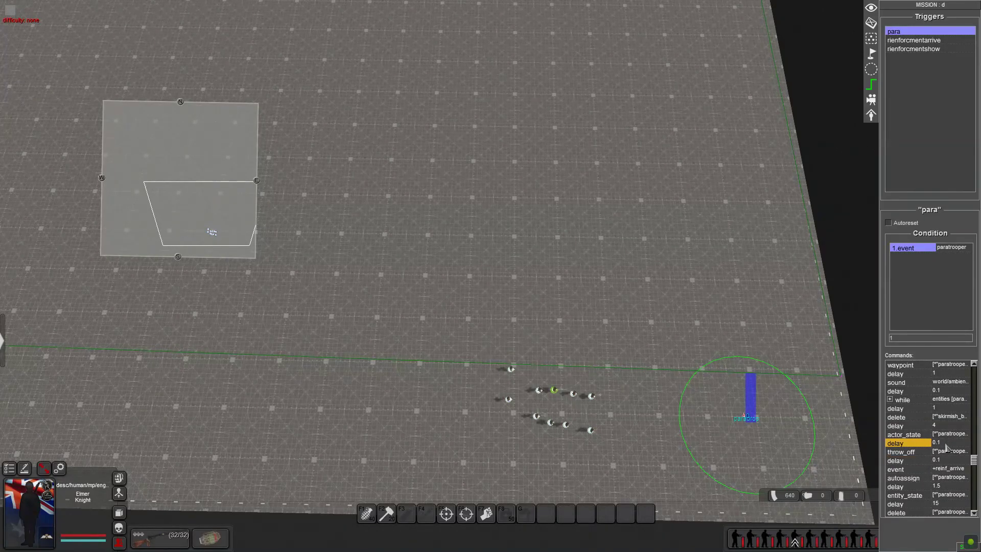
right_click(952, 443)
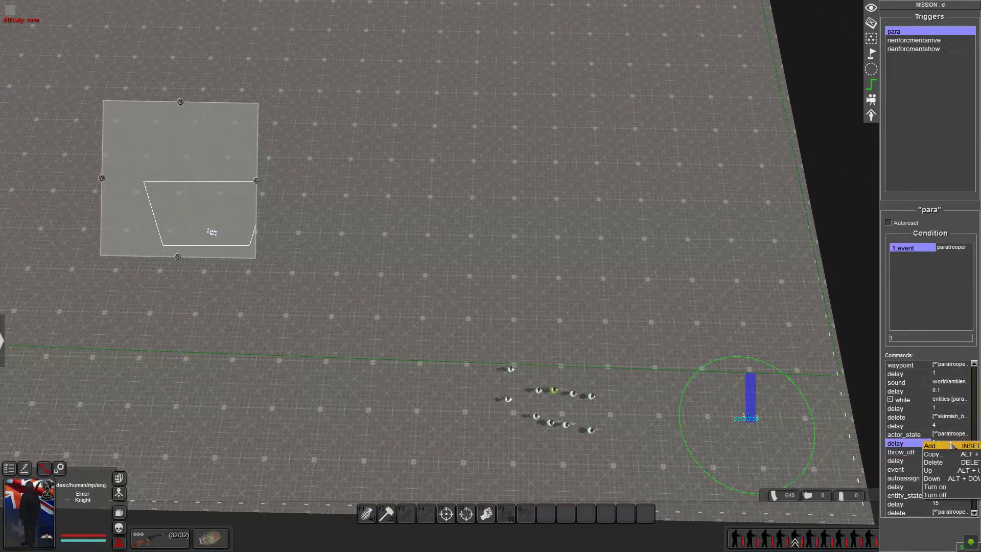
left_click(892, 461)
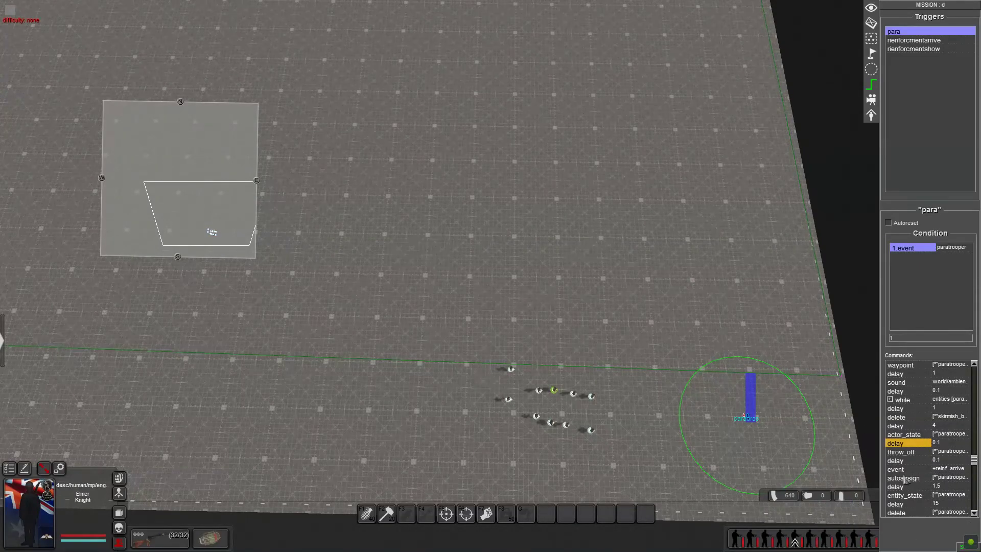
left_click(904, 469)
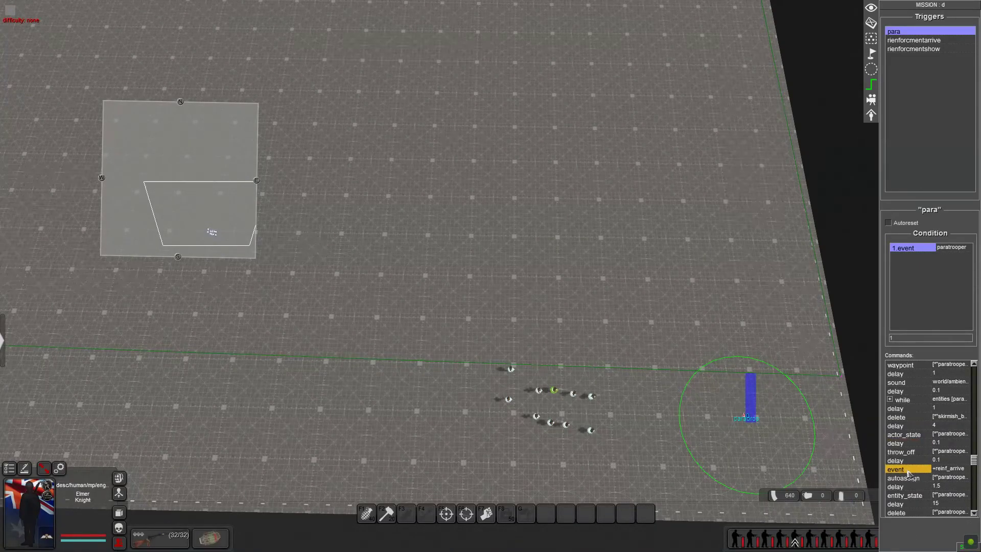
left_click(910, 461)
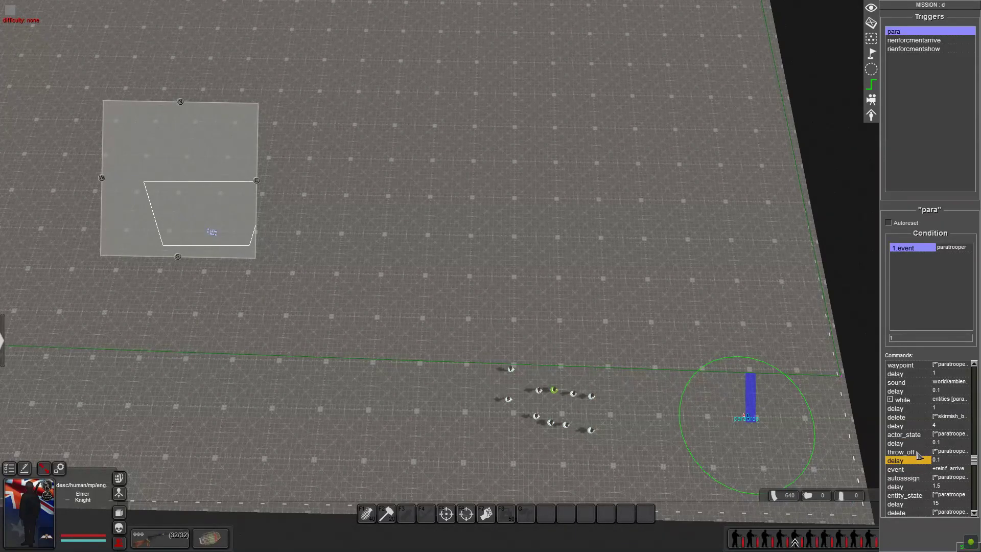
left_click(918, 453)
left_click(913, 470)
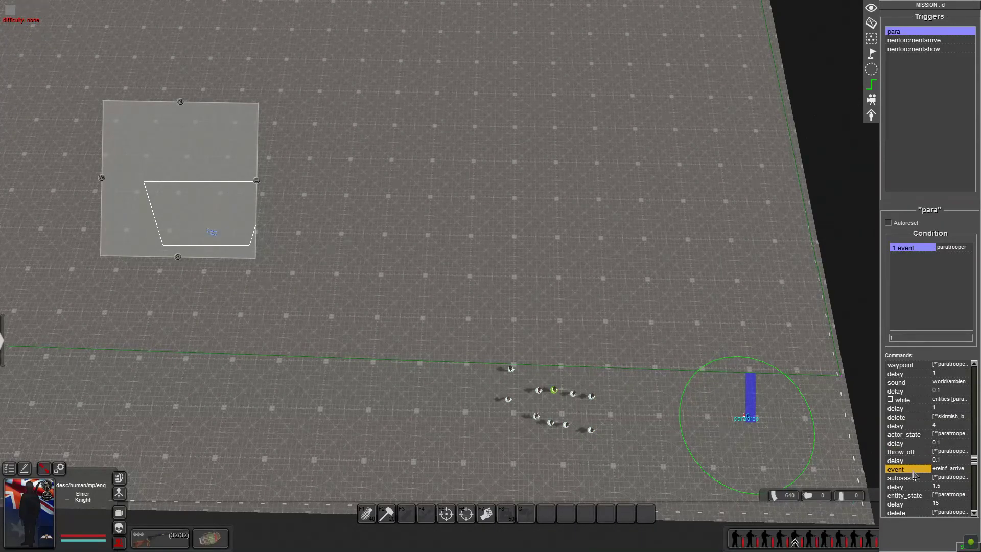
Examine the properties of the event command after throw_off, checking its helper event and mode, and close them without changes.
double_click(952, 472)
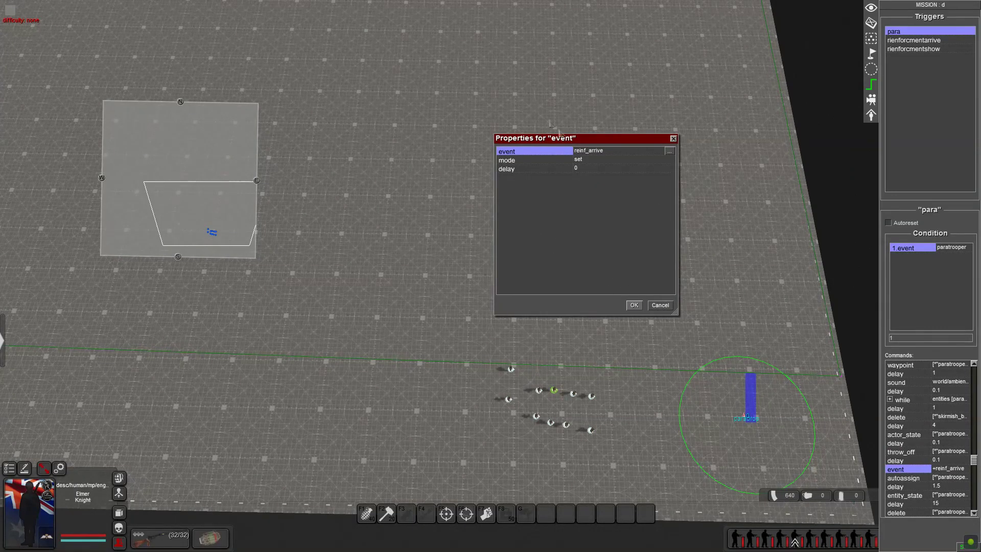
left_click(611, 153)
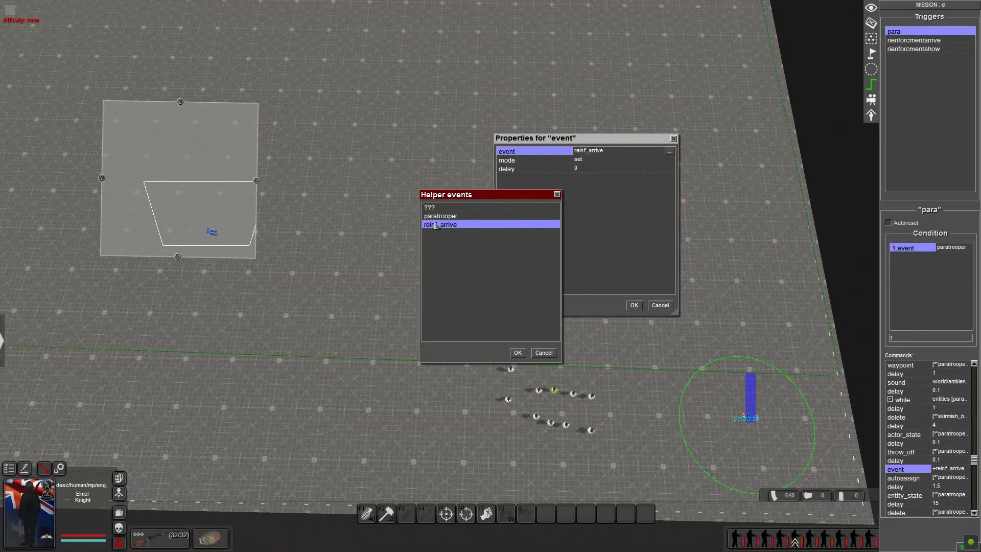
left_click(544, 353)
left_click(601, 160)
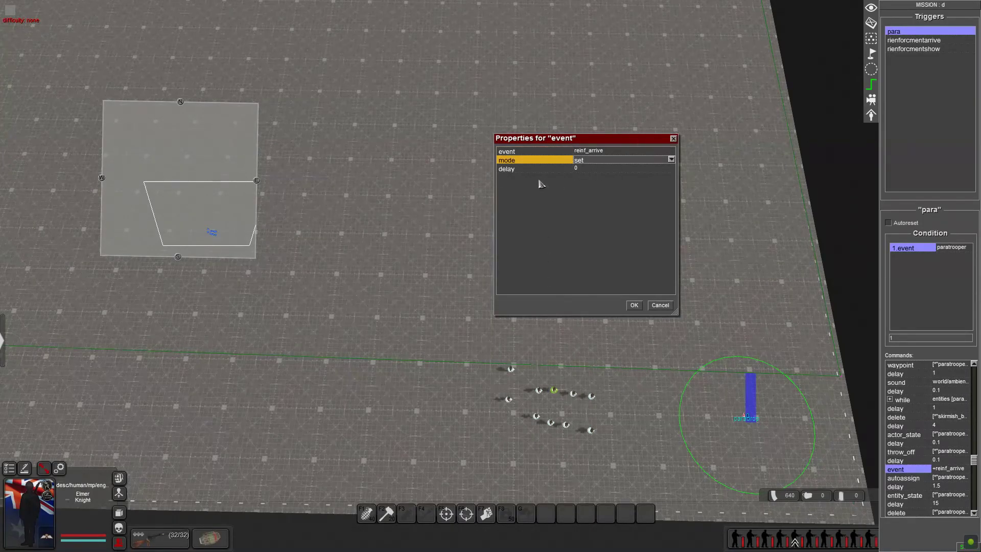
left_click(661, 305)
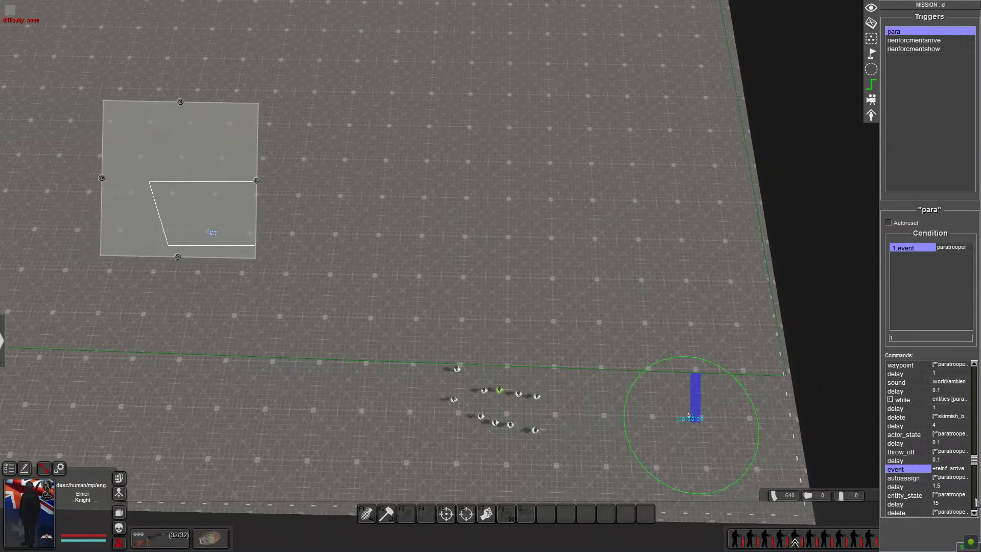
Start adding a command at autoassign and search the entity, generic and scene command categories for autoassign.
left_click(904, 478)
right_click(915, 481)
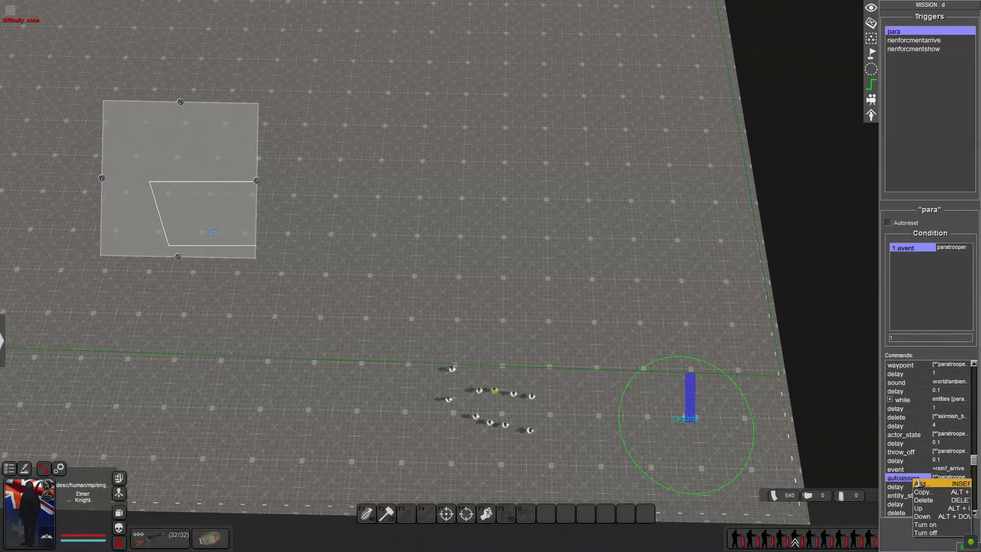
left_click(926, 484)
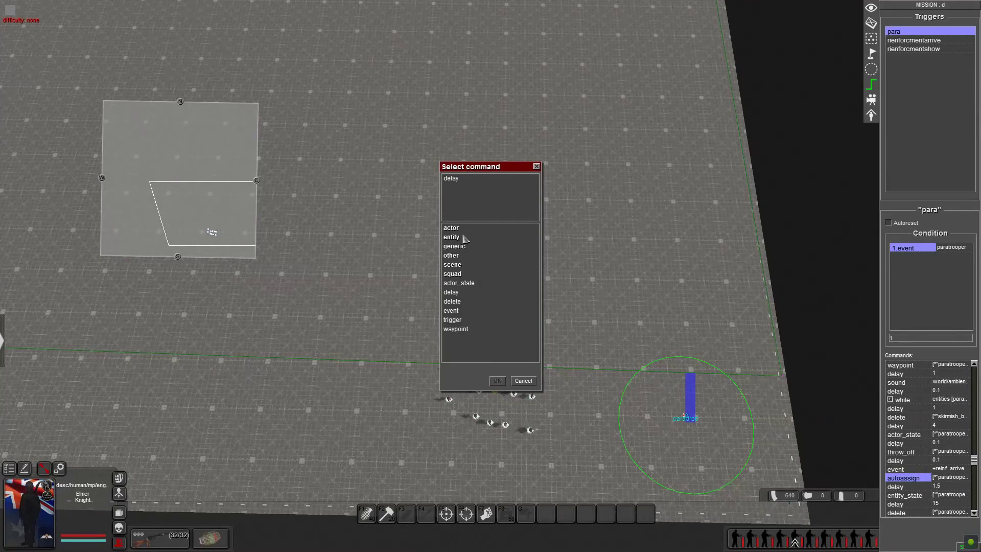
double_click(464, 237)
double_click(467, 230)
double_click(471, 248)
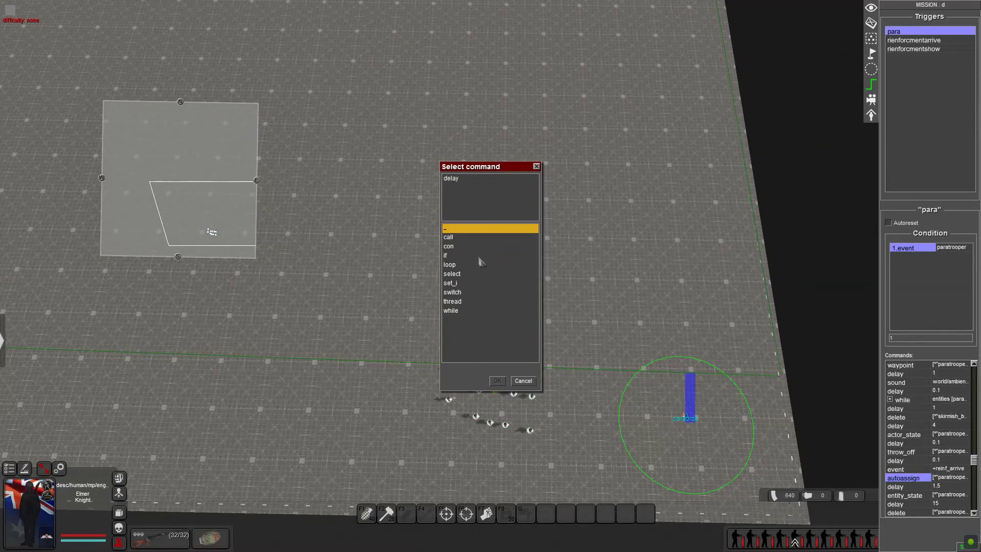
double_click(455, 231)
double_click(456, 235)
double_click(468, 229)
double_click(464, 264)
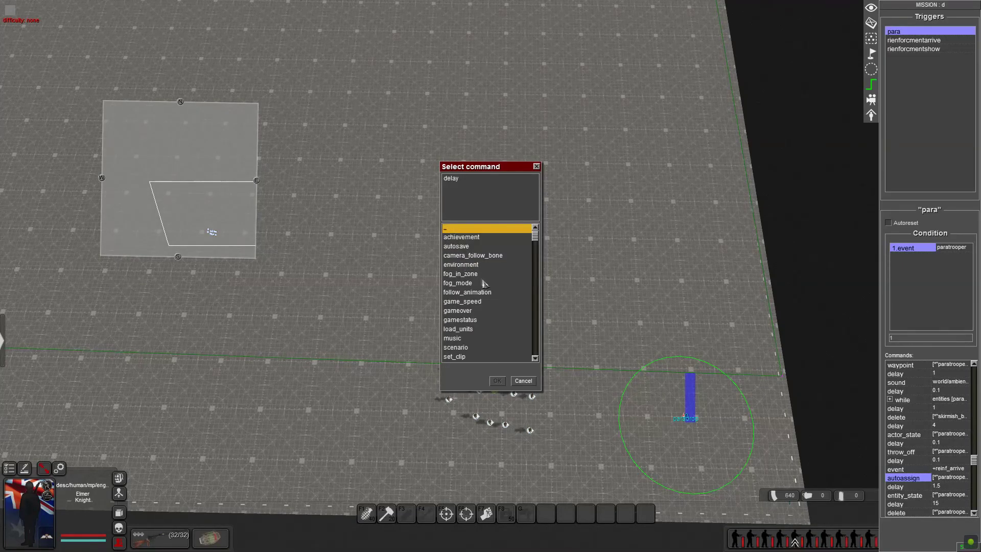
left_click(466, 247)
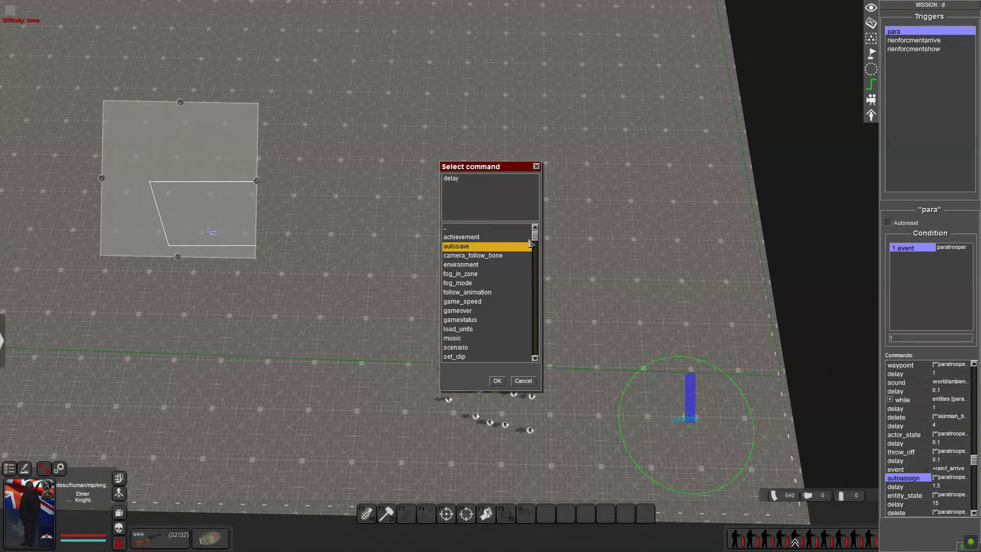
mouse_move(535, 235)
left_mouse_down()
mouse_move(541, 364)
mouse_move(547, 248)
left_mouse_up()
double_click(460, 228)
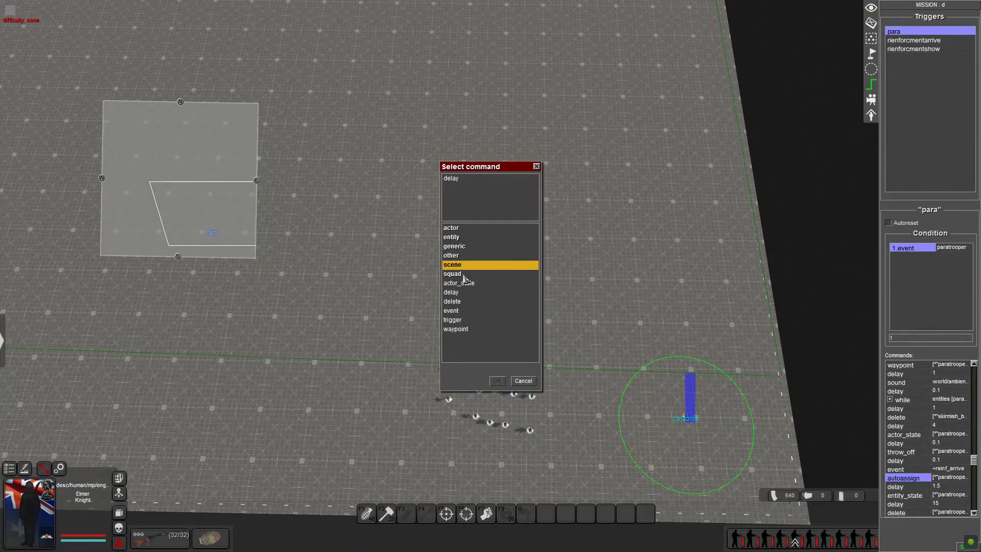
Check the squad and other categories, locate autoassign under other, and close the command selection without adding a command.
double_click(460, 274)
double_click(466, 231)
double_click(460, 256)
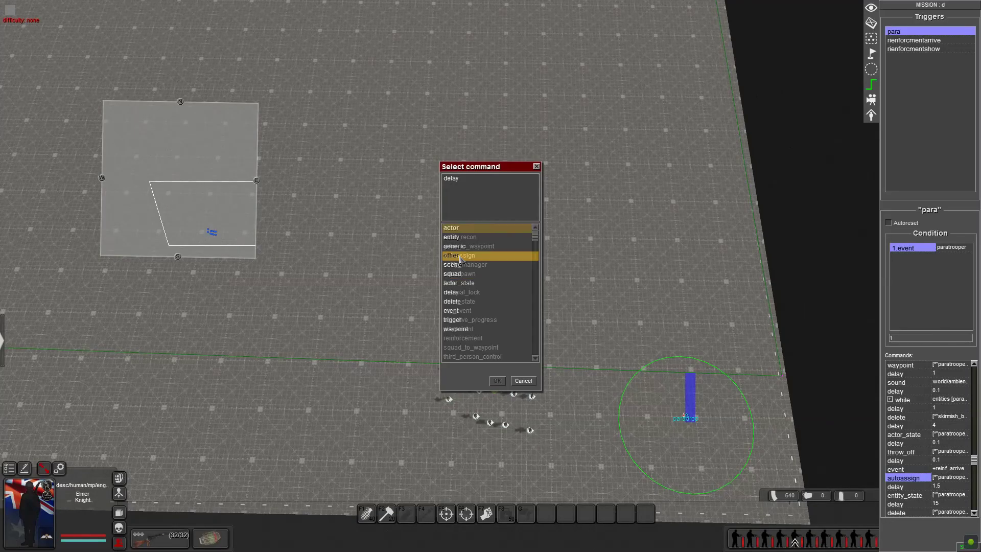
double_click(463, 229)
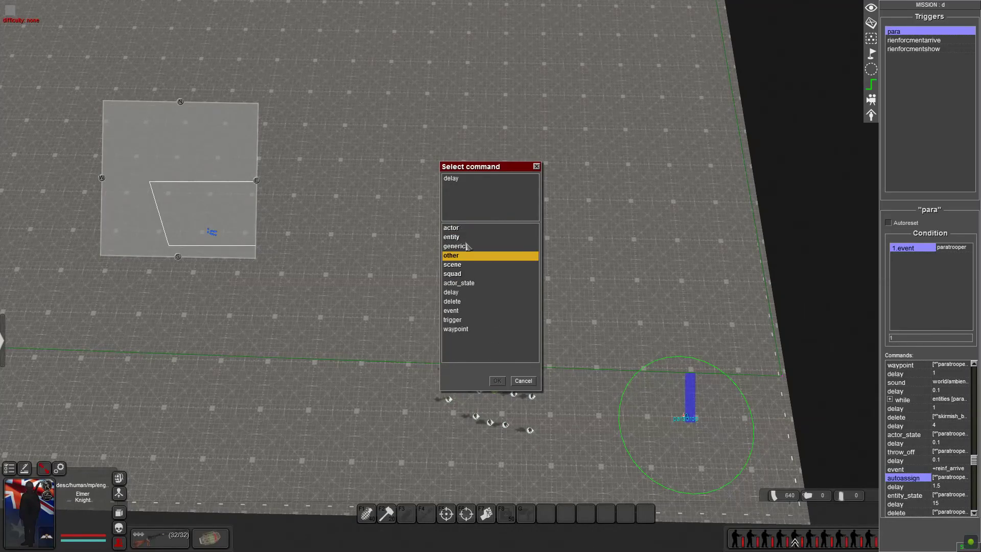
double_click(466, 256)
left_click(463, 256)
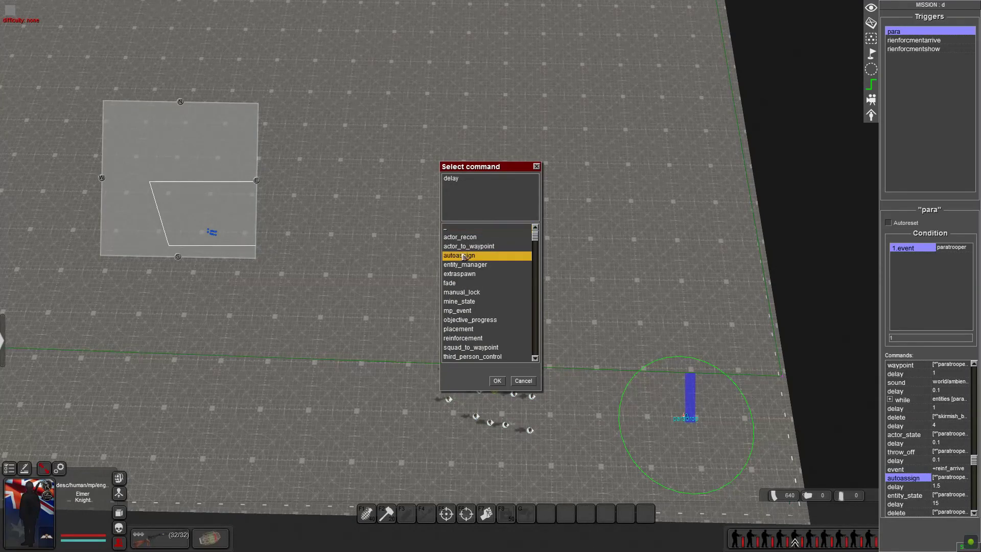
left_click(497, 380)
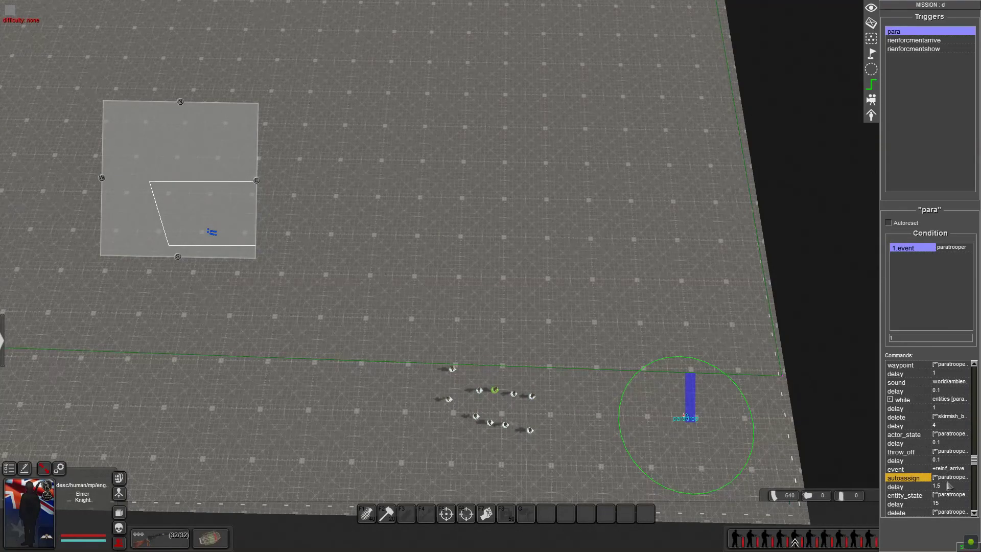
Examine the autoassign command's drop setting and its selector's select, include and exclude criteria, and close both without changes.
double_click(954, 478)
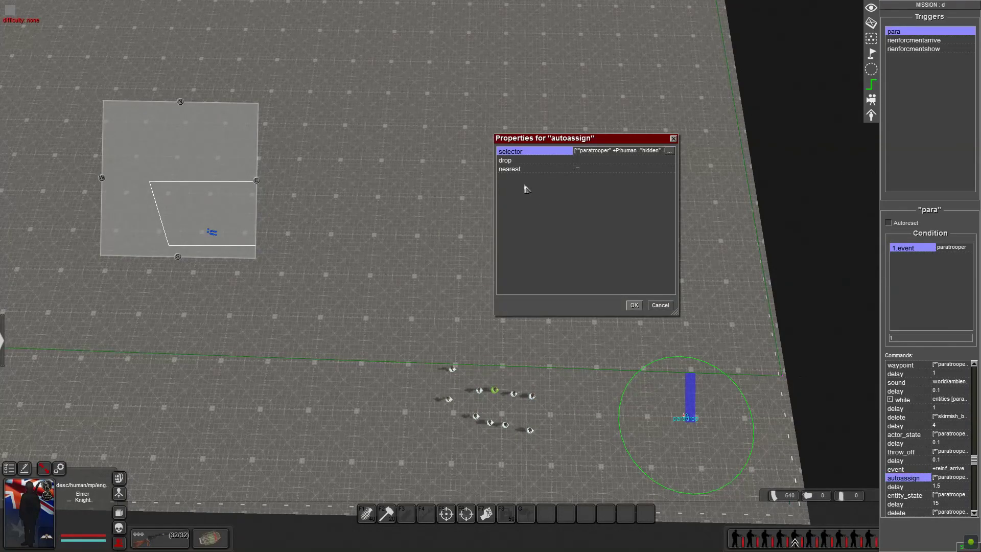
left_click(604, 161)
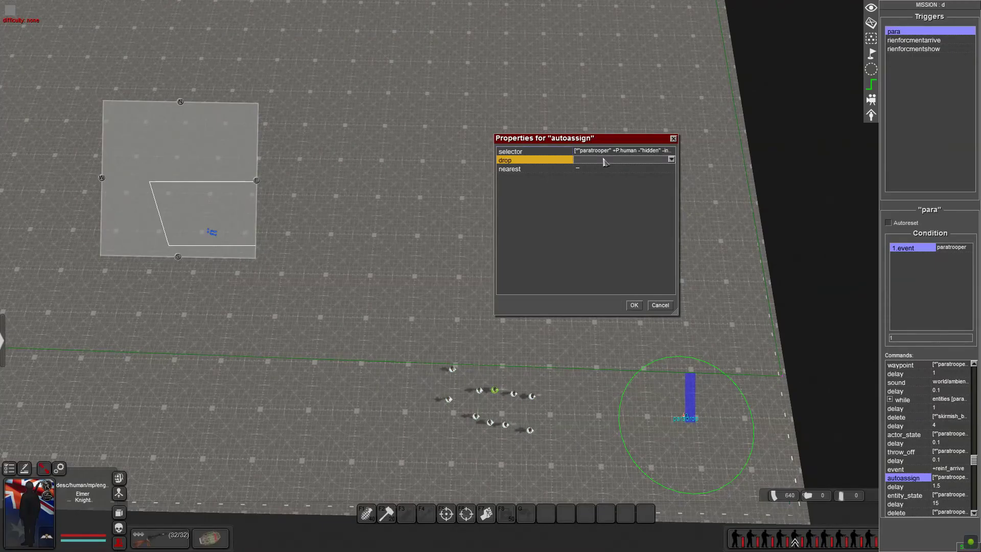
double_click(605, 152)
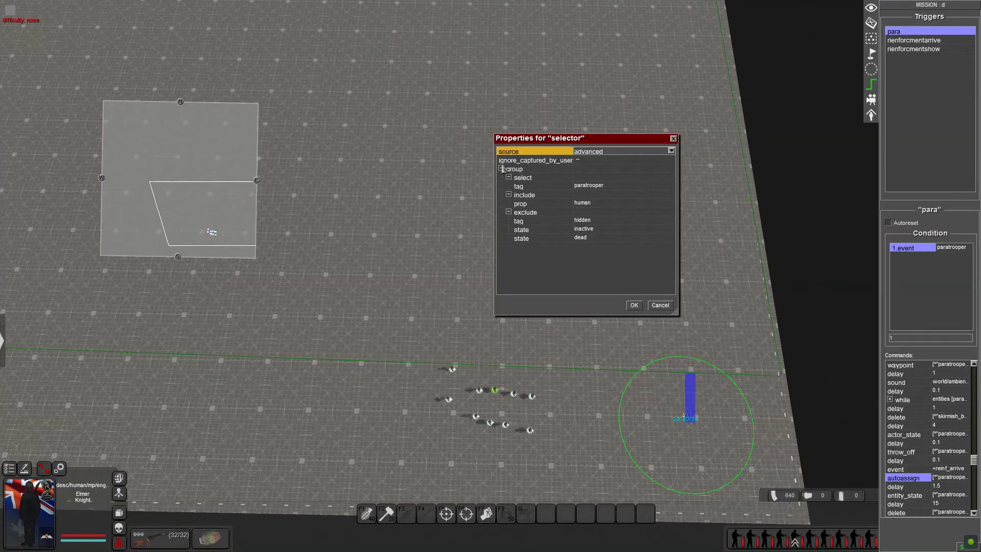
left_click(526, 197)
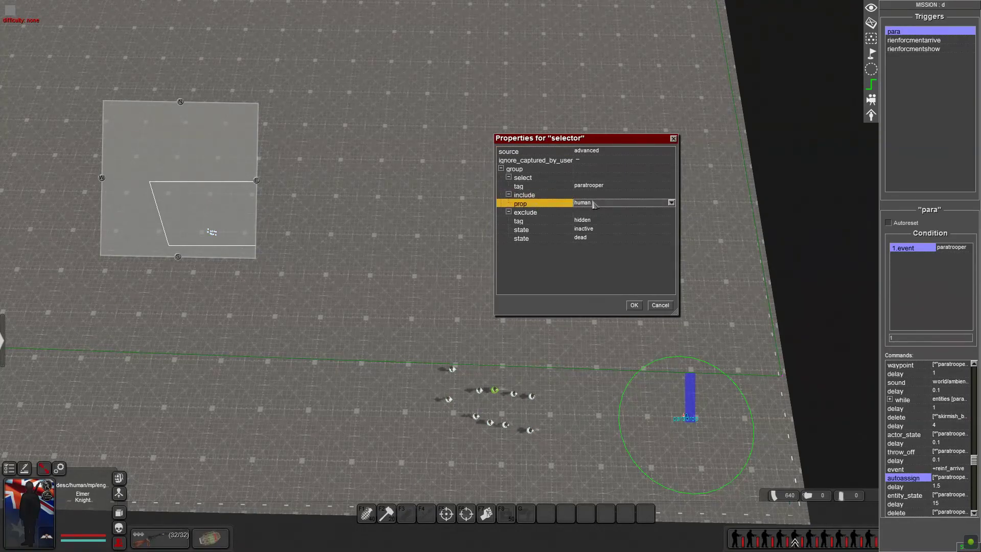
left_click(536, 213)
left_click(607, 220)
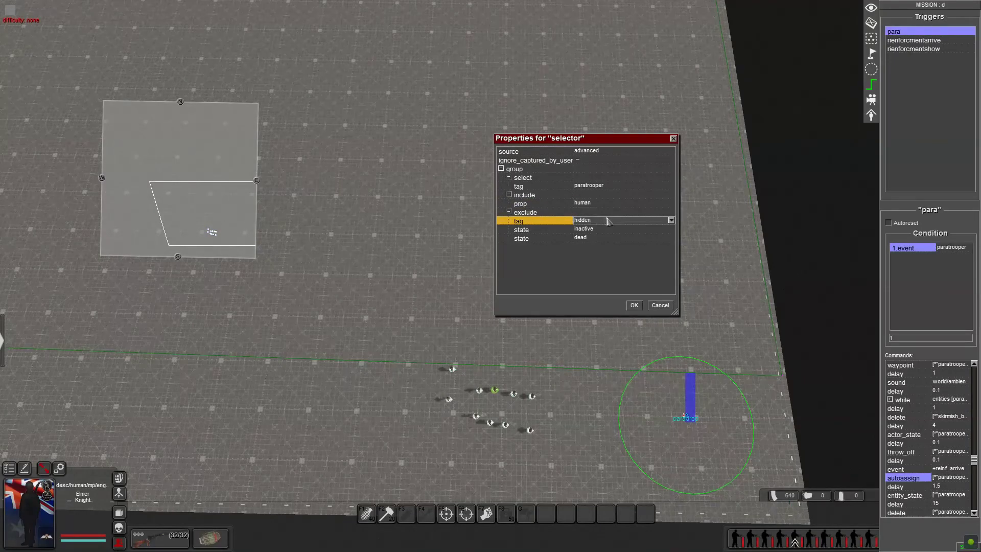
left_click(544, 232)
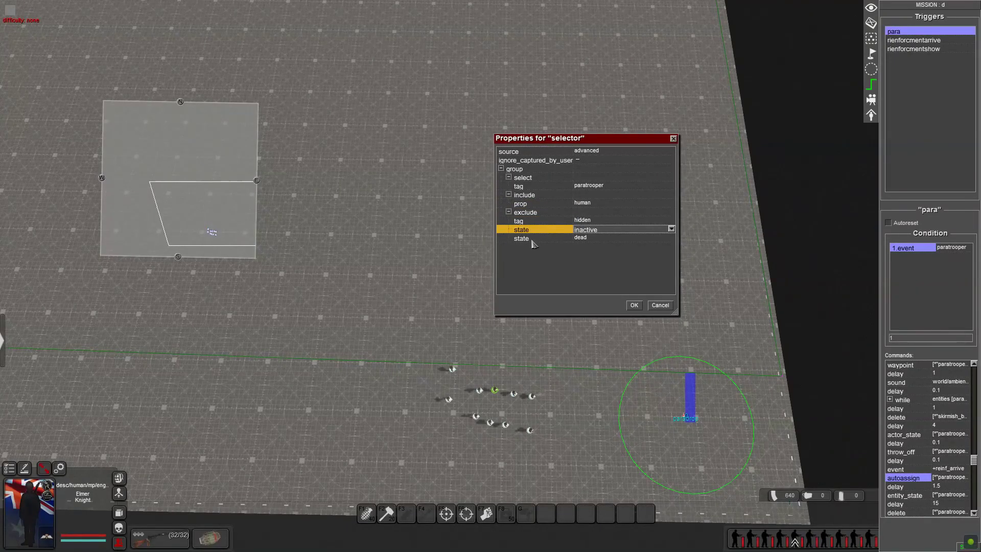
left_click(578, 240)
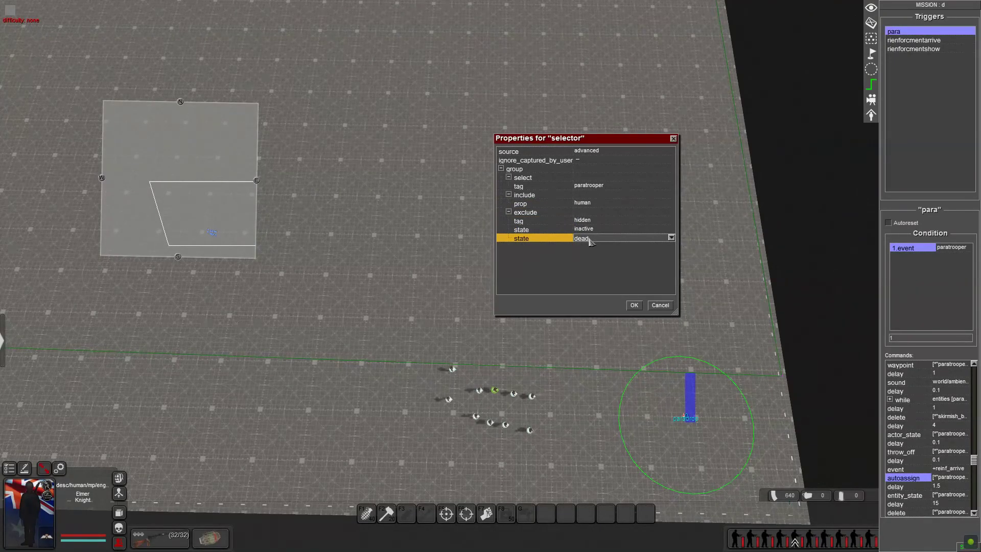
left_click(660, 305)
left_click(660, 305)
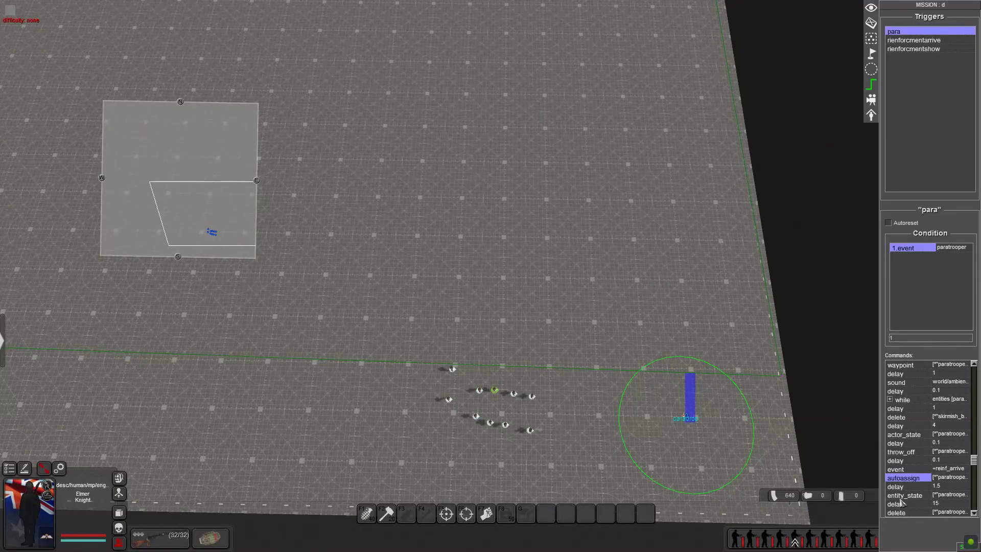
Examine the entity_state command's tag_remove setting and its selector's criteria, and close both property windows without changes.
double_click(903, 496)
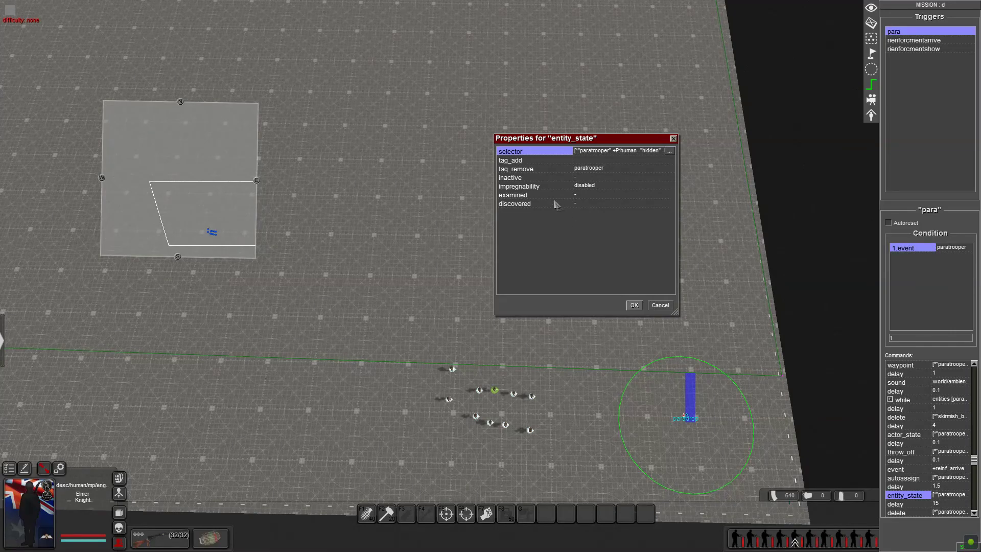
left_click(508, 169)
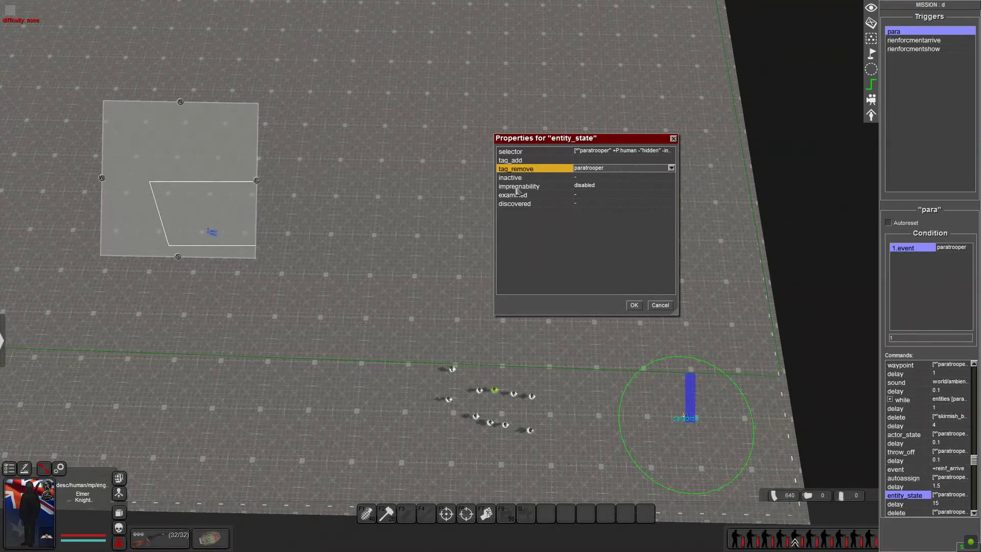
double_click(606, 151)
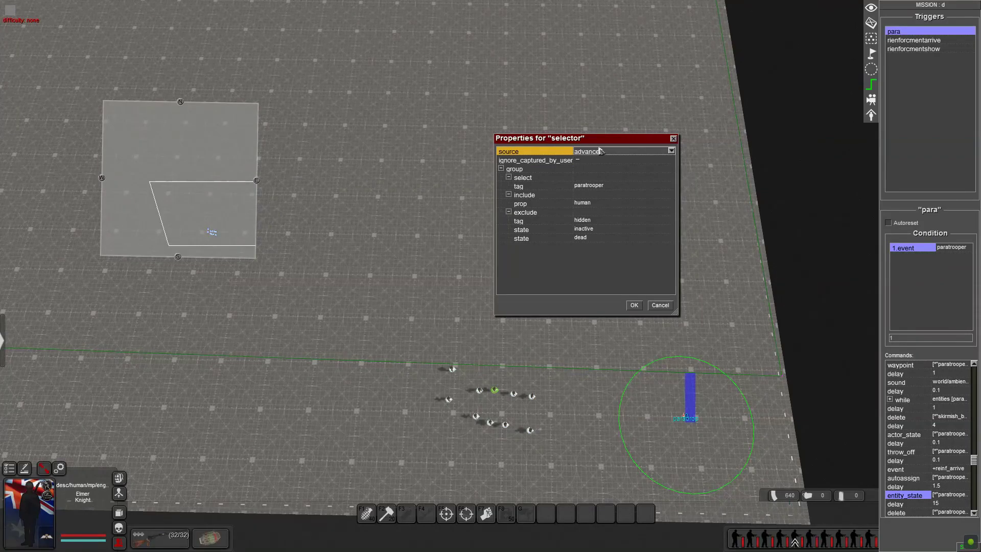
left_click(625, 187)
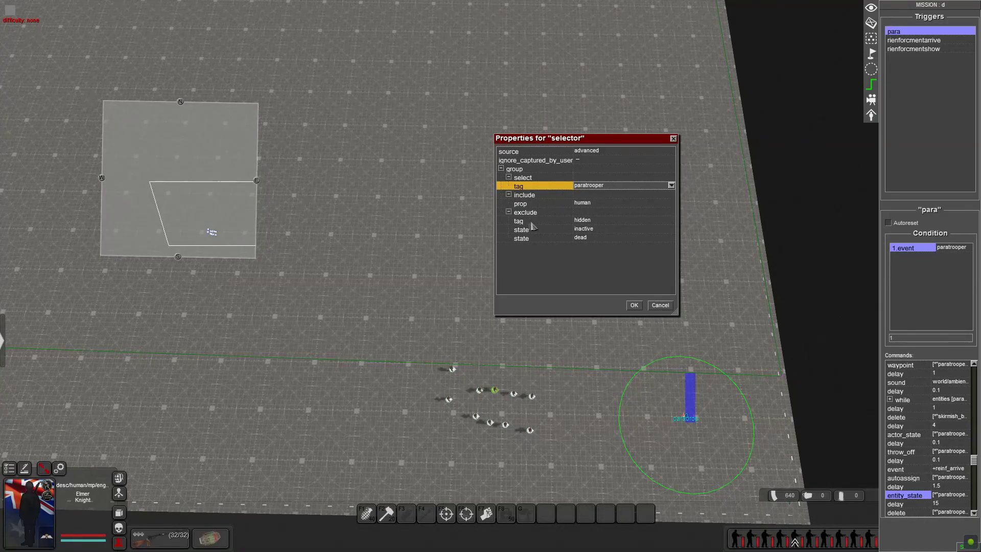
left_click(660, 306)
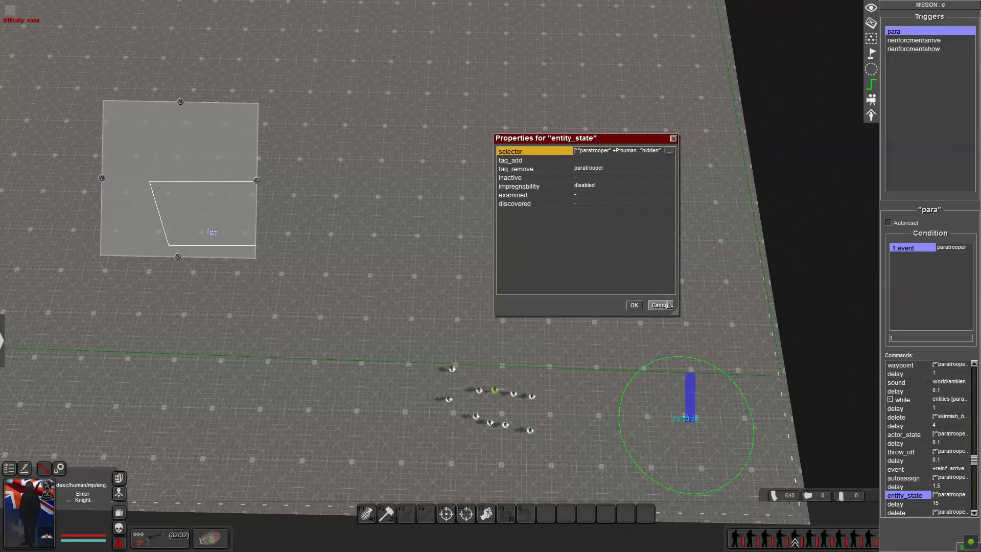
left_click(661, 306)
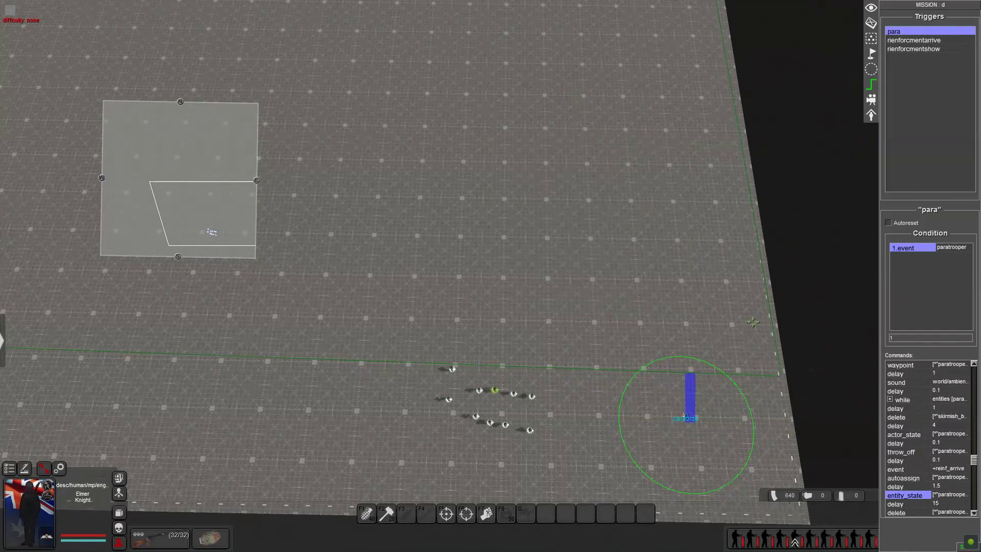
Examine the selector of the delete command after entity_state, checking its select and exclude criteria, and close it without changes.
scroll(937, 472, "down", 2)
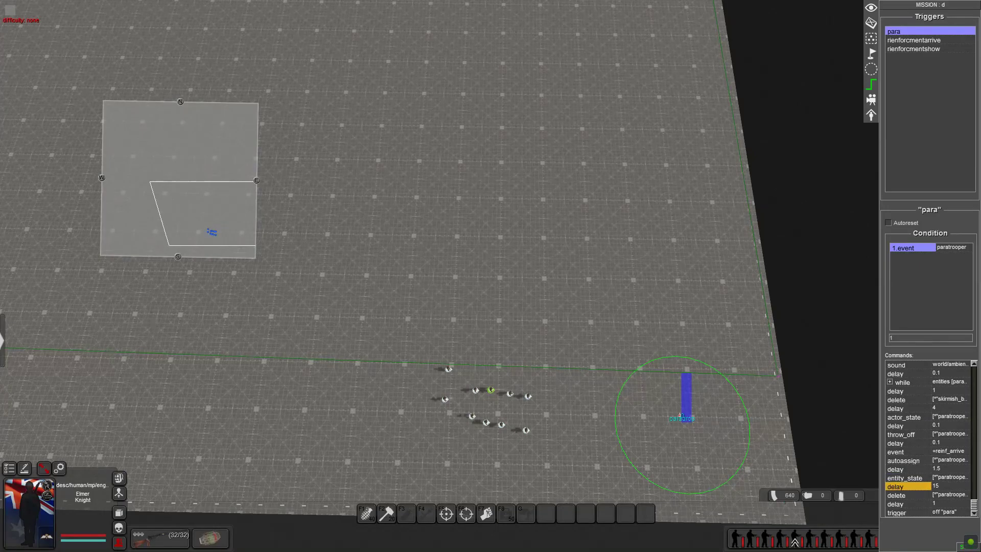
left_click(914, 495)
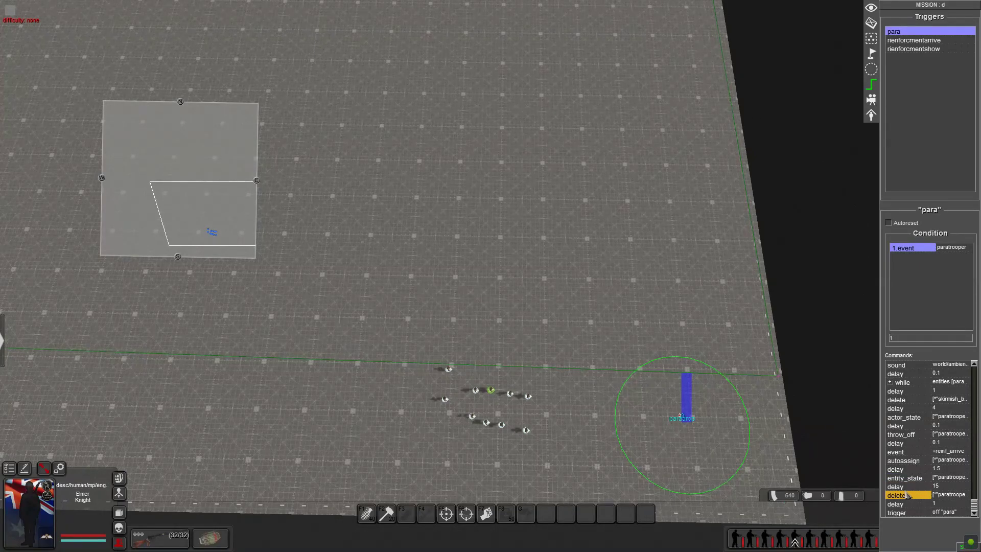
double_click(948, 499)
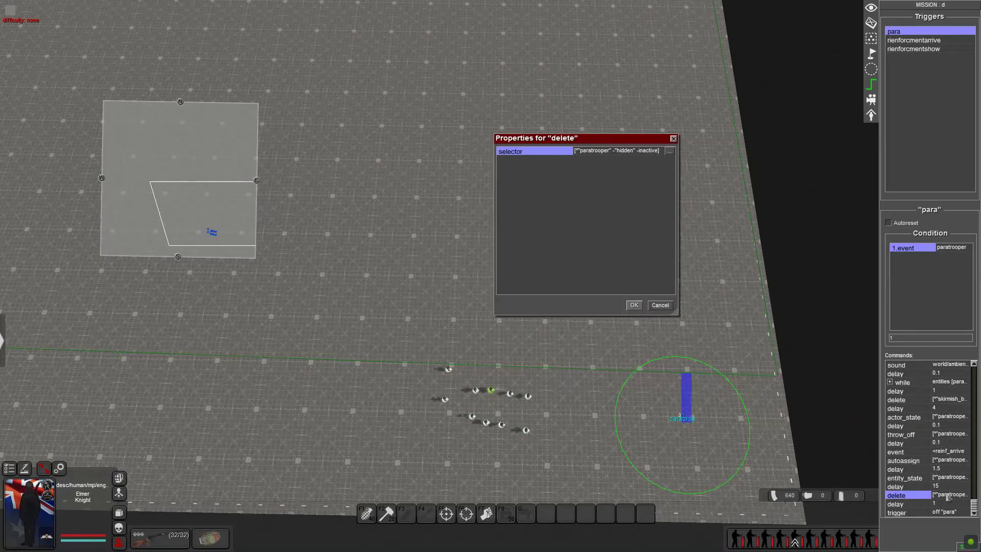
double_click(591, 152)
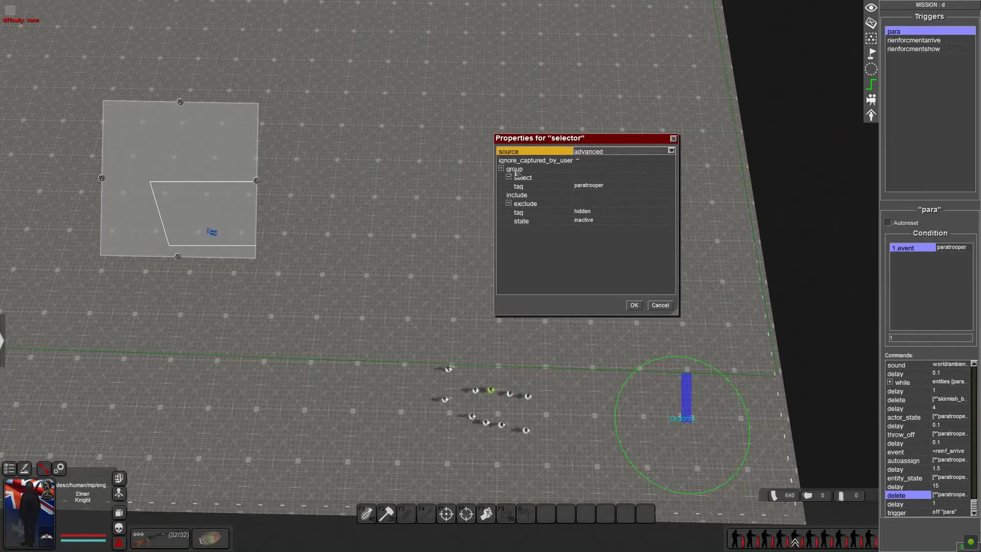
left_click(532, 179)
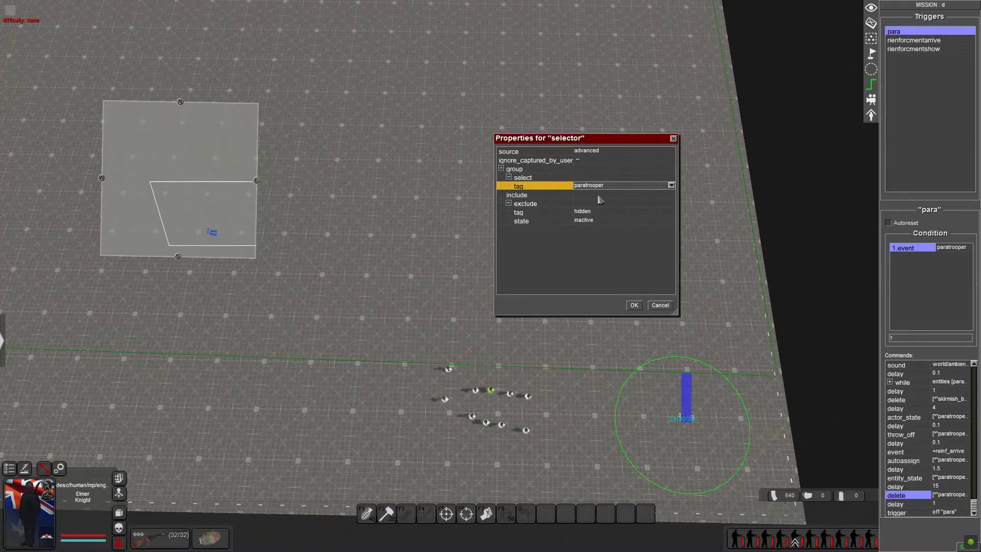
left_click(534, 205)
left_click(540, 213)
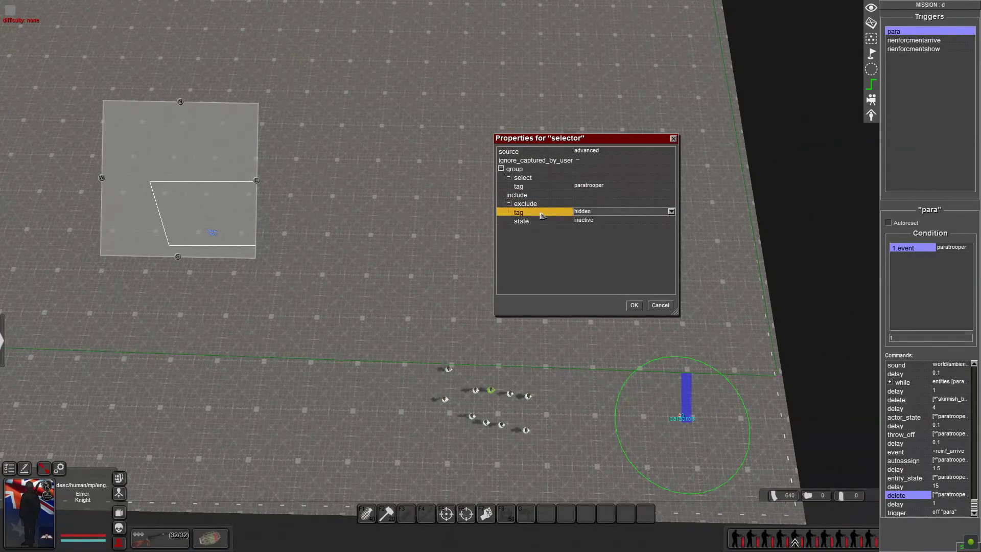
left_click(538, 223)
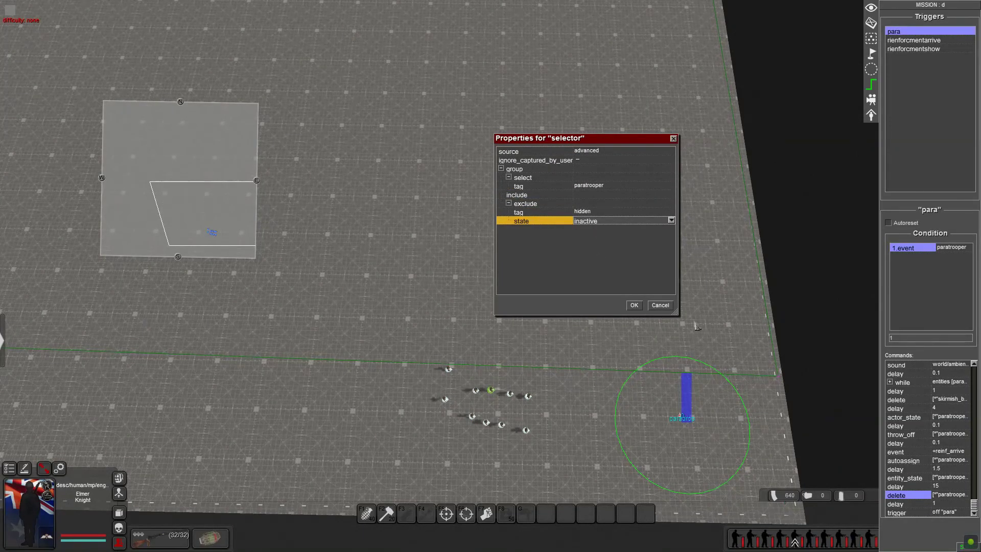
left_click(669, 307)
left_click(669, 307)
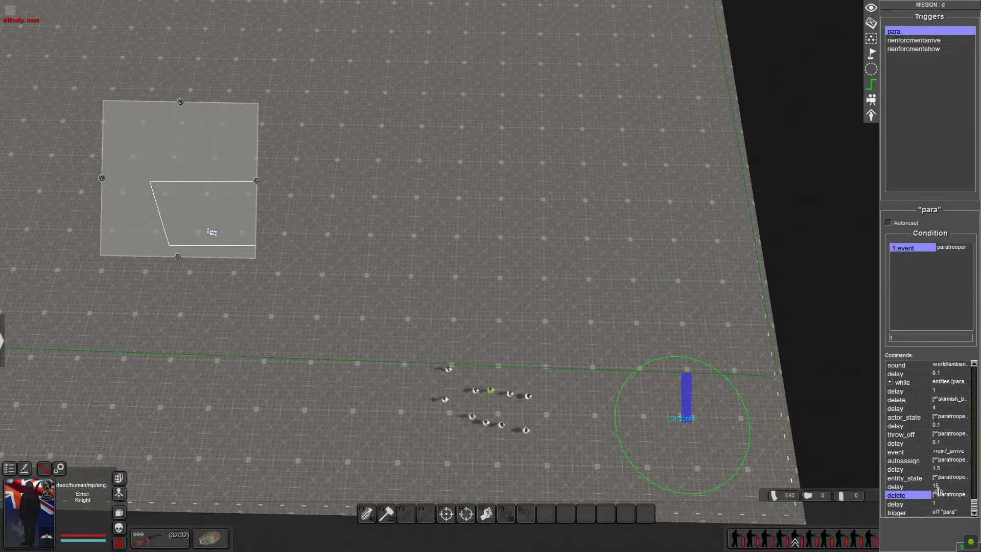
Review the delay commands after delete and autoassign, and the final trigger command of the para trigger.
left_click(954, 505)
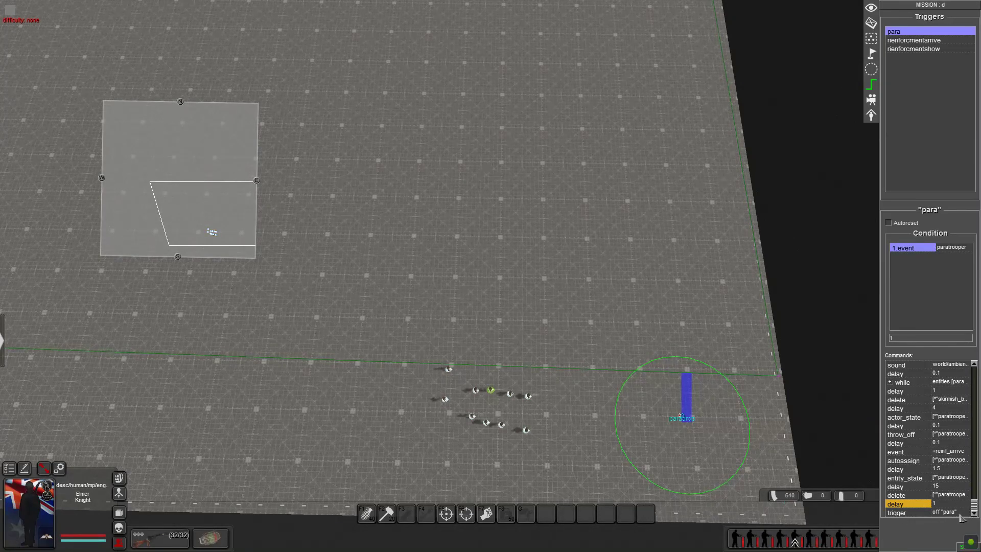
left_click(946, 470)
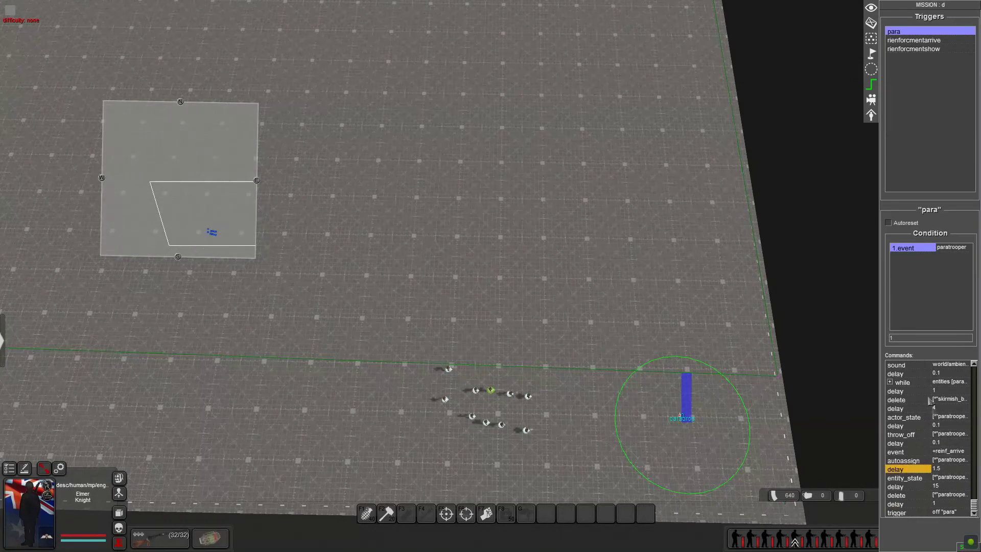
left_click(943, 513)
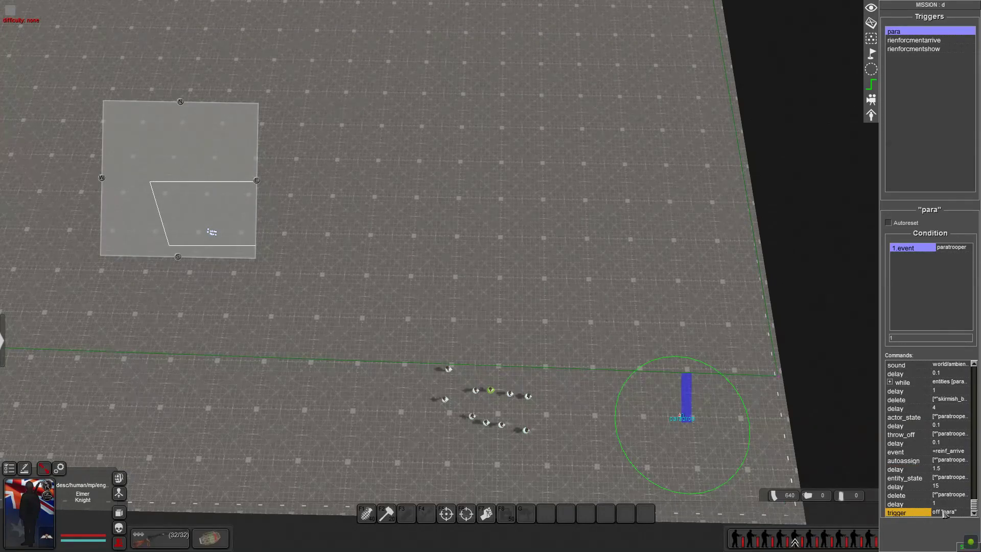
Confirm para as the trigger name in the properties of the para trigger's final trigger command and accept them.
double_click(945, 512)
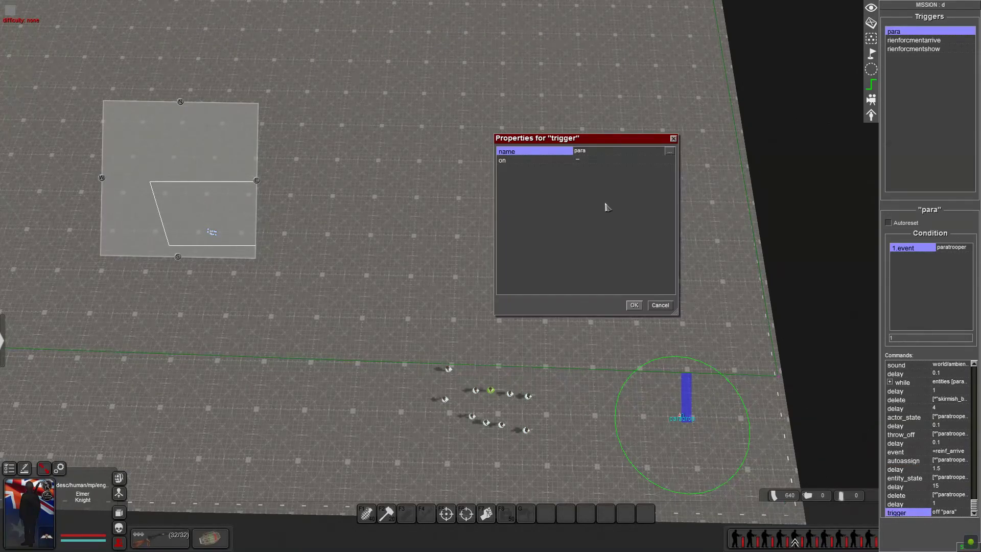
double_click(601, 153)
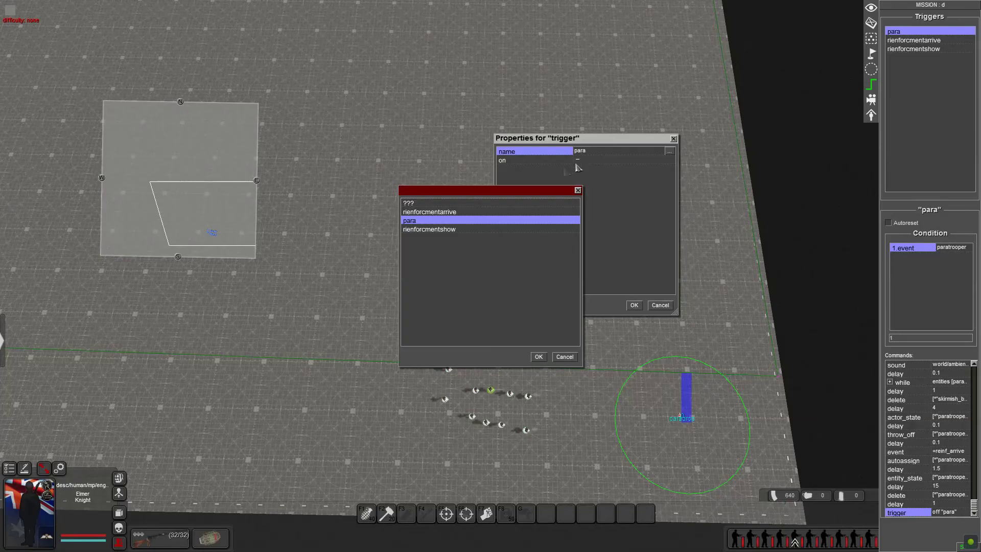
left_click(433, 223)
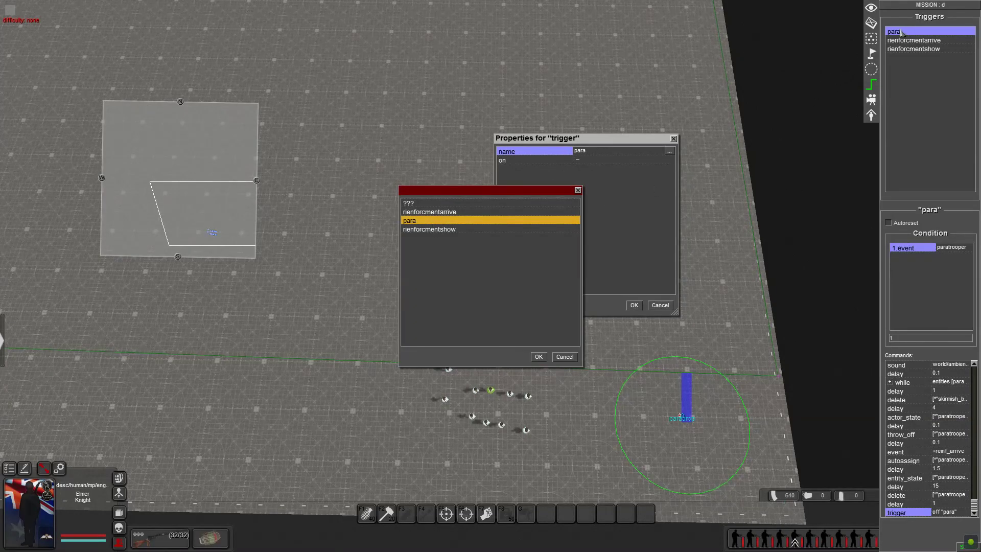
left_click(539, 357)
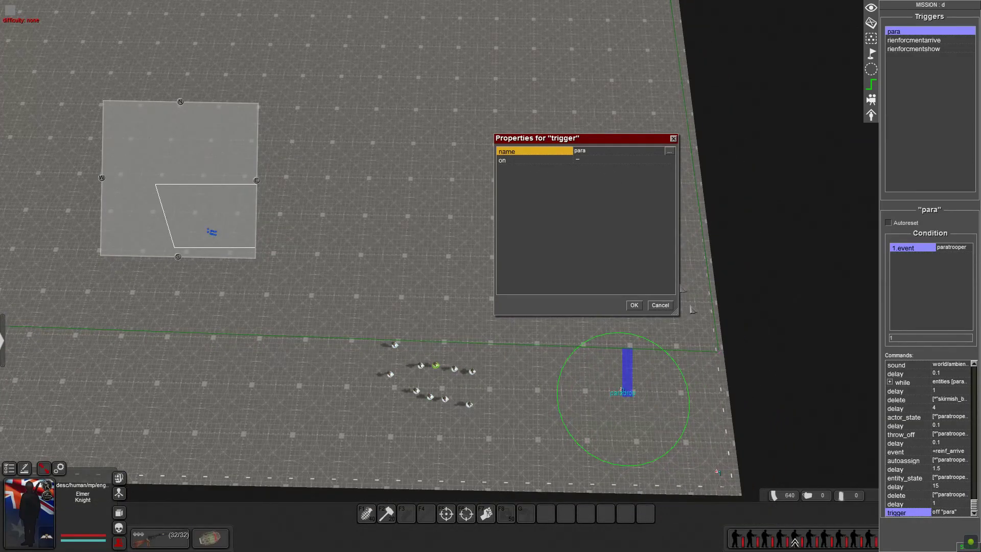
left_click(639, 306)
Save the mission, start a test run and switch to the in-game view.
key("Escape")
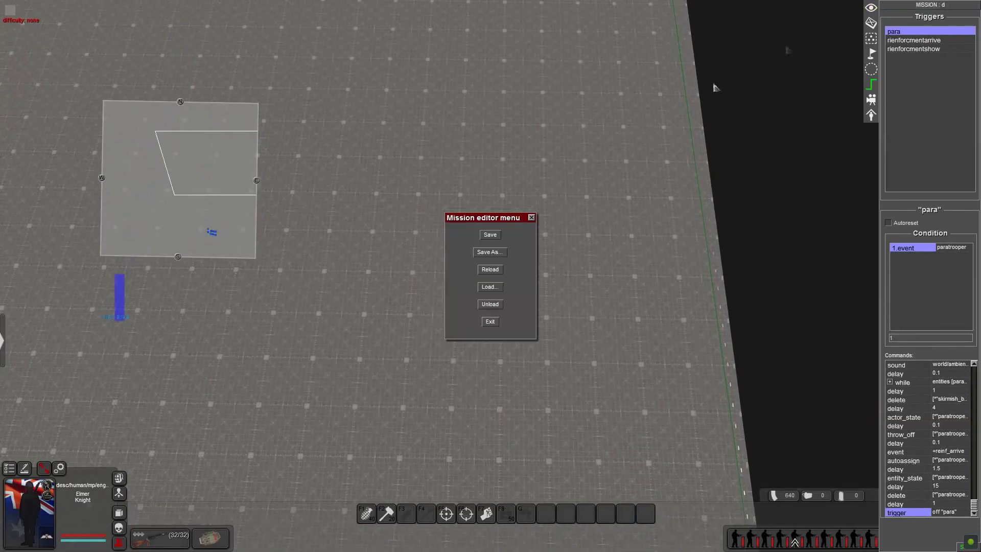
left_click(486, 236)
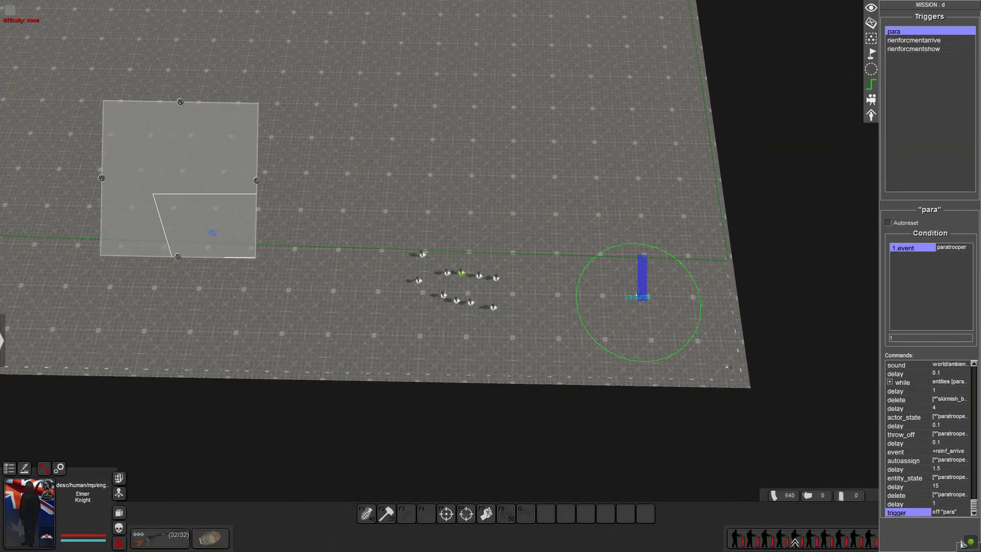
key("F9")
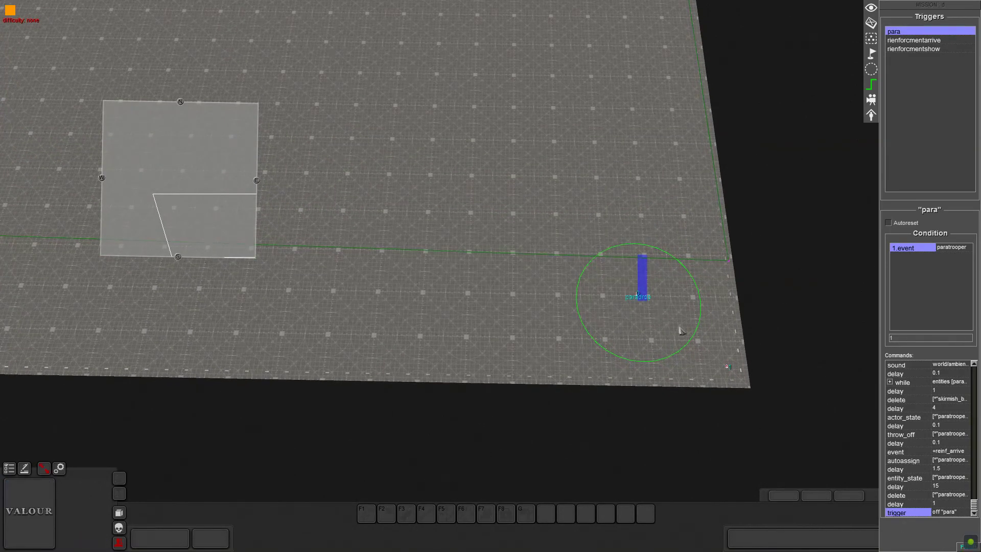
middle_click_drag(681, 331, 660, 267)
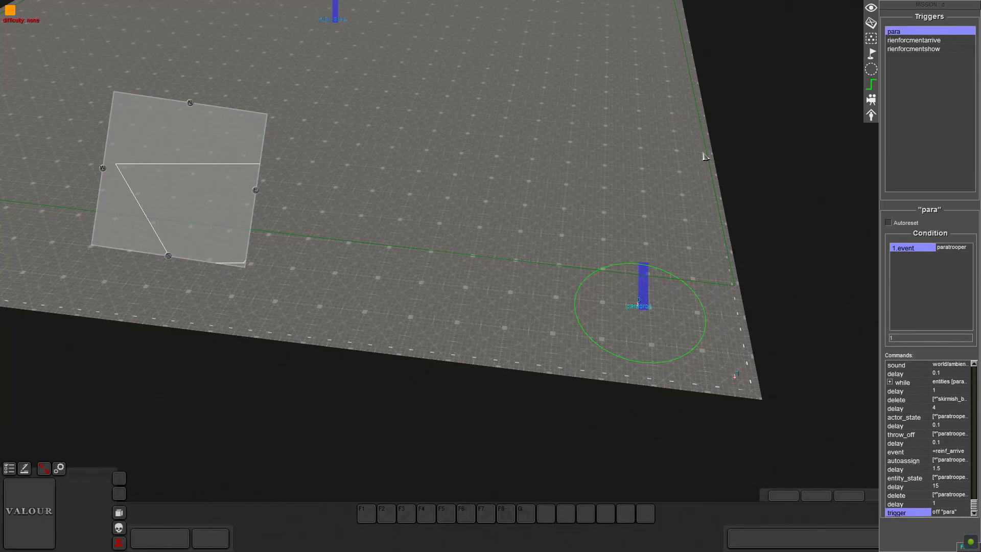
key("F1")
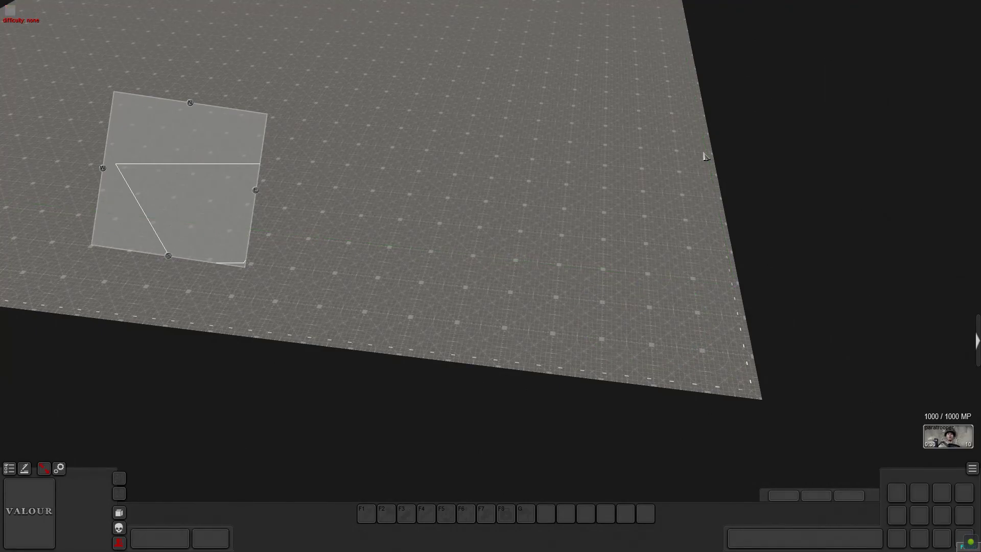
Call in the paratrooper reinforcements at a drop zone near a corner of the map.
middle_click_drag(705, 157, 728, 309)
middle_click_drag(401, 237, 482, 267)
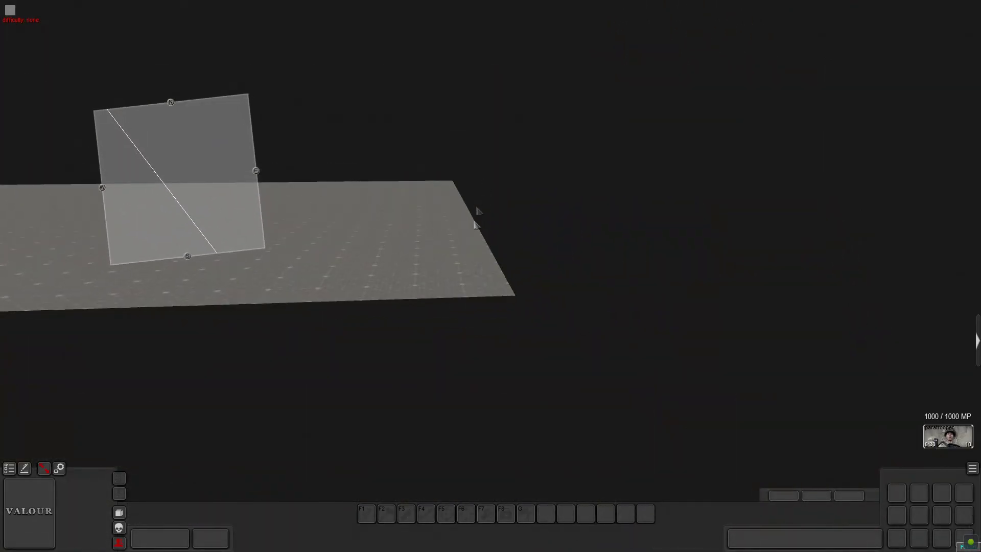
middle_click_drag(346, 414, 433, 386)
middle_click_drag(488, 419, 357, 175)
middle_click_drag(429, 347, 693, 201)
middle_click_drag(686, 405, 666, 158)
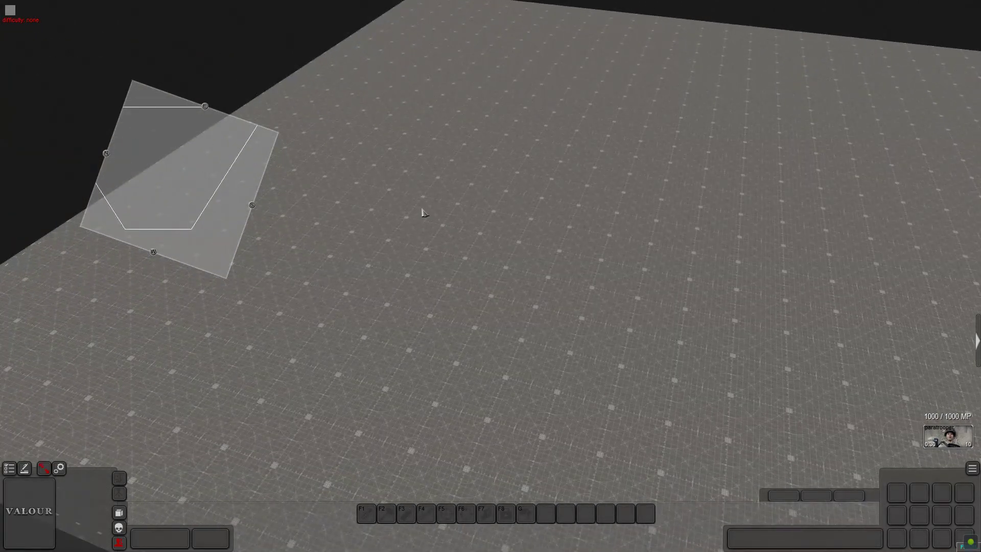
middle_click_drag(423, 210, 450, 211)
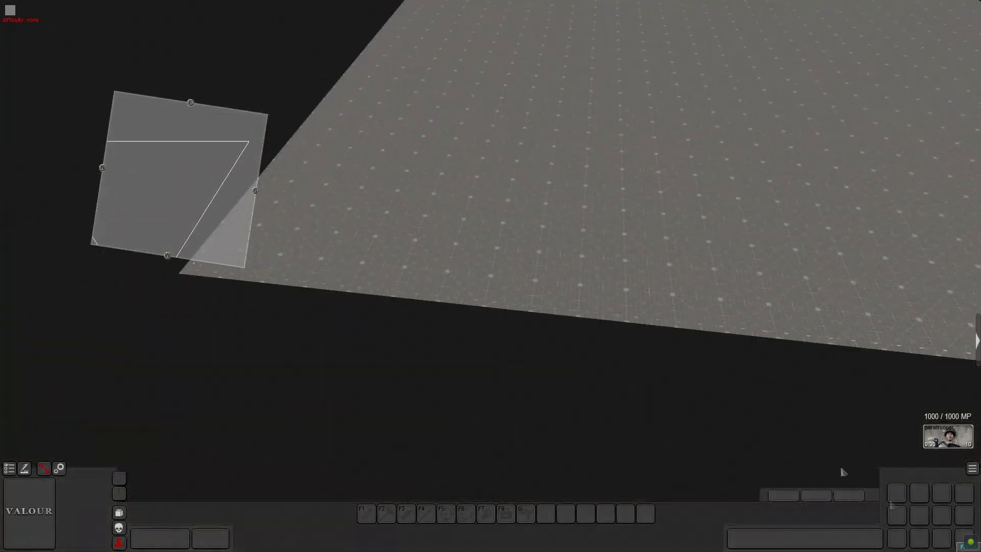
middle_click_drag(651, 190, 673, 168)
middle_click_drag(483, 216, 240, 294)
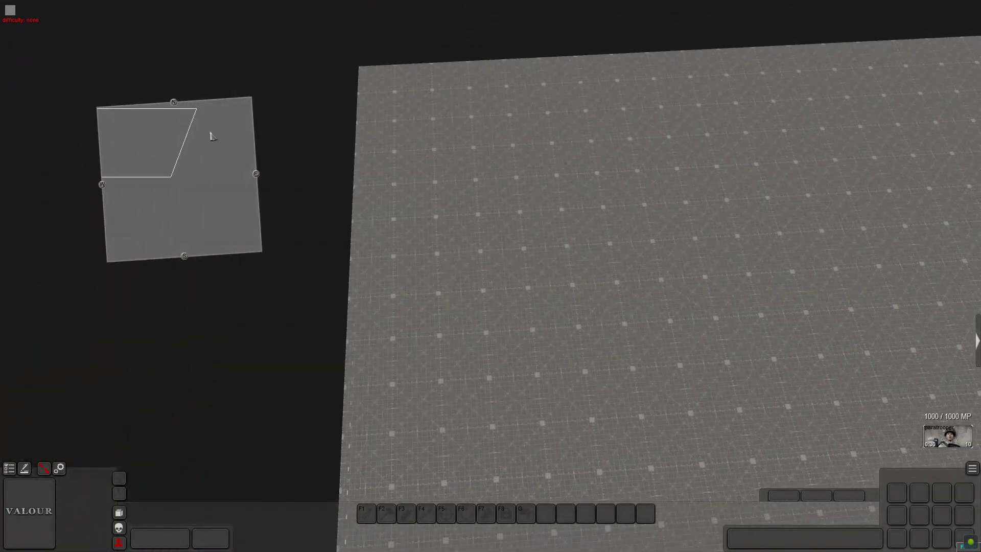
middle_click_drag(769, 288, 718, 283)
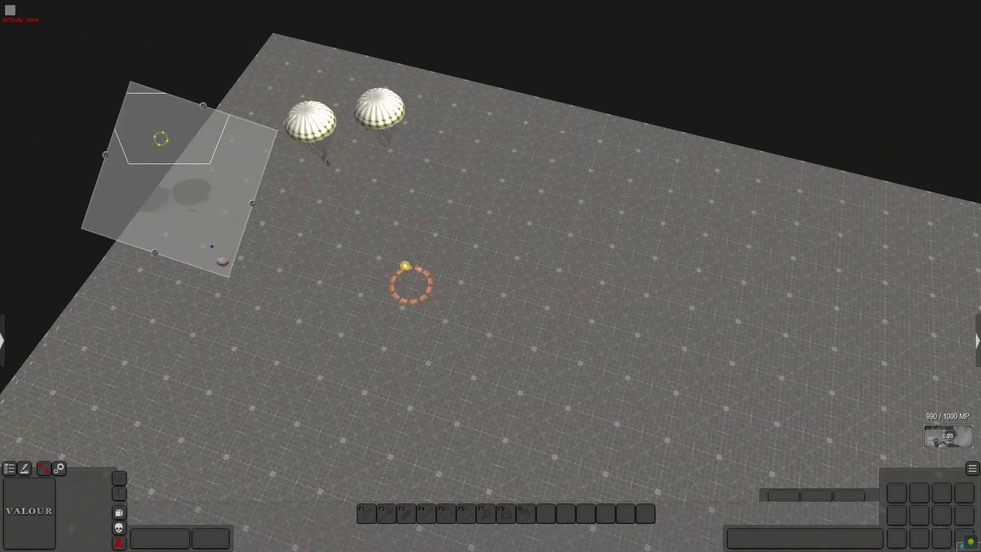
Watch the paratroopers from their drop to their landing, checking their parachutes and positions from several angles.
left_click(222, 262)
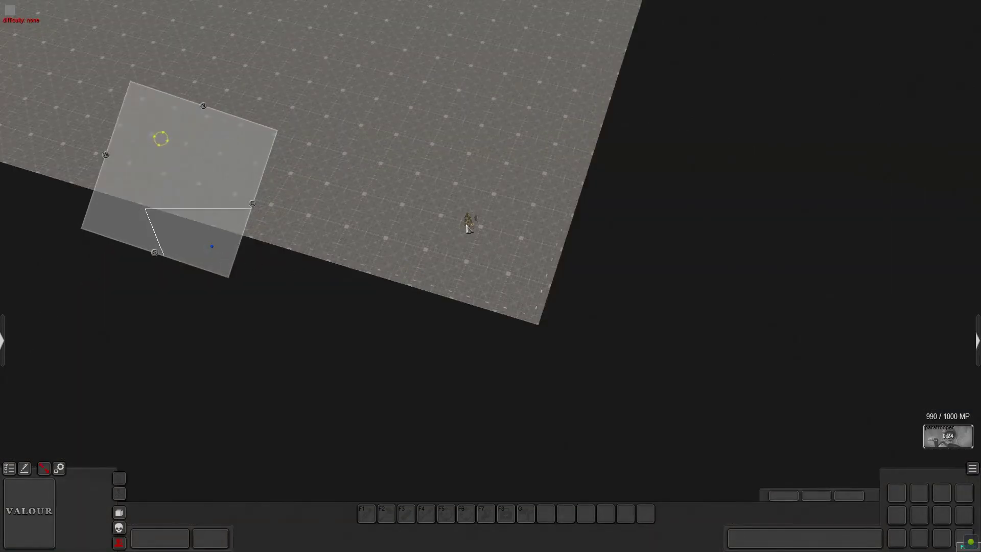
left_click(179, 157)
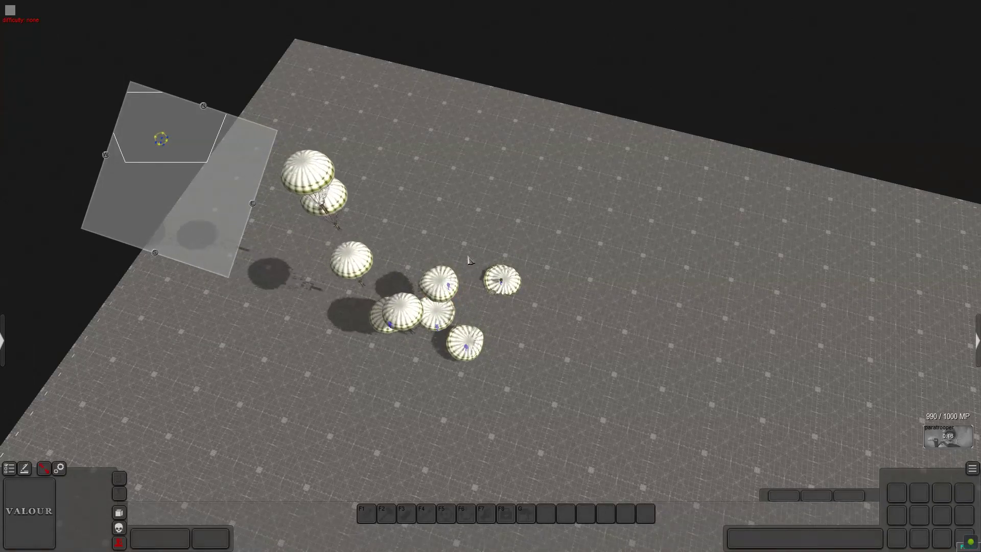
middle_click_drag(480, 434, 401, 409)
scroll(404, 404, "up", 5)
scroll(481, 391, "down", 5)
middle_click_drag(480, 392, 336, 322)
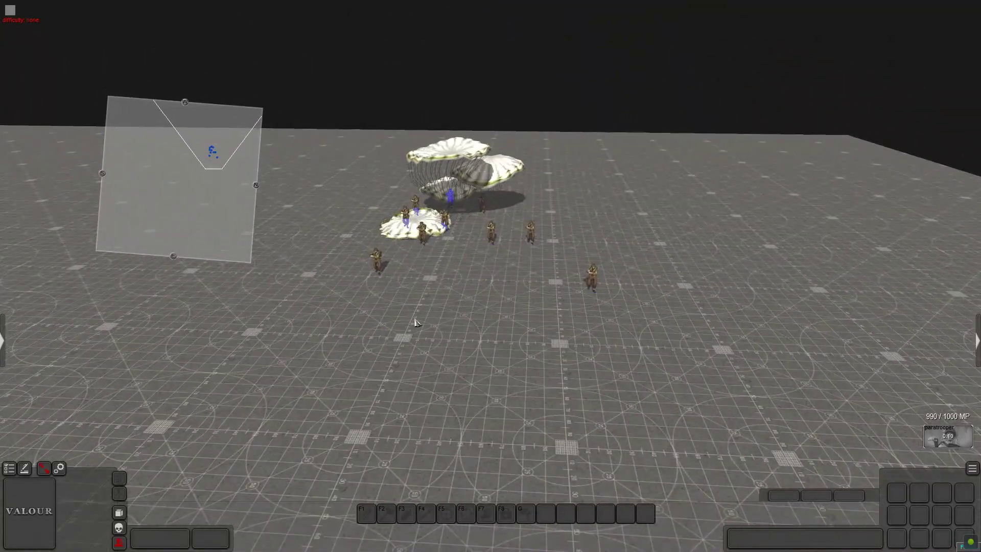
middle_click_drag(412, 324, 587, 388)
middle_click_drag(490, 315, 565, 366)
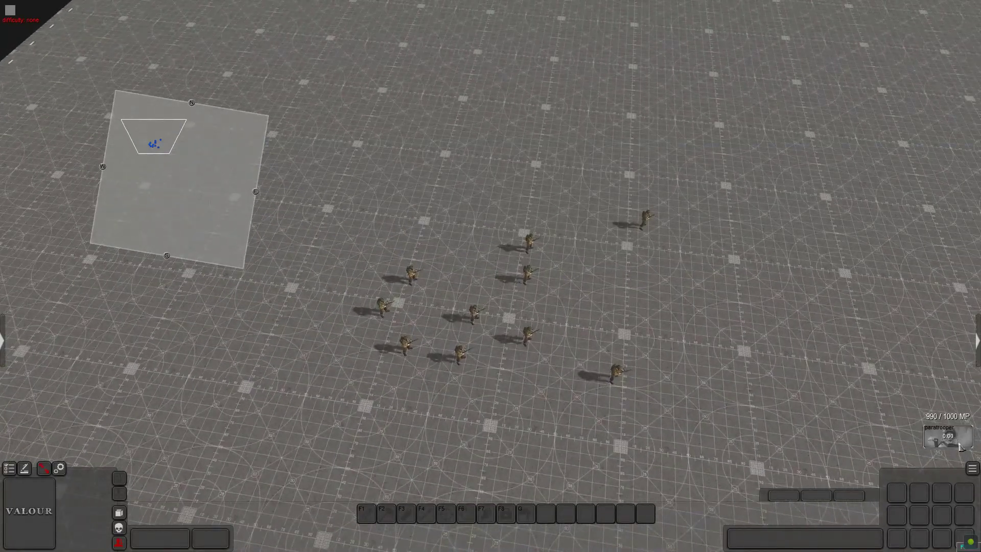
Select the landed paratroopers as a squad and order them to move across the map.
left_click_drag(377, 76, 737, 330)
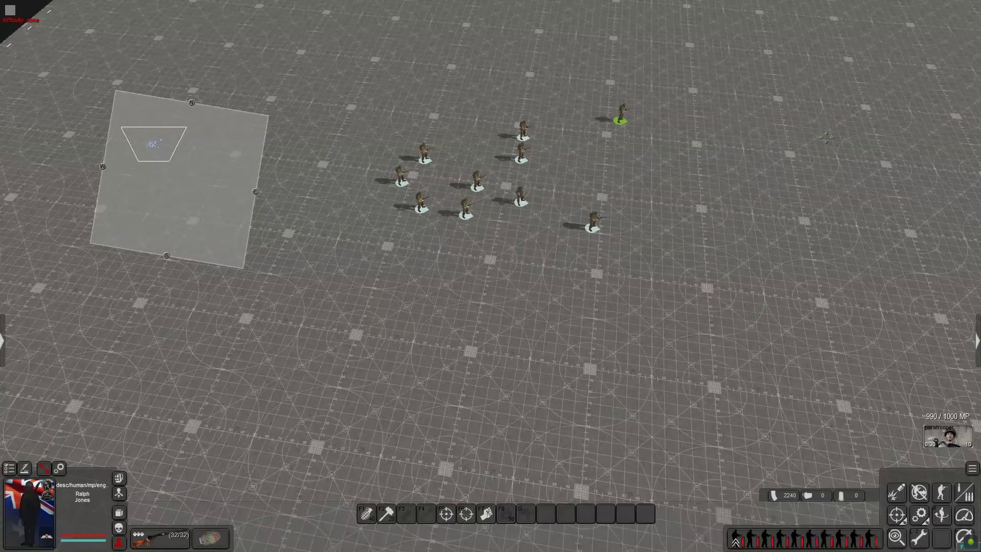
right_click(458, 223)
right_click(747, 216)
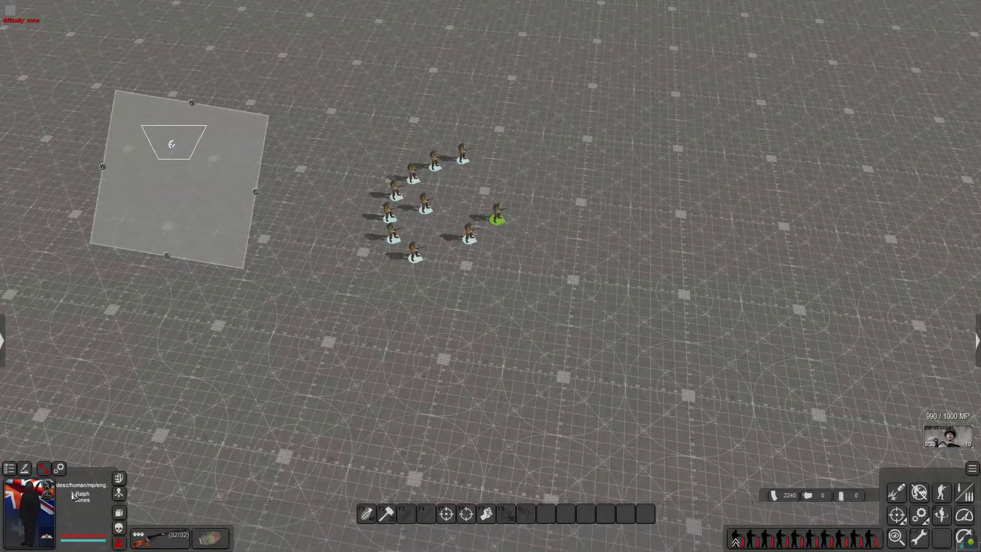
left_click(230, 382)
left_click_drag(328, 94, 629, 376)
key("Up")
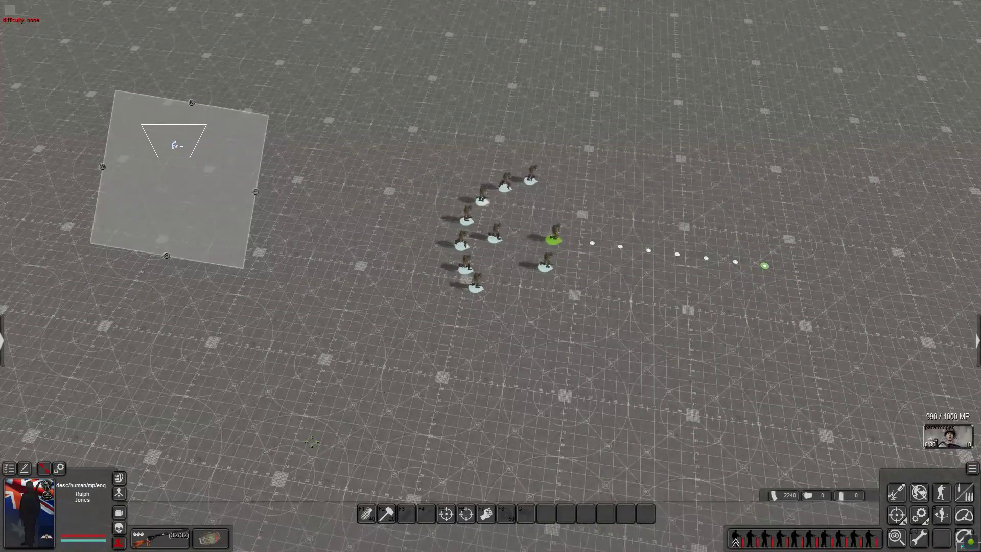
left_click(279, 455)
key("Right")
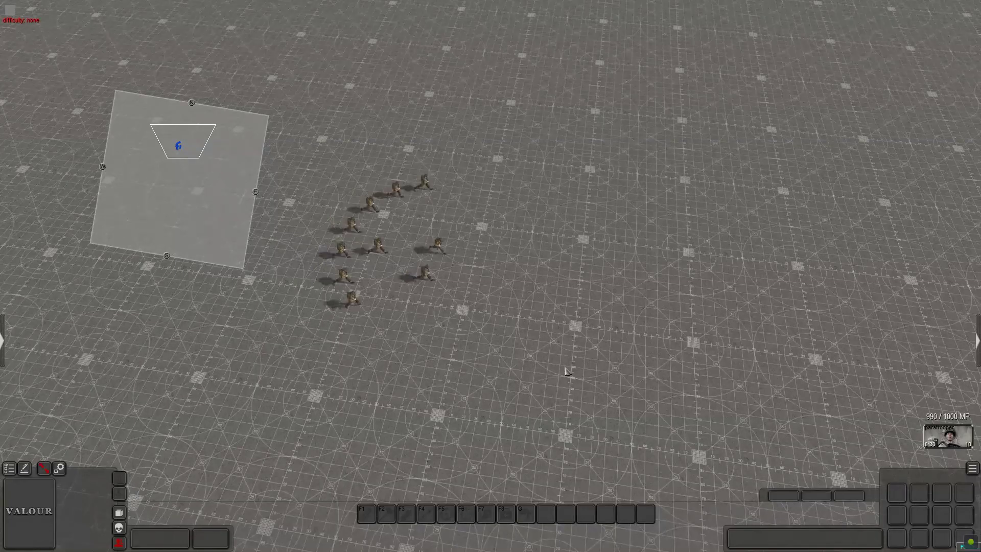
Reselect the whole landed squad and inspect its soldiers up close.
left_click_drag(302, 88, 562, 358)
scroll(593, 373, "up", 2)
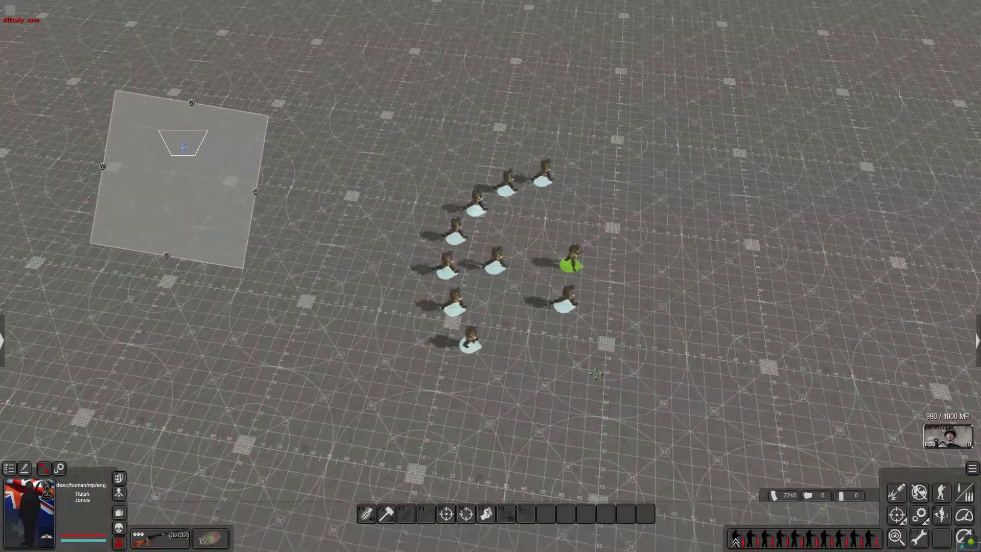
scroll(596, 374, "up", 1)
scroll(562, 310, "up", 4)
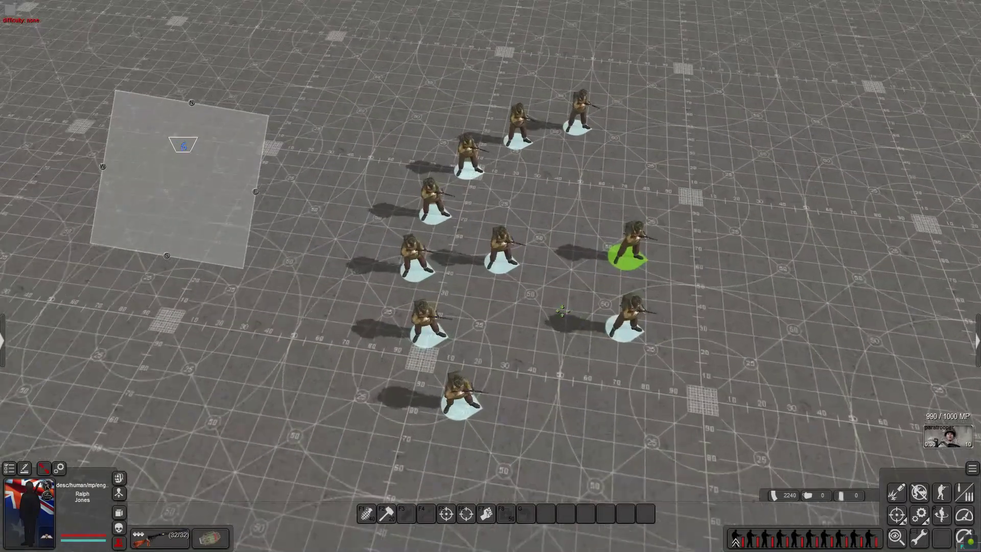
scroll(554, 297, "down", 4)
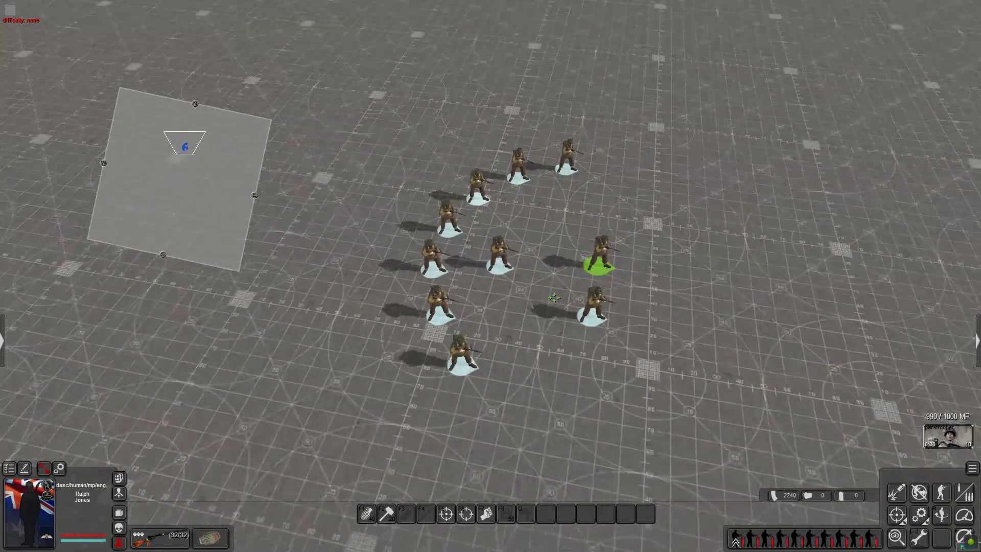
left_click_drag(428, 108, 675, 427)
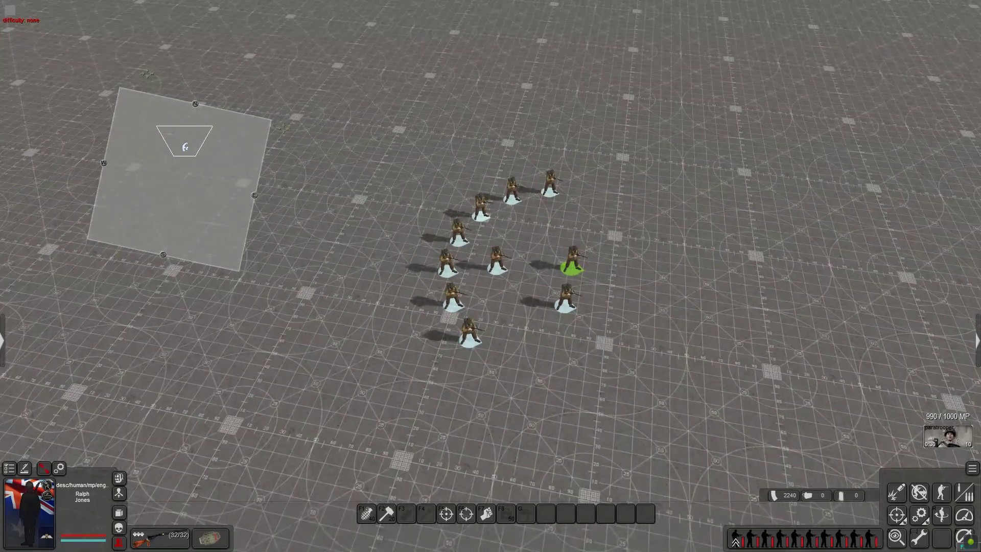
scroll(491, 276, "down", 2)
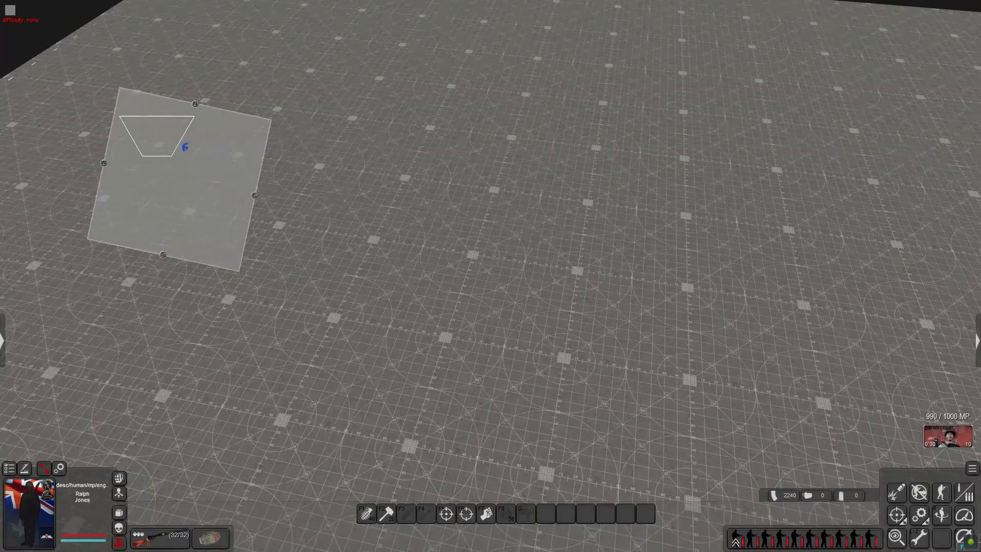
Call in a second paratrooper drop near a different corner of the map.
key("Up")
key("Down")
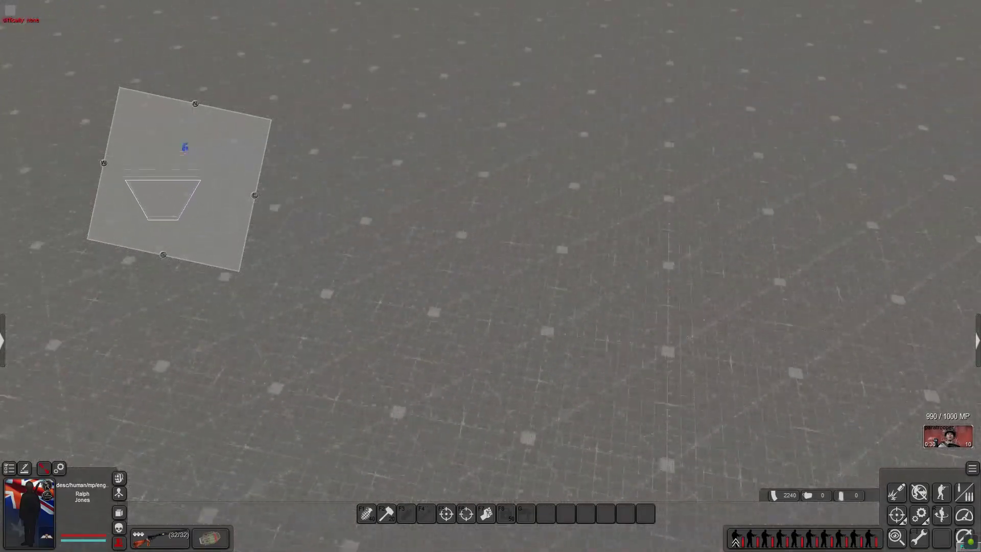
key("Right")
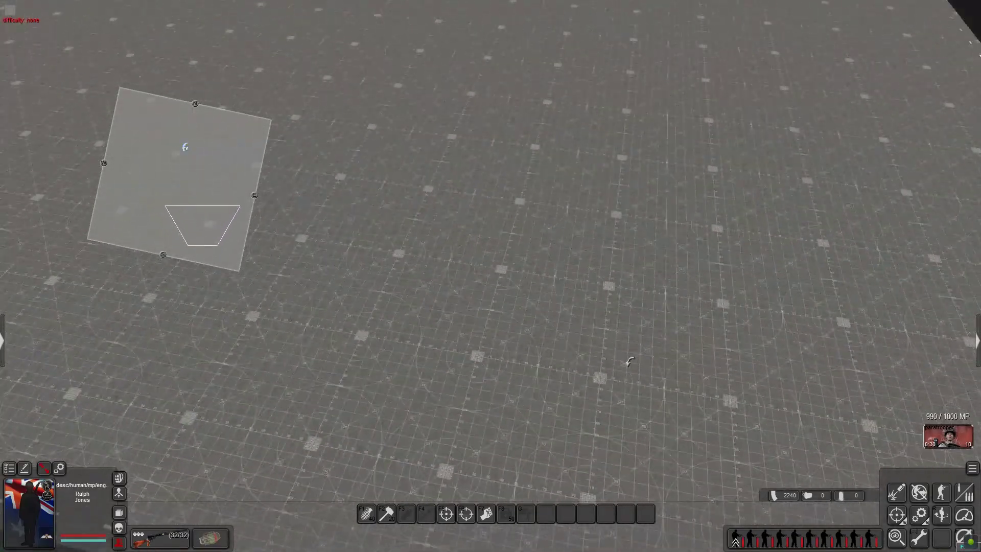
key("Left")
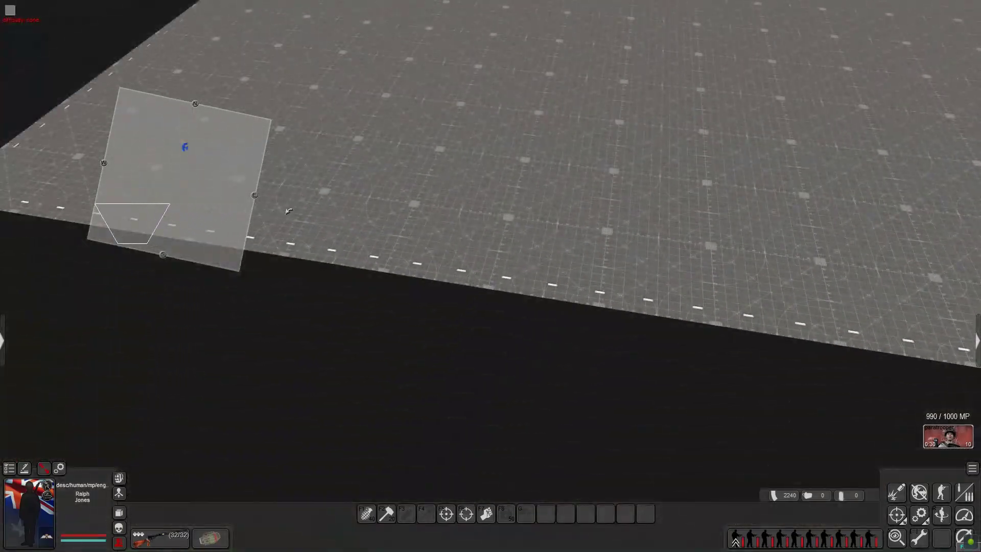
key("Up")
left_click(948, 437)
key("Down")
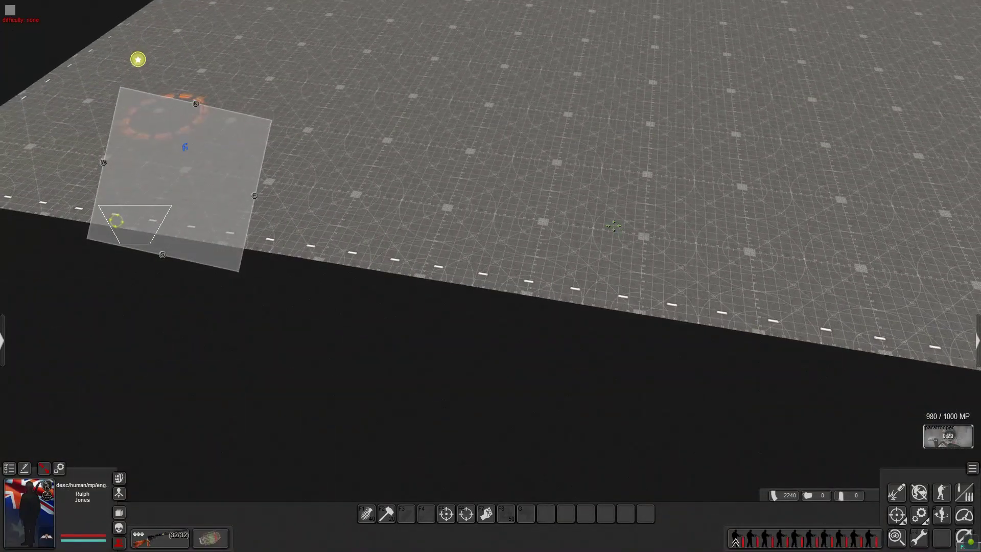
Return to the first landed squad, select all its soldiers and open their tags for review.
middle_click_drag(460, 76, 294, 8)
key("Up")
middle_click_drag(399, 208, 572, 171)
key("Up")
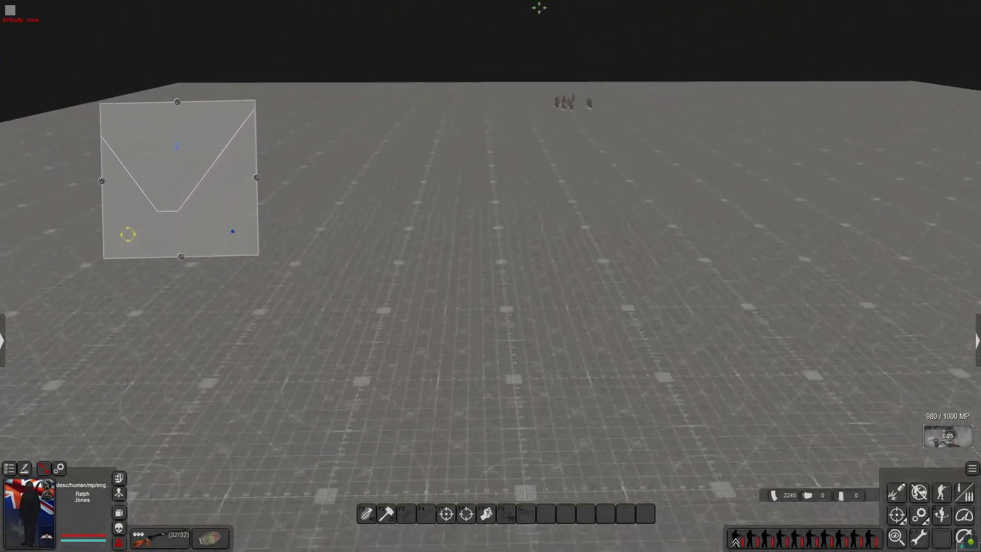
left_click_drag(562, 156, 844, 326)
middle_click_drag(845, 326, 749, 391)
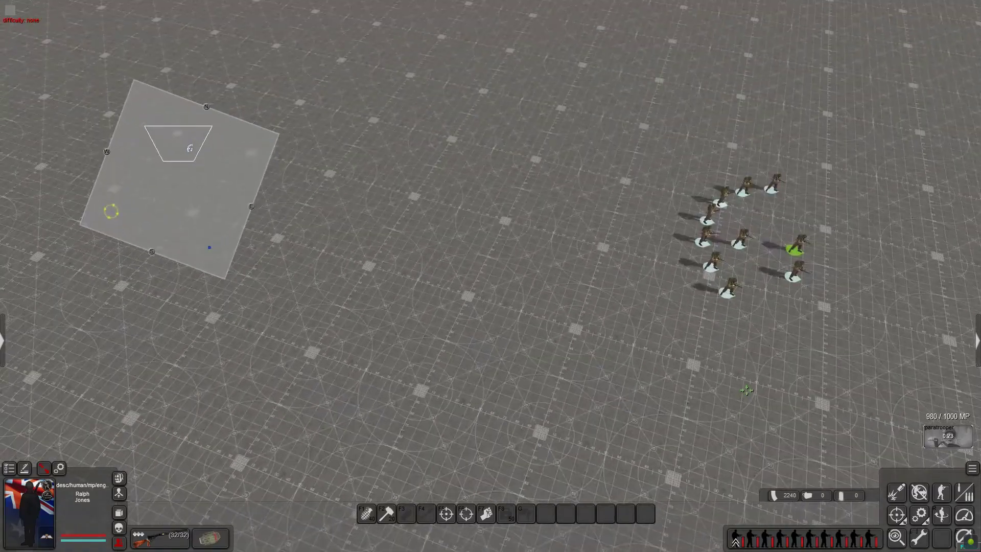
key("Right")
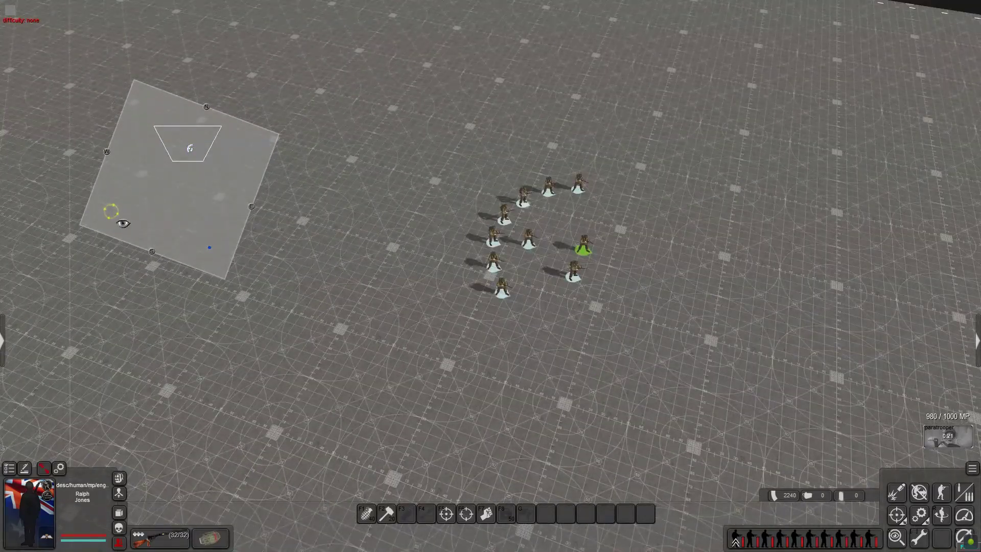
left_click_drag(409, 147, 664, 354)
right_click(614, 342)
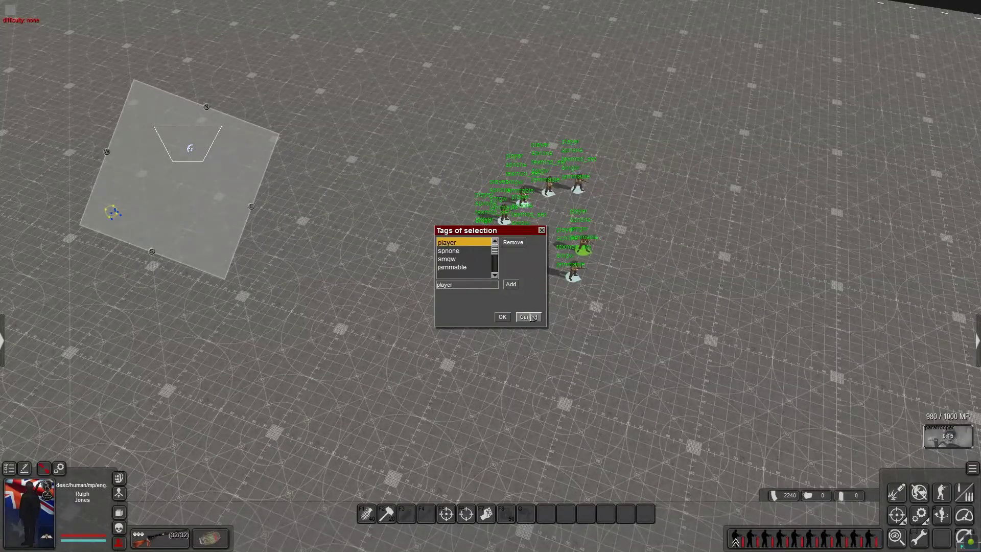
Dismiss the tags unchanged, select the paratroopers landing at the second drop site and order them to march toward the first squad.
left_click_drag(138, 151, 115, 210)
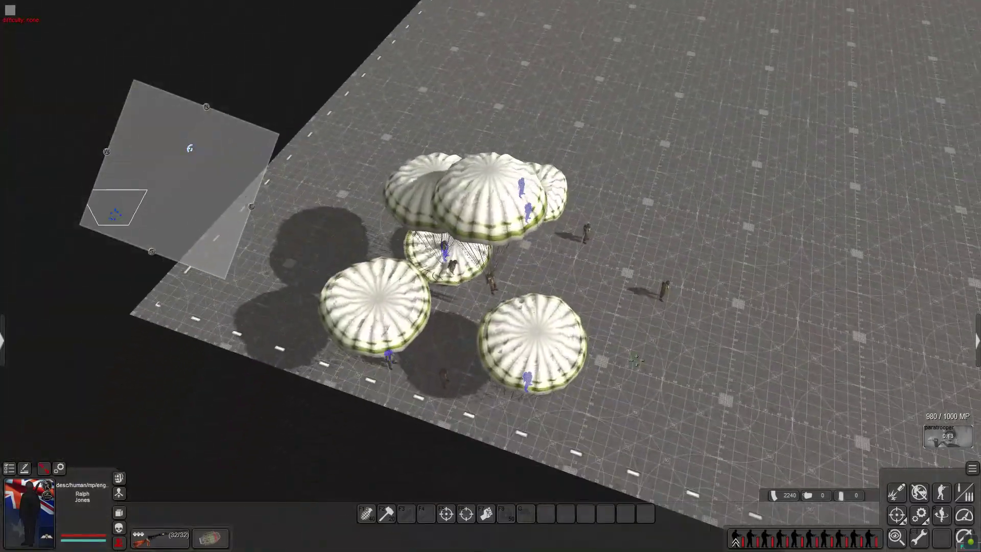
left_click_drag(329, 92, 722, 406)
middle_click_drag(723, 407, 626, 199)
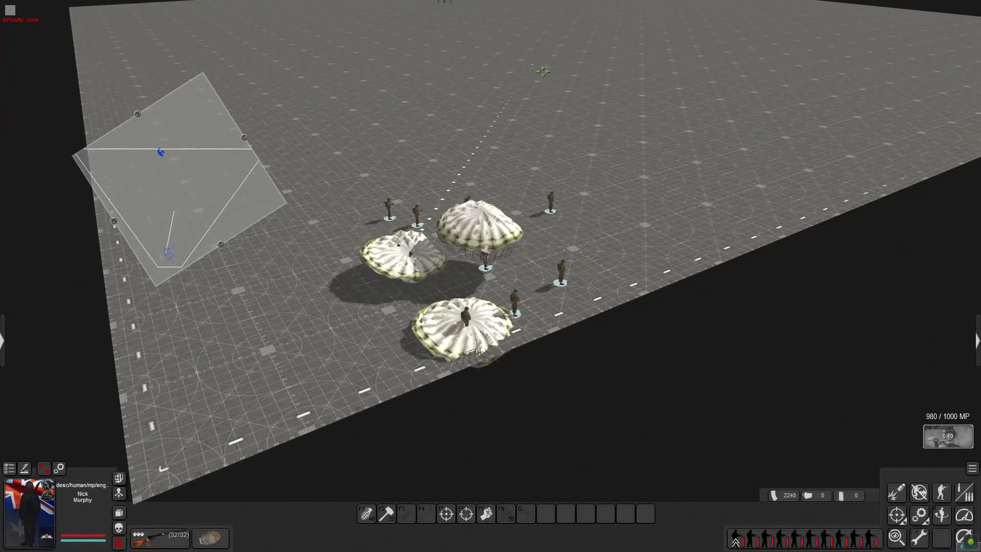
Follow the second paratrooper squad's march across the map until it reaches the first squad, observing its formation and movement.
key("Up")
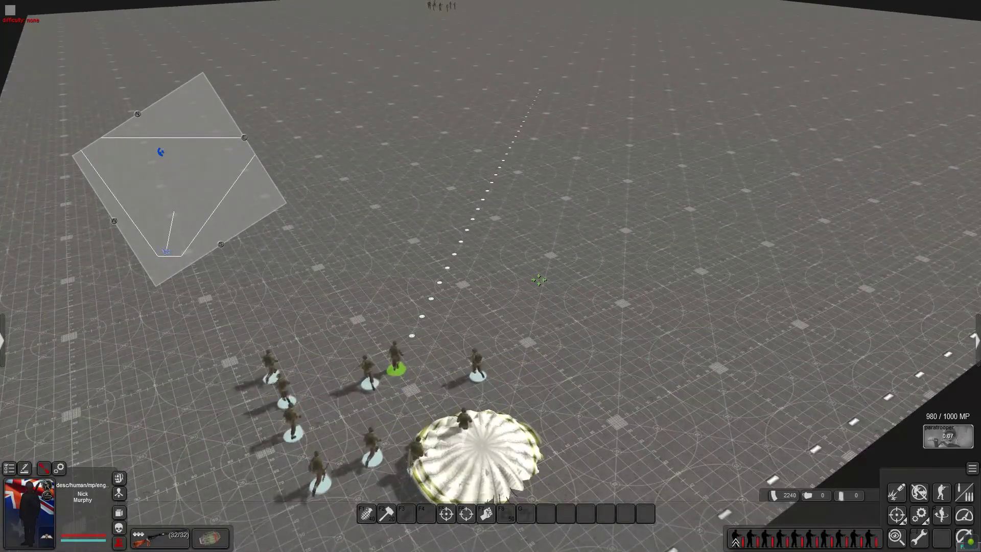
scroll(539, 280, "down", 1)
scroll(560, 92, "up", 1)
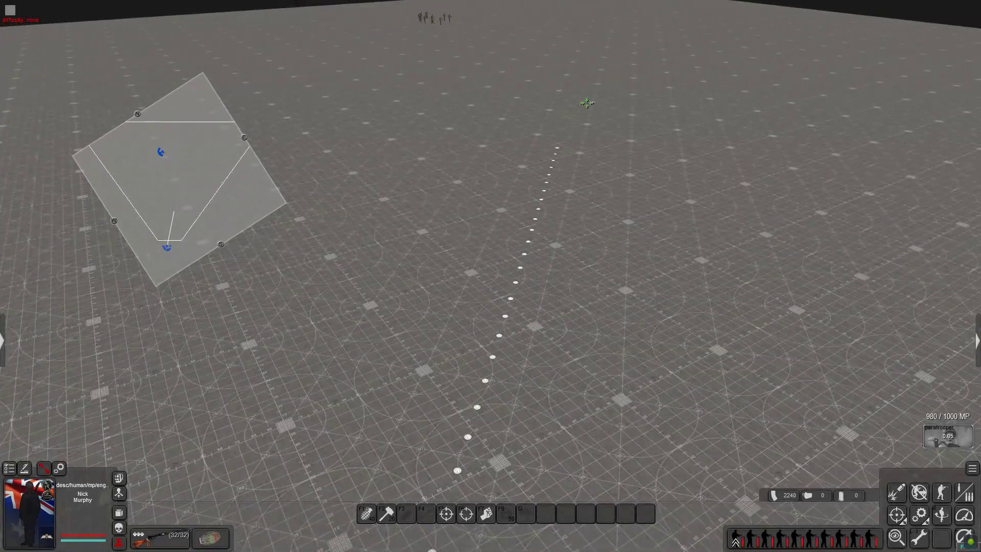
key("Down")
middle_click_drag(588, 104, 566, 395)
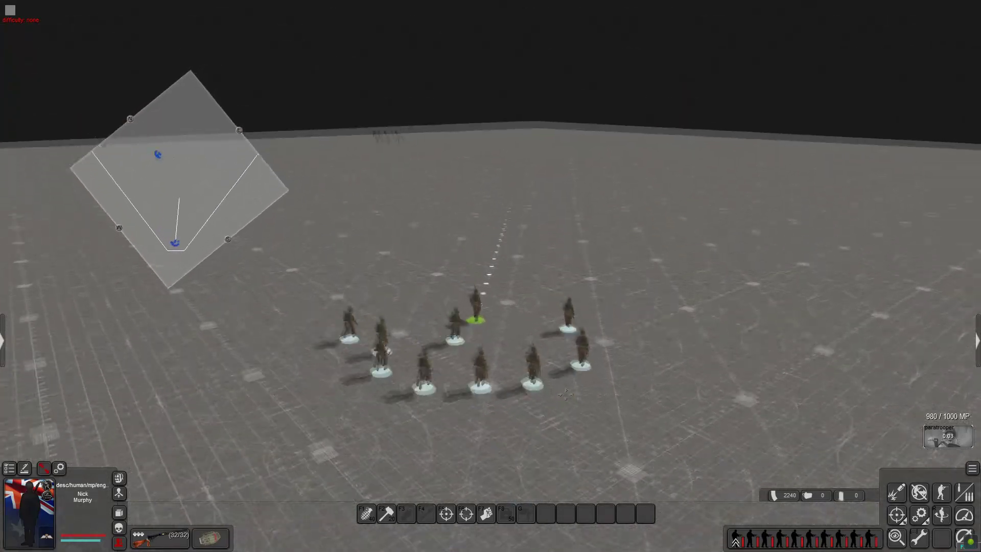
middle_click(566, 395)
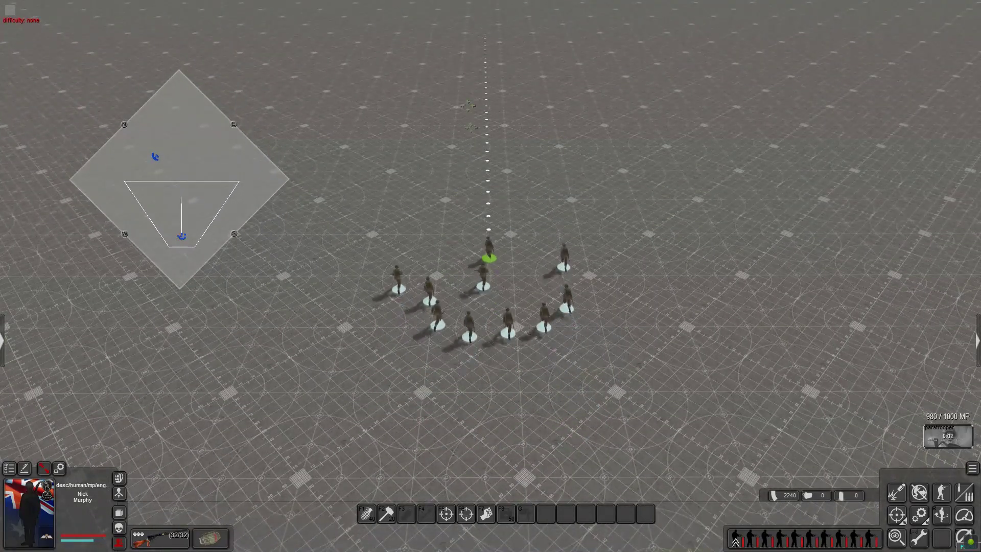
middle_click_drag(455, 381, 316, 338)
middle_click_drag(354, 137, 554, 246)
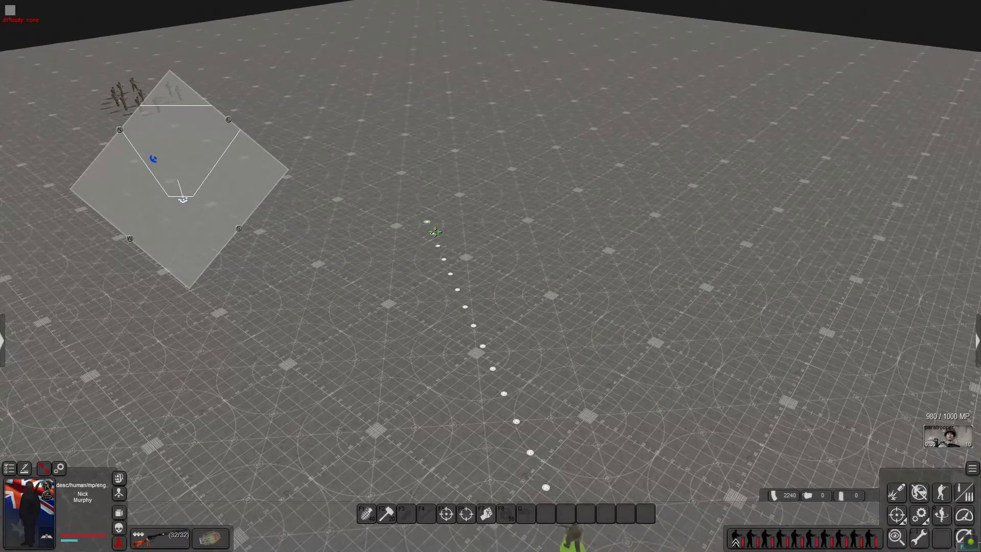
middle_click_drag(445, 409, 475, 102)
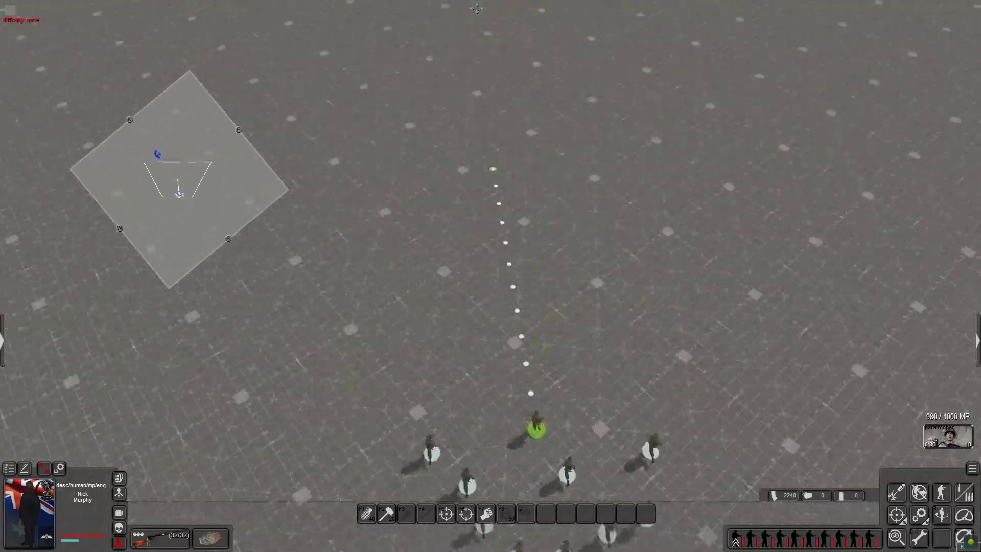
middle_click_drag(446, 212, 541, 172)
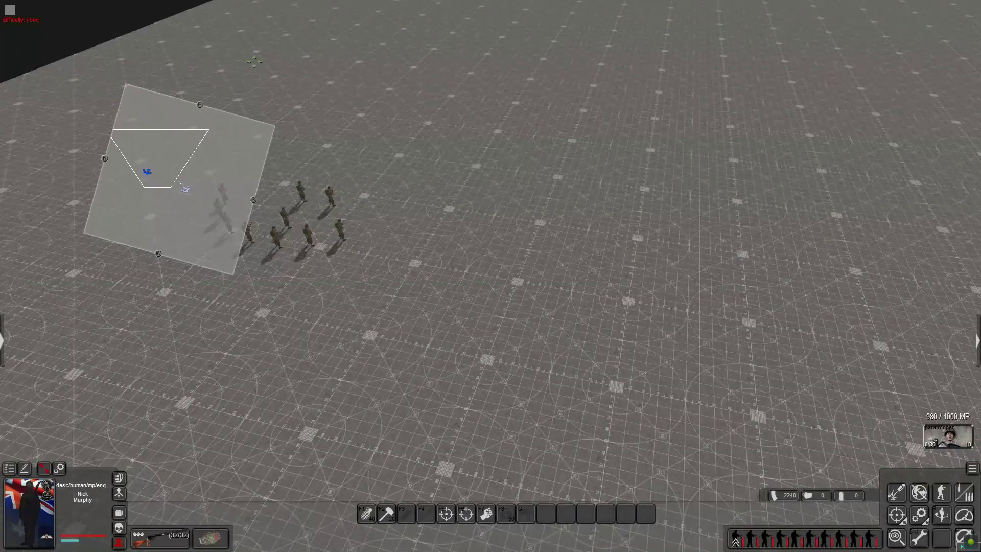
key("Right")
middle_click_drag(394, 260, 616, 362)
key("Down")
key("Up")
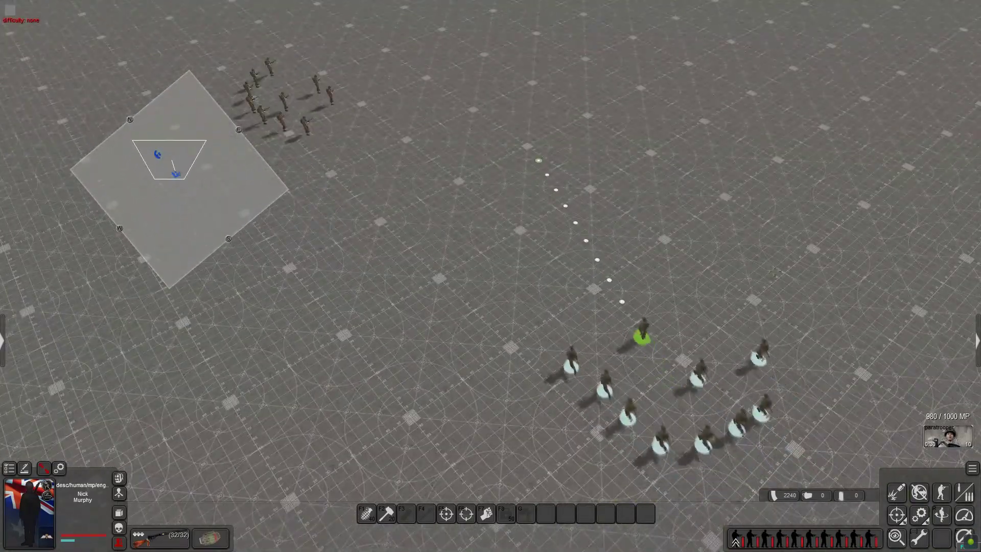
key("Up")
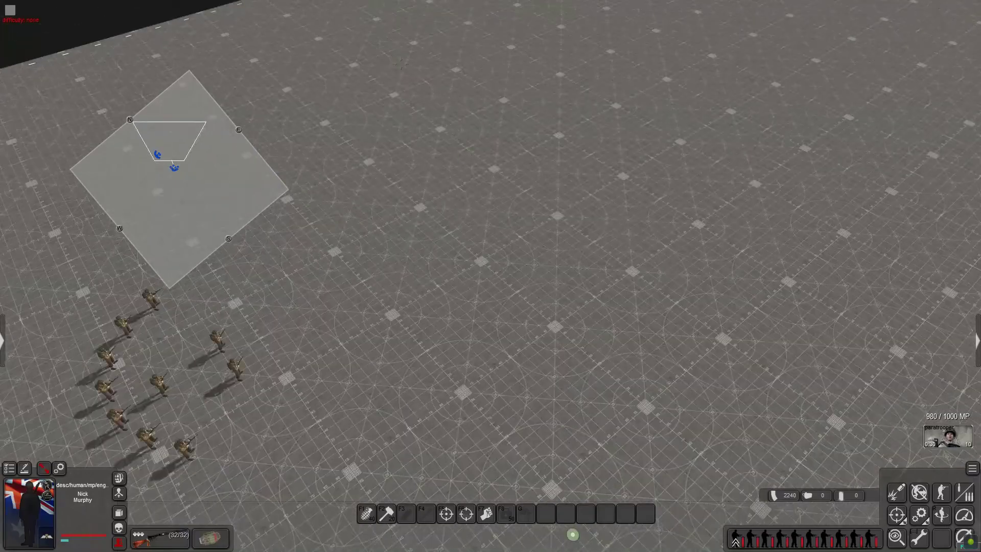
middle_click_drag(568, 542, 790, 527)
middle_click_drag(614, 191, 538, 221)
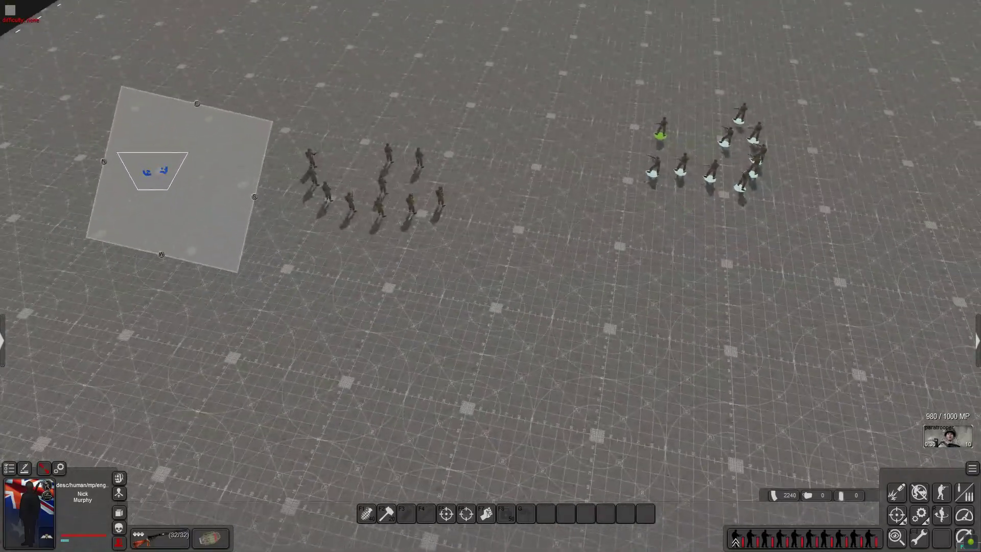
Select the whole first paratrooper squad and order it to move a short distance forward, watching both squads.
left_click_drag(444, 198, 692, 382)
key("Right")
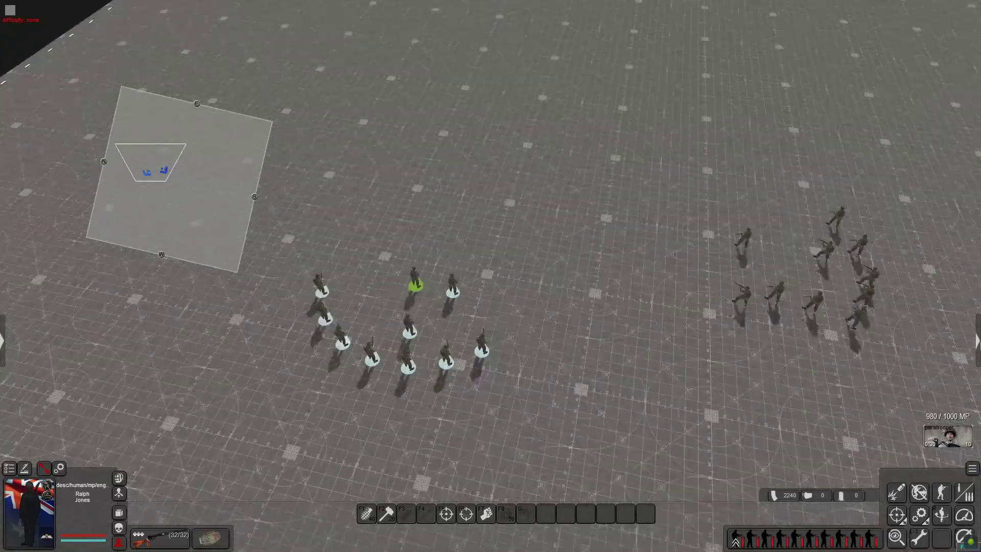
key("Left")
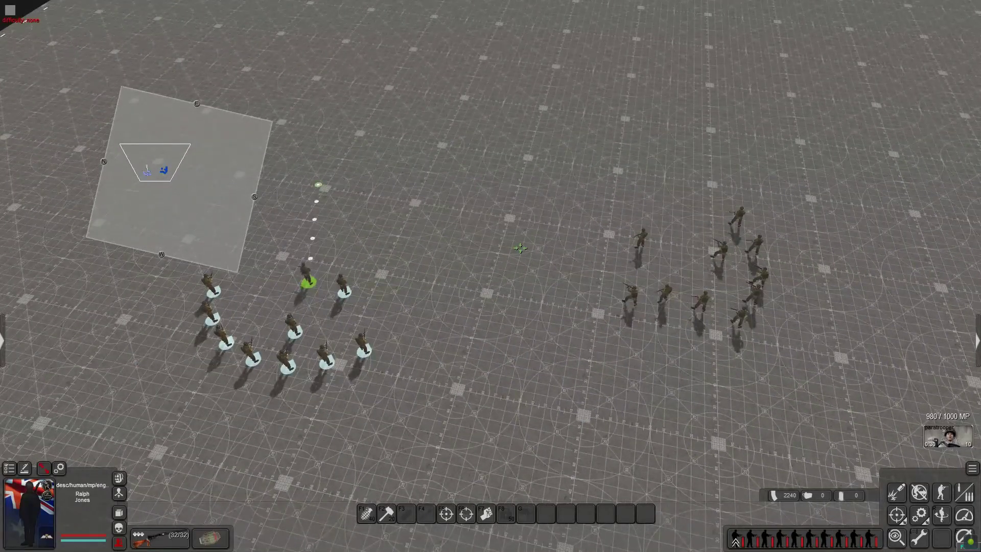
middle_click_drag(531, 402, 496, 390)
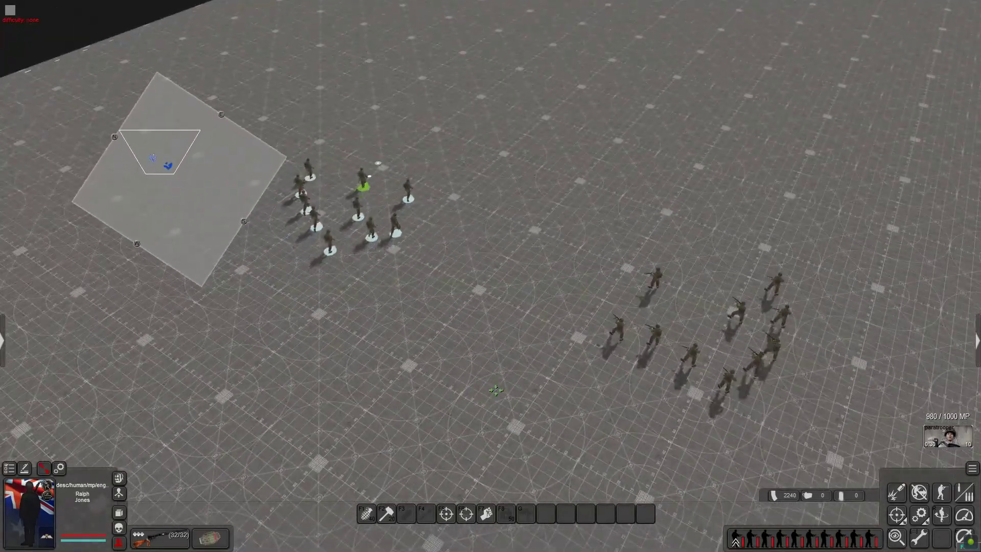